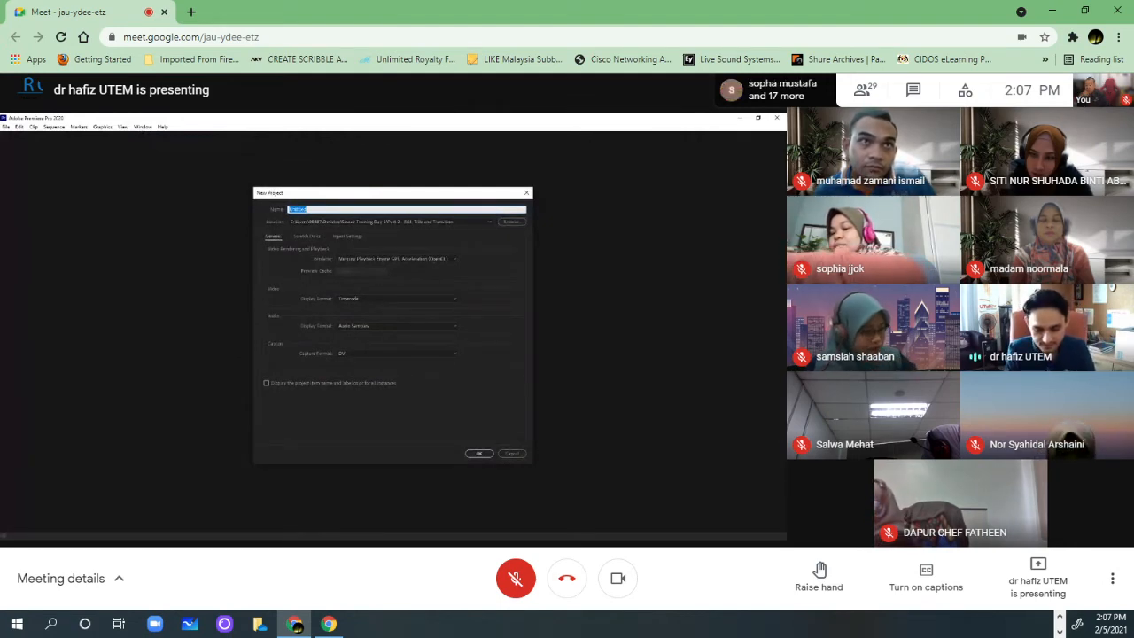
{"action": "left_click", "coordinate": [1060, 617]}
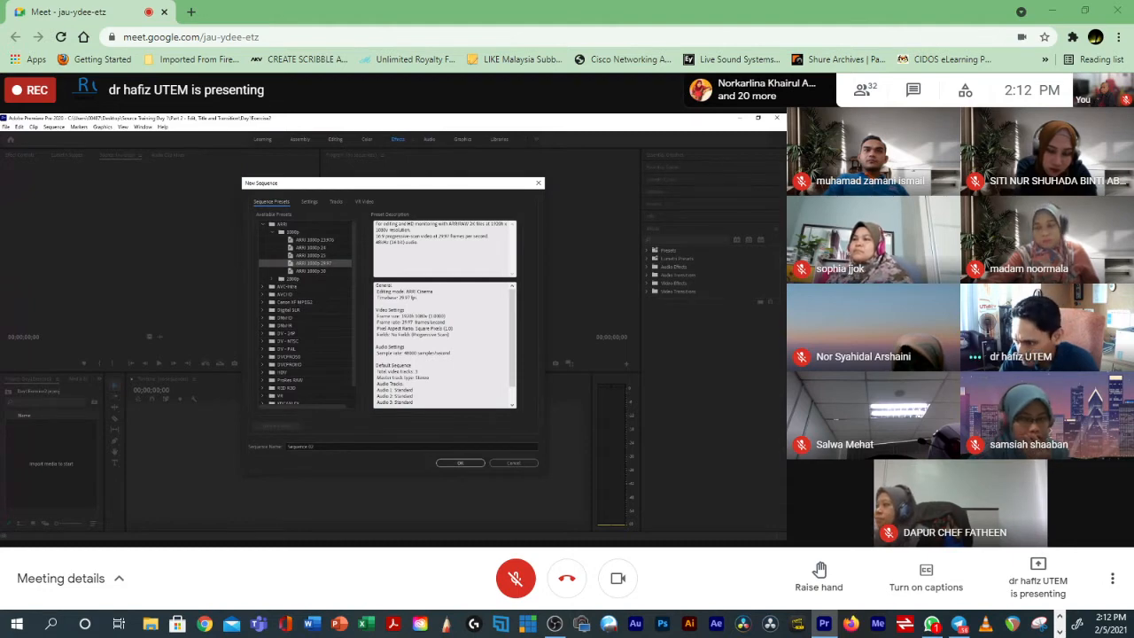
{"action": "scroll", "coordinate": [306, 311], "scroll_direction": "down", "scroll_amount": 1}
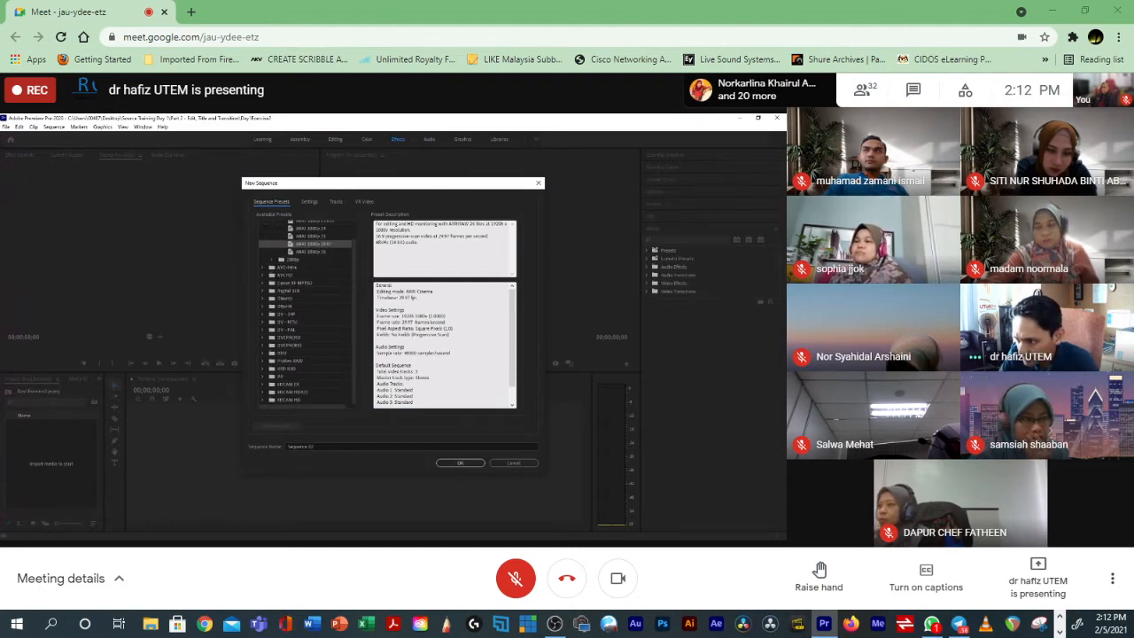
{"action": "scroll", "coordinate": [305, 310], "scroll_direction": "up", "scroll_amount": 1}
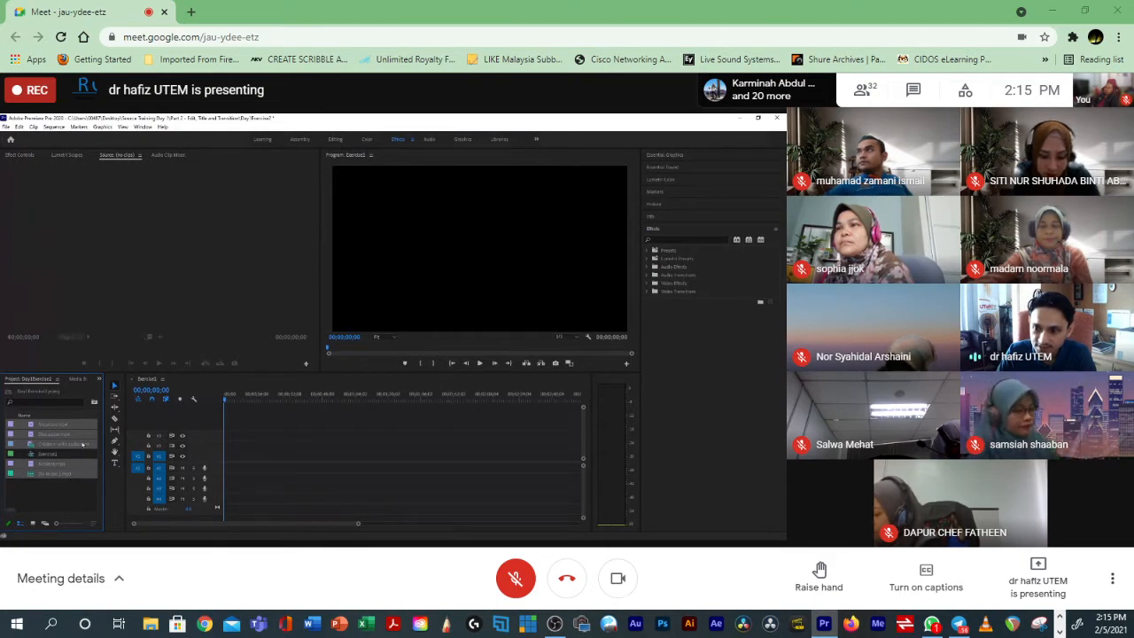
- Deselect the imported clips and show the project items as thumbnails
{"action": "left_click", "coordinate": [48, 500]}
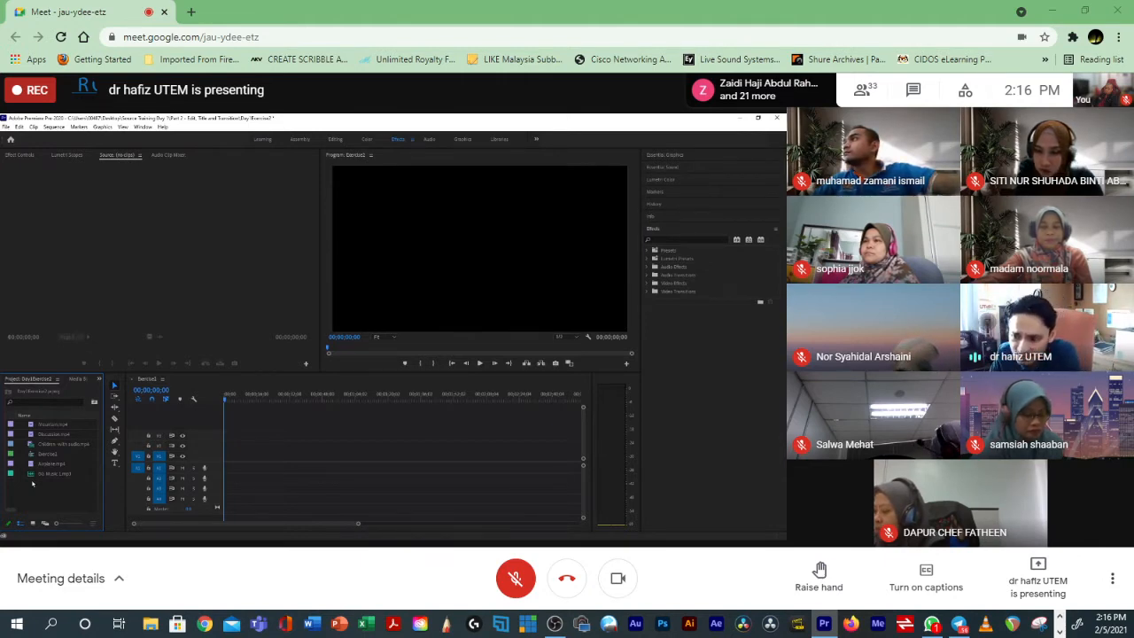
{"action": "key", "text": "alt+Tab"}
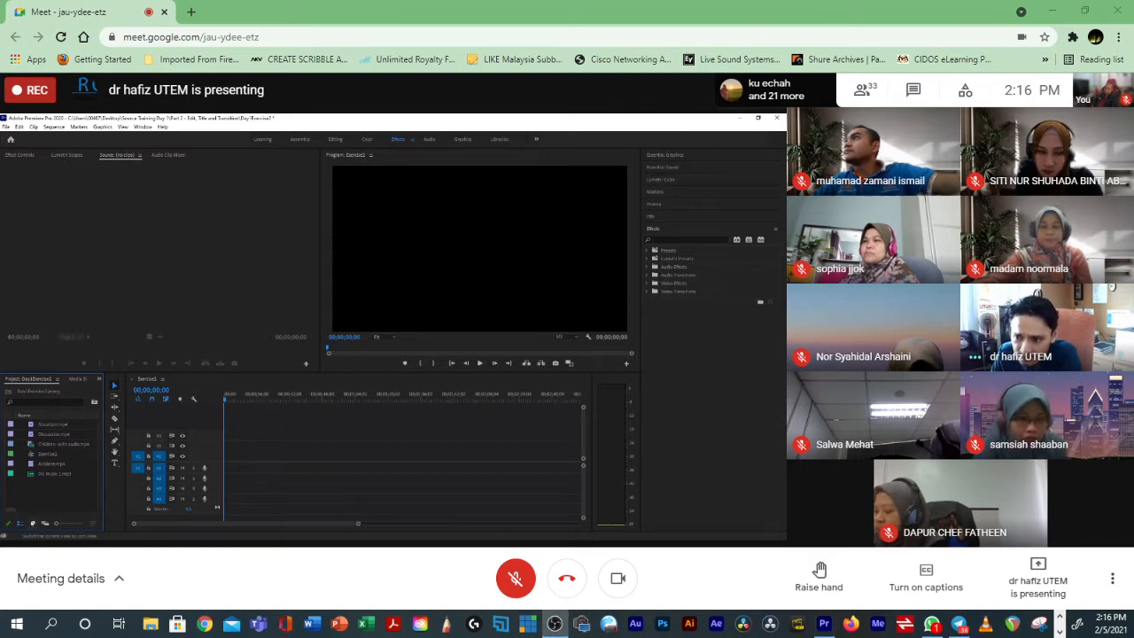
{"action": "key", "text": "alt+Tab"}
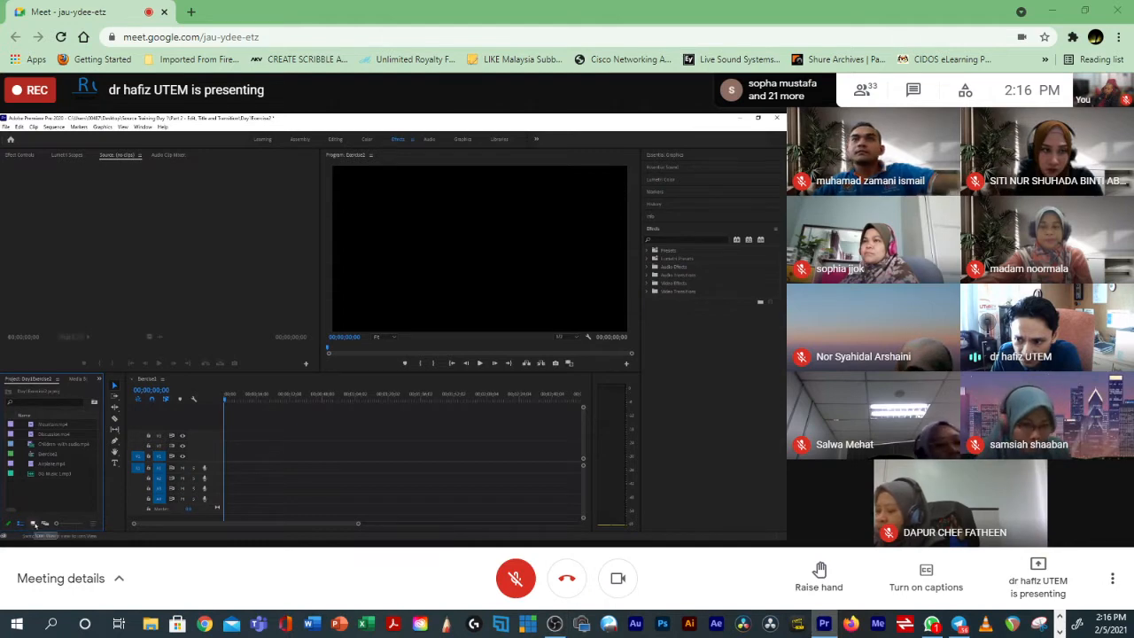
{"action": "left_click", "coordinate": [34, 525]}
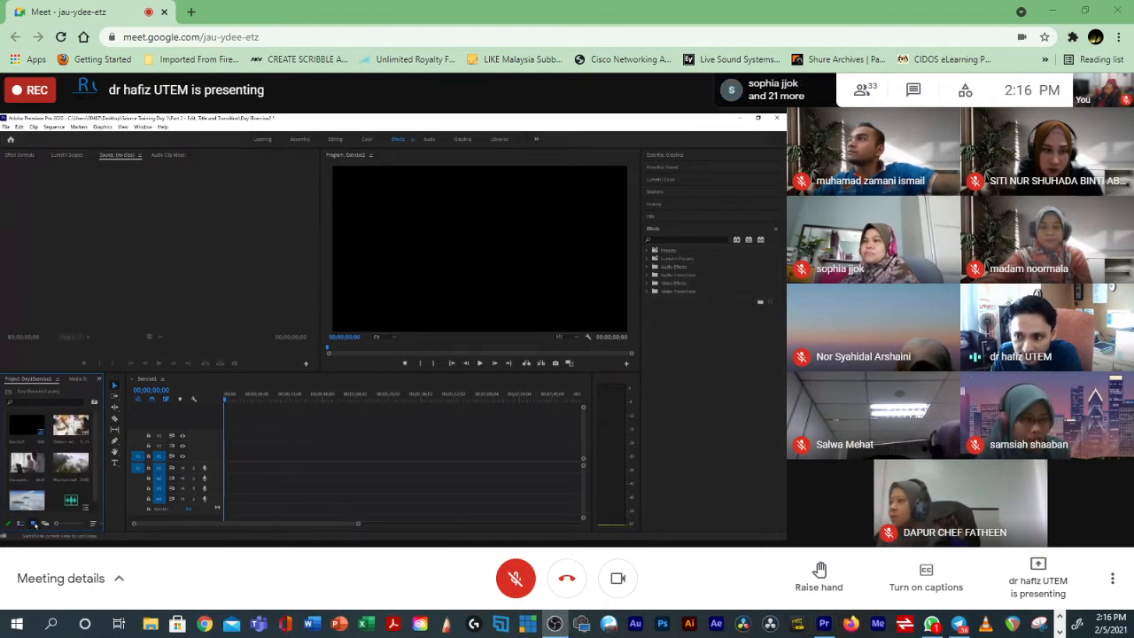
{"action": "scroll", "coordinate": [57, 462], "scroll_direction": "down", "scroll_amount": 1}
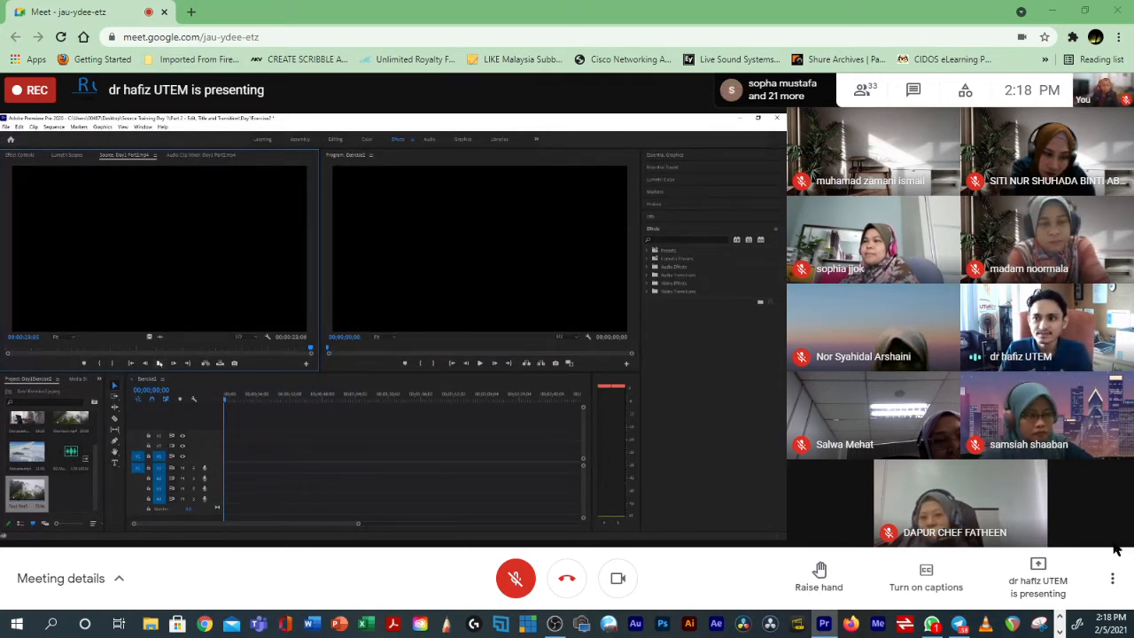
- In Google Meet, set the speaker output device to Speakers (High Definition Audio Device)
{"action": "left_click", "coordinate": [1114, 579]}
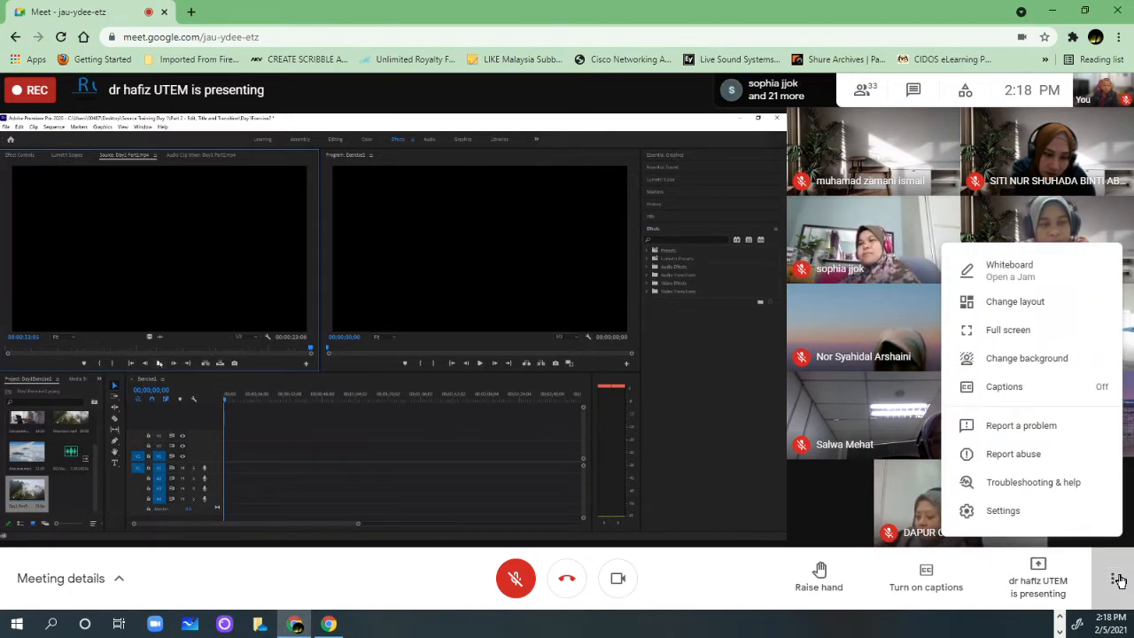
{"action": "left_click", "coordinate": [1028, 512]}
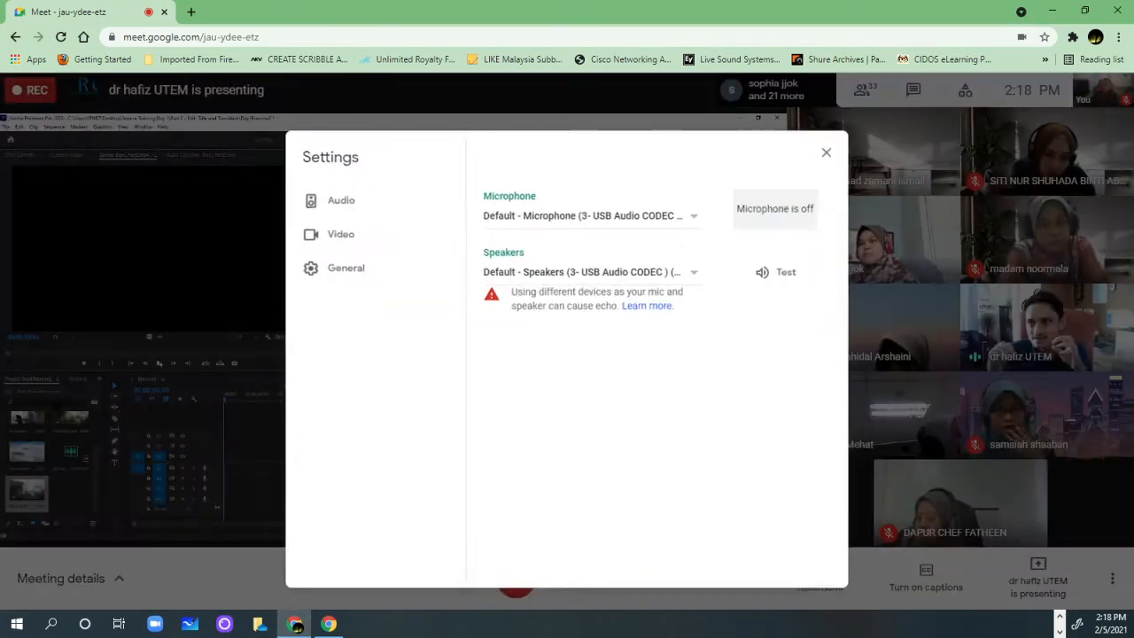
{"action": "left_click", "coordinate": [546, 256]}
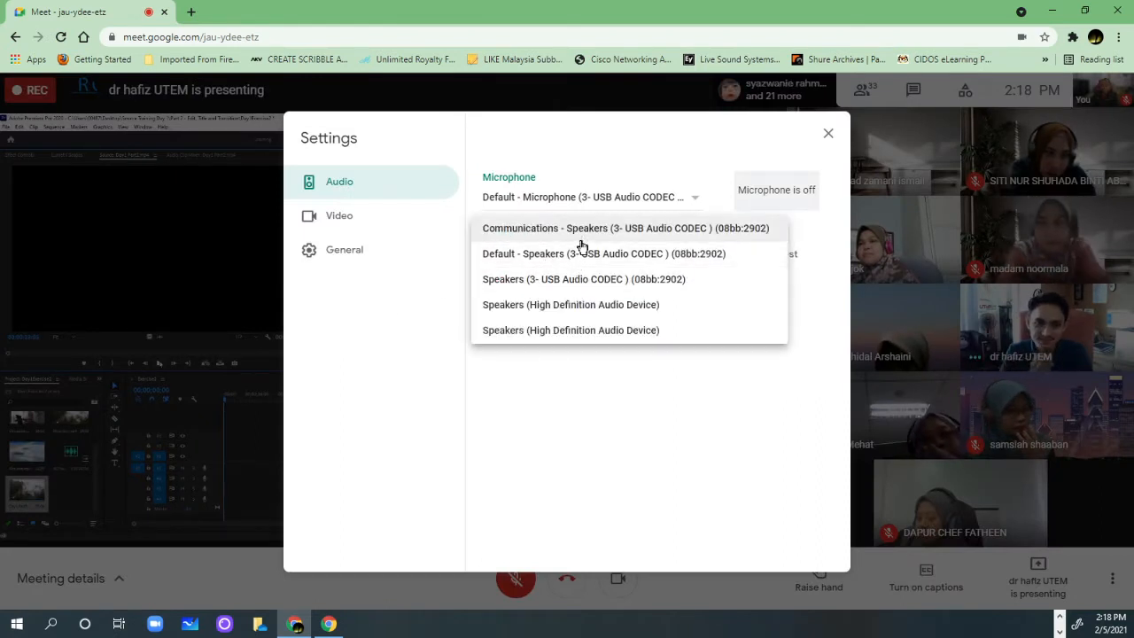
{"action": "left_click", "coordinate": [594, 305]}
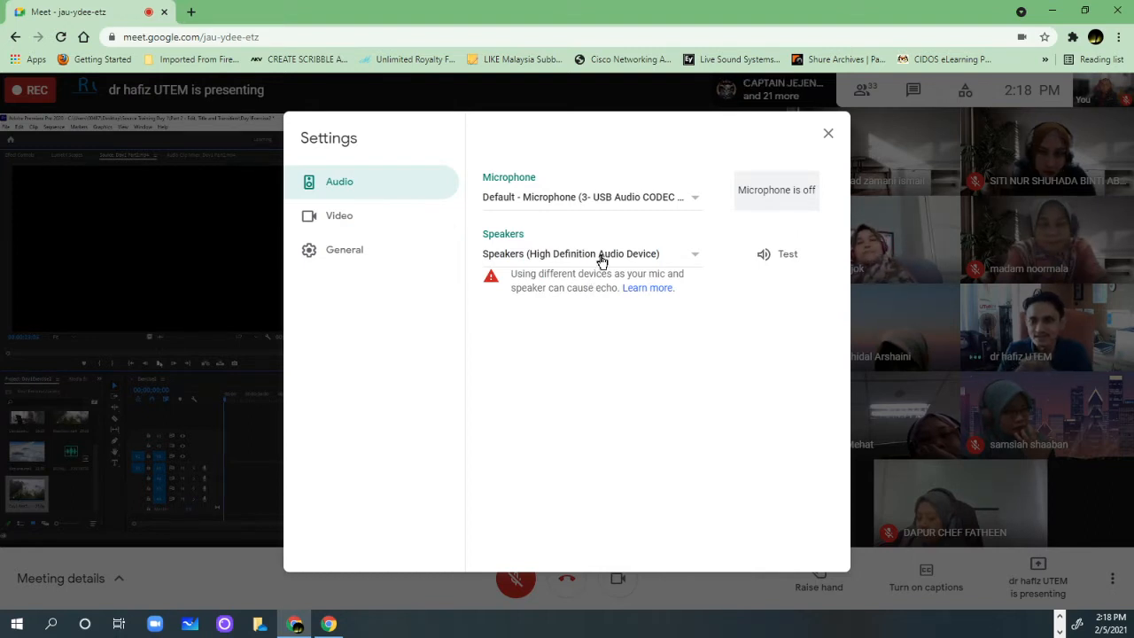
{"action": "left_click", "coordinate": [600, 257]}
{"action": "left_click", "coordinate": [600, 282]}
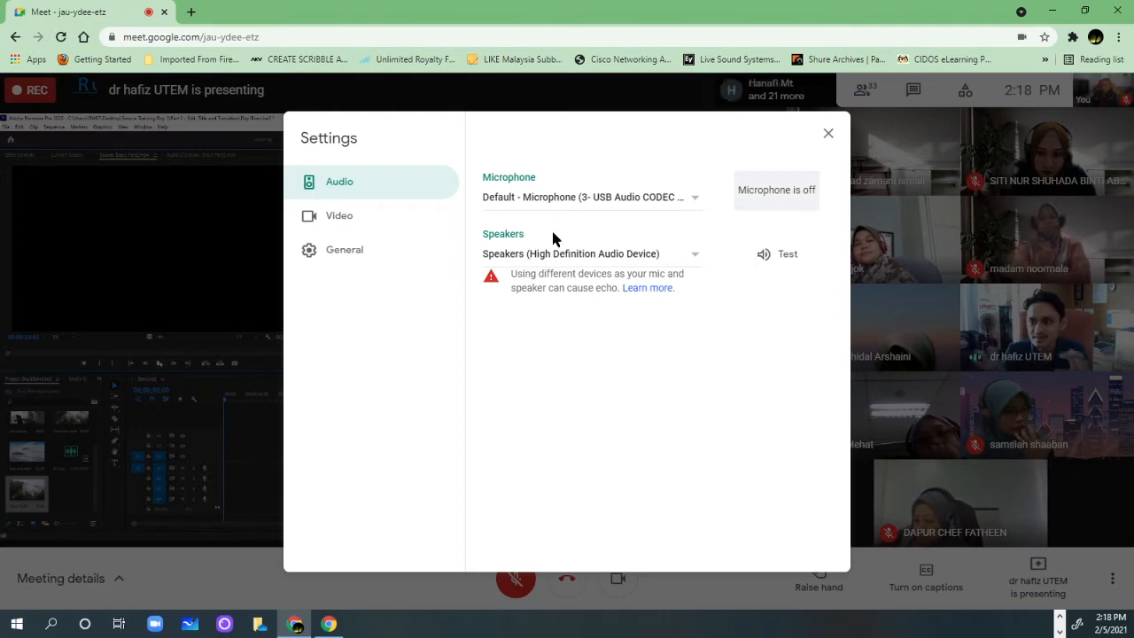
{"action": "left_click", "coordinate": [827, 136]}
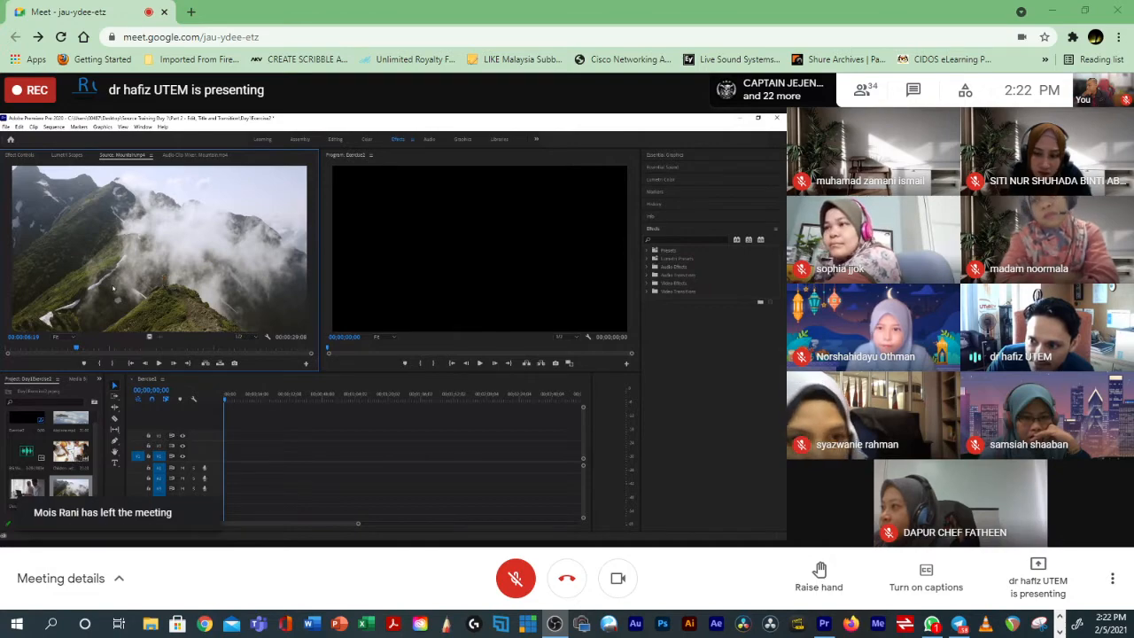
- Show the Google Meet meeting in full screen
{"action": "left_click", "coordinate": [1094, 583]}
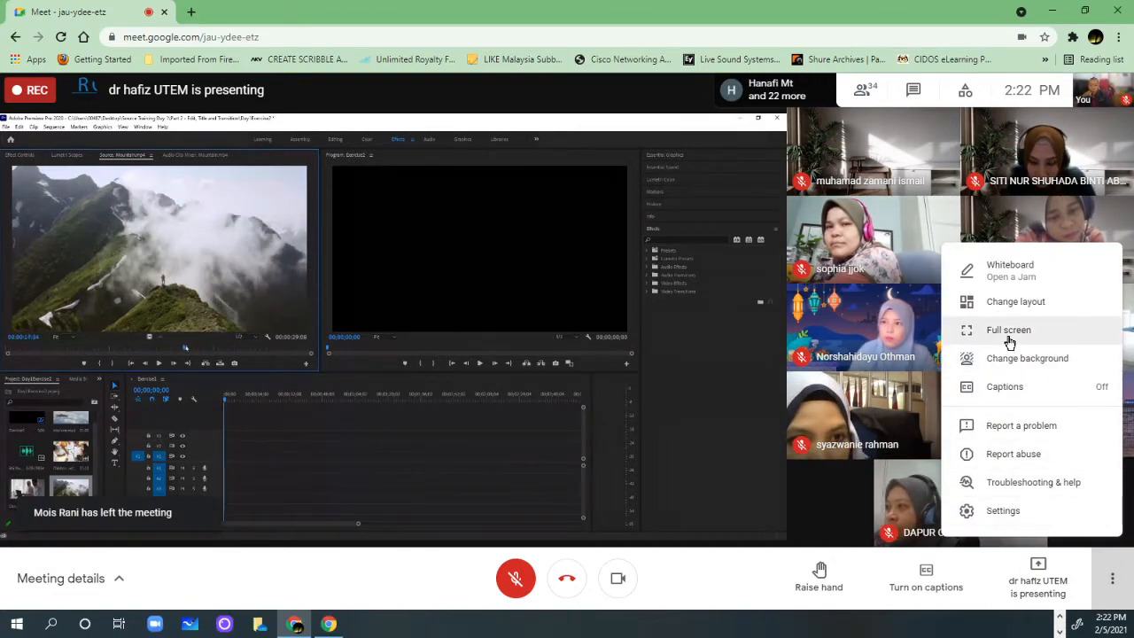
{"action": "left_click", "coordinate": [1010, 331]}
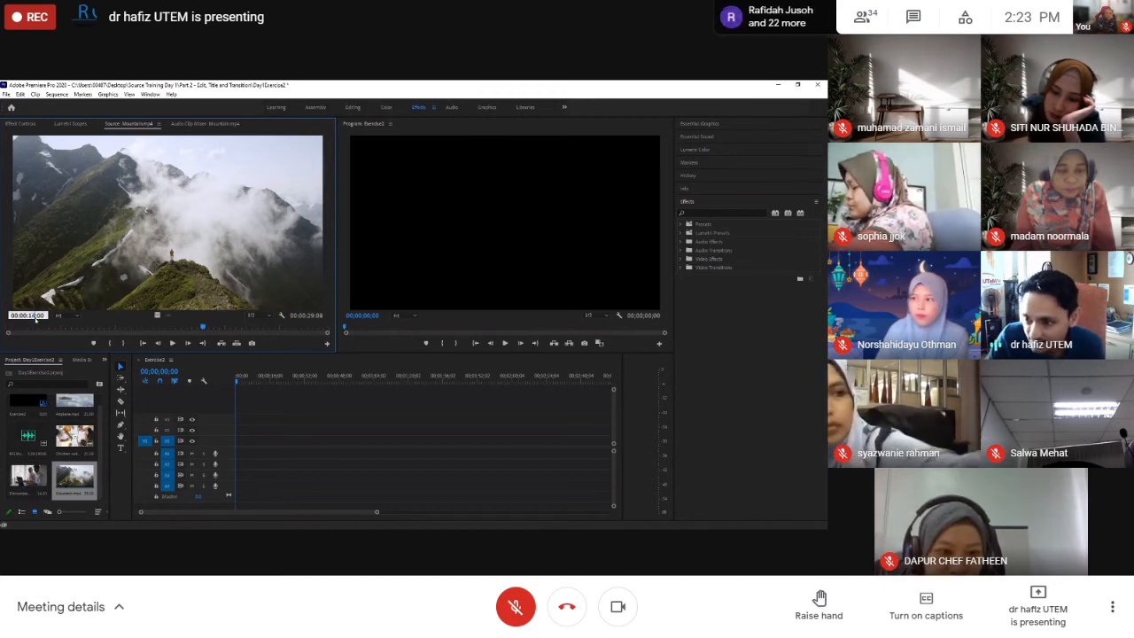
- Trim the Mountain source clip from 00:00:14:00 to 00:00:18:00 and add it to the sequence, keeping the existing sequence settings
{"action": "key", "text": "Return"}
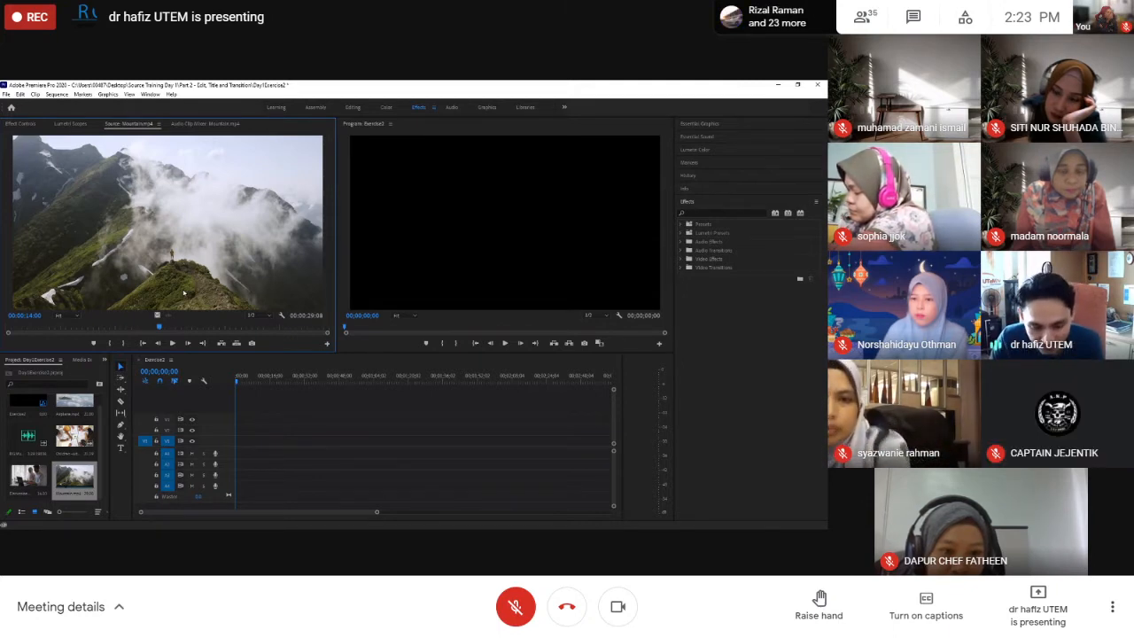
{"action": "key", "text": "i"}
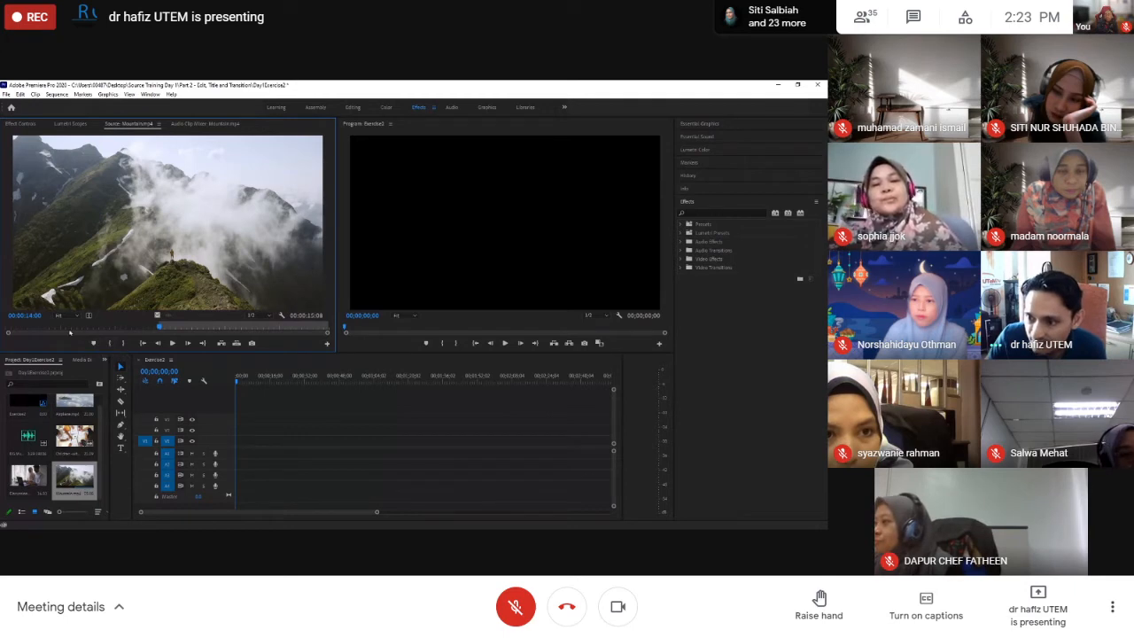
{"action": "left_click", "coordinate": [32, 315]}
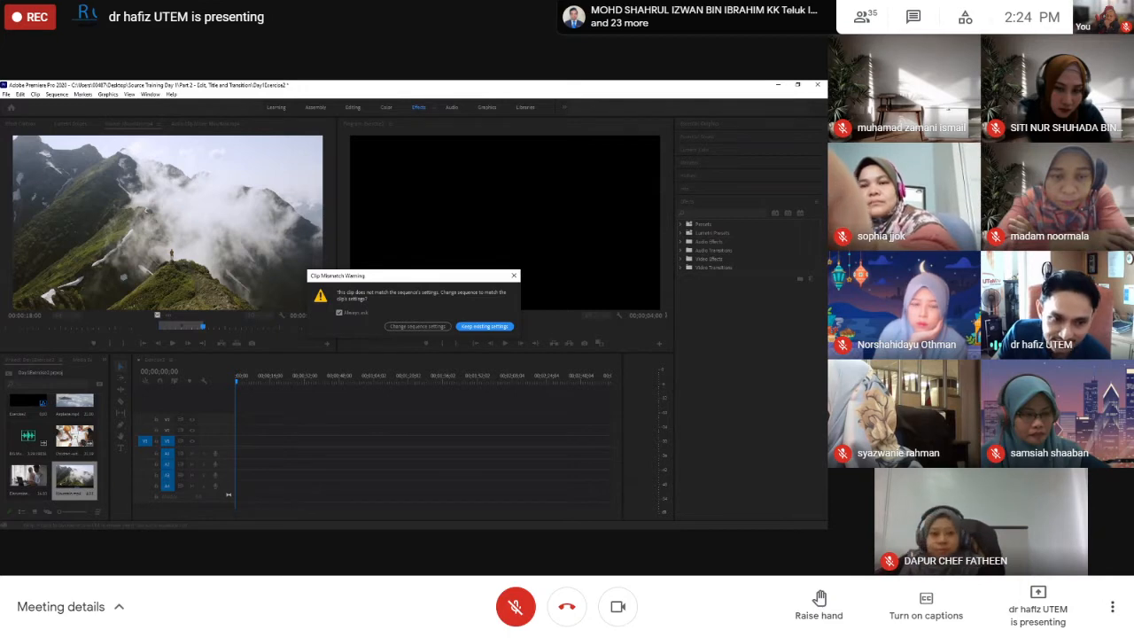
{"action": "left_click", "coordinate": [479, 327]}
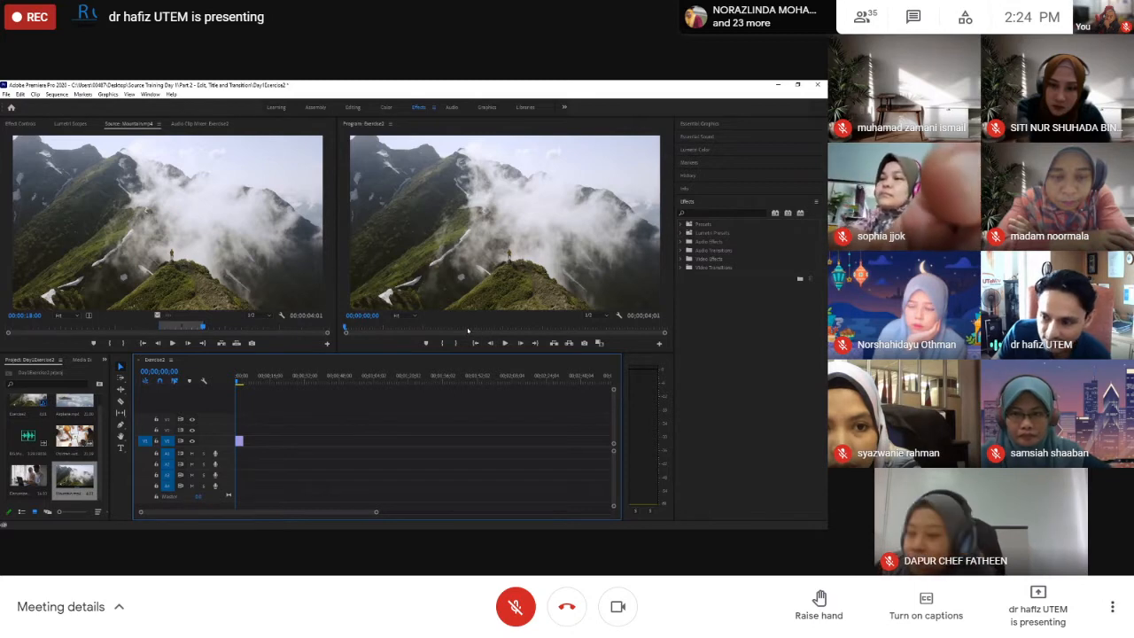
- Examine the file properties of the Mountain clip, including its image size and frame rate
{"action": "left_click", "coordinate": [74, 480]}
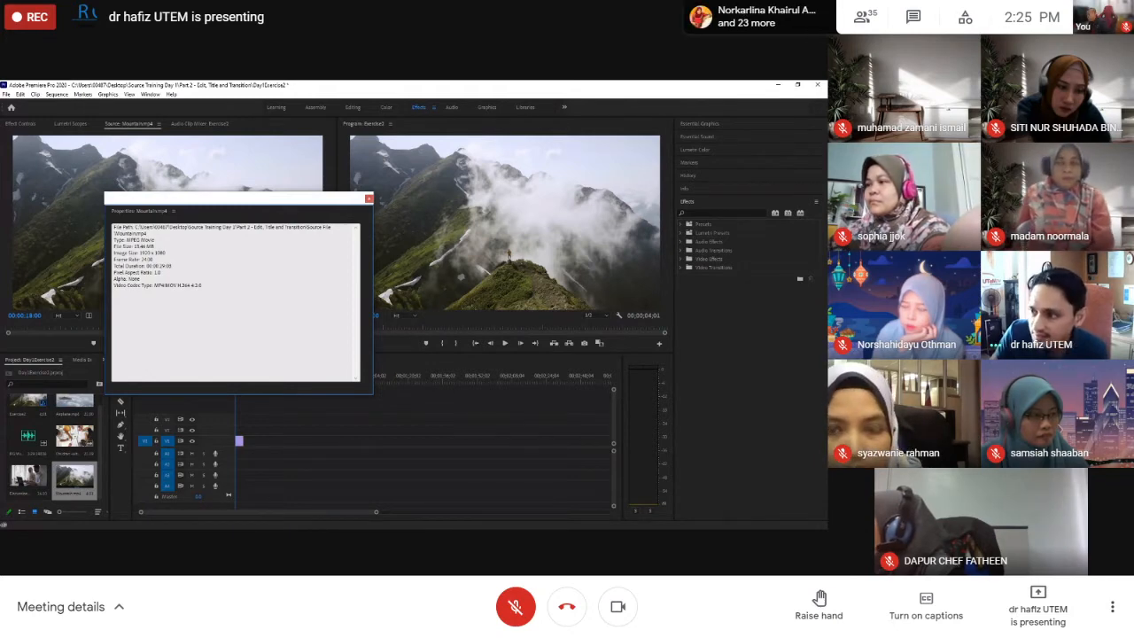
{"action": "left_click", "coordinate": [368, 197]}
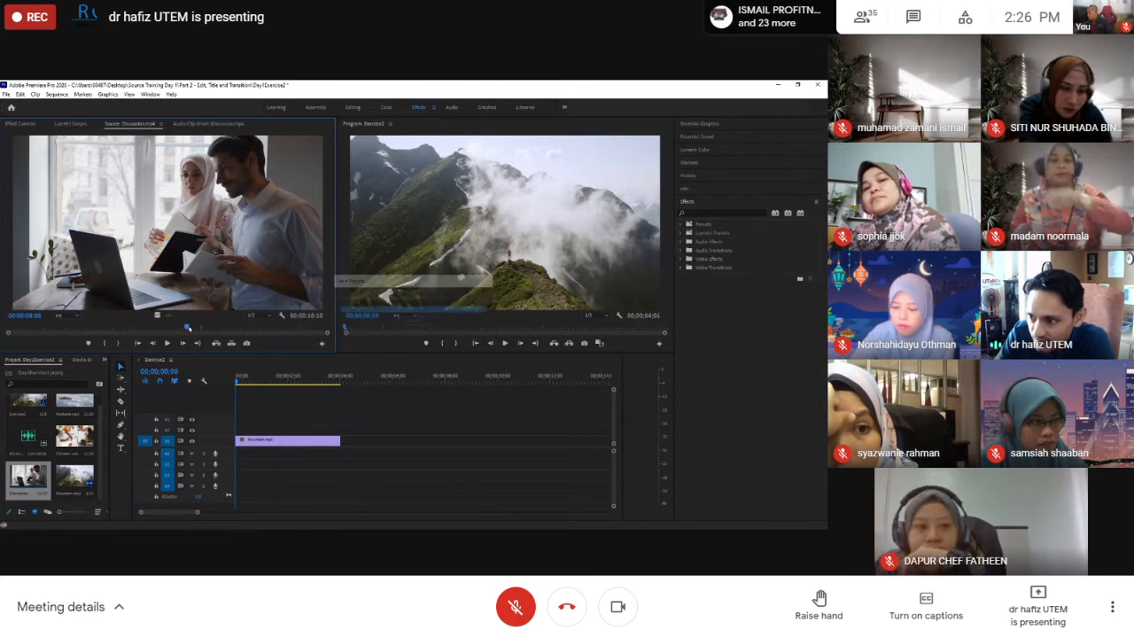
- Mark an In point at 00:00:06:00 on the Discussion source clip and move the playhead further along for its end
{"action": "left_click", "coordinate": [164, 330]}
{"action": "left_click_drag", "start_coordinate": [164, 331], "coordinate": [124, 337]}
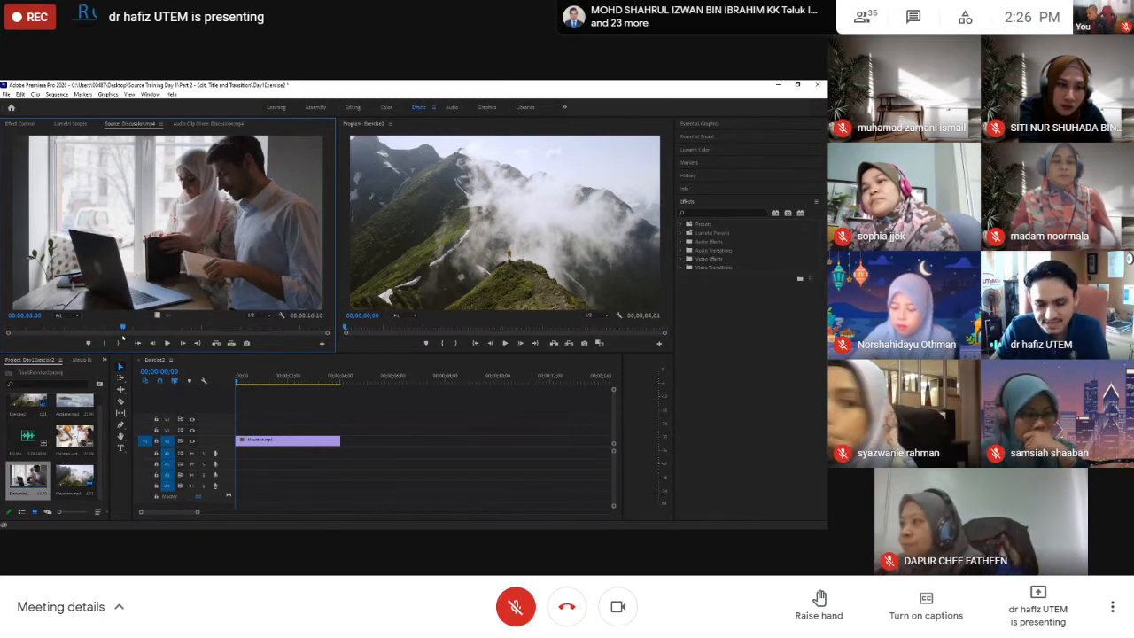
{"action": "key", "text": "i"}
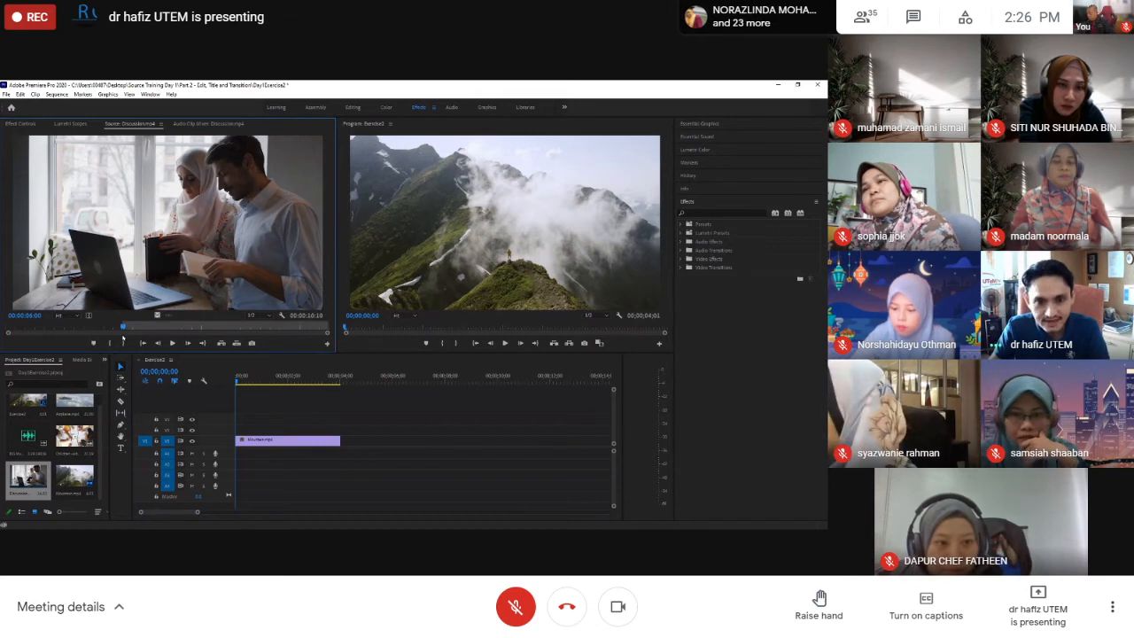
{"action": "left_click_drag", "start_coordinate": [124, 329], "coordinate": [182, 327]}
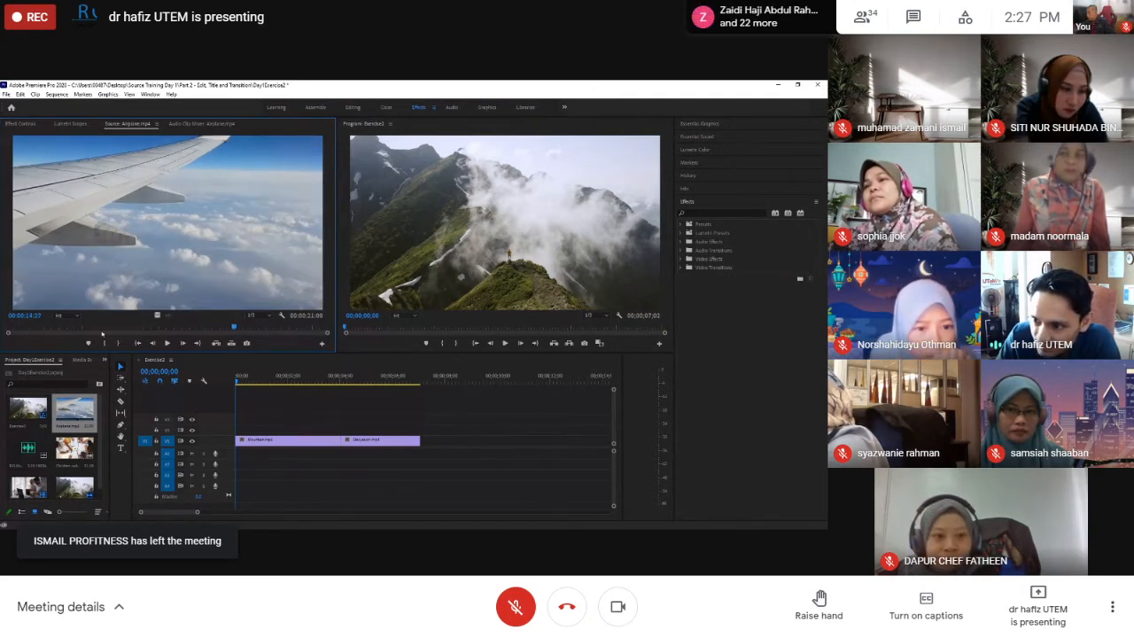
- Mark an Out point at 00:00:03:00 on the Airplane source clip
{"action": "left_click_drag", "start_coordinate": [102, 334], "coordinate": [7, 329]}
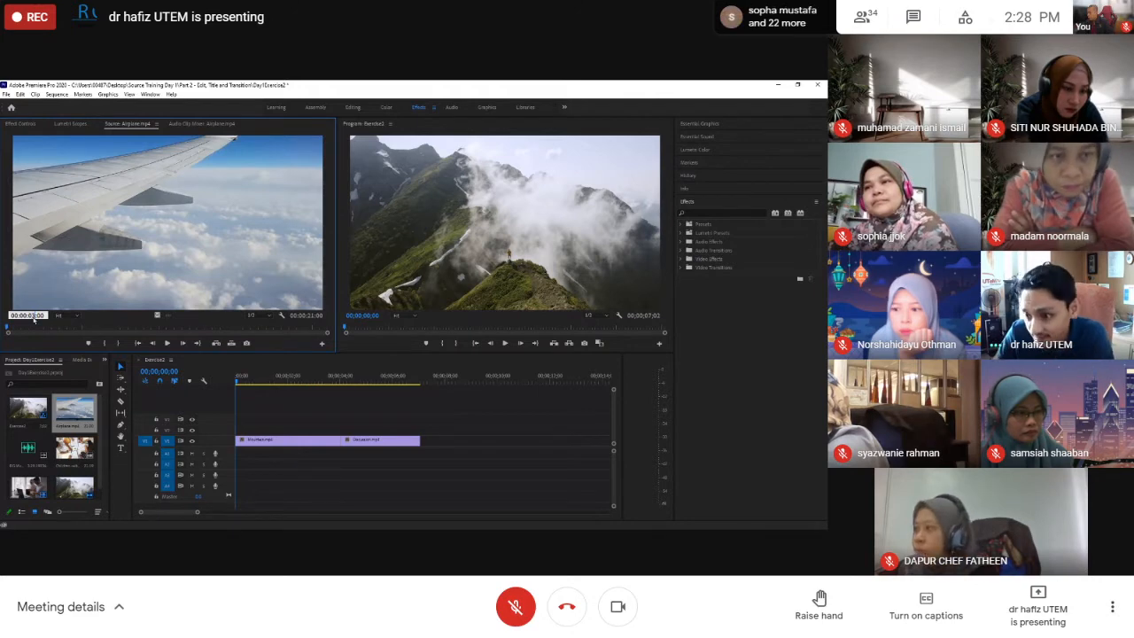
{"action": "key", "text": "Return"}
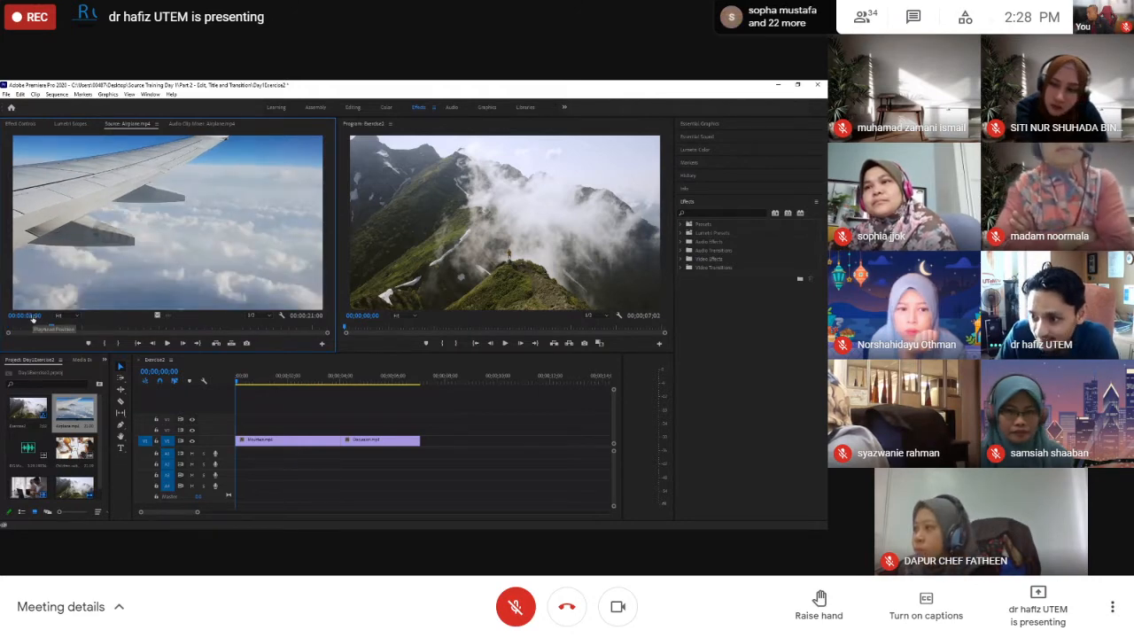
{"action": "key", "text": "o"}
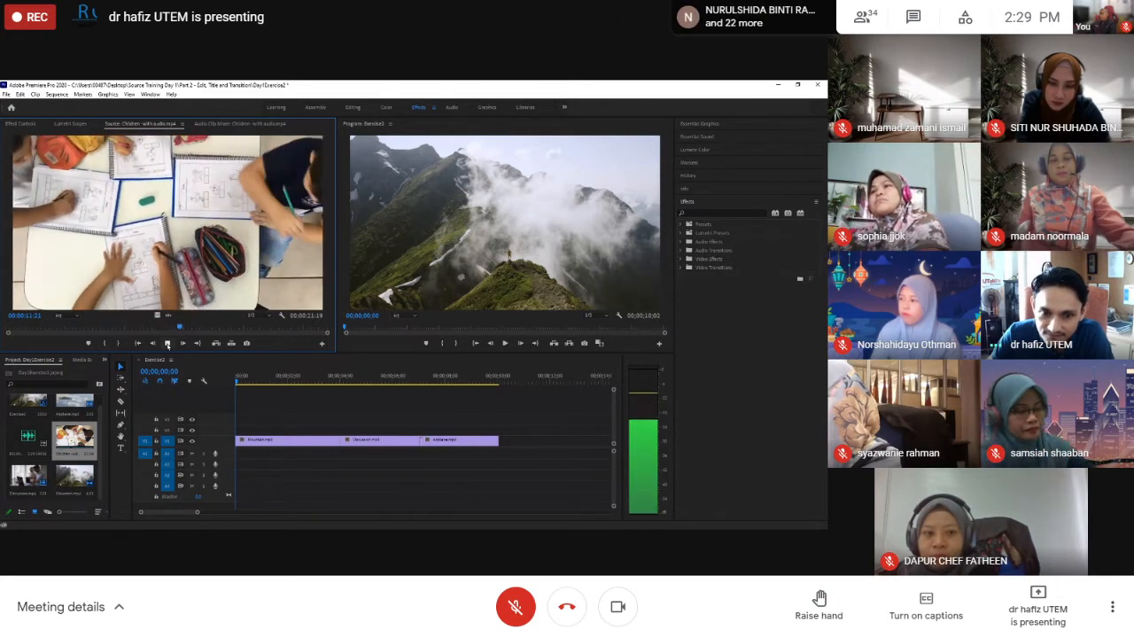
- Stop the Children with audio preview and mark its In point at 00:00:05:00 and Out point at 00:00:07:00
{"action": "left_click", "coordinate": [168, 344]}
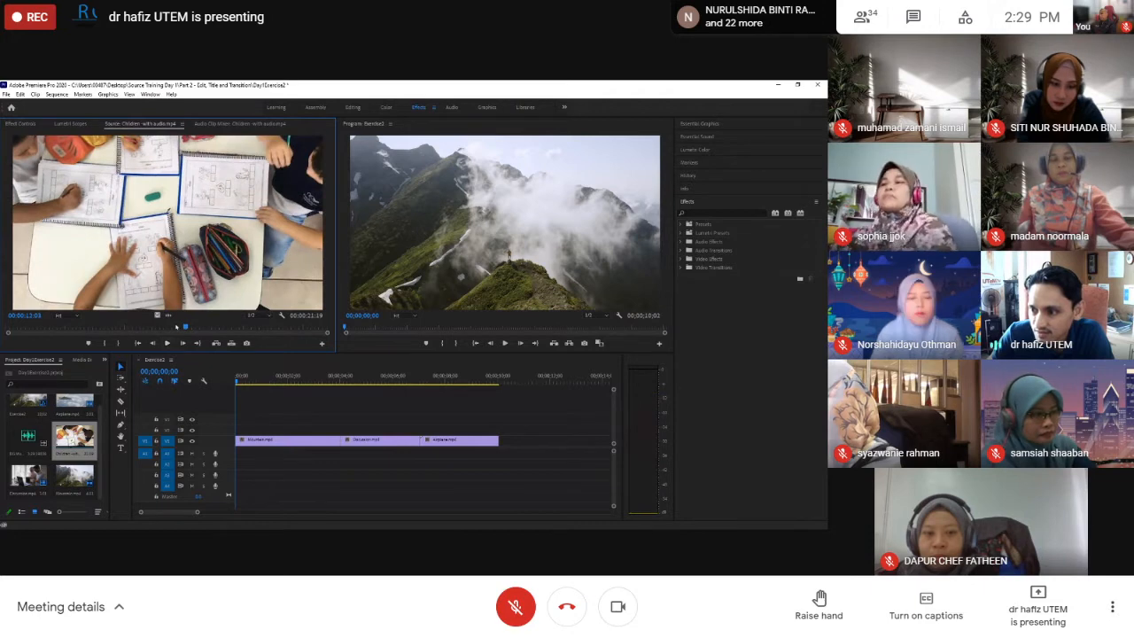
{"action": "left_click", "coordinate": [52, 326]}
{"action": "left_click_drag", "start_coordinate": [52, 326], "coordinate": [84, 342]}
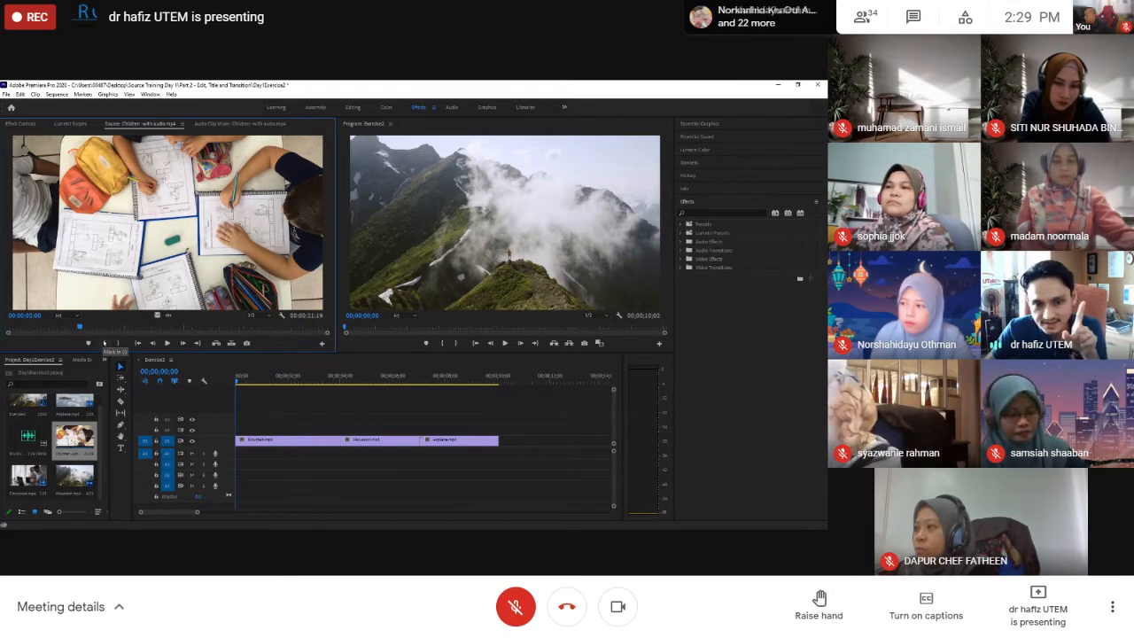
{"action": "left_click", "coordinate": [104, 342]}
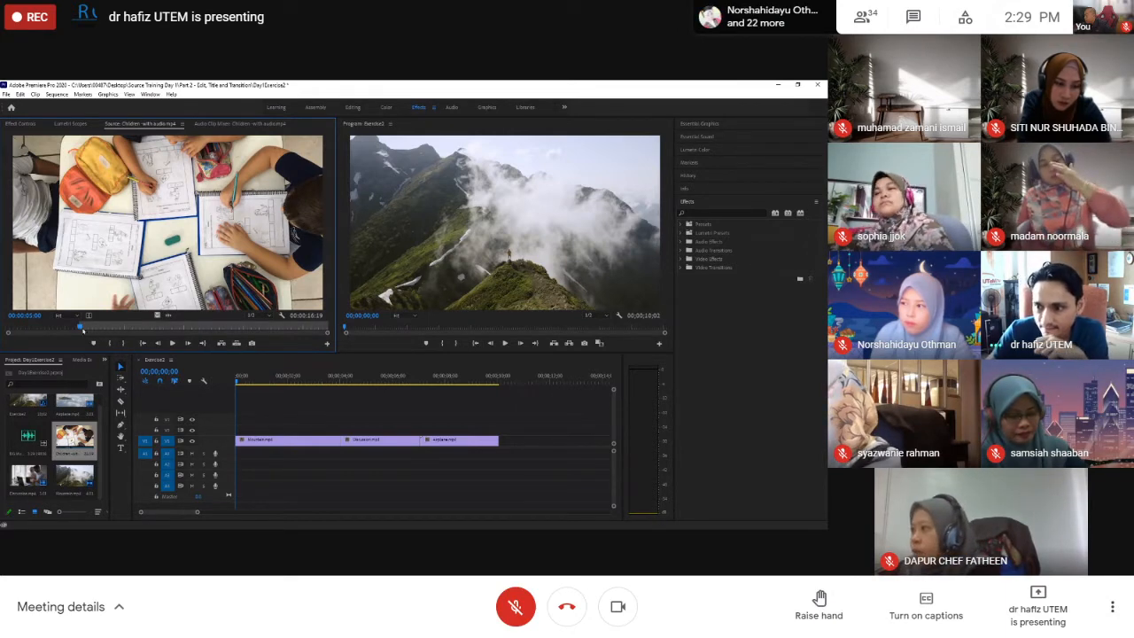
{"action": "left_click_drag", "start_coordinate": [81, 327], "coordinate": [110, 329]}
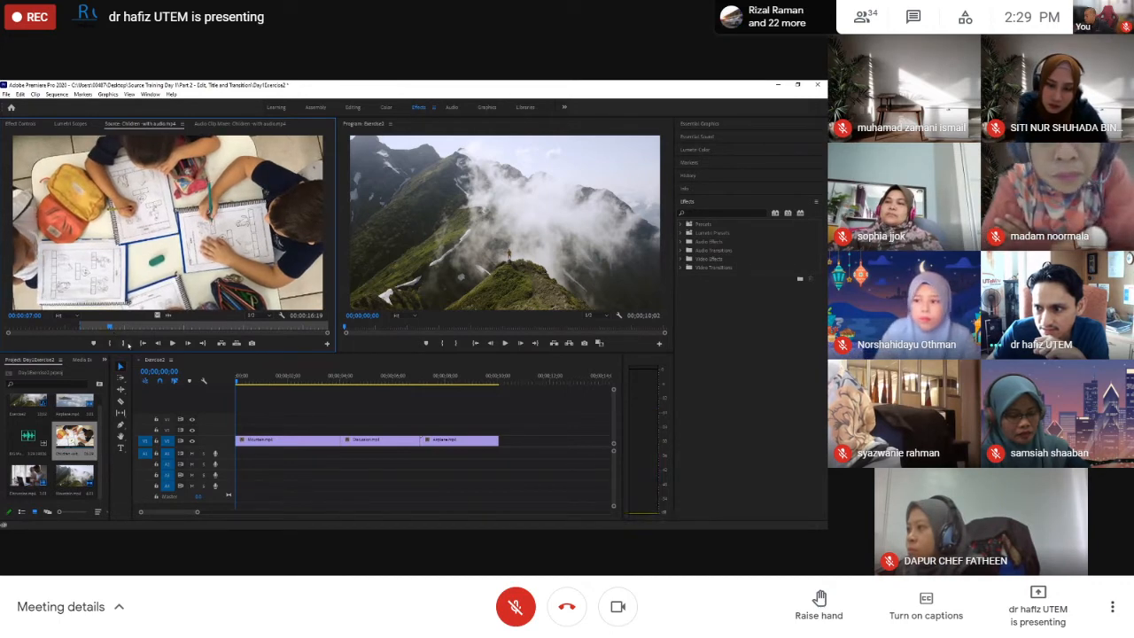
{"action": "left_click", "coordinate": [125, 344]}
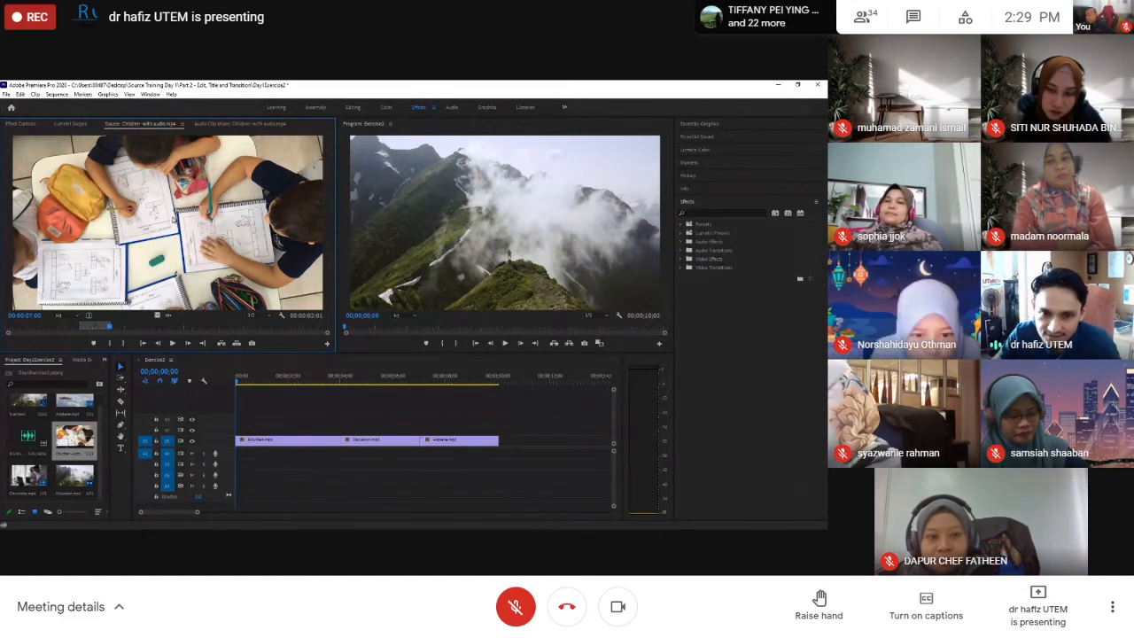
- Place the trimmed Children with audio clip directly after the Airplane clip on the timeline and play the sequence
{"action": "left_click_drag", "start_coordinate": [172, 219], "coordinate": [505, 450]}
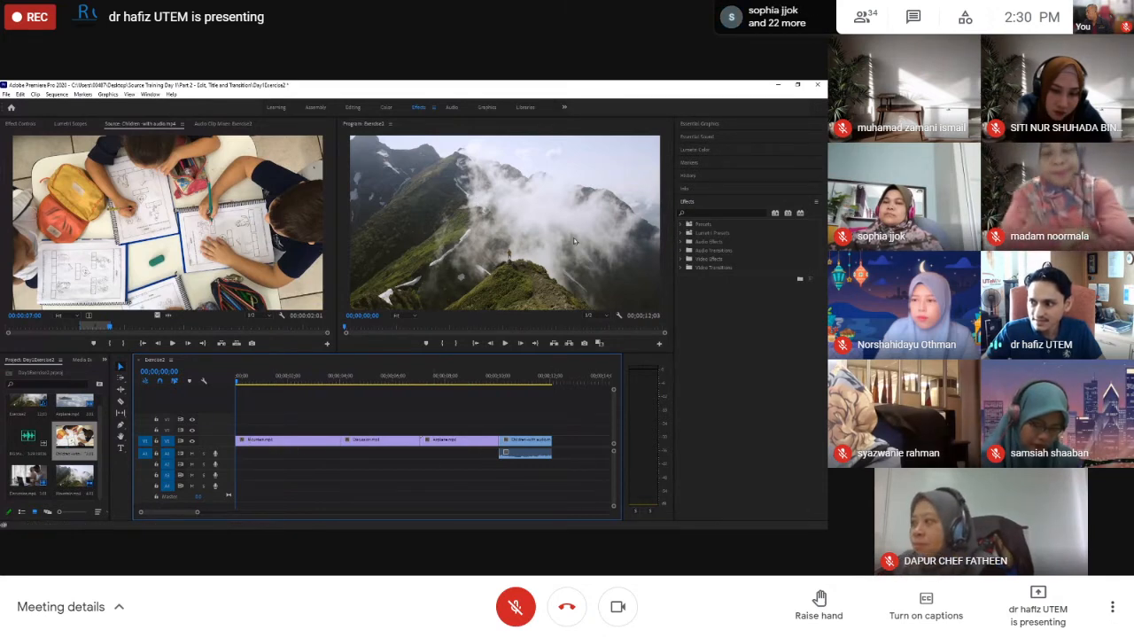
{"action": "key", "text": "space"}
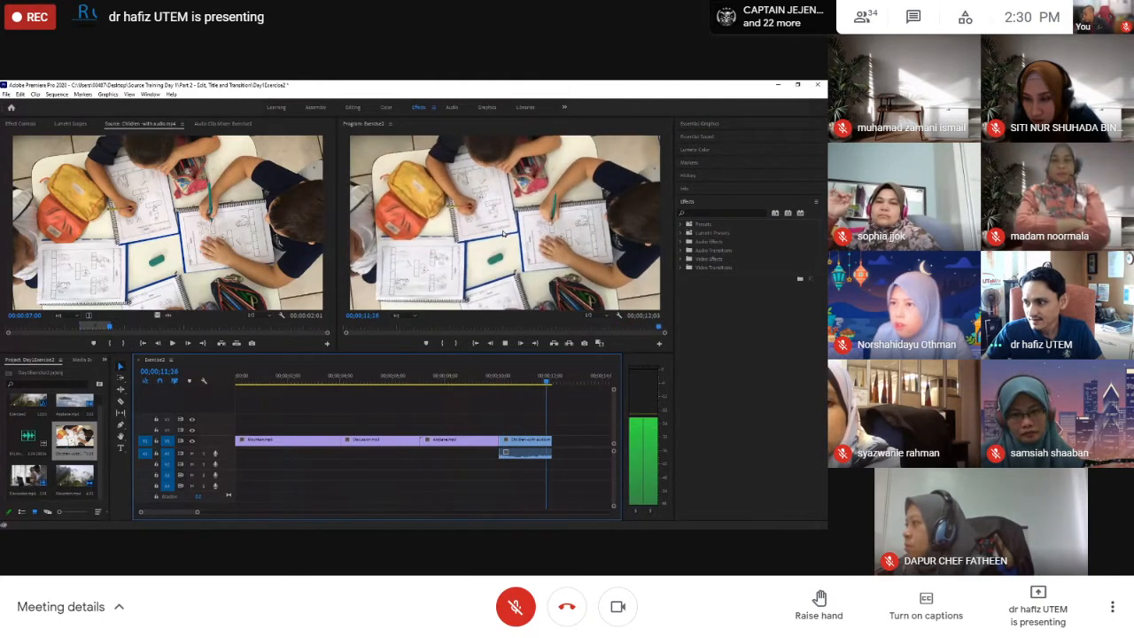
- Stop playback and delete the Children with audio clip, both video and audio, from the end of the sequence
{"action": "key", "text": "space"}
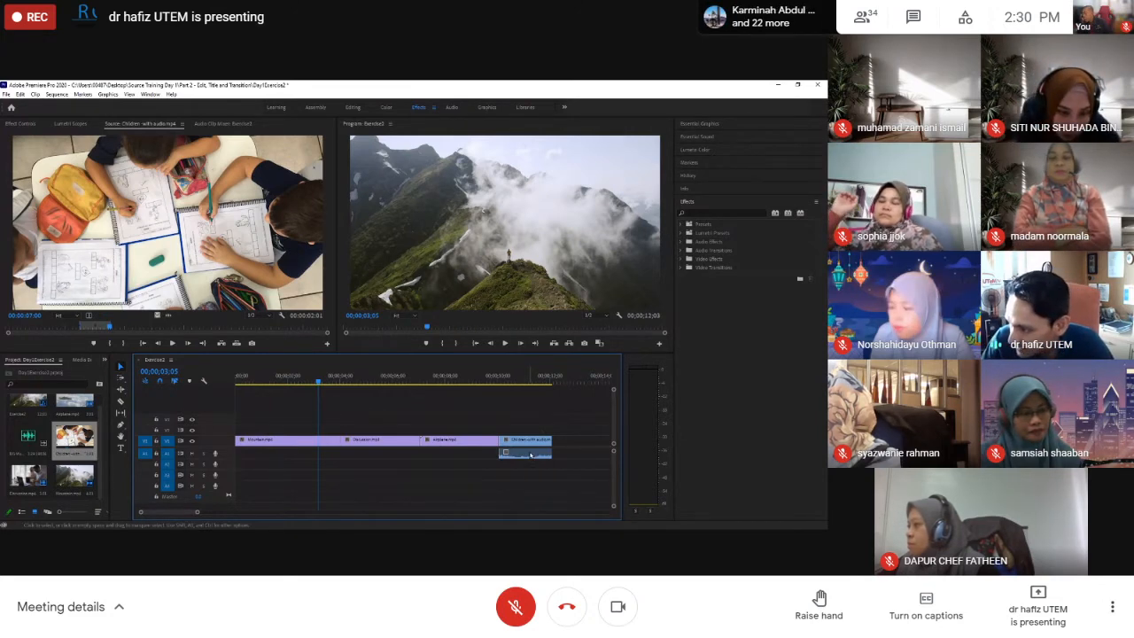
{"action": "left_click", "coordinate": [530, 454]}
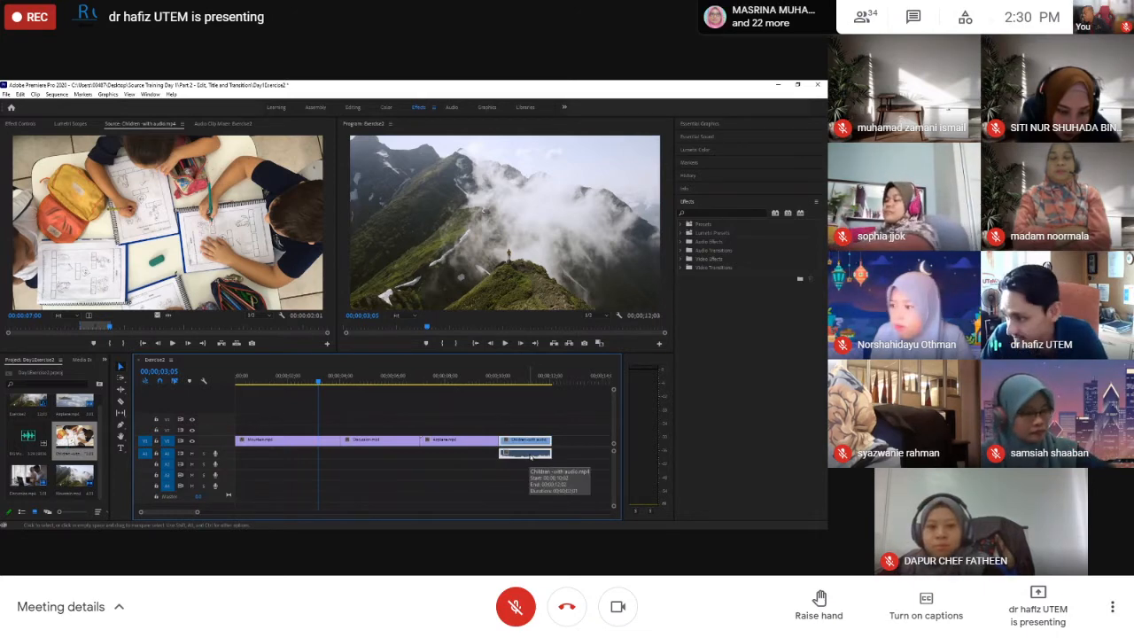
{"action": "key", "text": "Delete"}
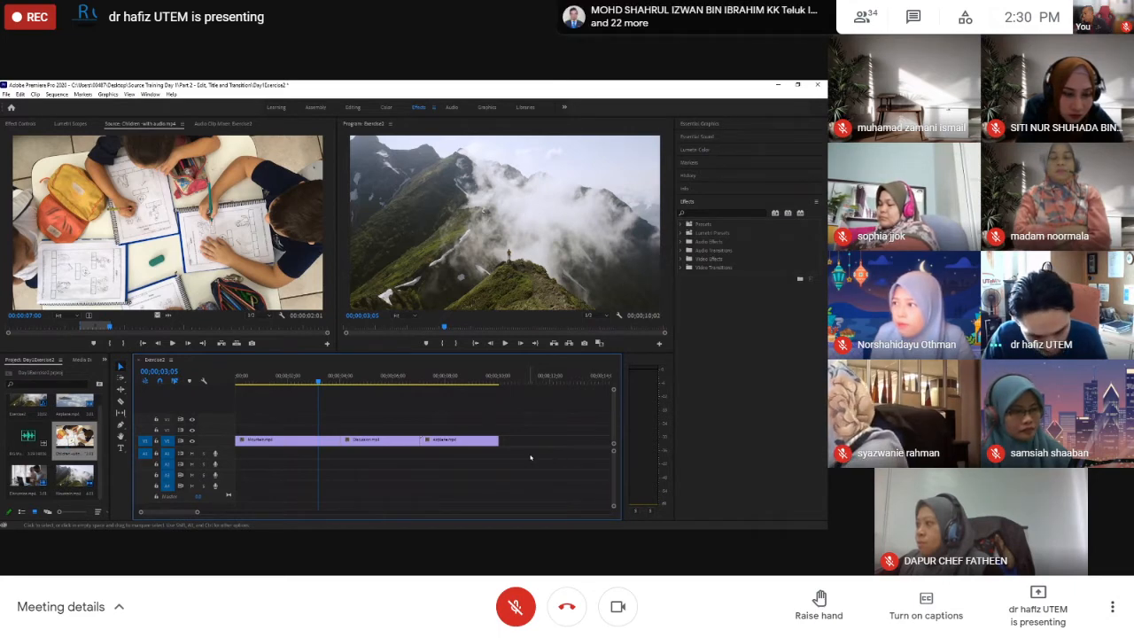
{"action": "key", "text": "ctrl+z"}
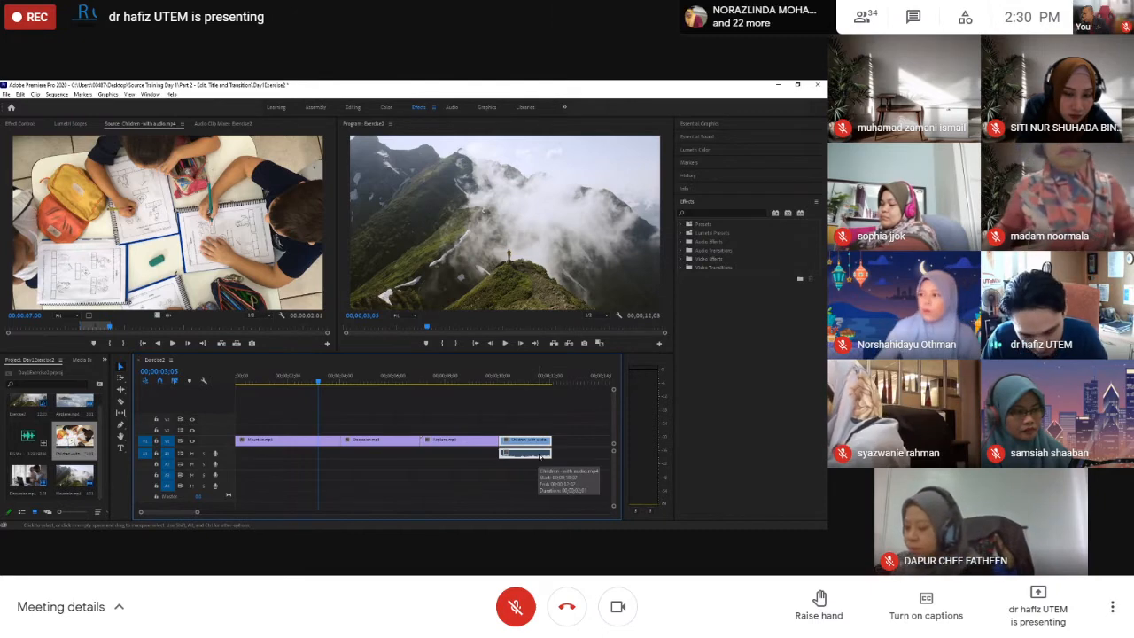
{"action": "key", "text": "Delete"}
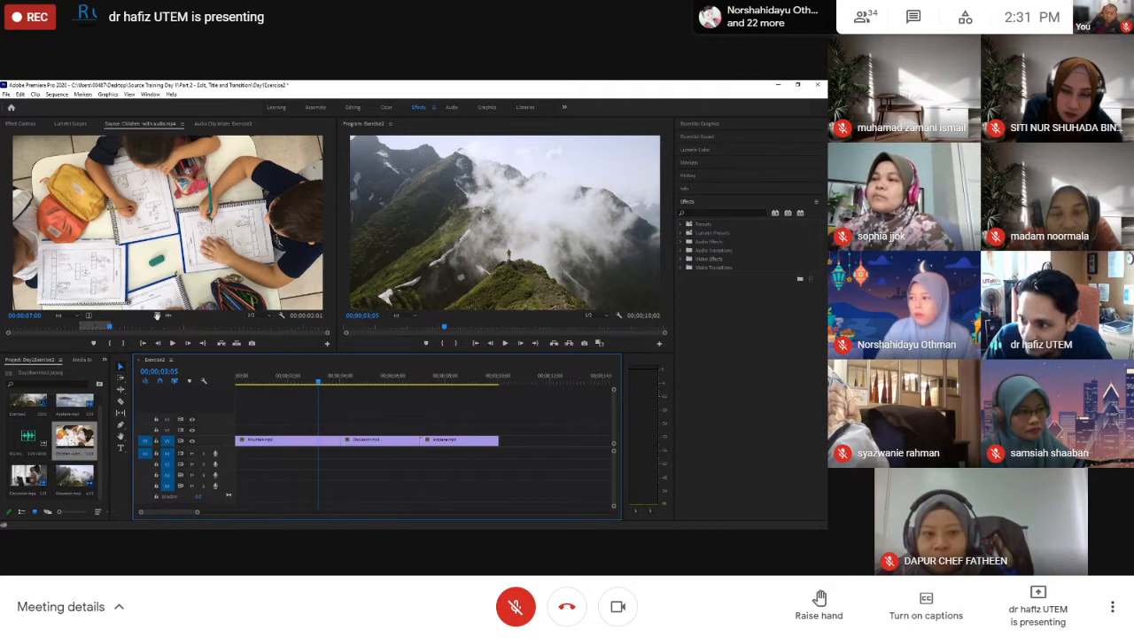
- Try placing only the video of the trimmed Children with audio clip directly after the Airplane clip, and remove it again
{"action": "left_click_drag", "start_coordinate": [157, 315], "coordinate": [504, 455]}
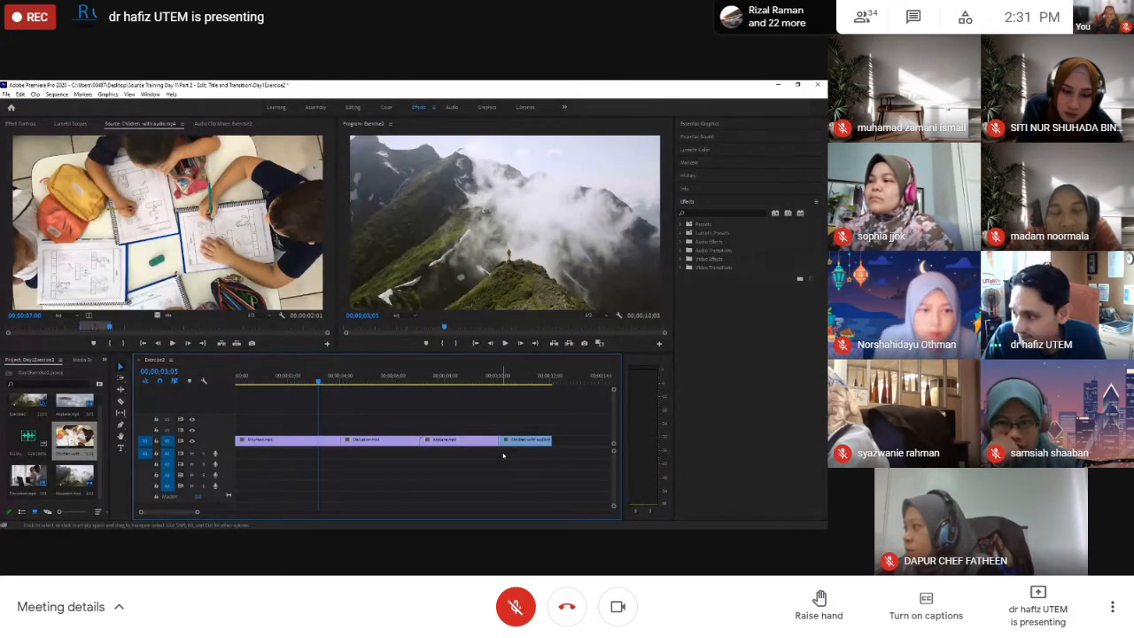
{"action": "key", "text": "ctrl+z"}
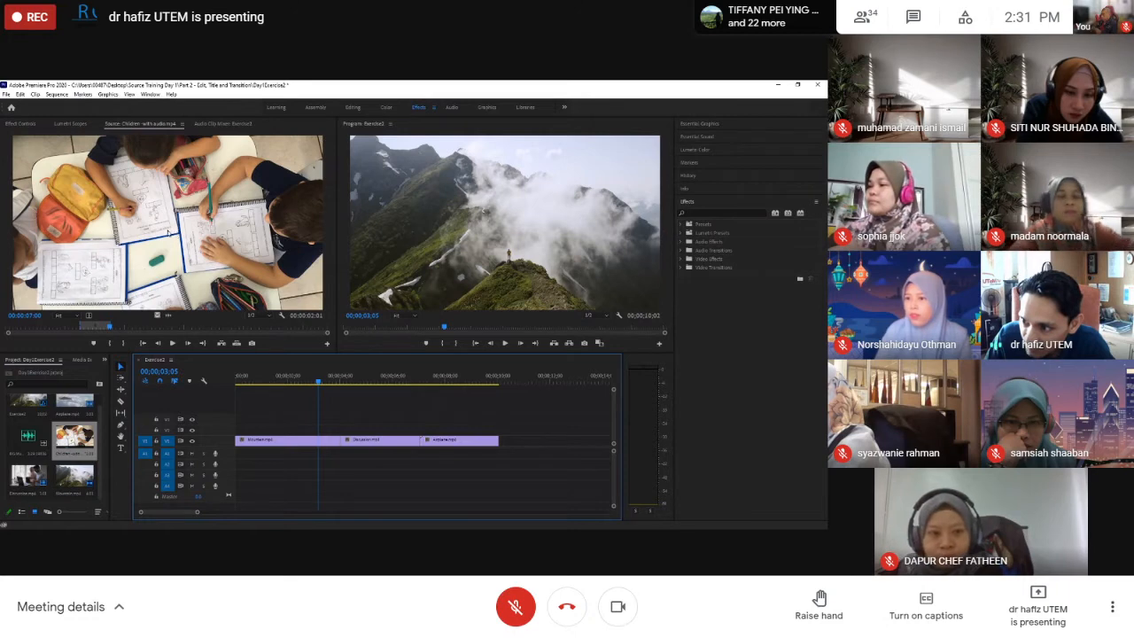
{"action": "left_click", "coordinate": [157, 315]}
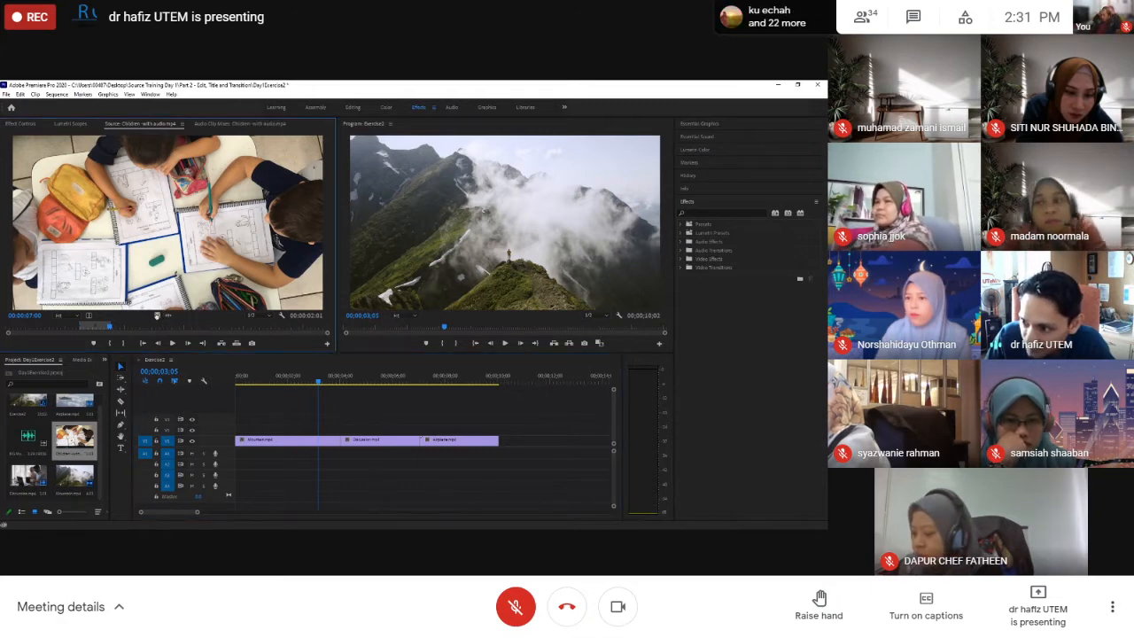
{"action": "left_click_drag", "start_coordinate": [156, 315], "coordinate": [505, 441]}
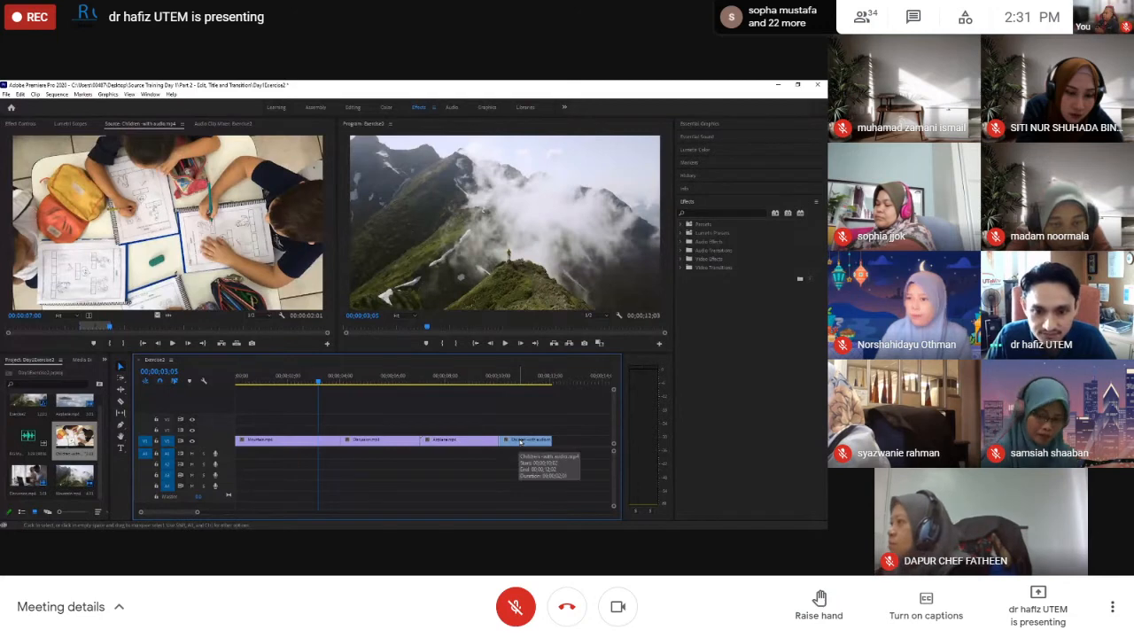
{"action": "left_click", "coordinate": [521, 441]}
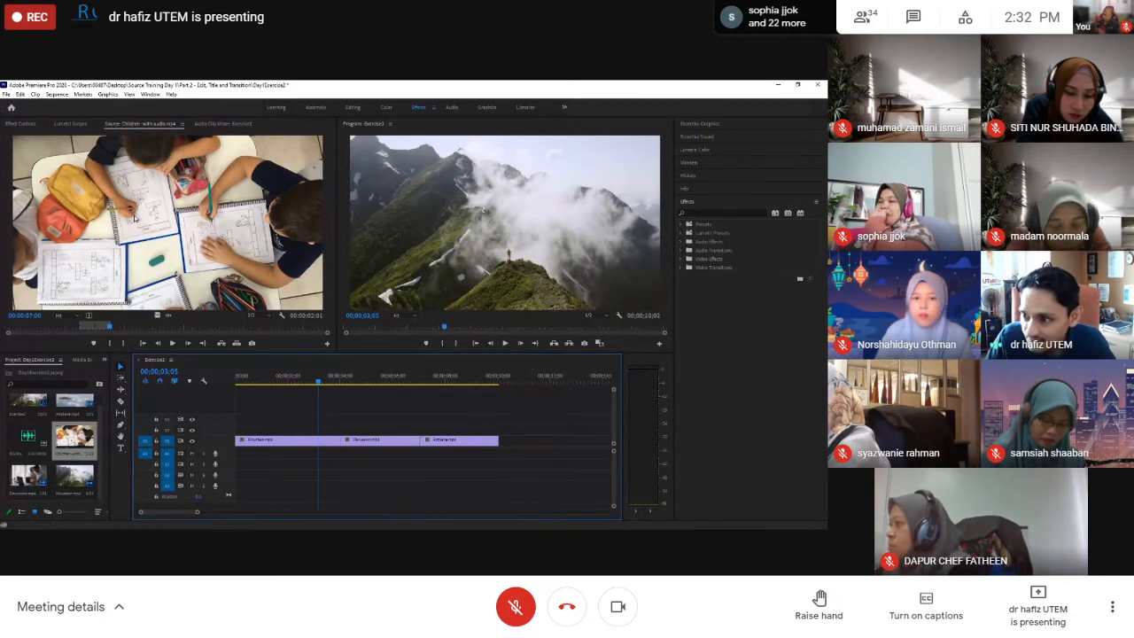
- Place the trimmed Children with audio clip with both video and sound after the Airplane clip and delete it again
{"action": "left_click_drag", "start_coordinate": [135, 219], "coordinate": [505, 447]}
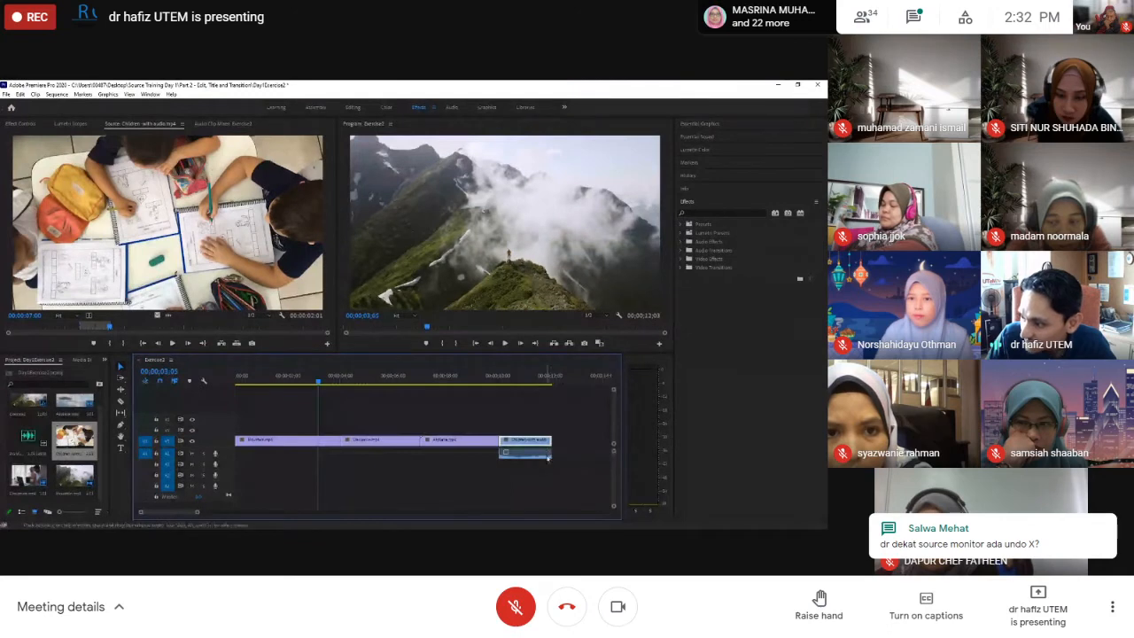
{"action": "key", "text": "Delete"}
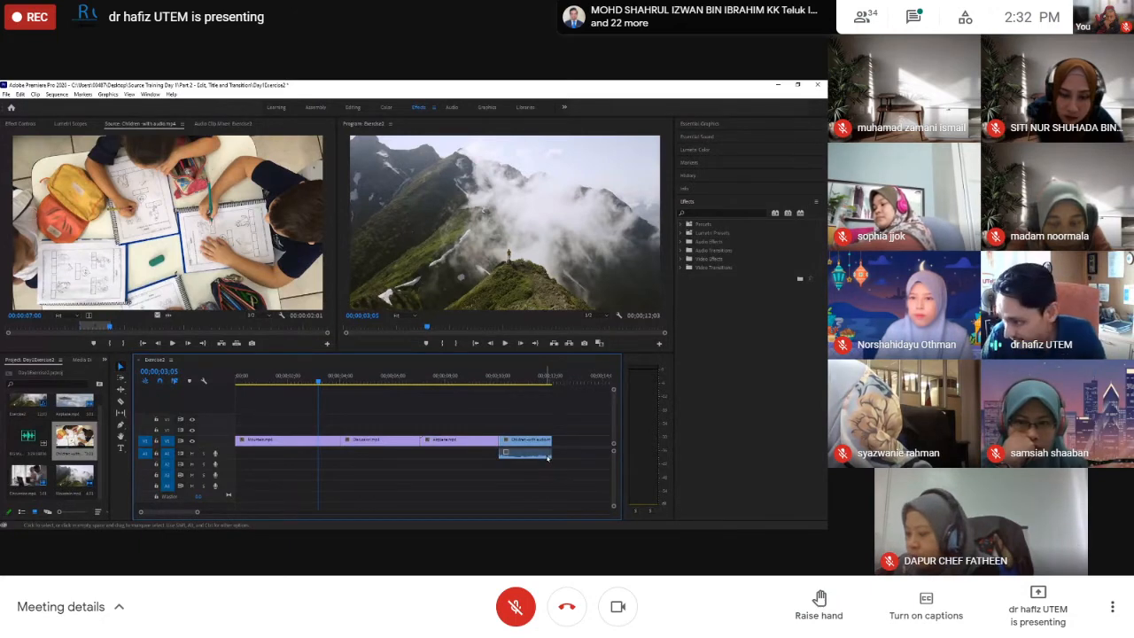
{"action": "key", "text": "Delete"}
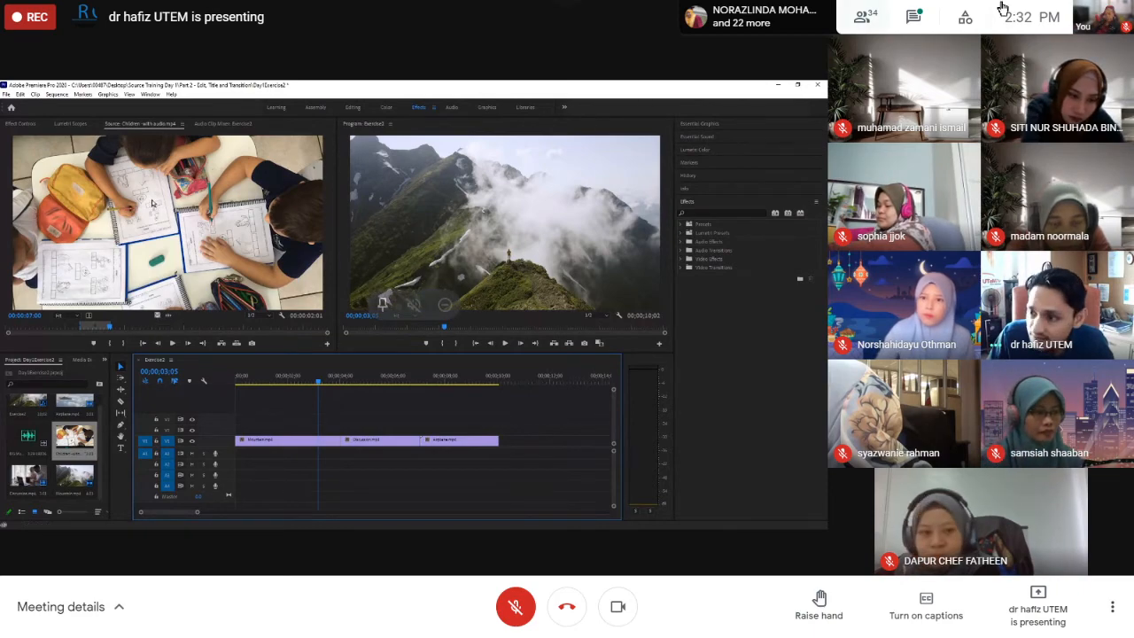
- Send the reply "bleh guna Control Z" to everyone in the Google Meet chat and close the chat
{"action": "left_click", "coordinate": [913, 15]}
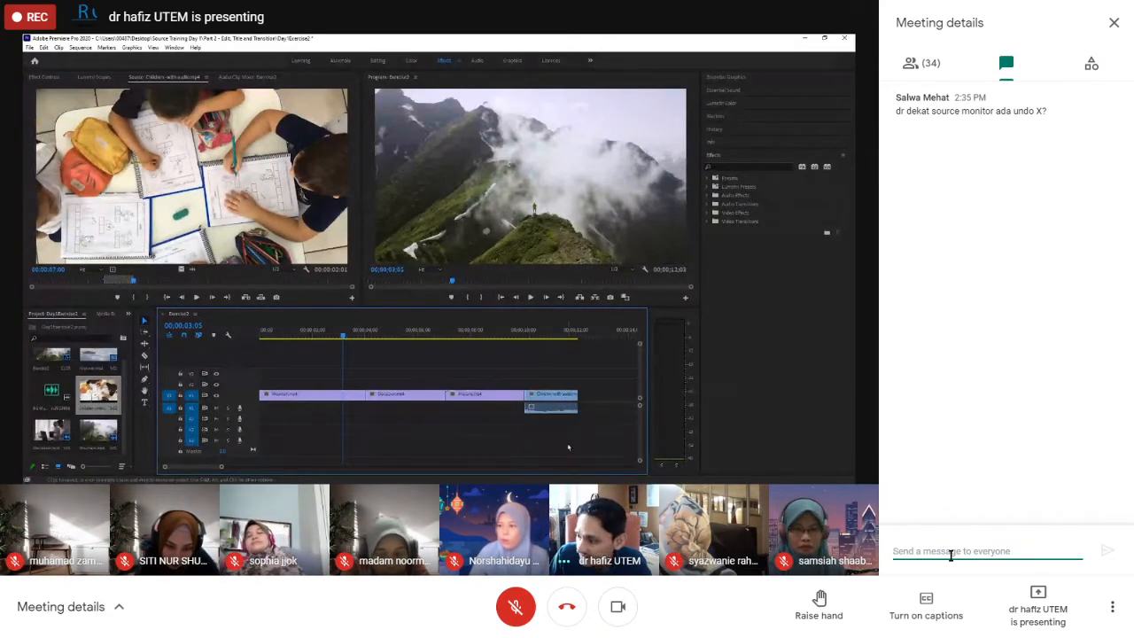
{"action": "type", "text": "B"}
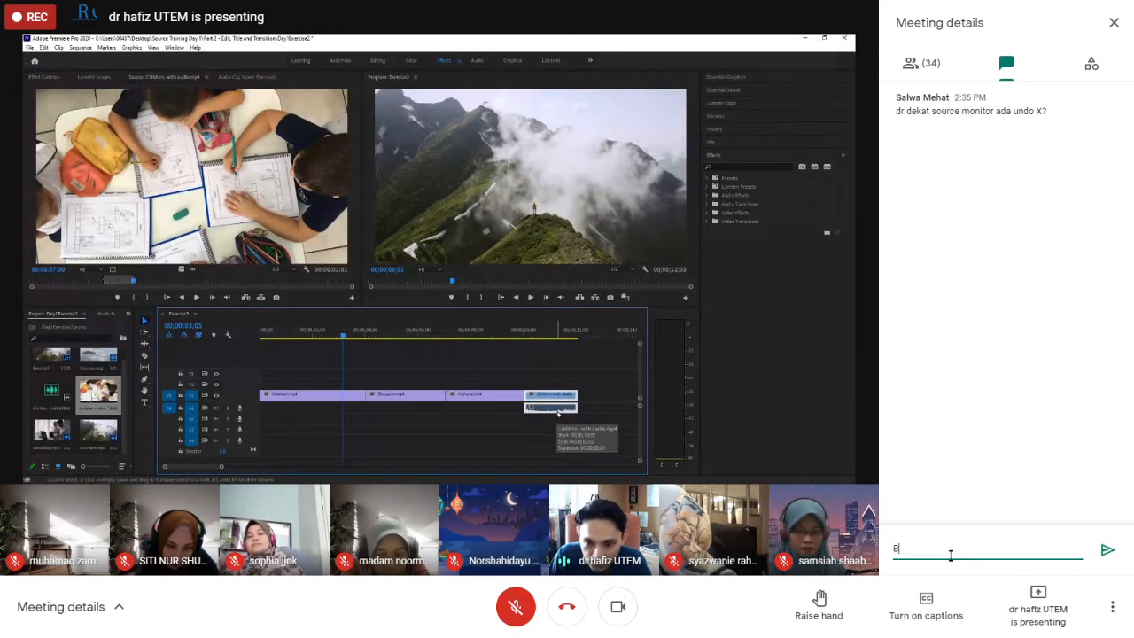
{"action": "type", "text": "LE"}
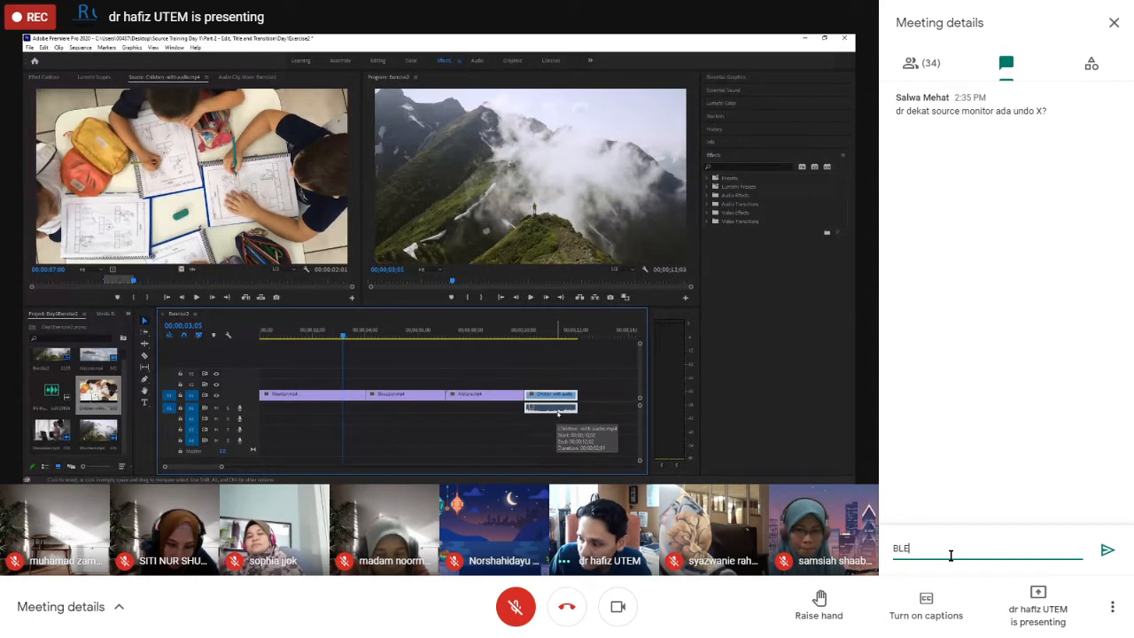
{"action": "key", "text": "BackSpace"}
{"action": "key", "text": "BackSpace"}
{"action": "key", "text": "BackSpace"}
{"action": "type", "text": "bl"}
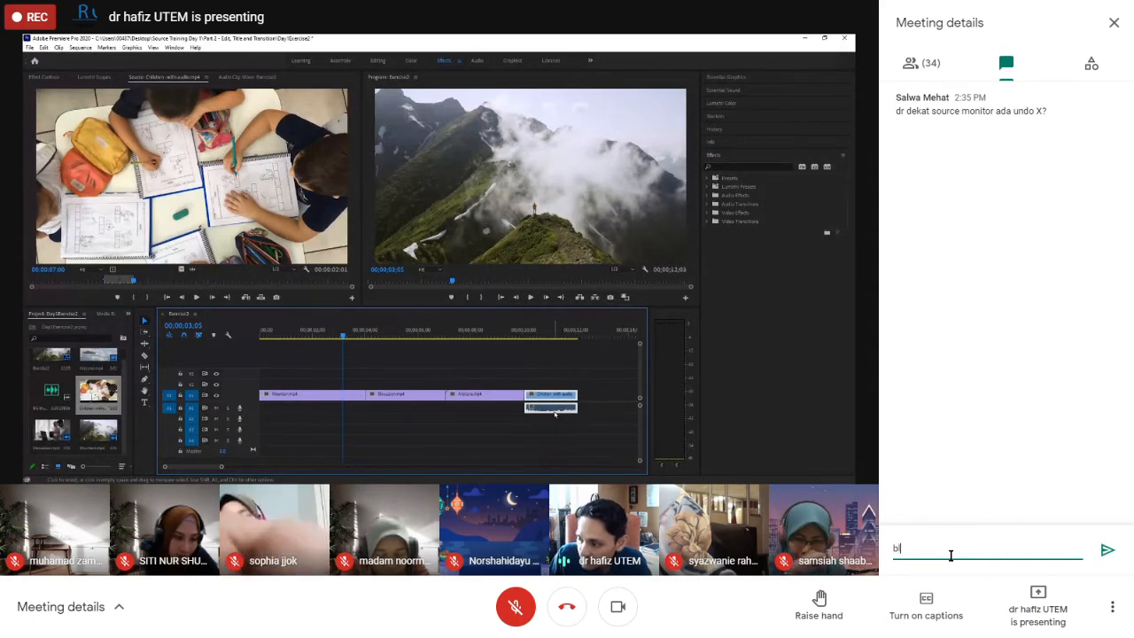
{"action": "type", "text": "eh guna"}
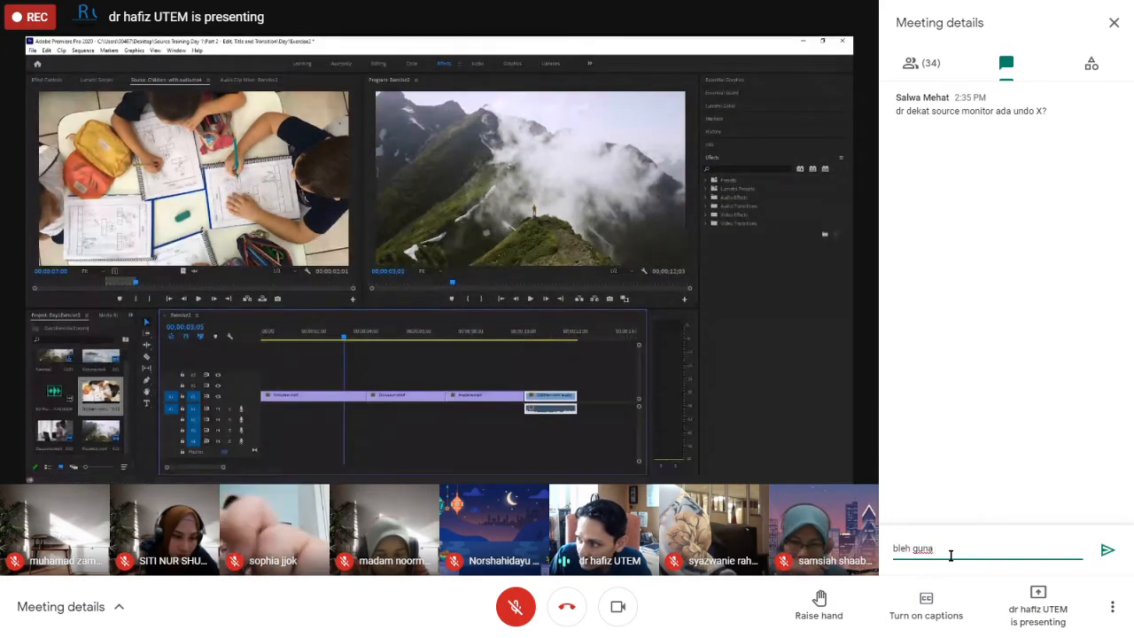
{"action": "type", "text": " Con"}
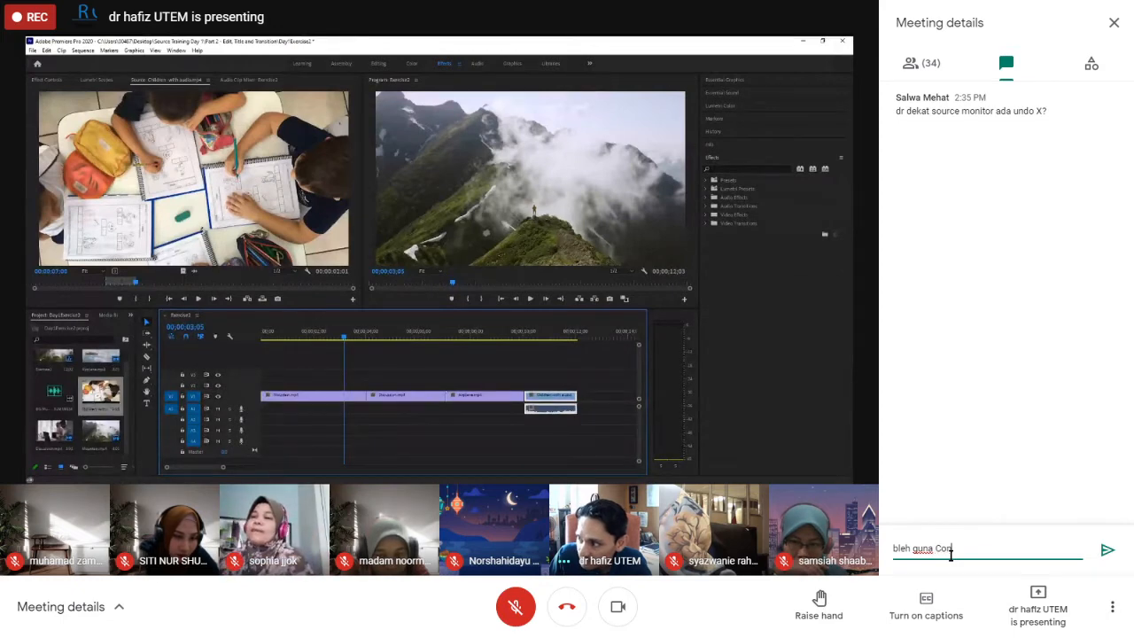
{"action": "type", "text": "trol Z"}
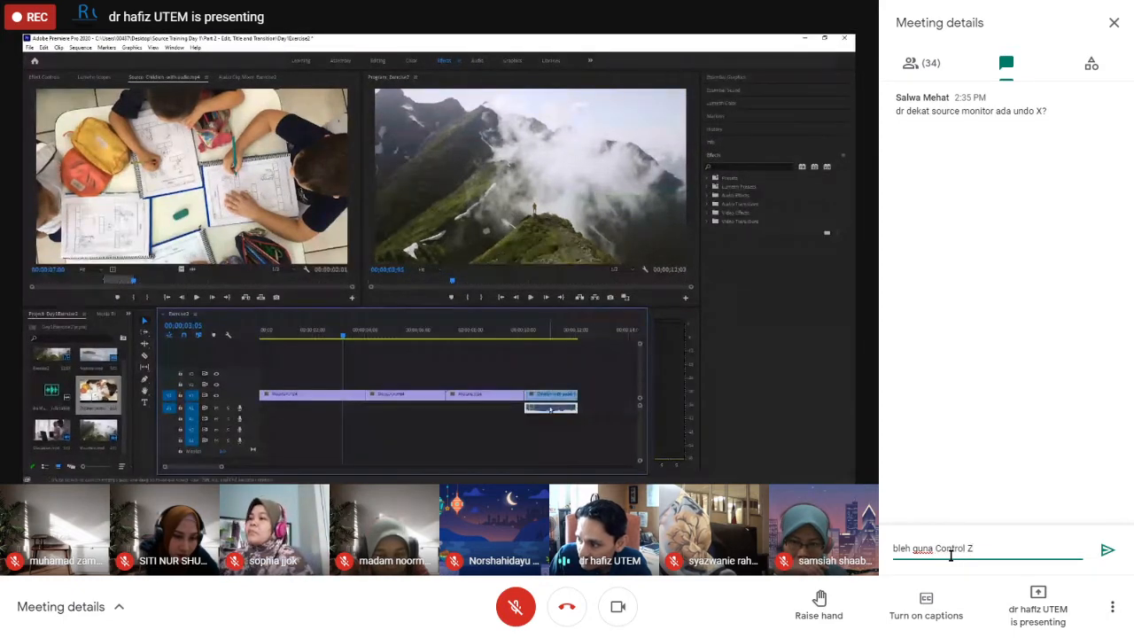
{"action": "key", "text": "Return"}
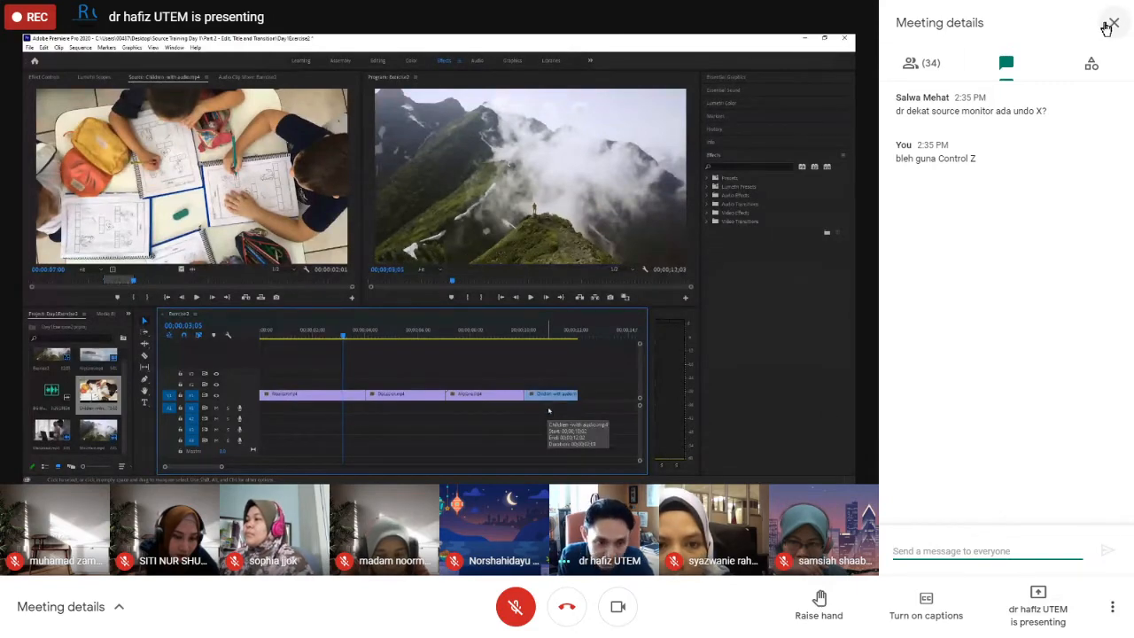
{"action": "left_click", "coordinate": [1114, 22]}
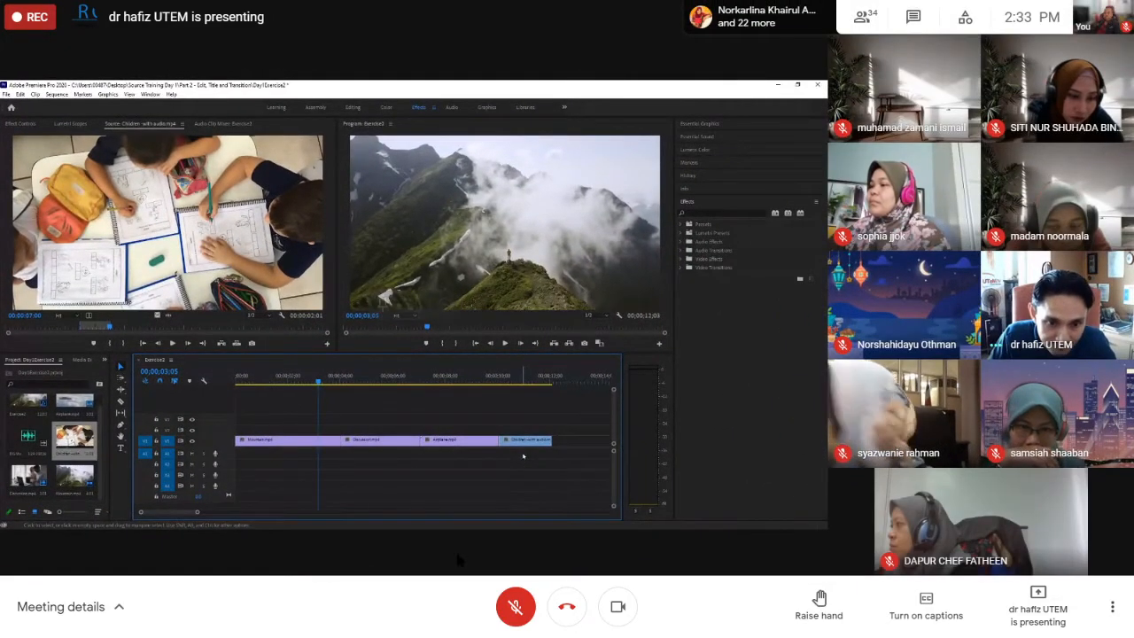
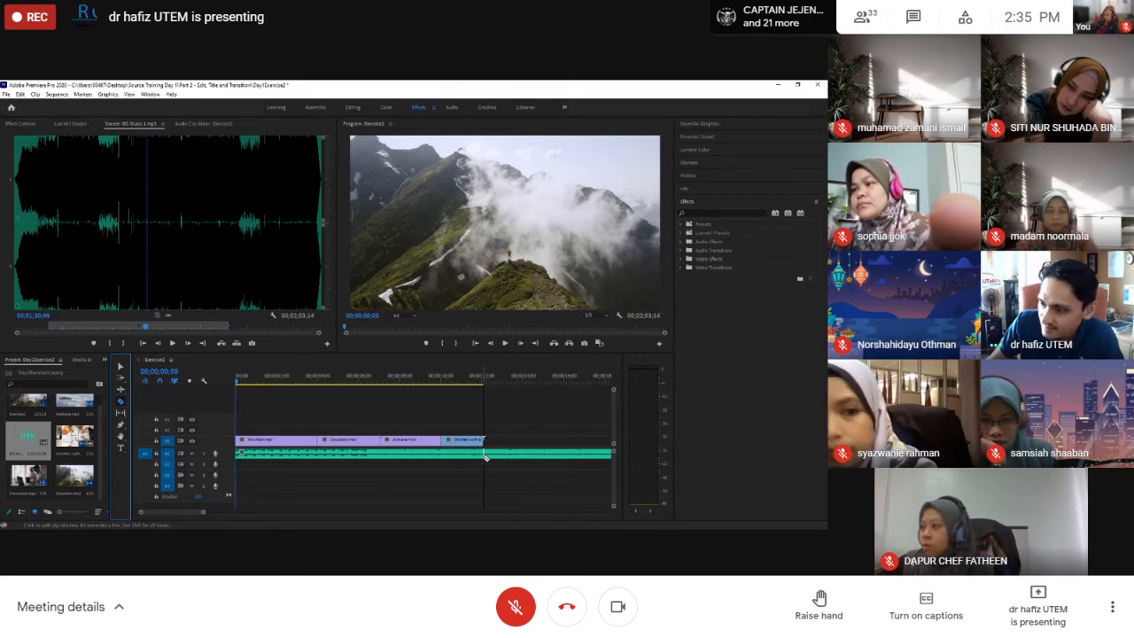
- Cut BG Music 1.mp3 at the end of the Children clip, delete the remainder, and play the sequence
{"action": "left_click", "coordinate": [485, 457]}
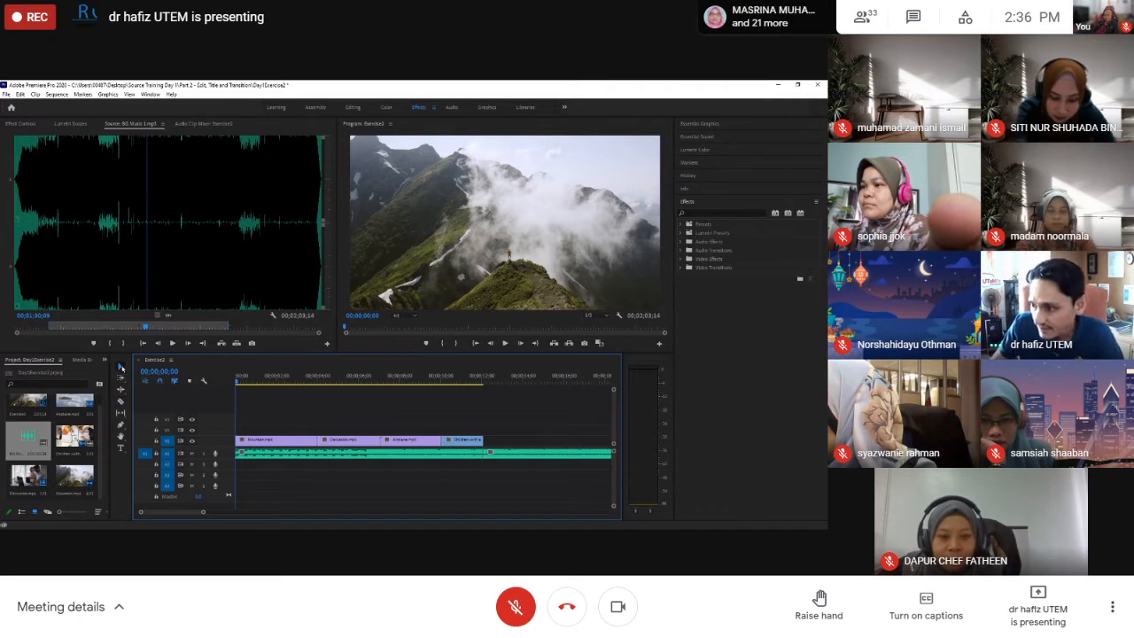
{"action": "left_click", "coordinate": [529, 458]}
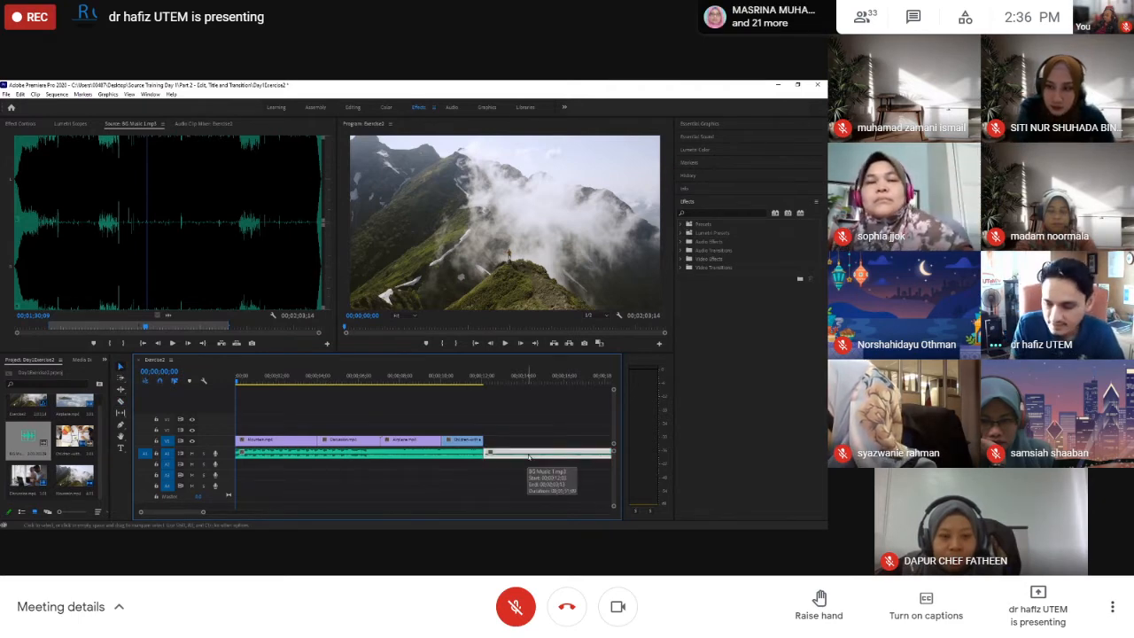
{"action": "key", "text": "Delete"}
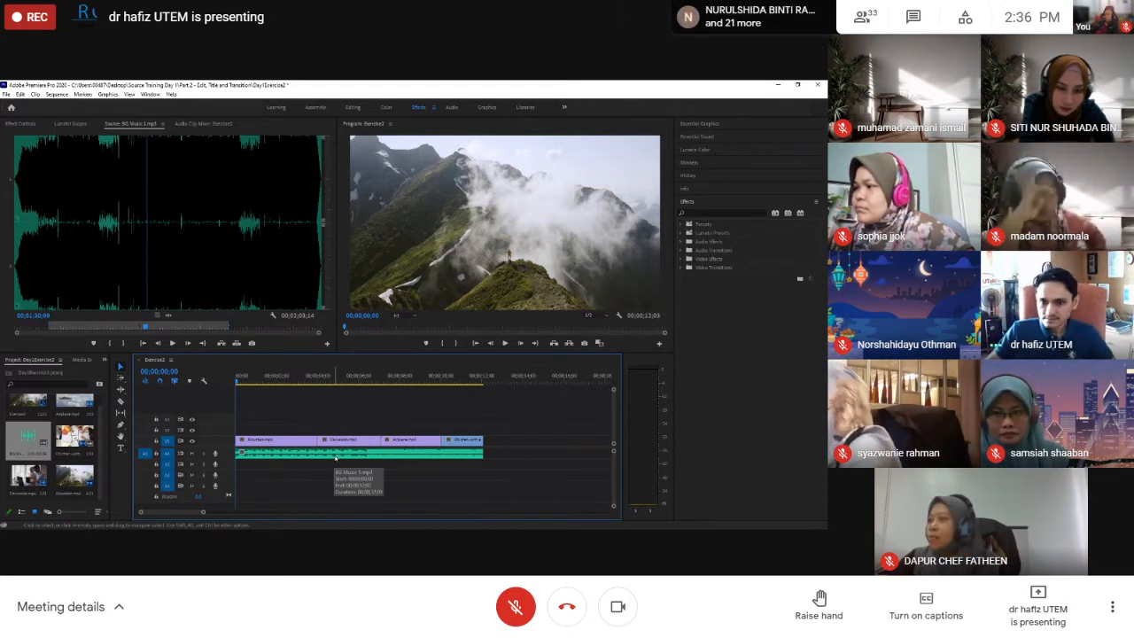
{"action": "key", "text": "space"}
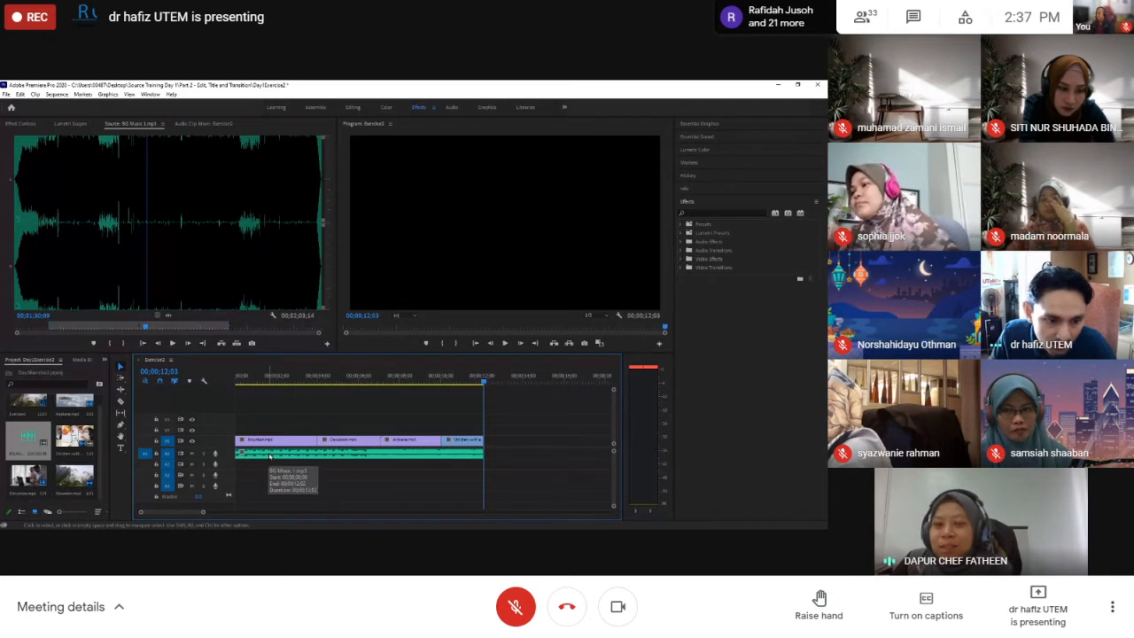
- Delete the trimmed BG Music 1.mp3 clip and place the source music again at the start of track A1
{"action": "left_click", "coordinate": [270, 455]}
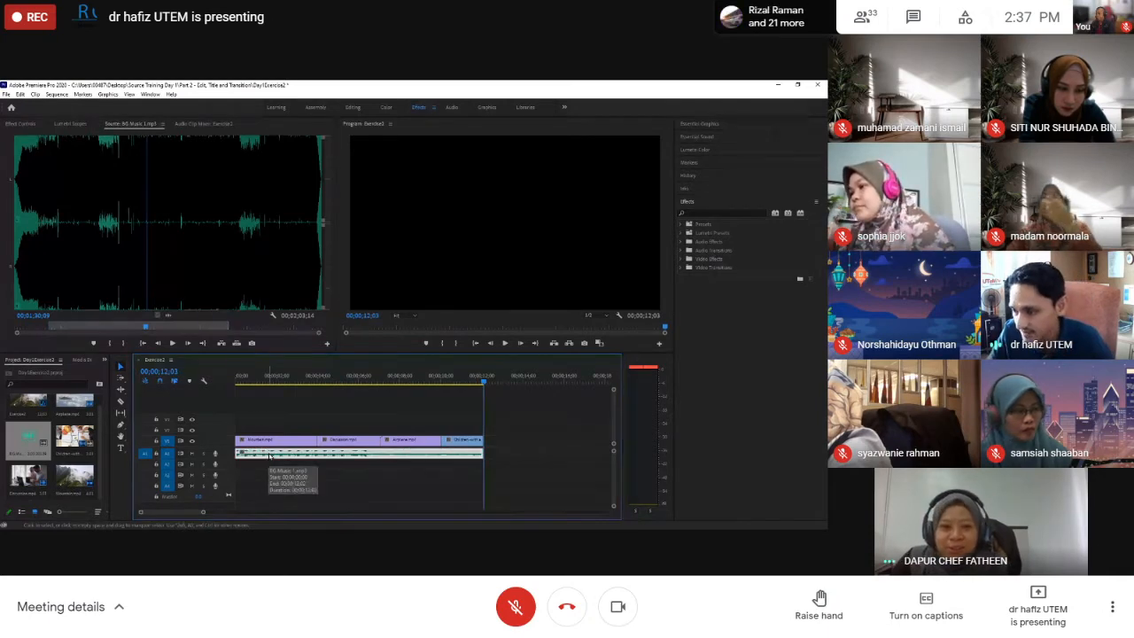
{"action": "key", "text": "Delete"}
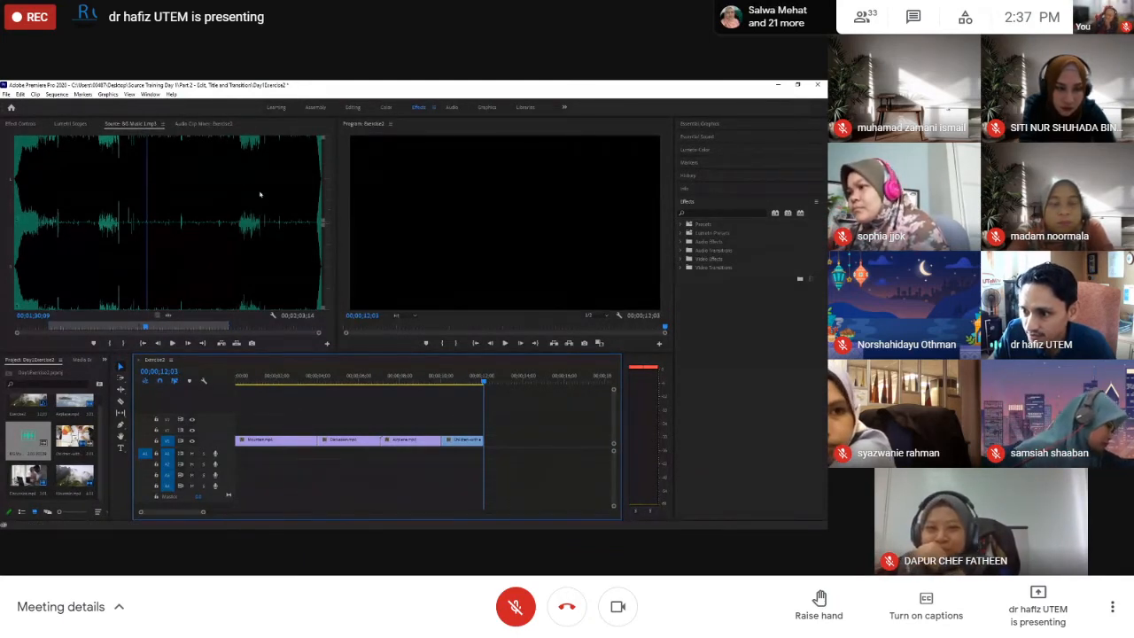
{"action": "left_click_drag", "start_coordinate": [147, 328], "coordinate": [180, 331]}
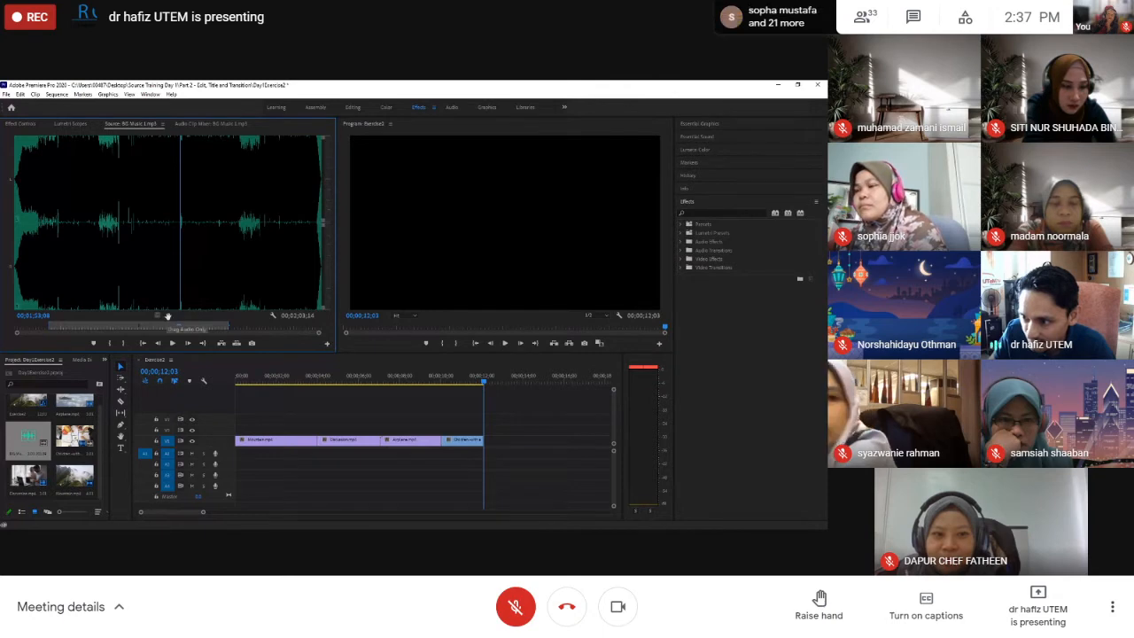
{"action": "left_click_drag", "start_coordinate": [202, 373], "coordinate": [234, 459]}
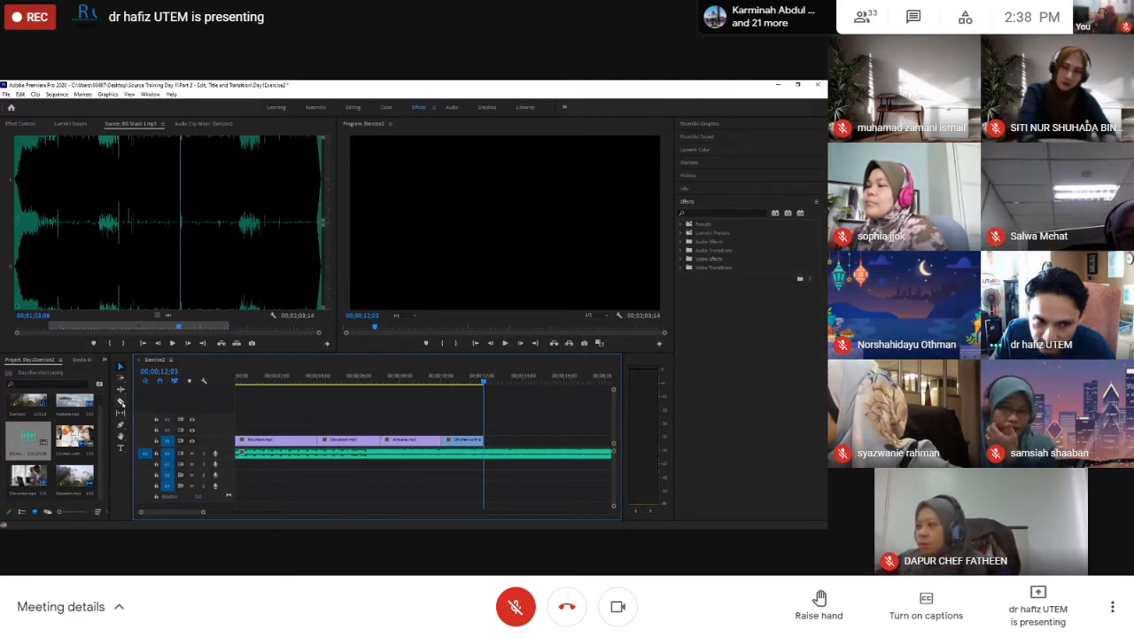
- Split BG Music 1.mp3 at 00:00:12:03, delete the part beyond the video, and return the playhead to the sequence start
{"action": "left_click", "coordinate": [121, 403]}
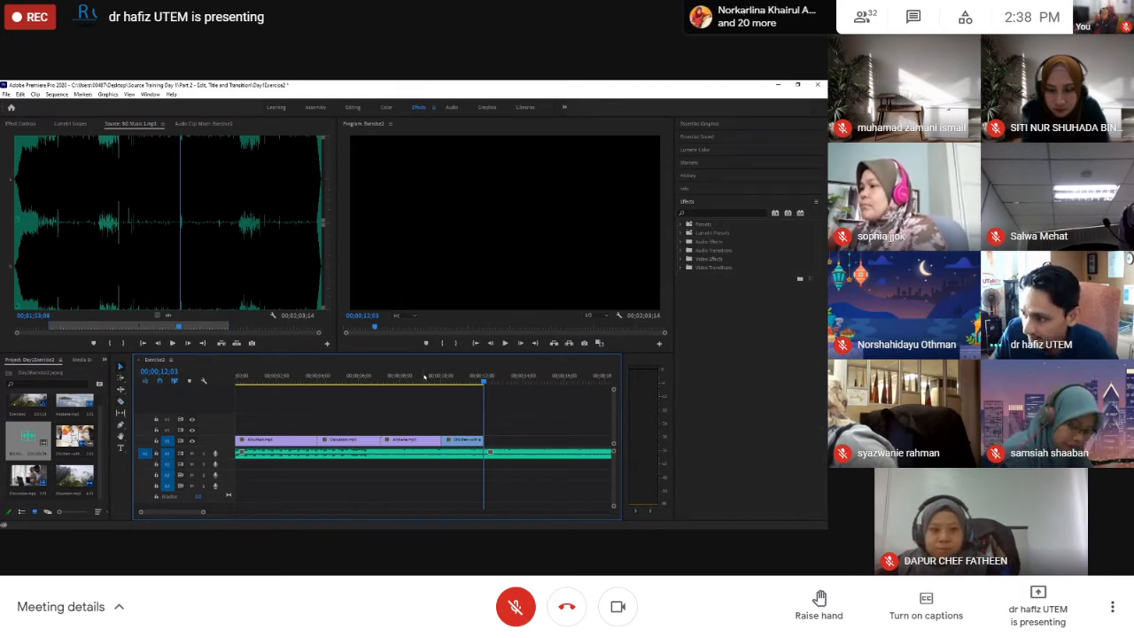
{"action": "left_click", "coordinate": [522, 456]}
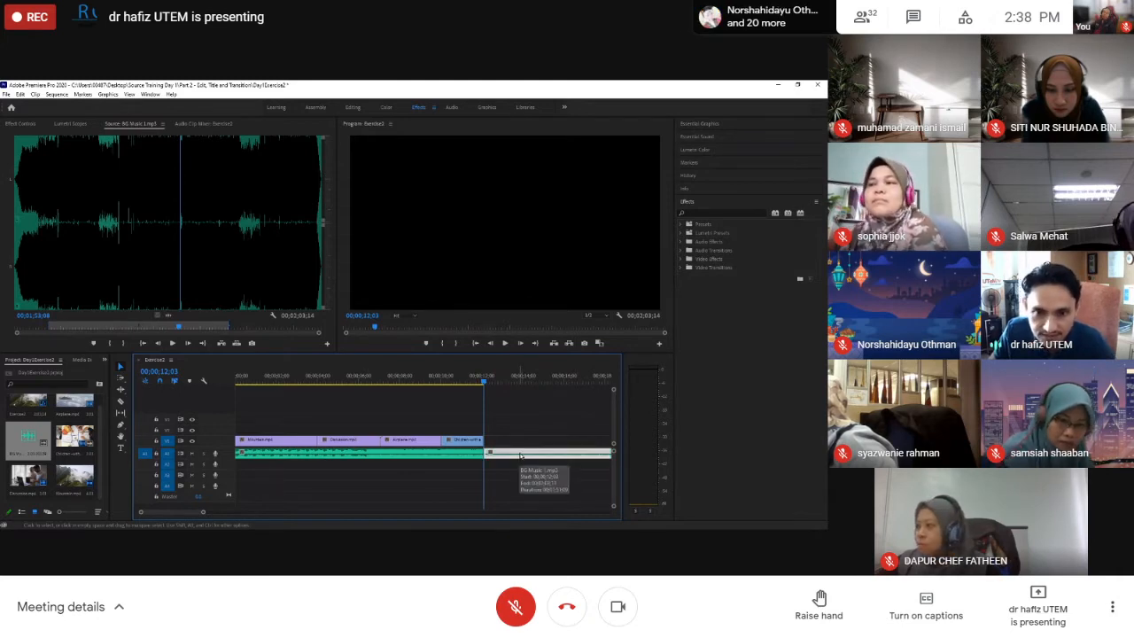
{"action": "key", "text": "Delete"}
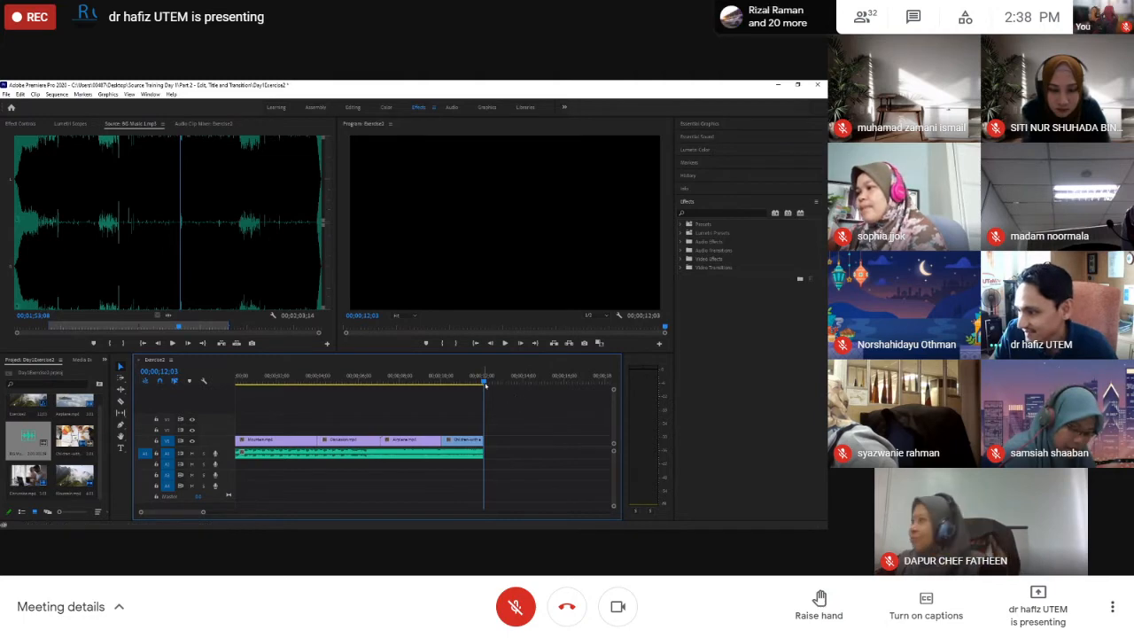
{"action": "left_click_drag", "start_coordinate": [484, 385], "coordinate": [180, 379]}
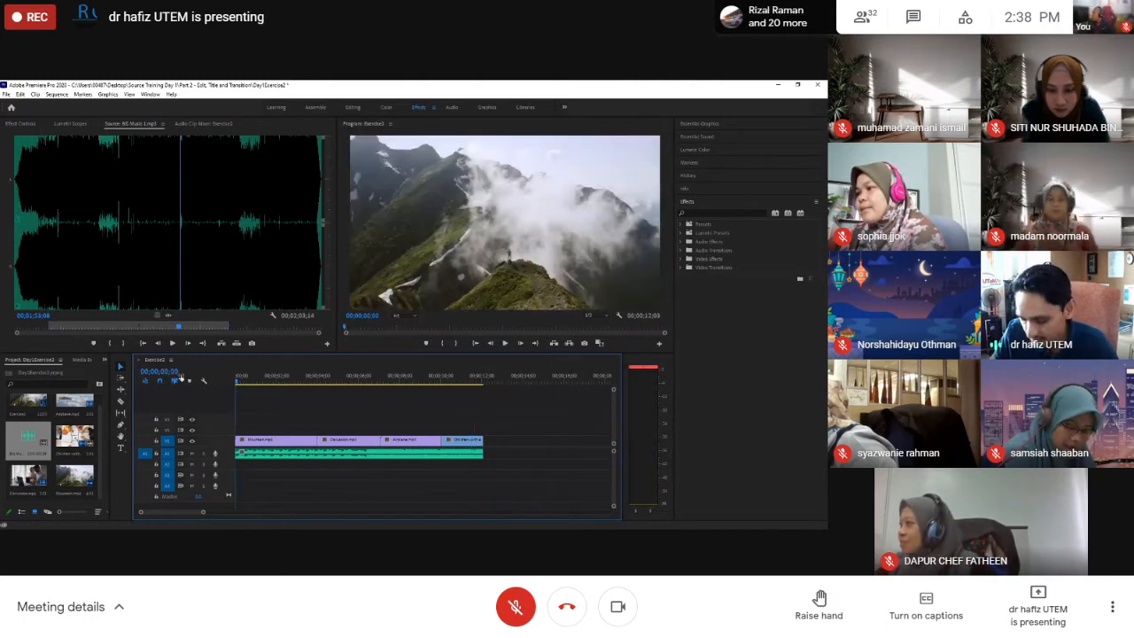
- Play the beginning of the sequence briefly and return the playhead to the start
{"action": "key", "text": "space"}
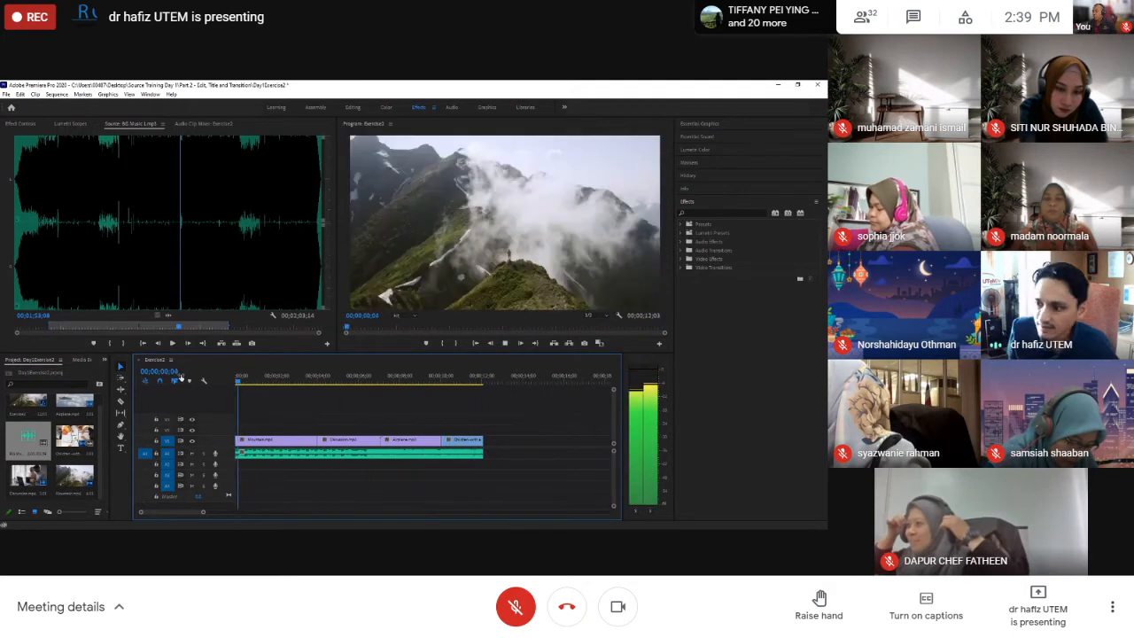
{"action": "key", "text": "space"}
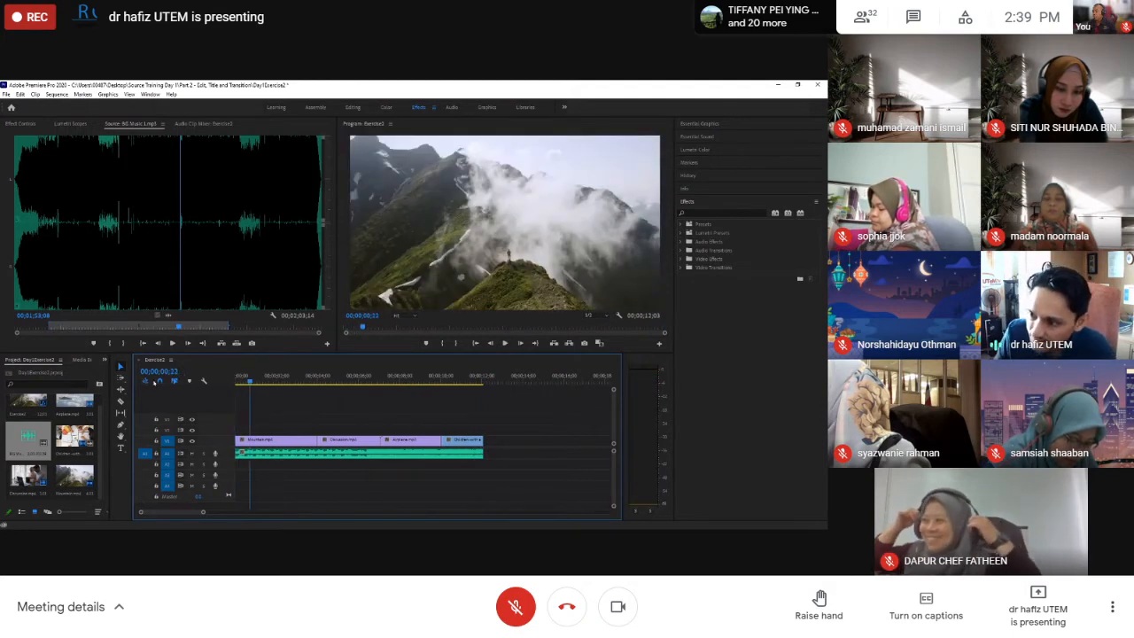
{"action": "key", "text": "Home"}
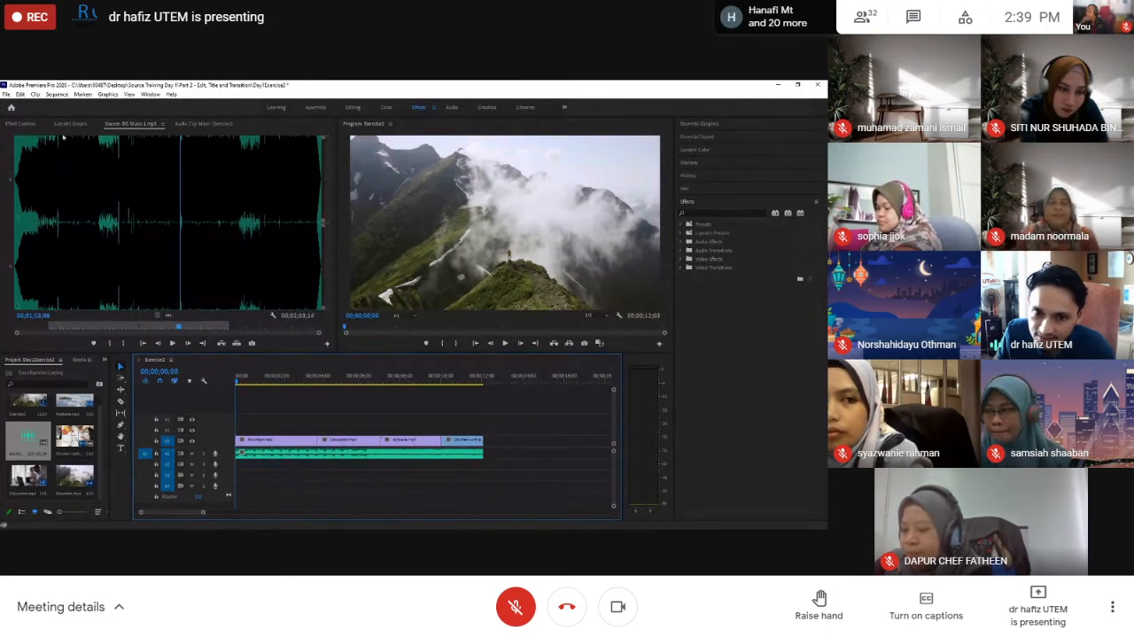
- Create a legacy title named My Journey with the default video settings
{"action": "left_click", "coordinate": [6, 94]}
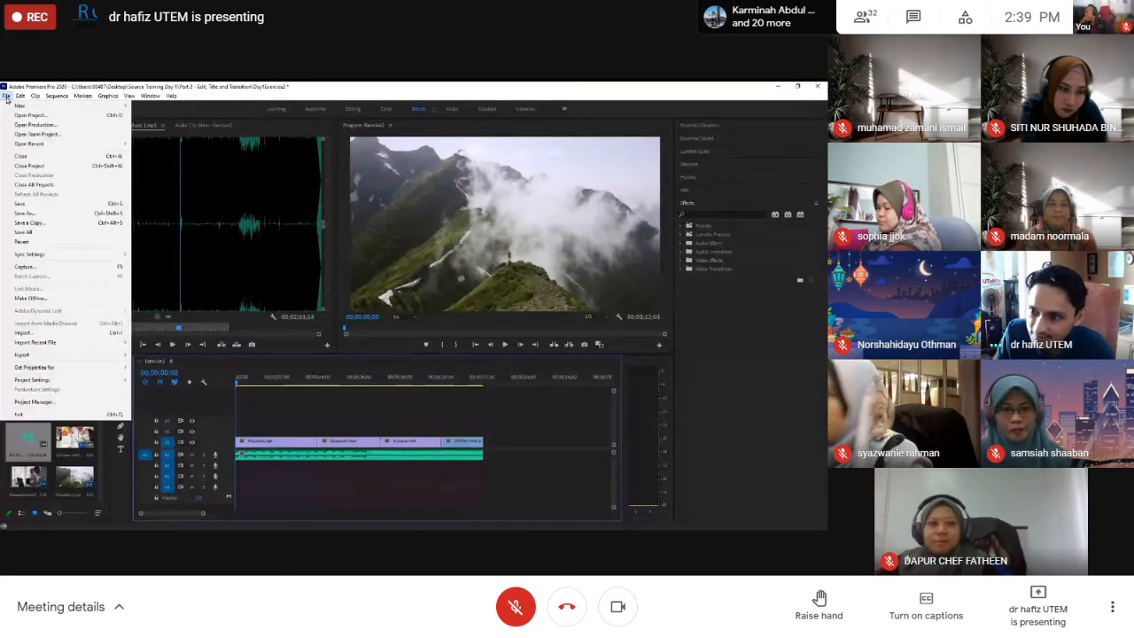
{"action": "mouse_move", "coordinate": [11, 105]}
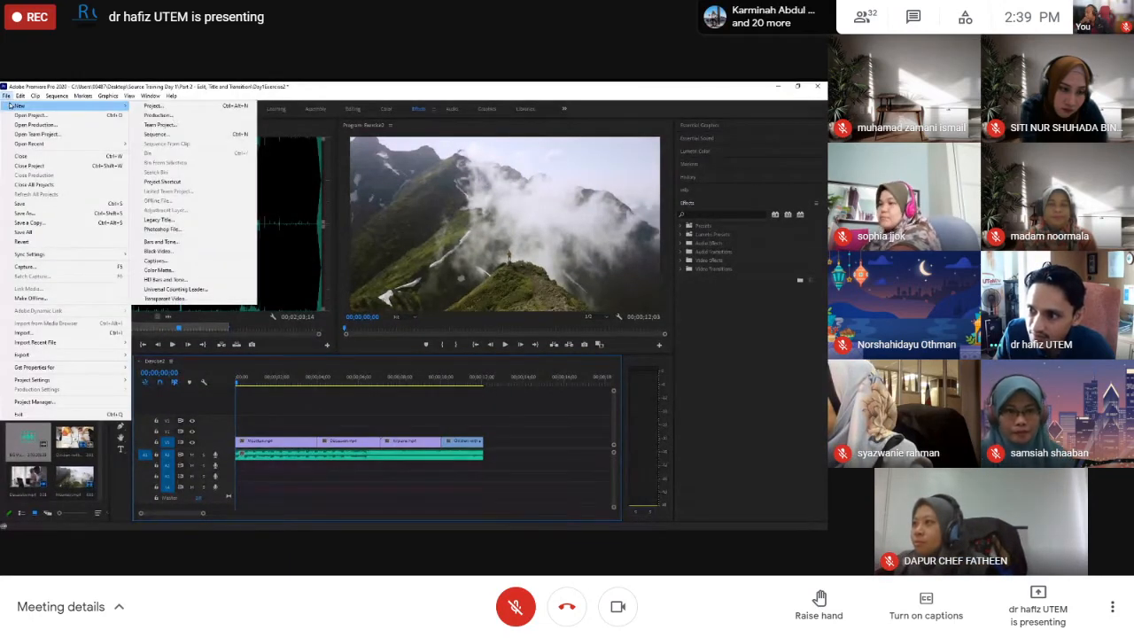
{"action": "left_click", "coordinate": [181, 223]}
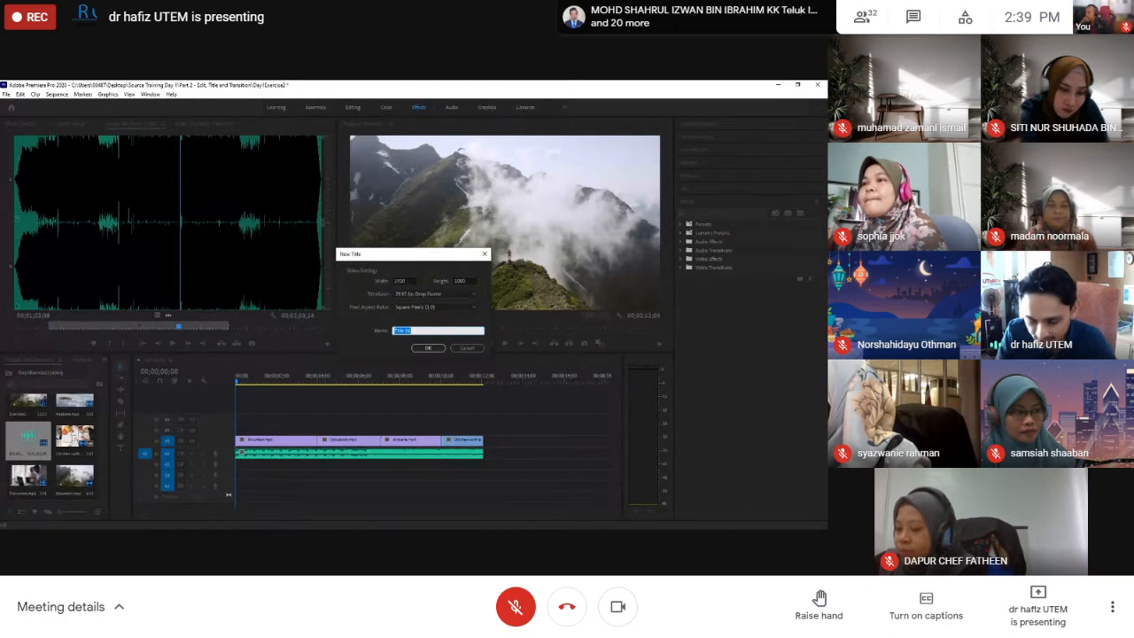
{"action": "type", "text": "M"}
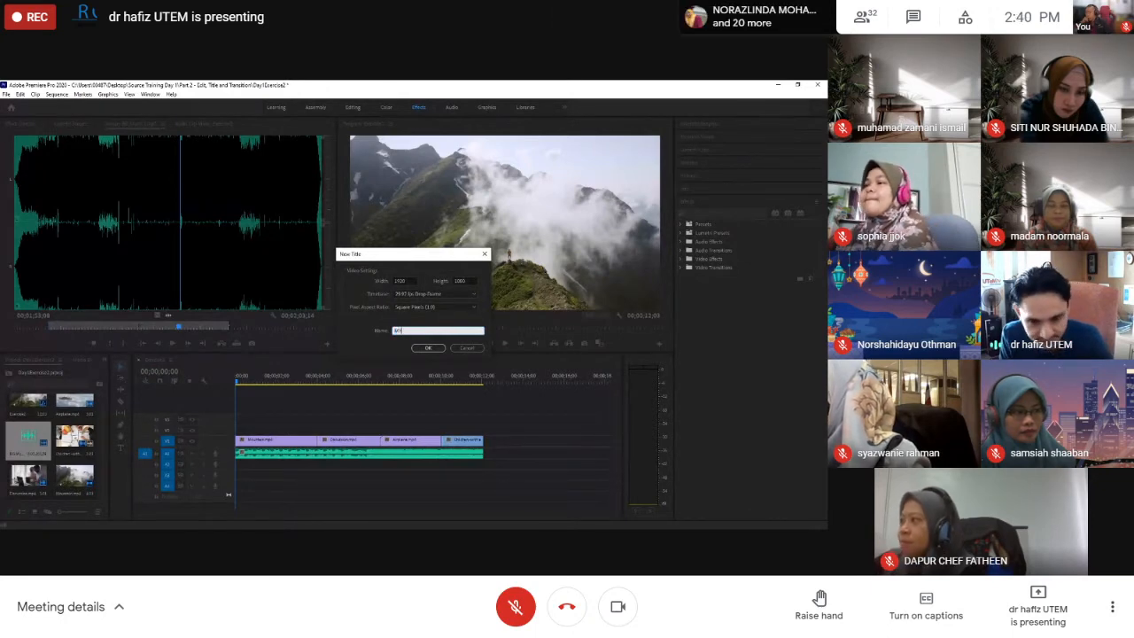
{"action": "type", "text": "Y"}
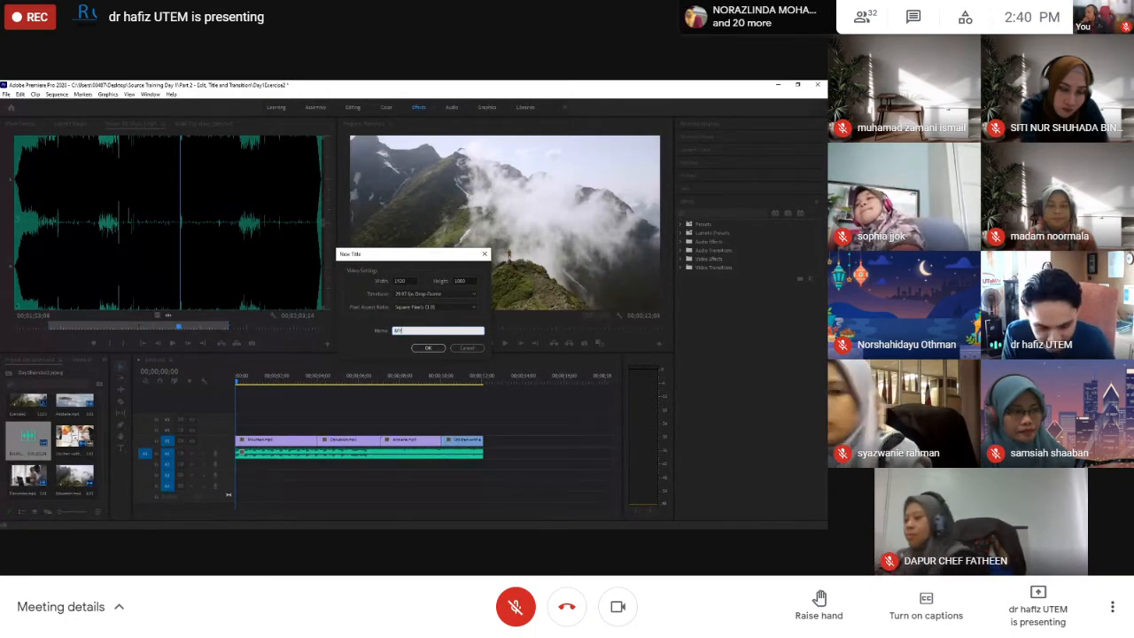
{"action": "type", "text": " Journey"}
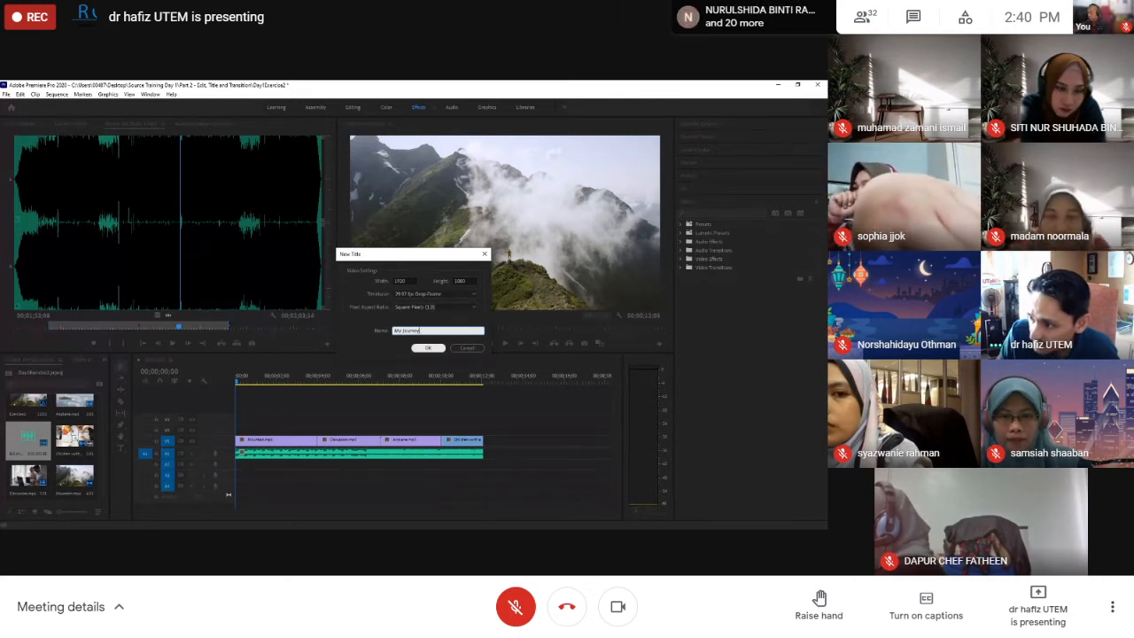
{"action": "left_click", "coordinate": [428, 347]}
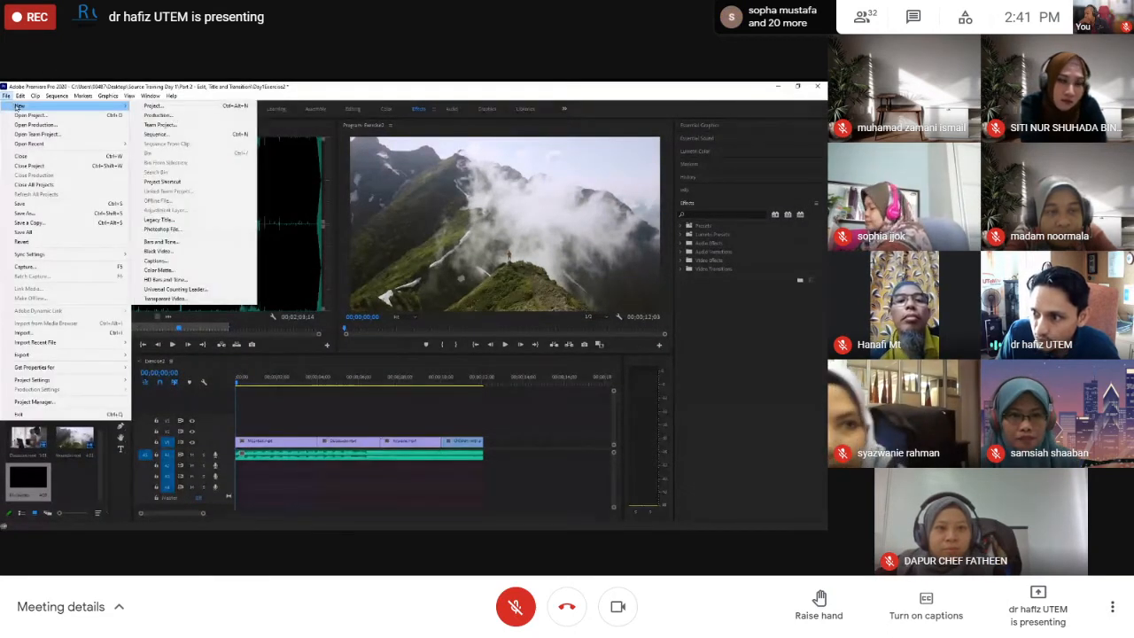
- Create another legacy title named My Journey, add the text My Journey across the middle of the frame, and close the title editor
{"action": "left_click", "coordinate": [193, 221]}
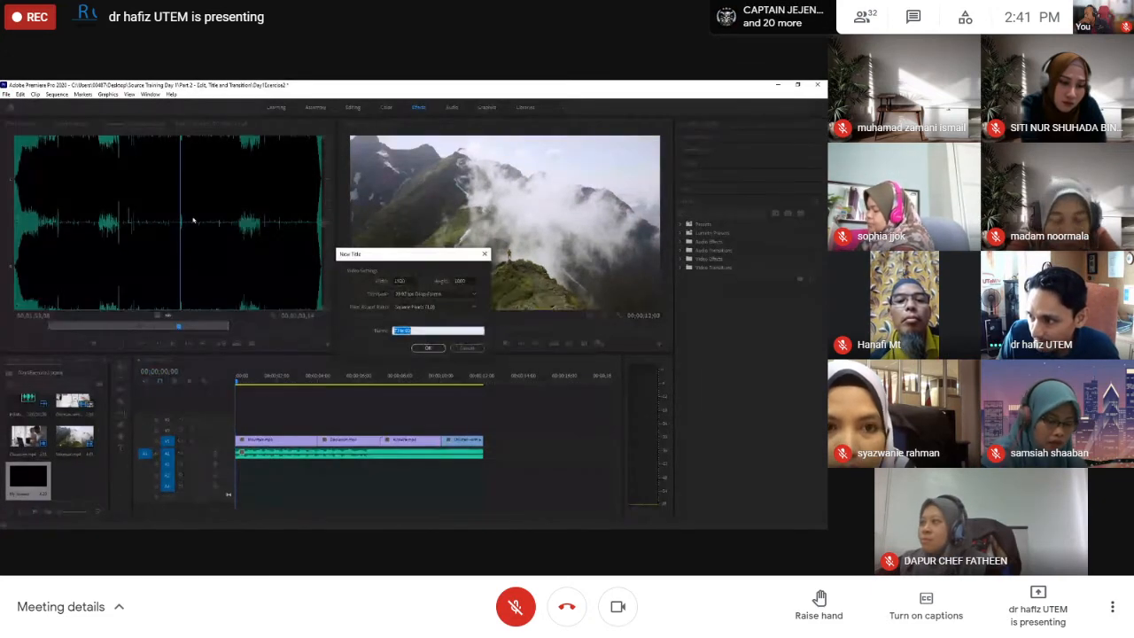
{"action": "left_click_drag", "start_coordinate": [425, 254], "coordinate": [195, 165]}
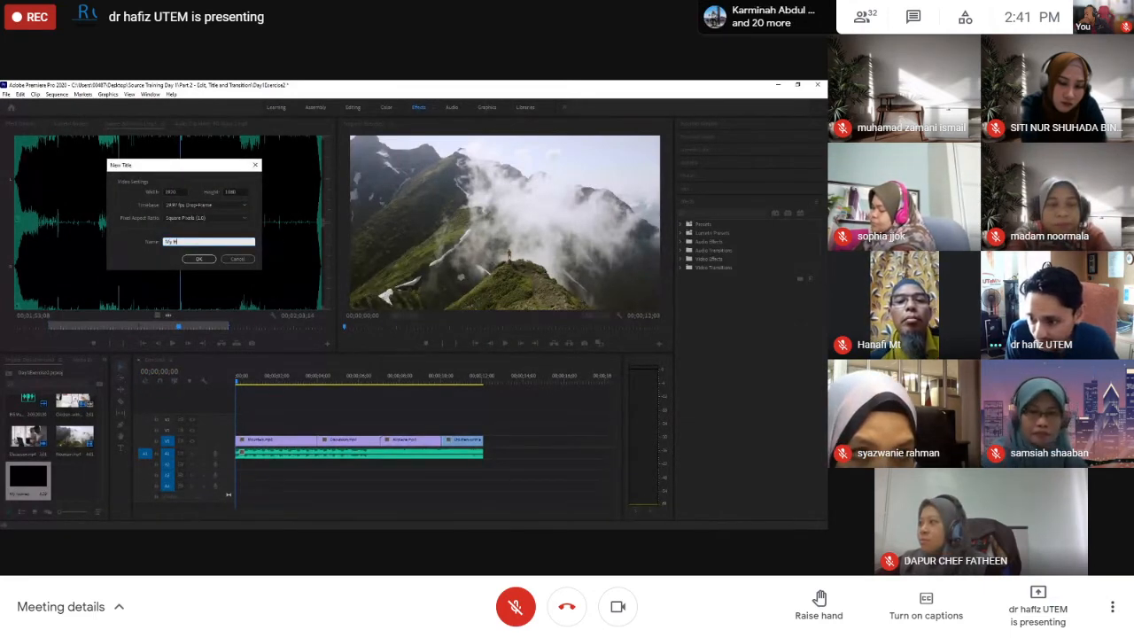
{"action": "type", "text": "My Hea"}
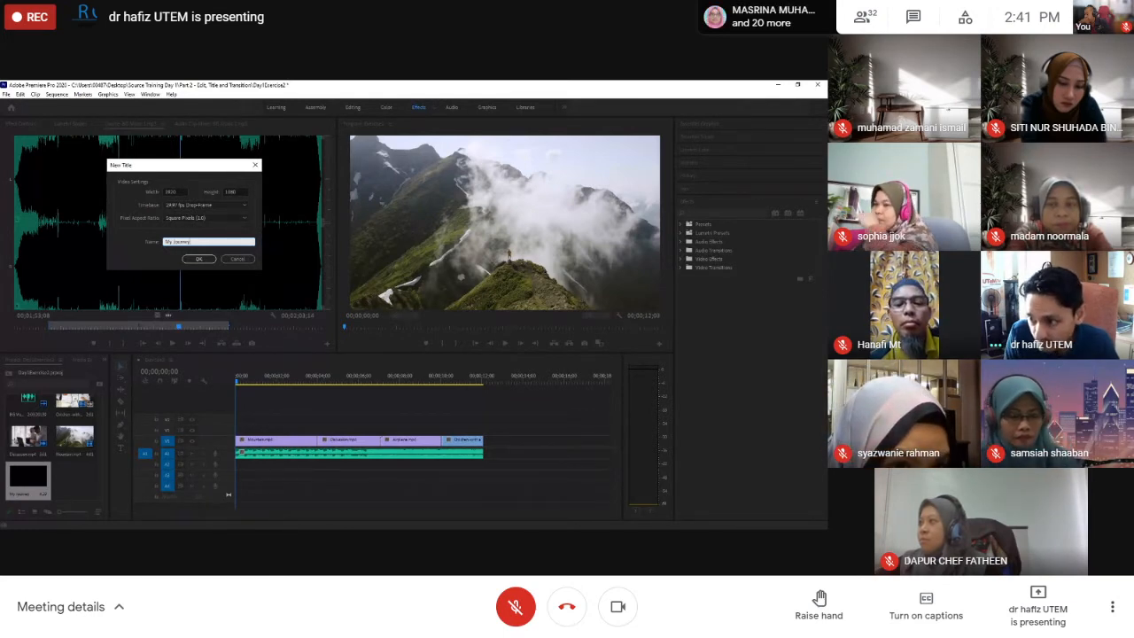
{"action": "left_click", "coordinate": [191, 259]}
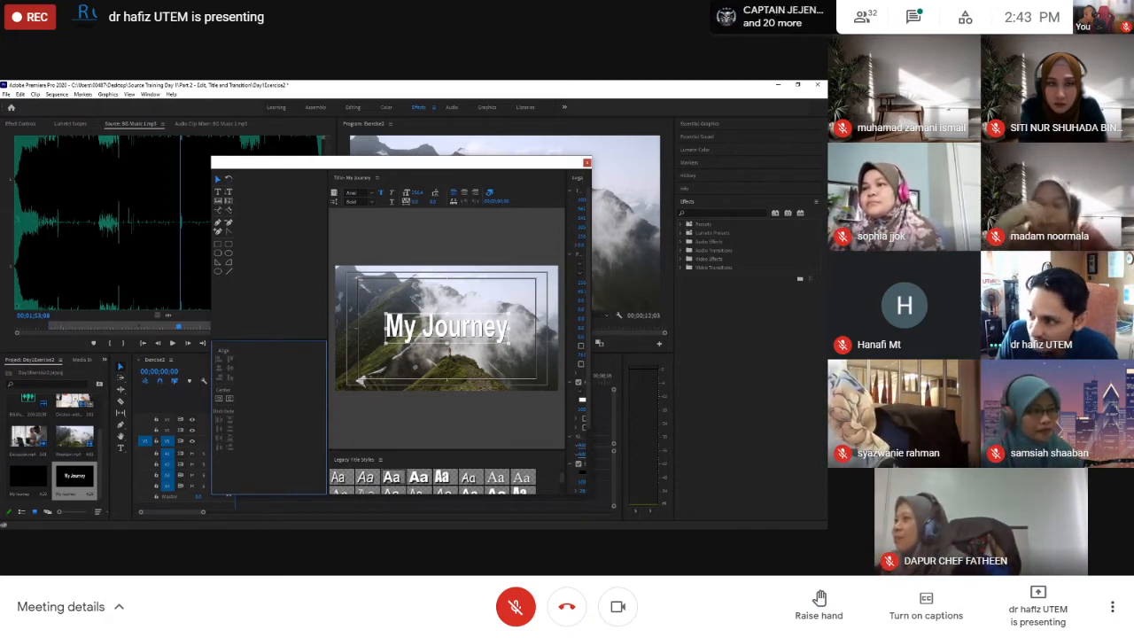
{"action": "left_click", "coordinate": [587, 163]}
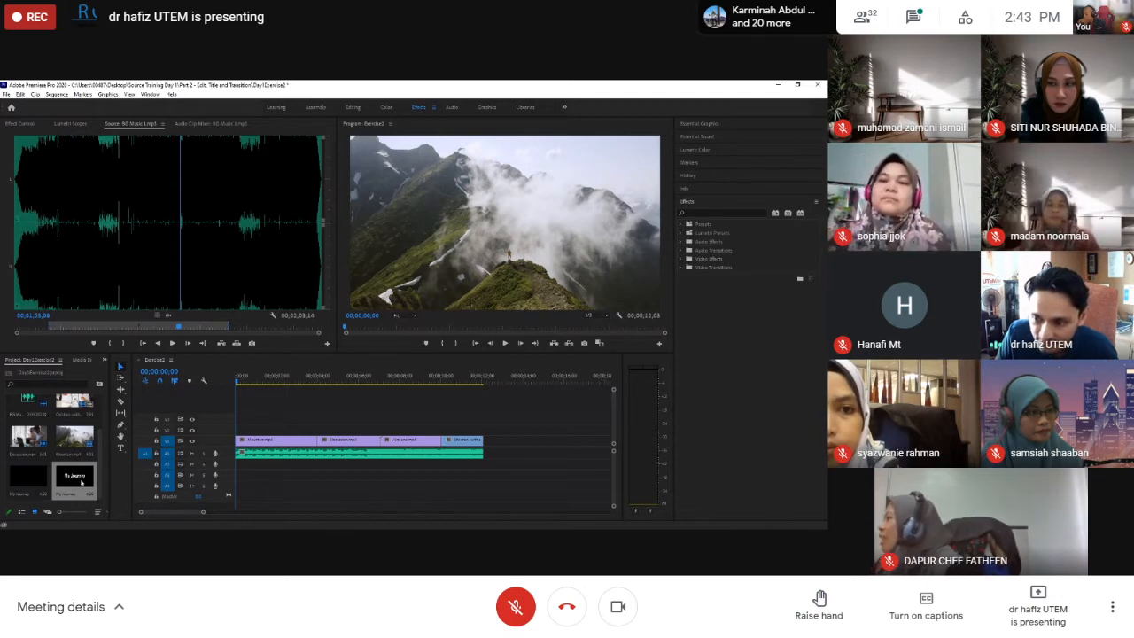
- Delete the empty My Journey title from the project
{"action": "left_click", "coordinate": [28, 480]}
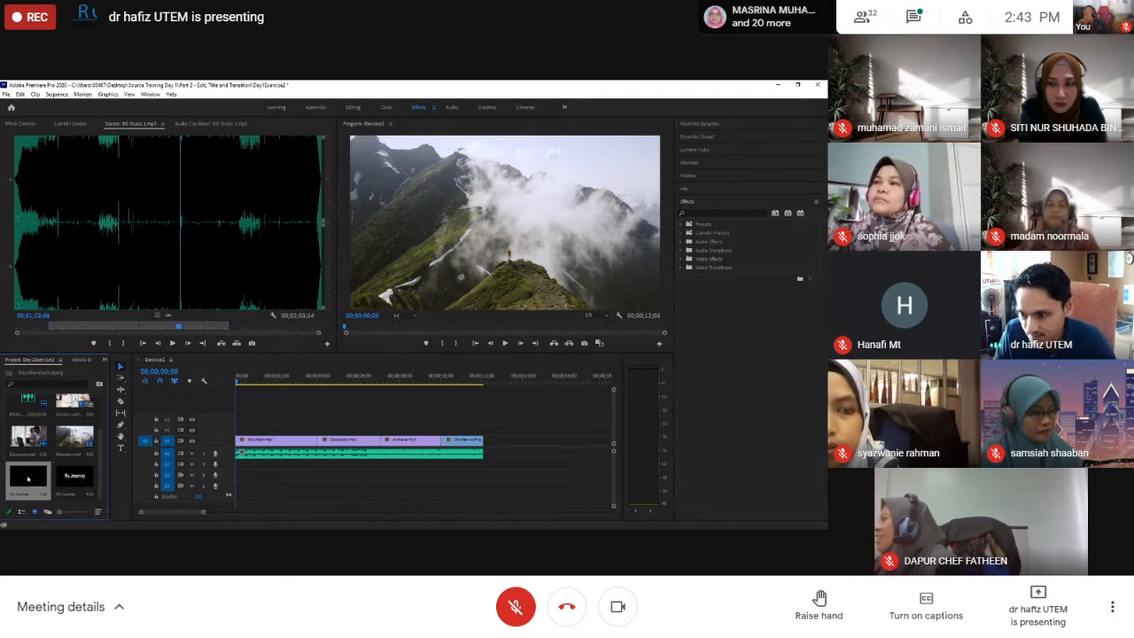
{"action": "key", "text": "Delete"}
- Place the My Journey title on track V2 at the start of the sequence, above the Mountain clip
{"action": "left_click", "coordinate": [39, 480]}
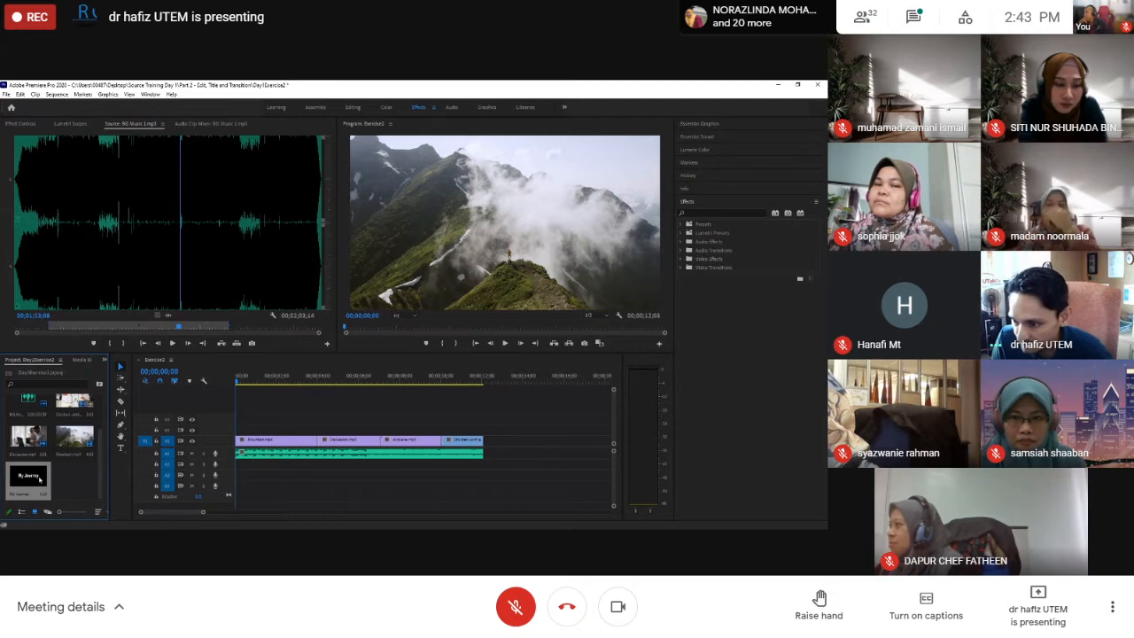
{"action": "left_click_drag", "start_coordinate": [39, 480], "coordinate": [245, 434]}
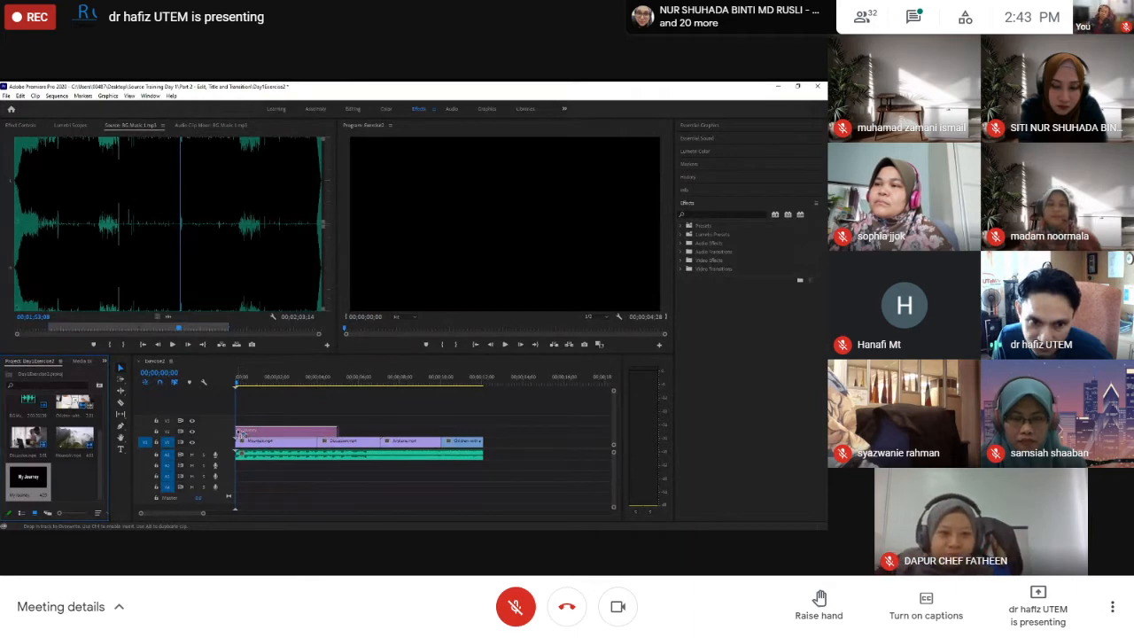
{"action": "left_click_drag", "start_coordinate": [241, 435], "coordinate": [240, 432]}
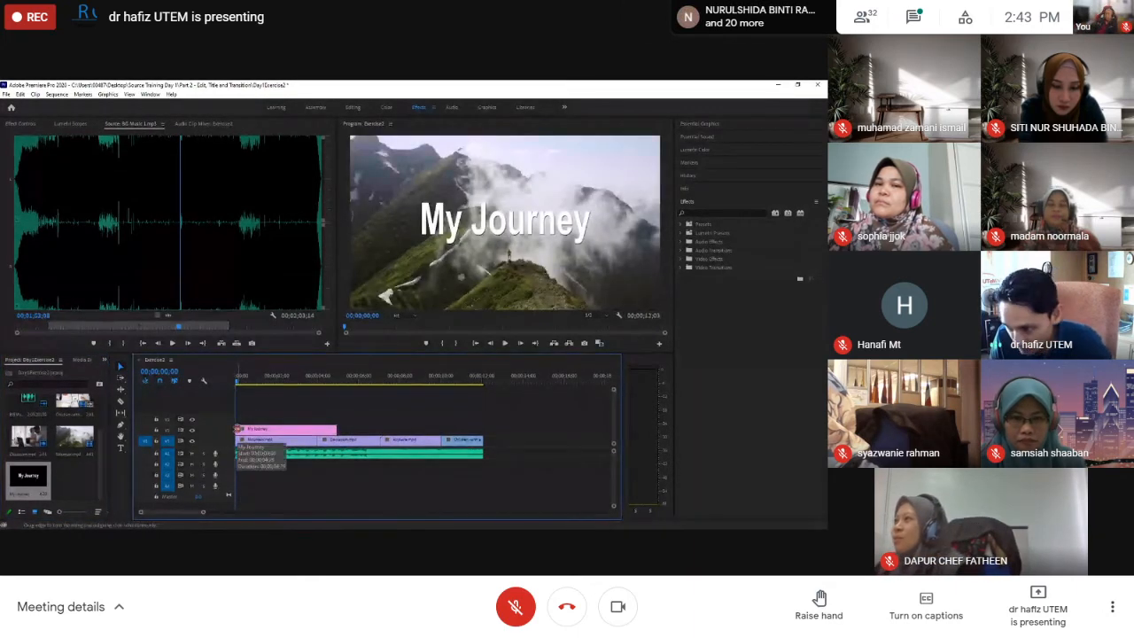
{"action": "key", "text": "ctrl+z"}
{"action": "left_click_drag", "start_coordinate": [41, 490], "coordinate": [236, 432]}
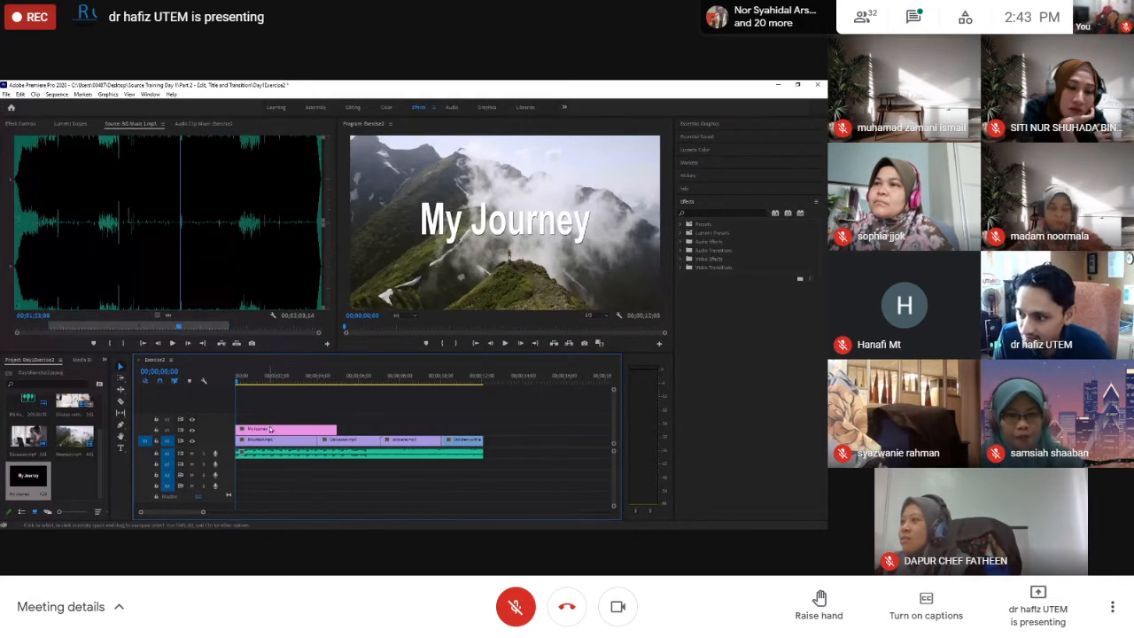
- Trim both ends of the My Journey title to run about 00;00;02;22, starting at about 00;00;00;16
{"action": "left_click", "coordinate": [270, 430]}
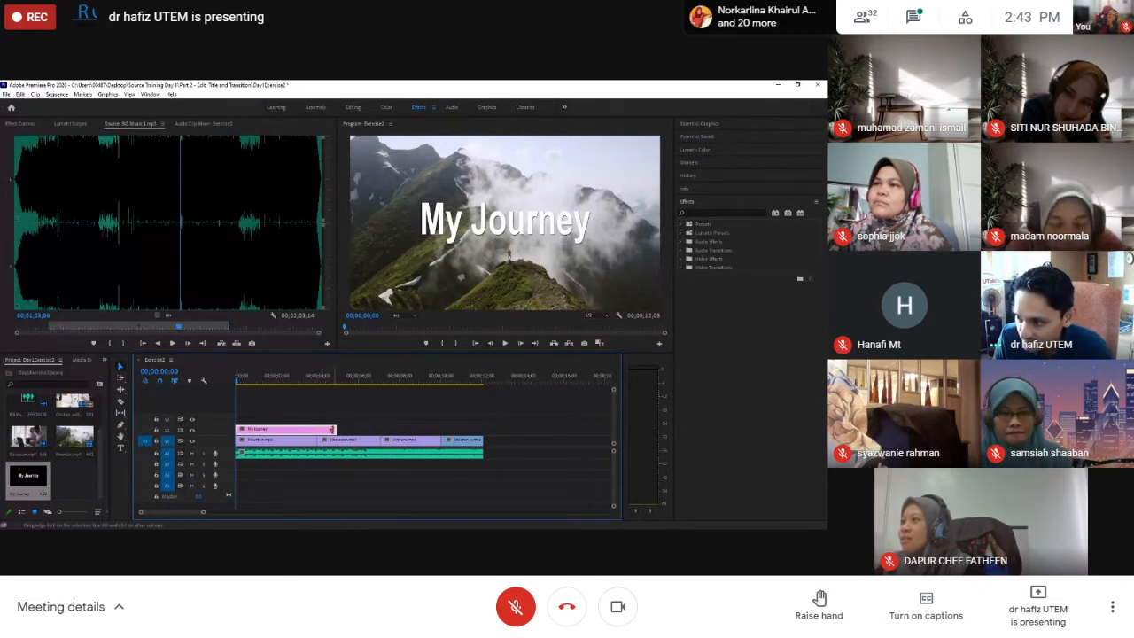
{"action": "left_click_drag", "start_coordinate": [333, 430], "coordinate": [302, 431]}
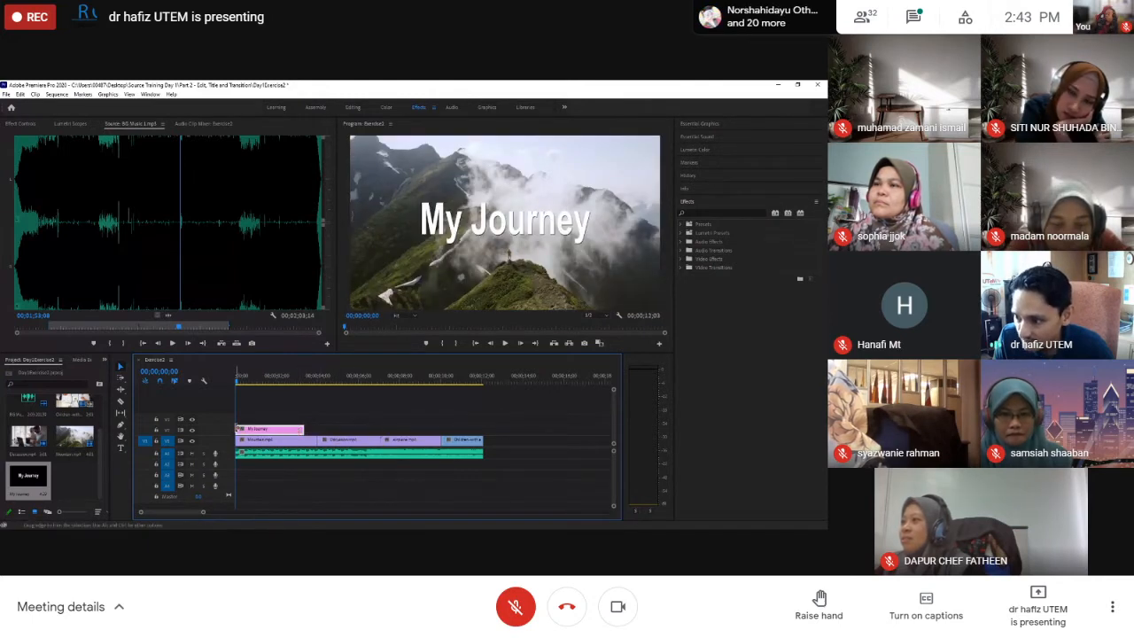
{"action": "left_click_drag", "start_coordinate": [238, 429], "coordinate": [302, 430]}
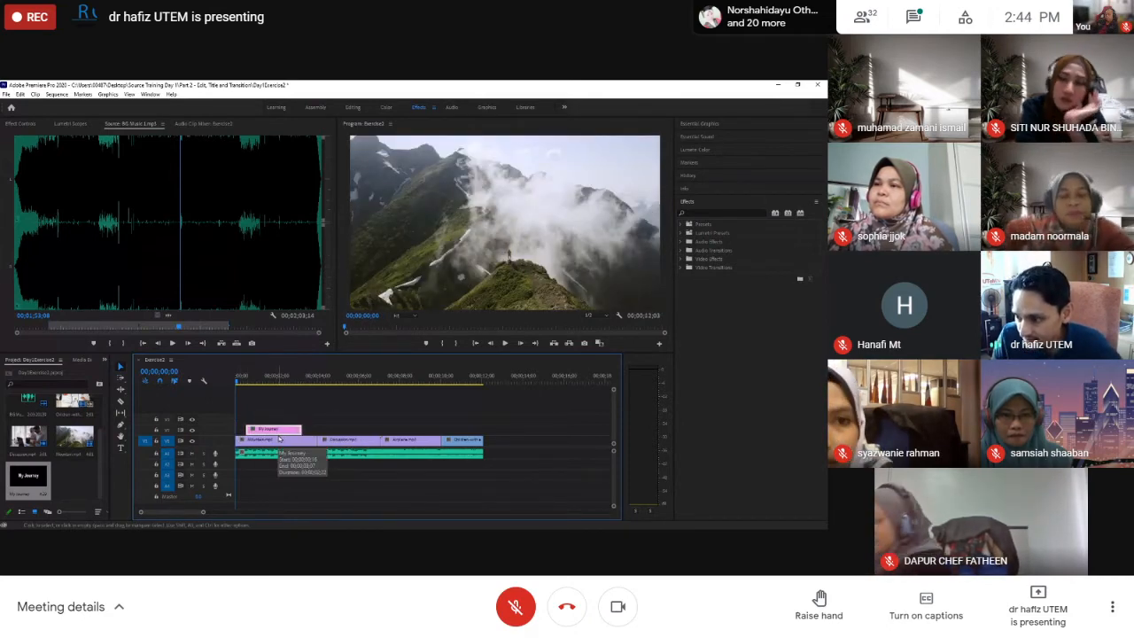
- Play the sequence twice from the start to review the My Journey title over the Mountain clip
{"action": "key", "text": "space"}
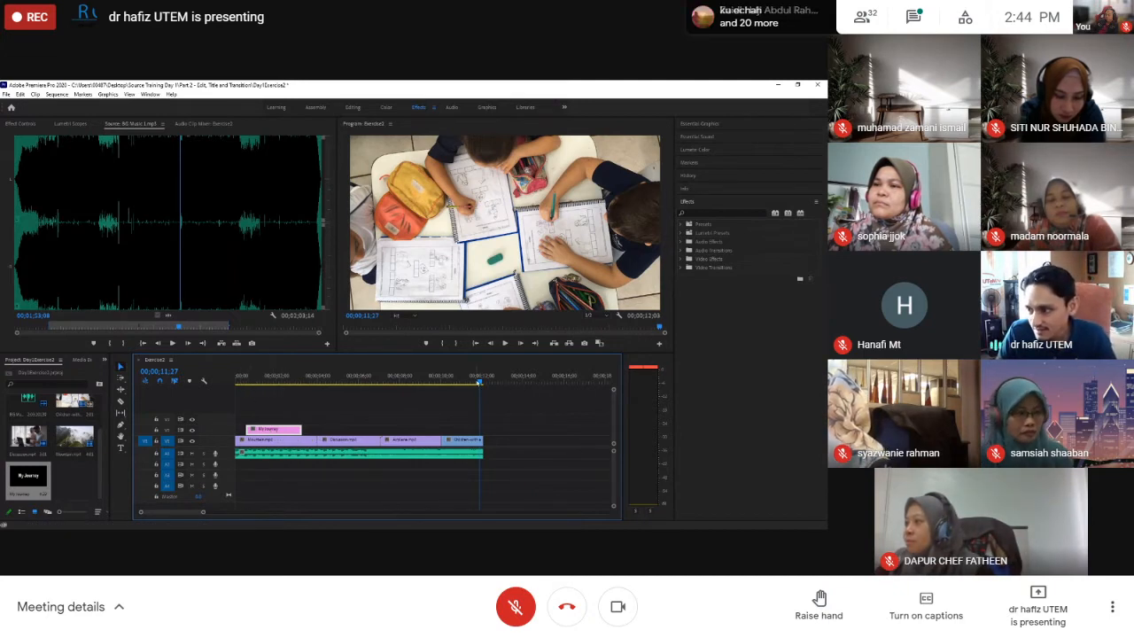
{"action": "left_click_drag", "start_coordinate": [479, 383], "coordinate": [204, 381]}
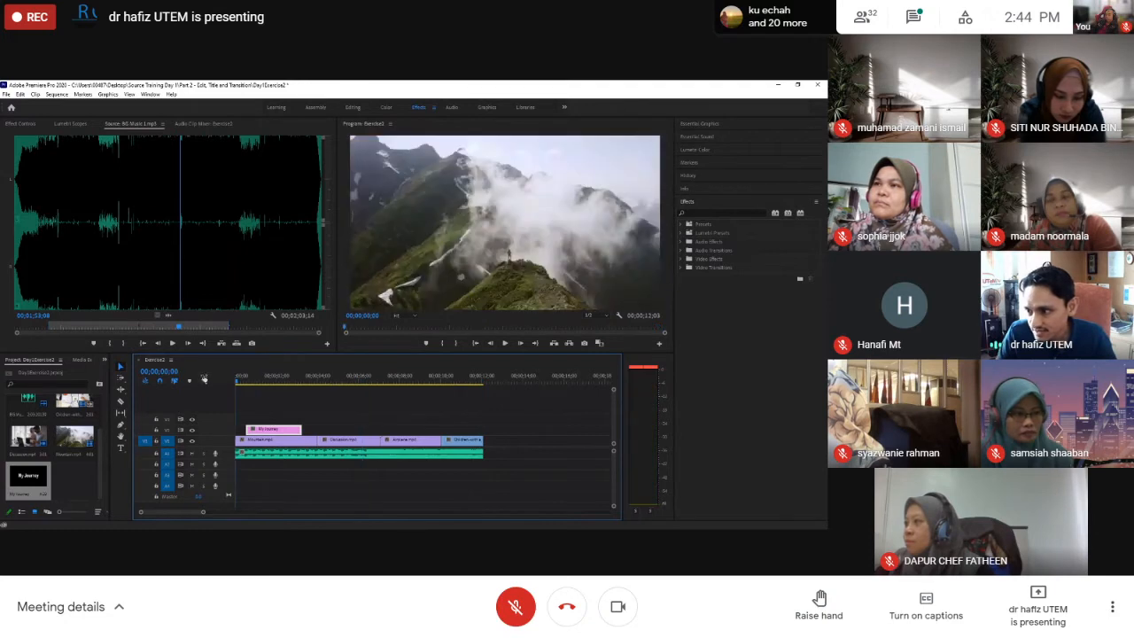
{"action": "key", "text": "space"}
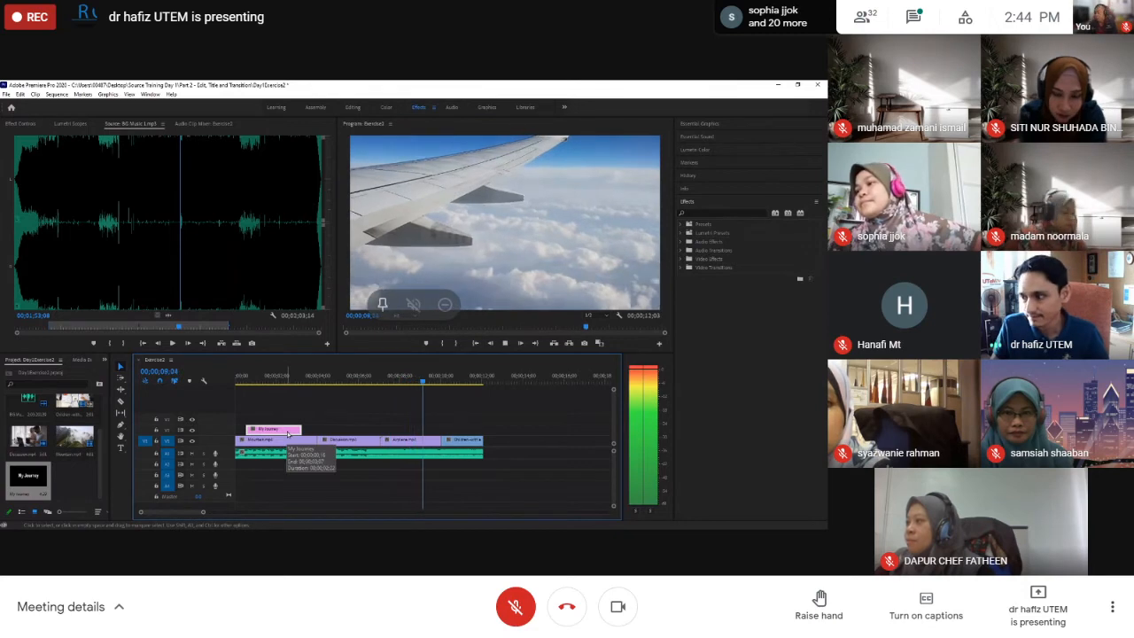
{"action": "key", "text": "space"}
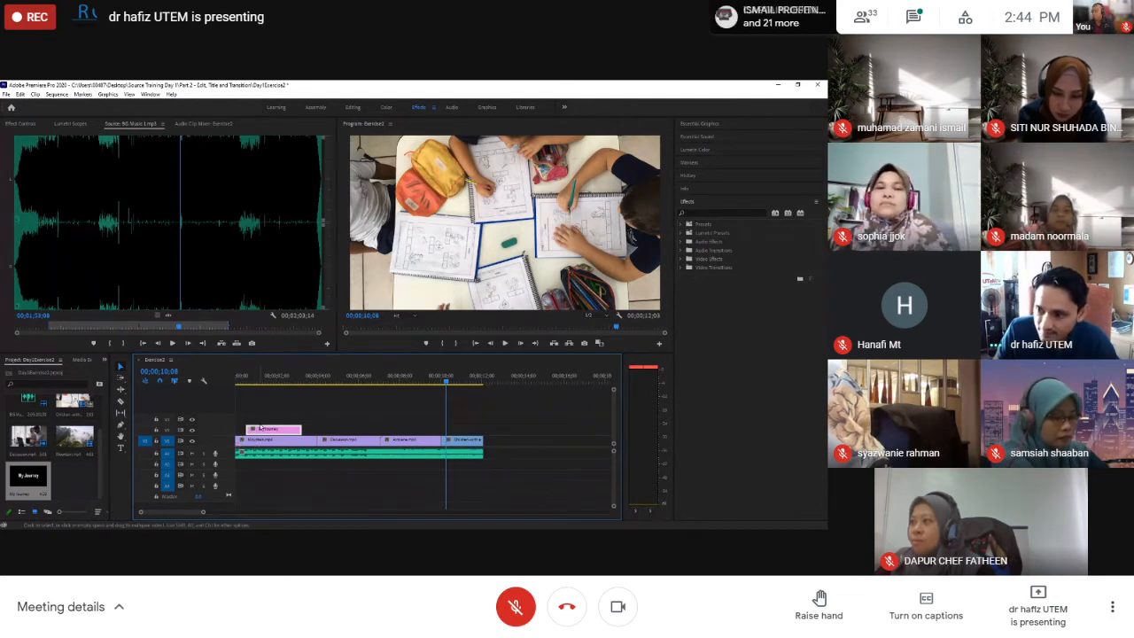
- Try moving the My Journey title onto track V1 over the start of the Mountain clip, and undo the overwrite
{"action": "left_click_drag", "start_coordinate": [261, 428], "coordinate": [237, 440]}
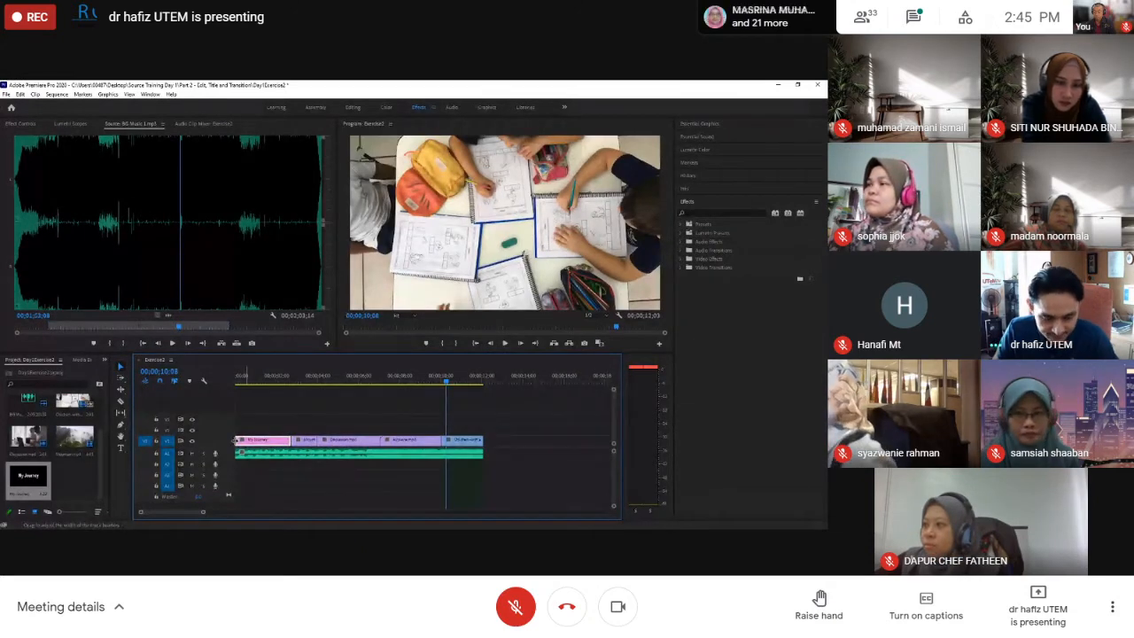
{"action": "key", "text": "ctrl+z"}
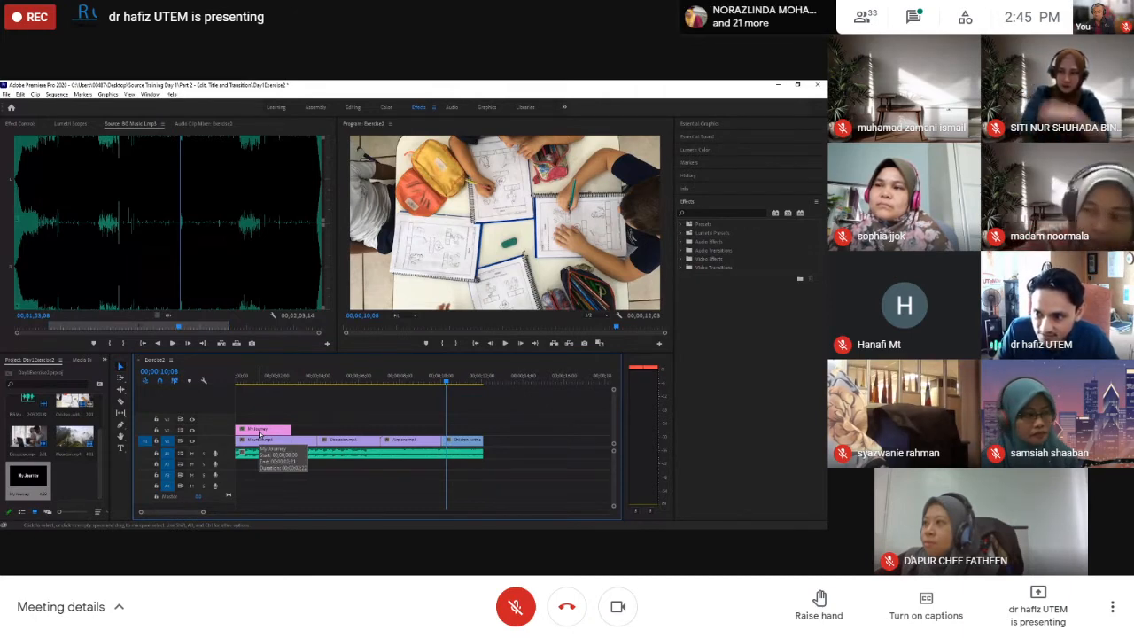
- Shift all video, title and music clips about 3 seconds later with the Track Select Forward tool, leaving a gap at the sequence start
{"action": "left_click", "coordinate": [121, 379]}
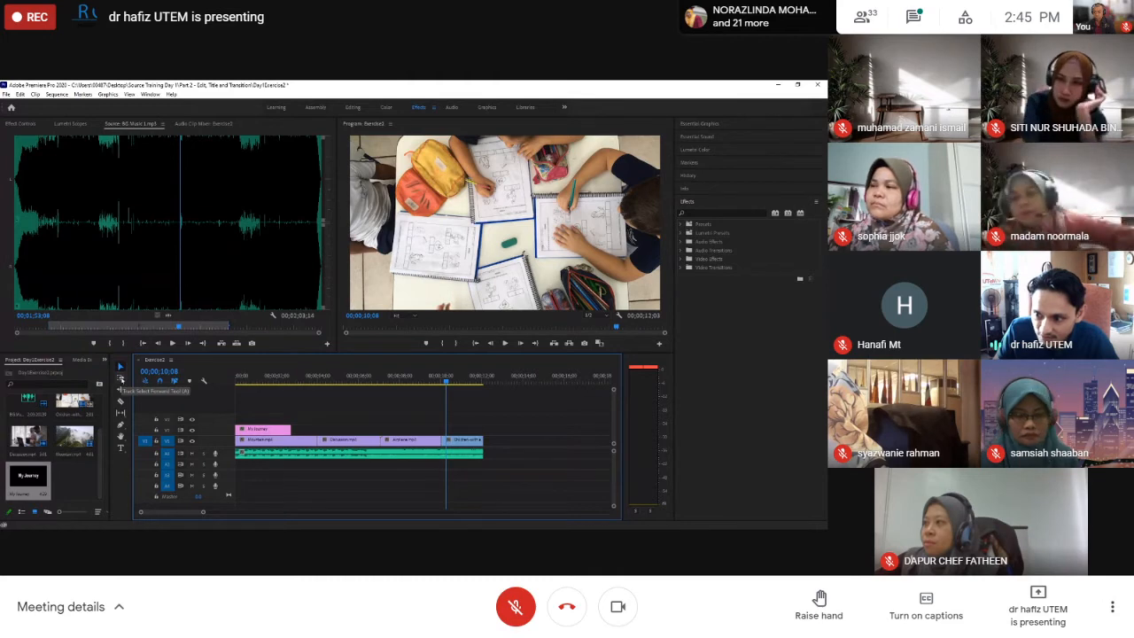
{"action": "left_click_drag", "start_coordinate": [240, 441], "coordinate": [295, 452]}
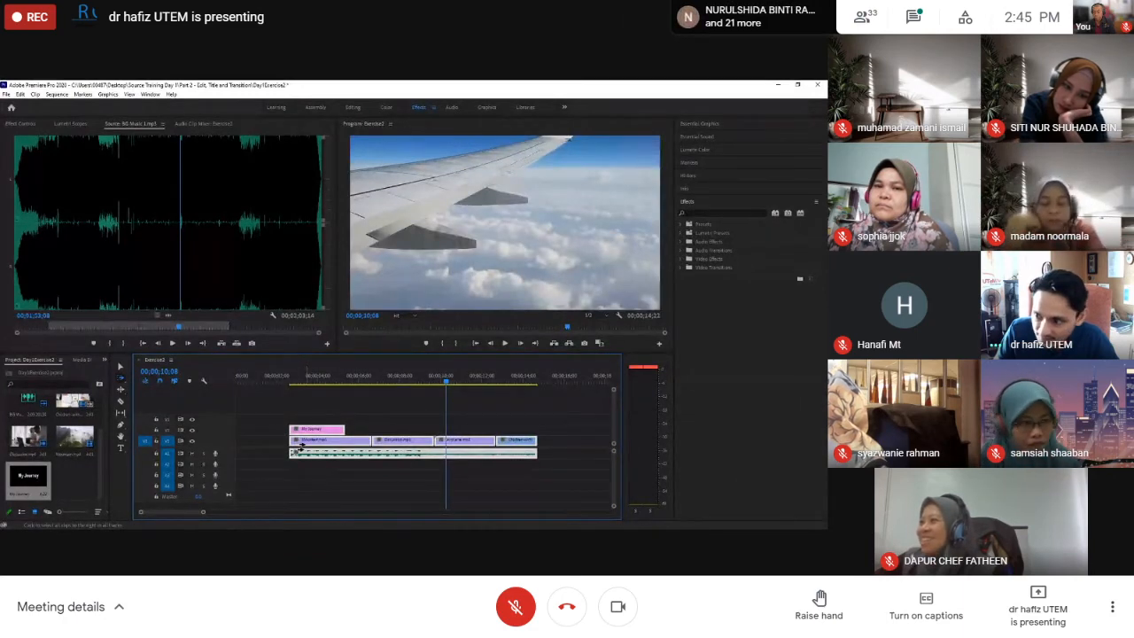
{"action": "left_click_drag", "start_coordinate": [301, 441], "coordinate": [251, 442]}
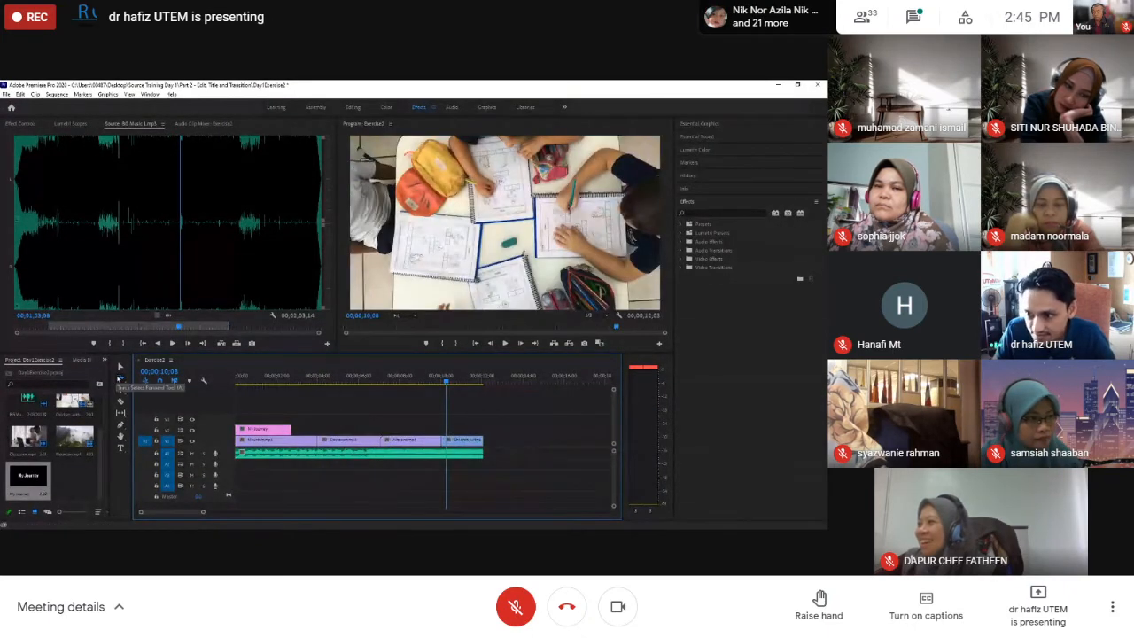
{"action": "left_click", "coordinate": [257, 441]}
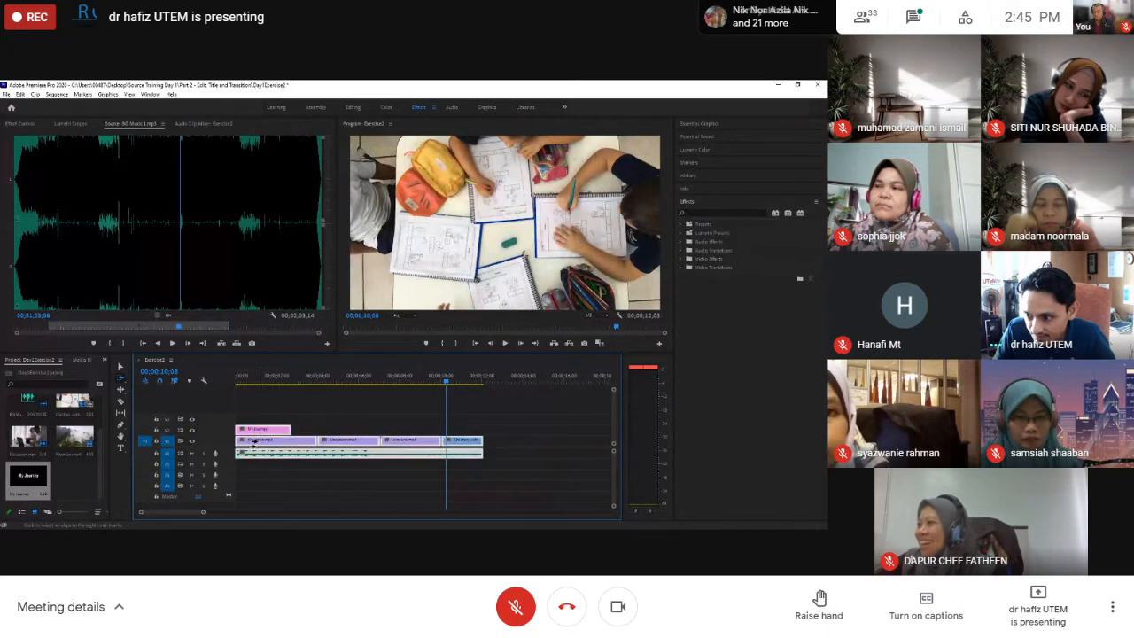
{"action": "left_click_drag", "start_coordinate": [256, 442], "coordinate": [323, 449]}
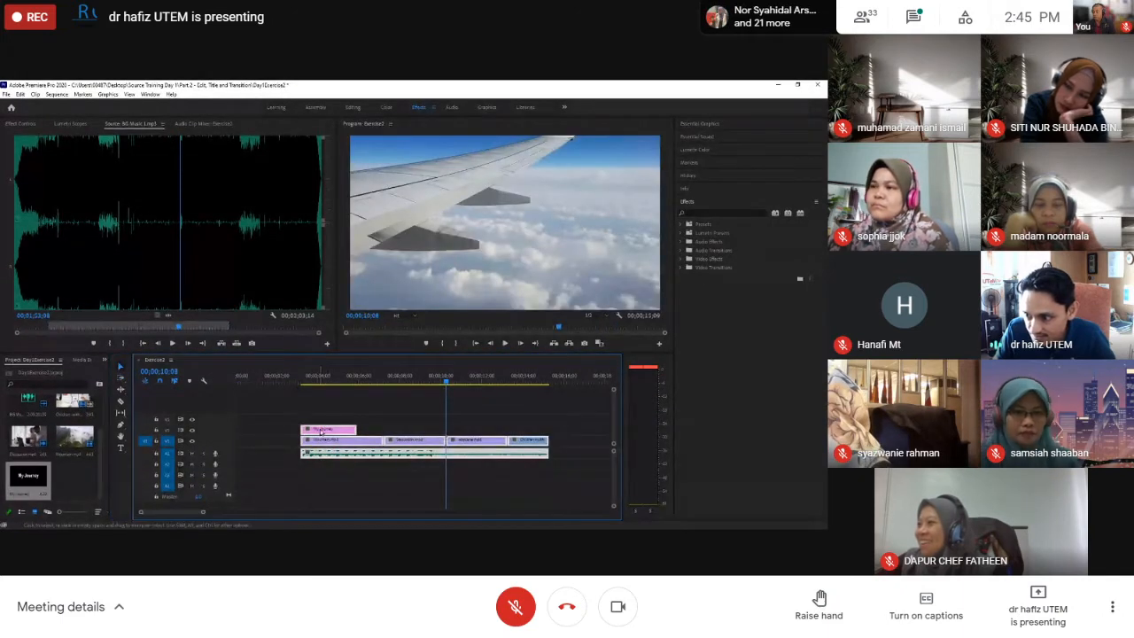
- Move only the My Journey title down to track V1 at the sequence start, in the gap before the Mountain clip
{"action": "left_click", "coordinate": [282, 418]}
{"action": "left_click_drag", "start_coordinate": [314, 433], "coordinate": [247, 444]}
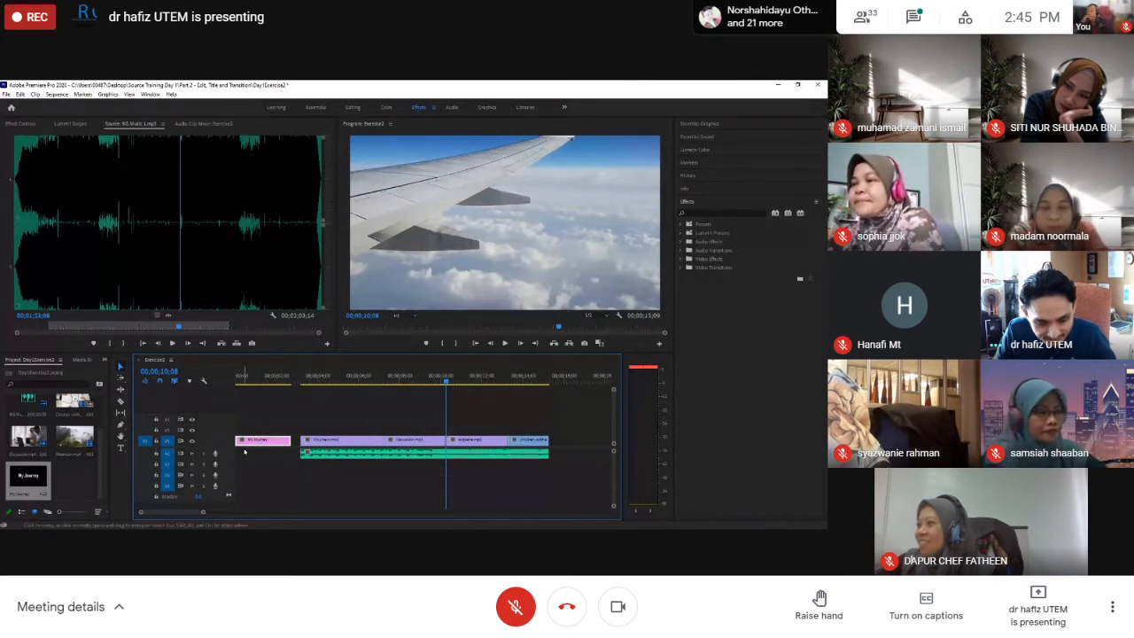
- Undo the My Journey title's move to V1 and the forward shift of all clips
{"action": "key", "text": "ctrl+z"}
{"action": "key", "text": "ctrl+z"}
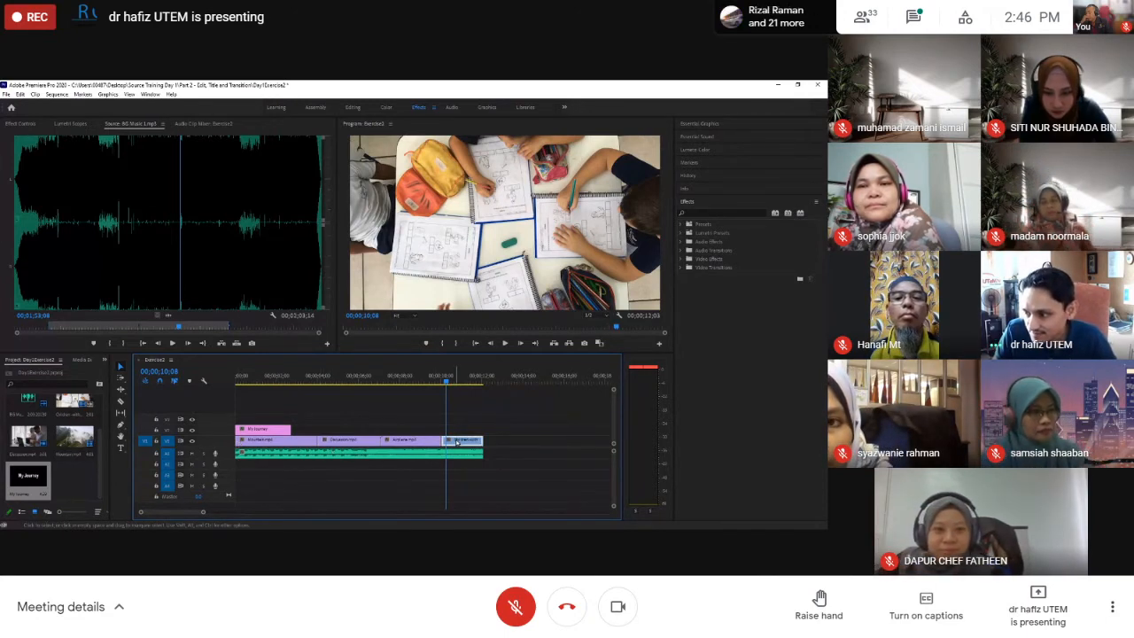
- Try moving the Children clip and the Airplane clip later on V1 one at a time, and undo both moves
{"action": "left_click_drag", "start_coordinate": [457, 441], "coordinate": [478, 441]}
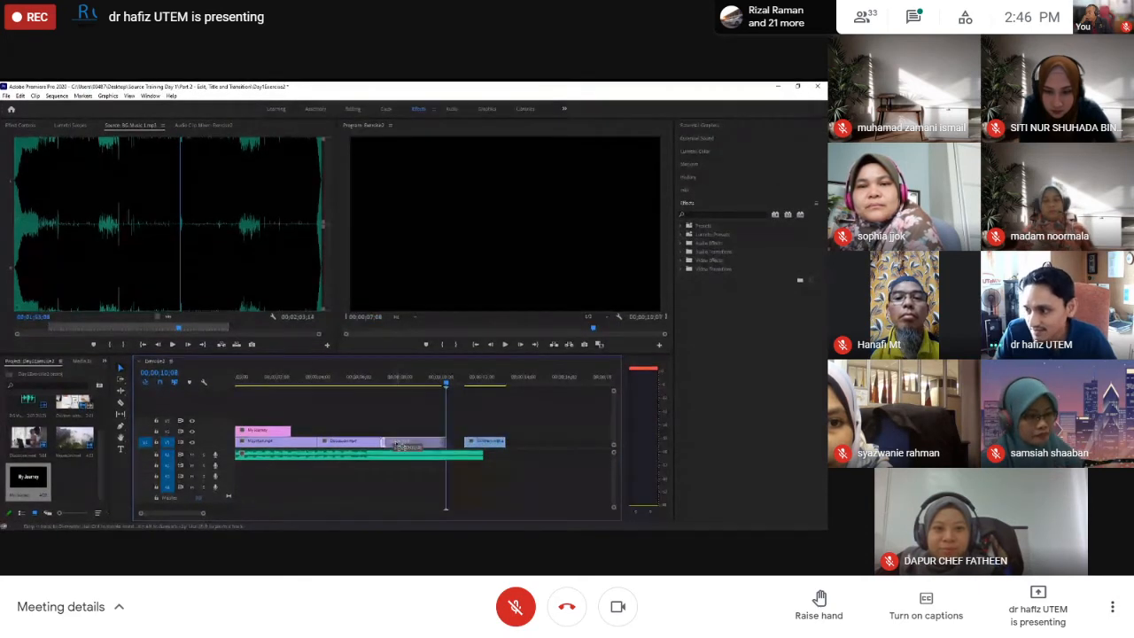
{"action": "left_click_drag", "start_coordinate": [396, 444], "coordinate": [426, 444]}
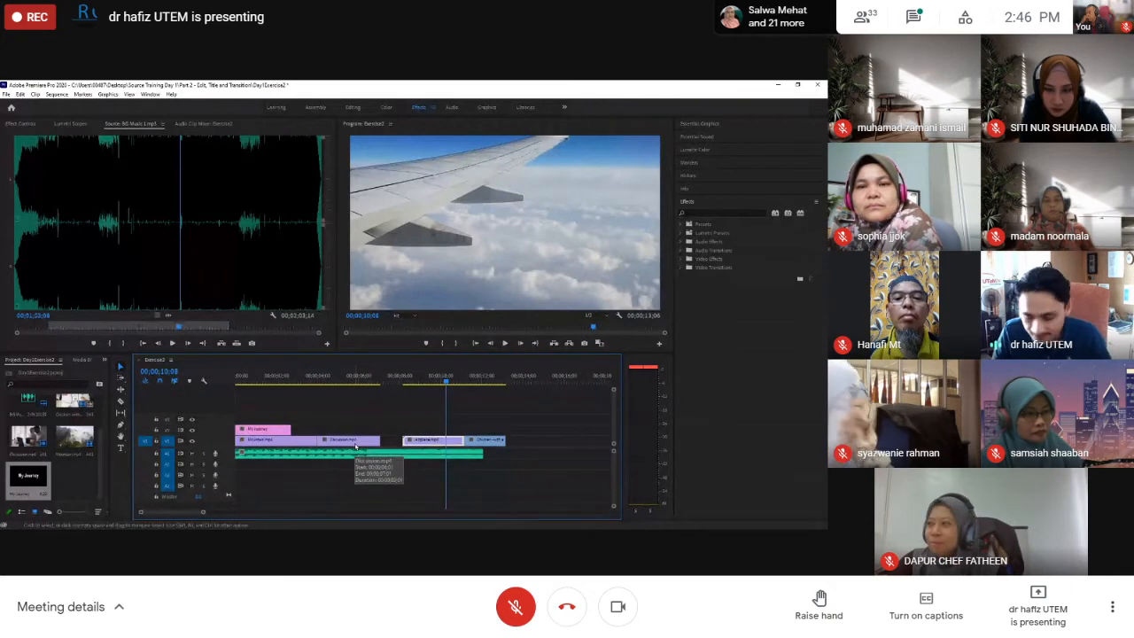
{"action": "key", "text": "ctrl+z"}
{"action": "key", "text": "ctrl+z"}
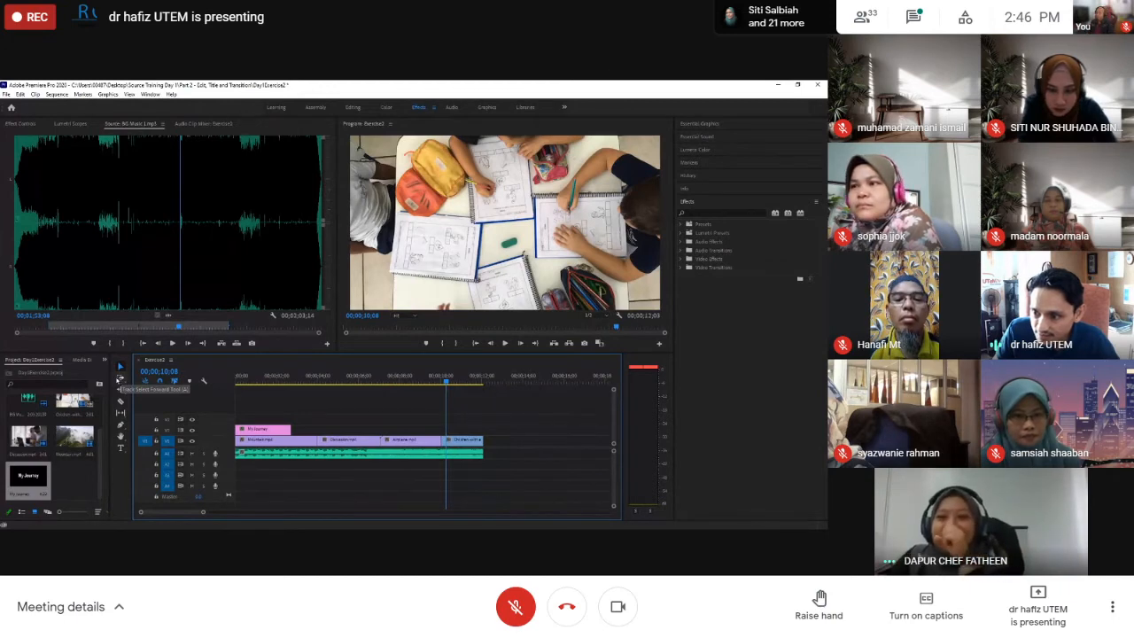
- Shift all clips about 4 seconds later with the Track Select Forward tool, and move only the My Journey title to V1 at the sequence start
{"action": "left_click", "coordinate": [120, 379]}
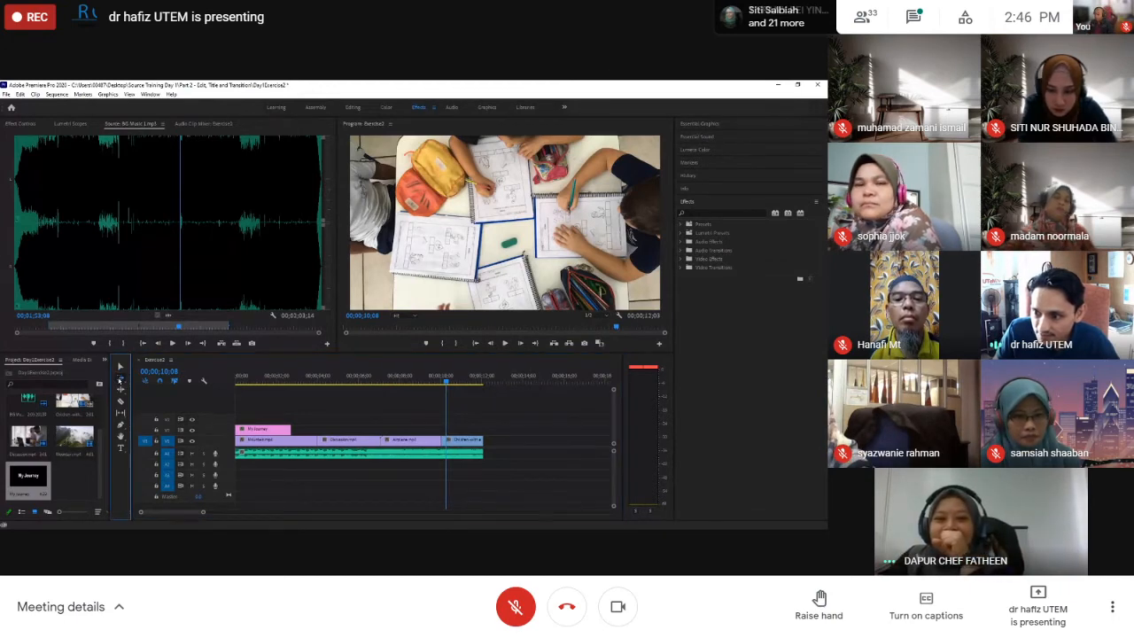
{"action": "left_click", "coordinate": [248, 447]}
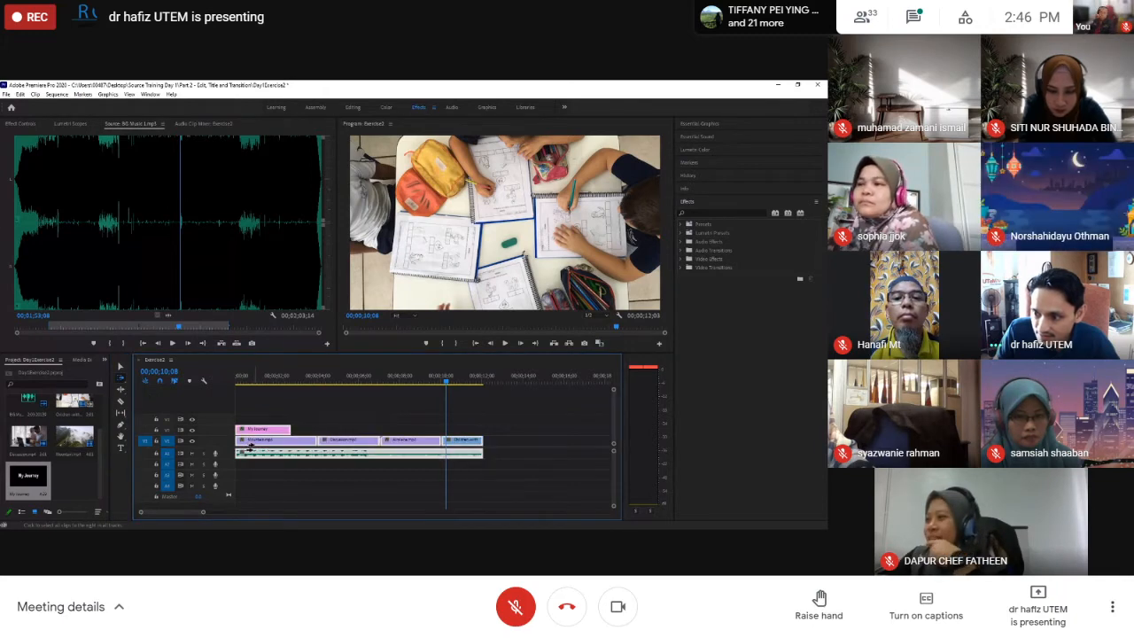
{"action": "left_click_drag", "start_coordinate": [248, 448], "coordinate": [368, 452]}
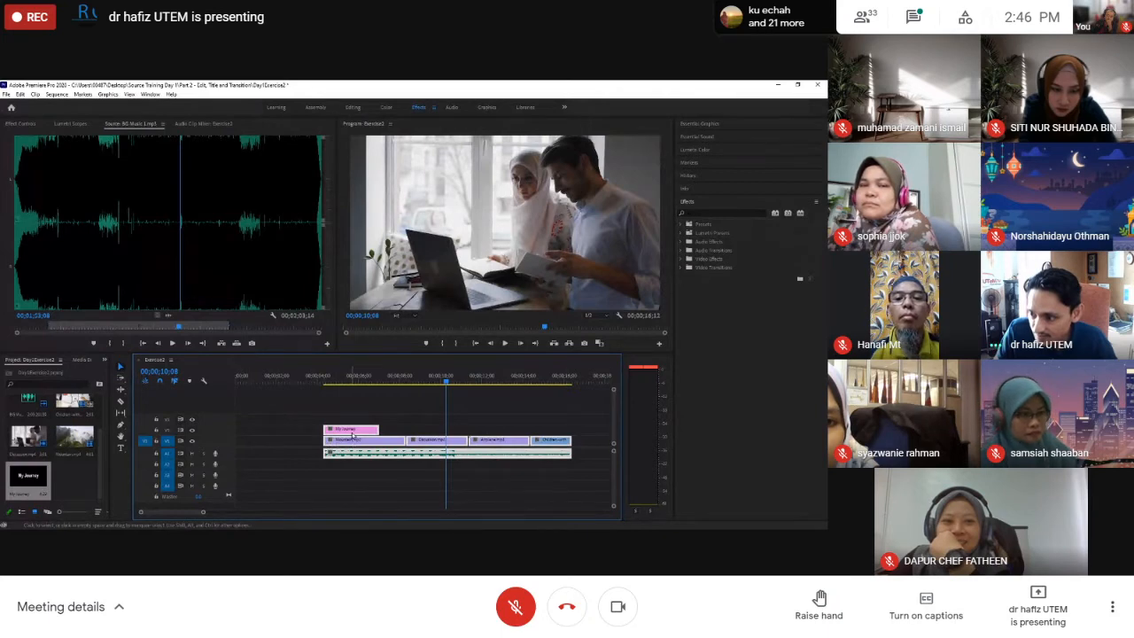
{"action": "left_click", "coordinate": [303, 456]}
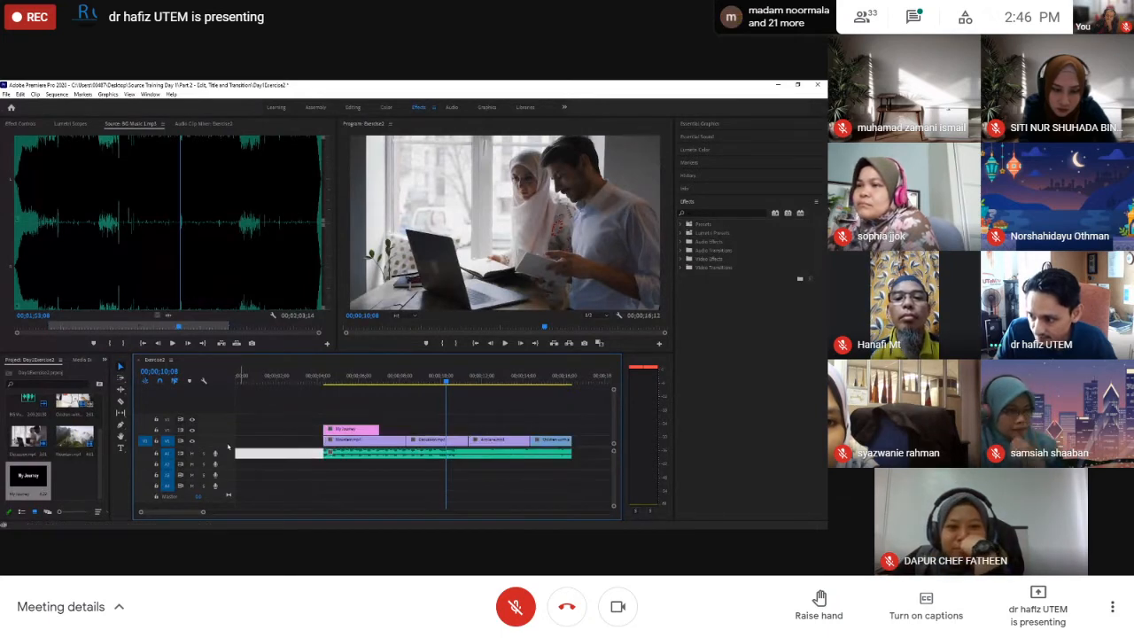
{"action": "left_click", "coordinate": [374, 431]}
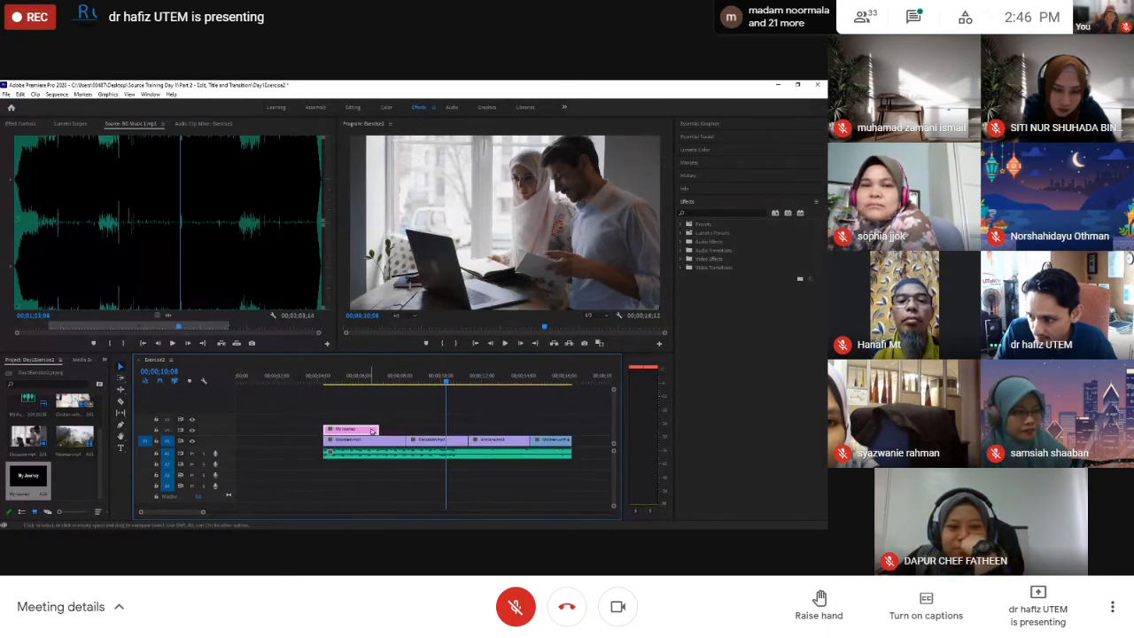
{"action": "left_click_drag", "start_coordinate": [373, 431], "coordinate": [268, 454]}
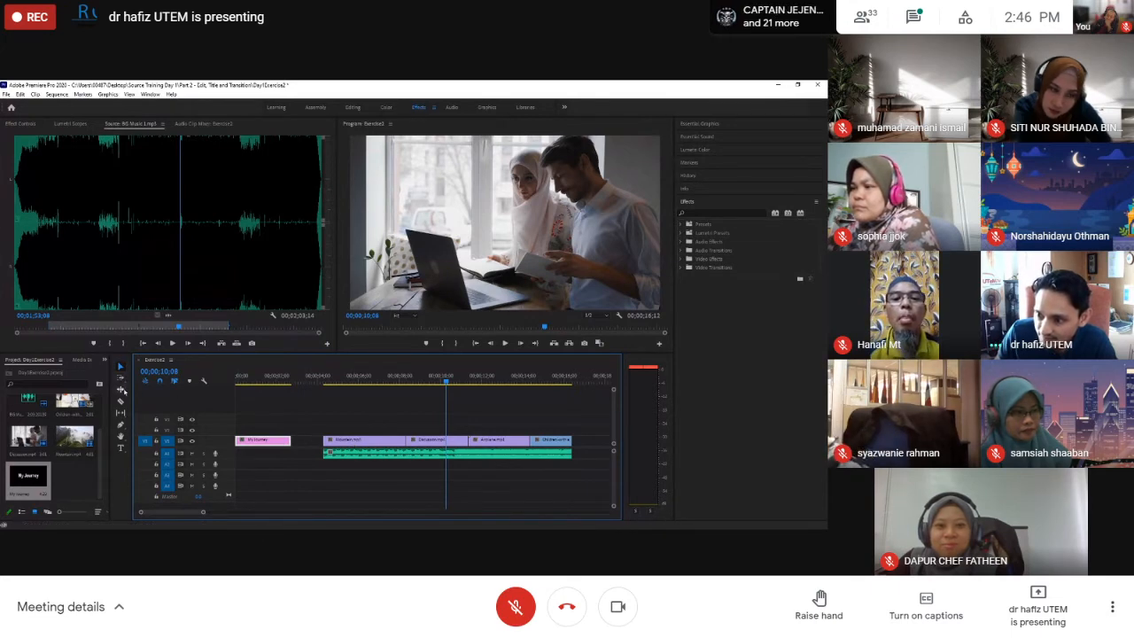
- Try closing the gap after the title twice by pulling all following clips back with the Track Select Forward tool, undoing each move
{"action": "left_click", "coordinate": [121, 378]}
{"action": "left_click", "coordinate": [356, 442]}
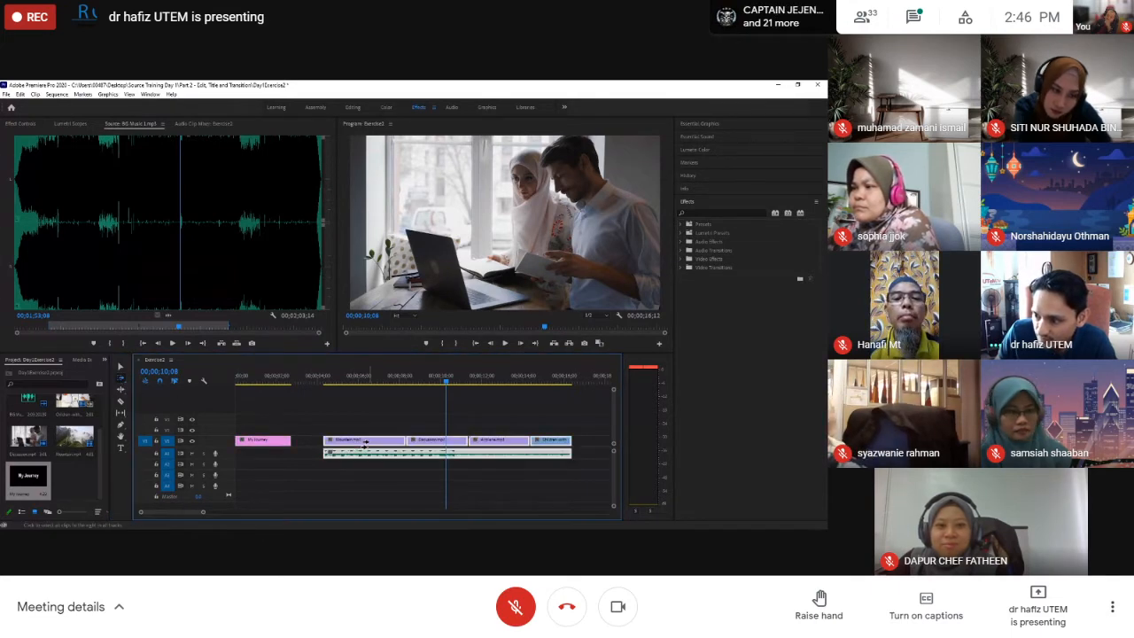
{"action": "left_click_drag", "start_coordinate": [365, 442], "coordinate": [327, 441]}
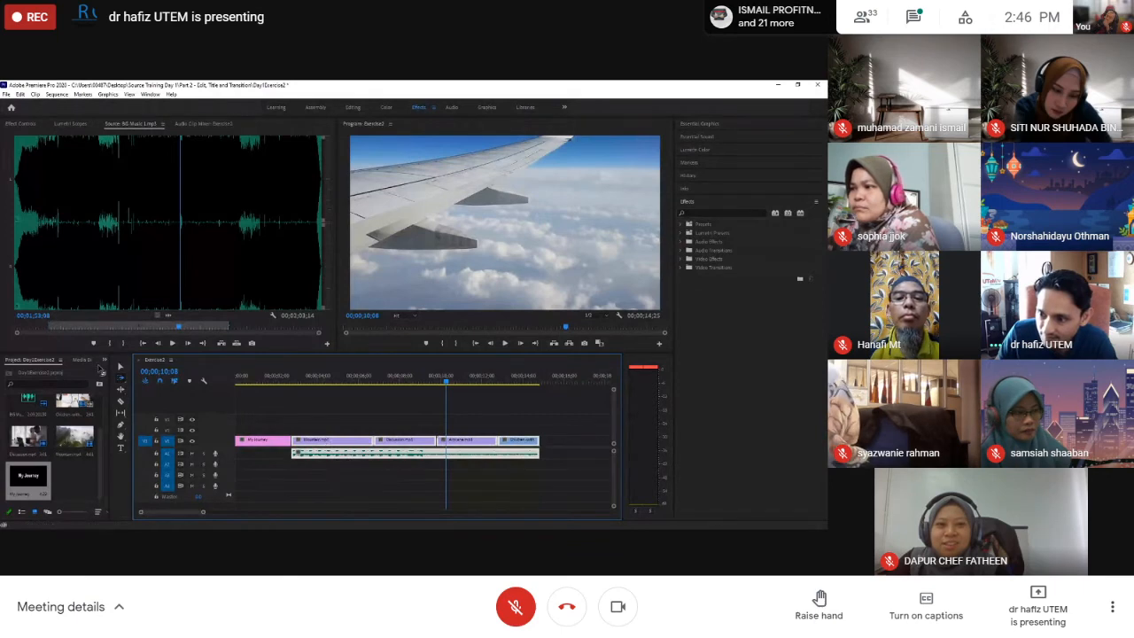
{"action": "key", "text": "ctrl+z"}
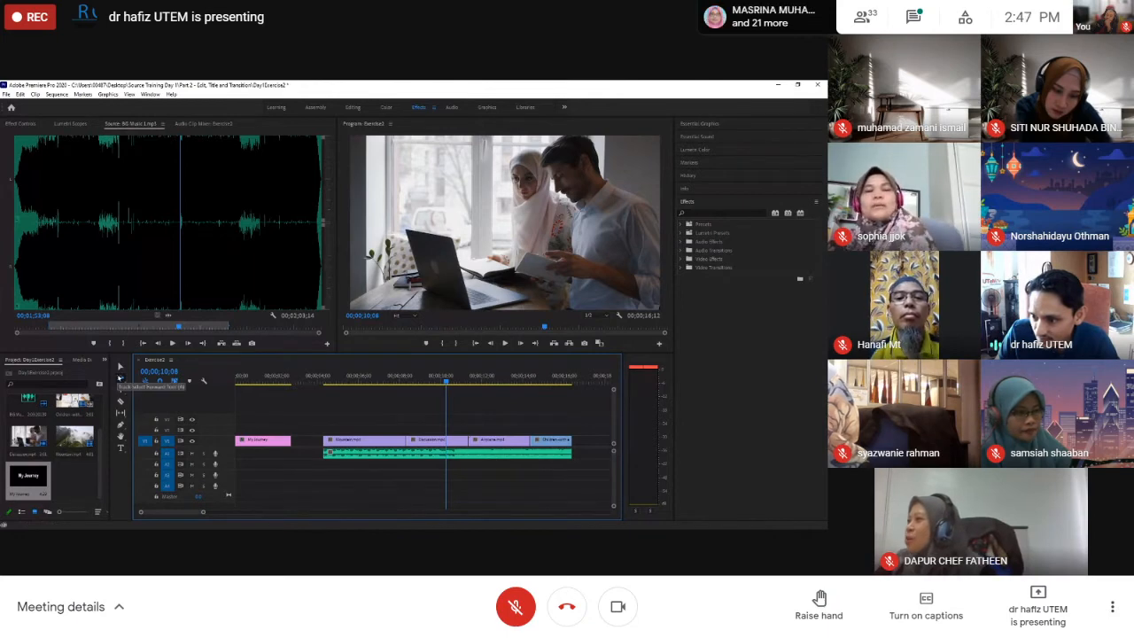
{"action": "left_click_drag", "start_coordinate": [352, 443], "coordinate": [321, 447]}
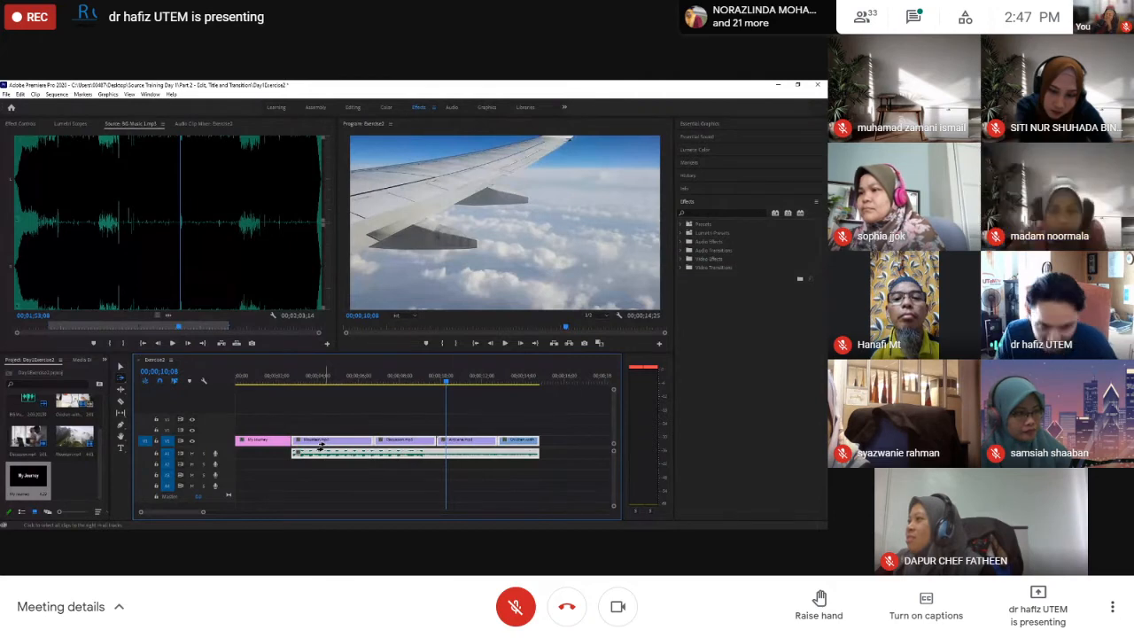
{"action": "key", "text": "ctrl+z"}
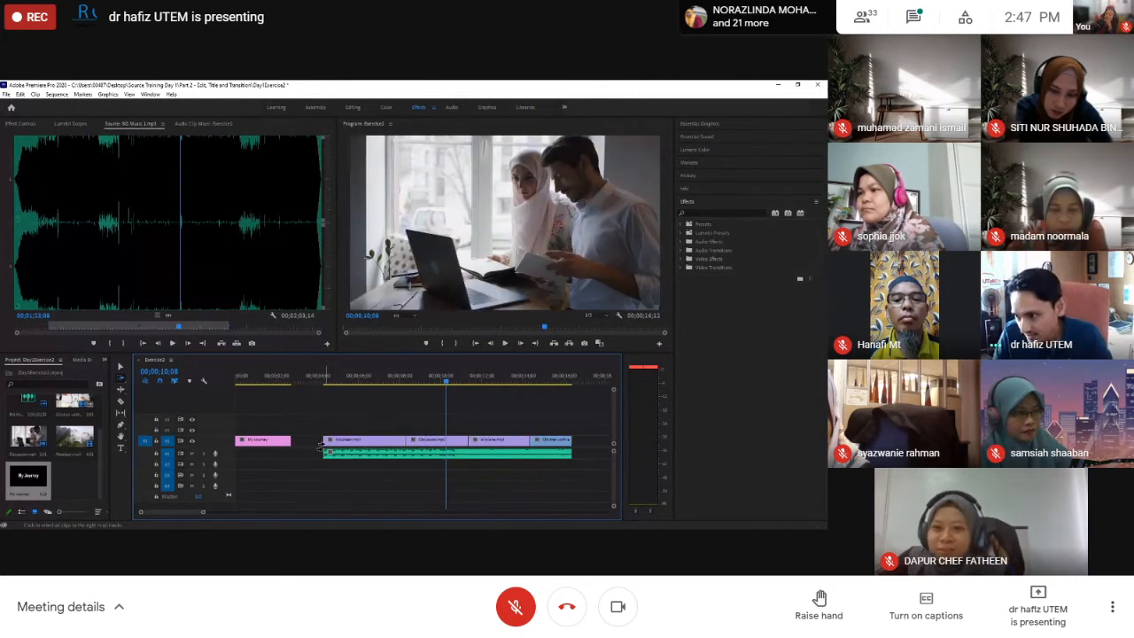
- Ripple delete the empty gap between the My Journey title and the Mountain clip, undo it, and repeat the deletion
{"action": "left_click", "coordinate": [122, 366]}
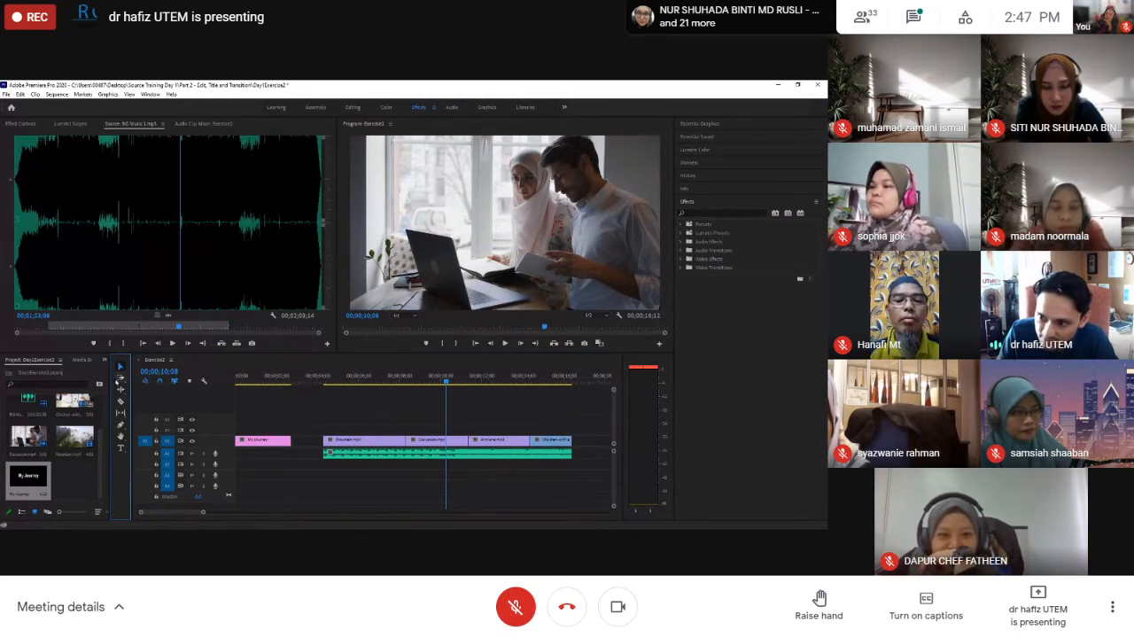
{"action": "left_click", "coordinate": [309, 441]}
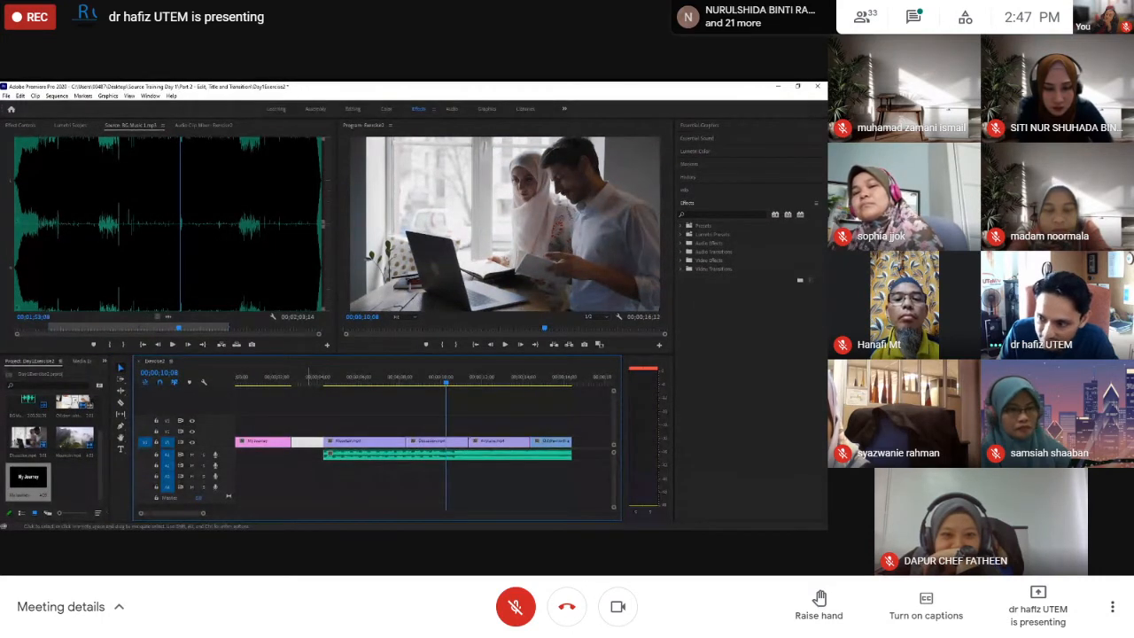
{"action": "key", "text": "Delete"}
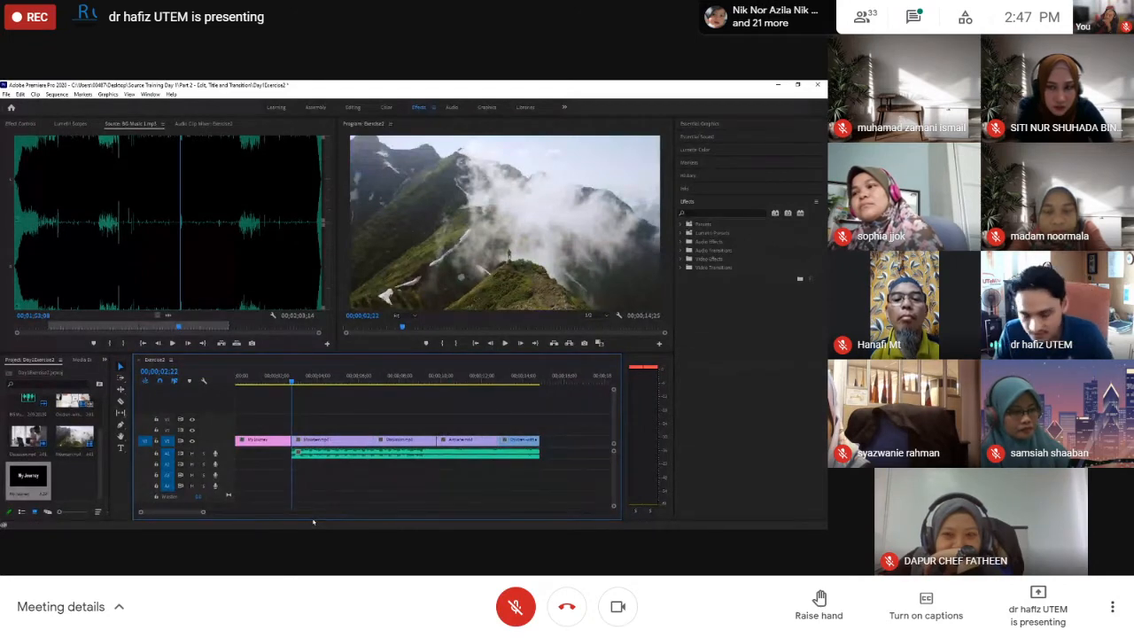
{"action": "key", "text": "ctrl+z"}
{"action": "left_click", "coordinate": [307, 444]}
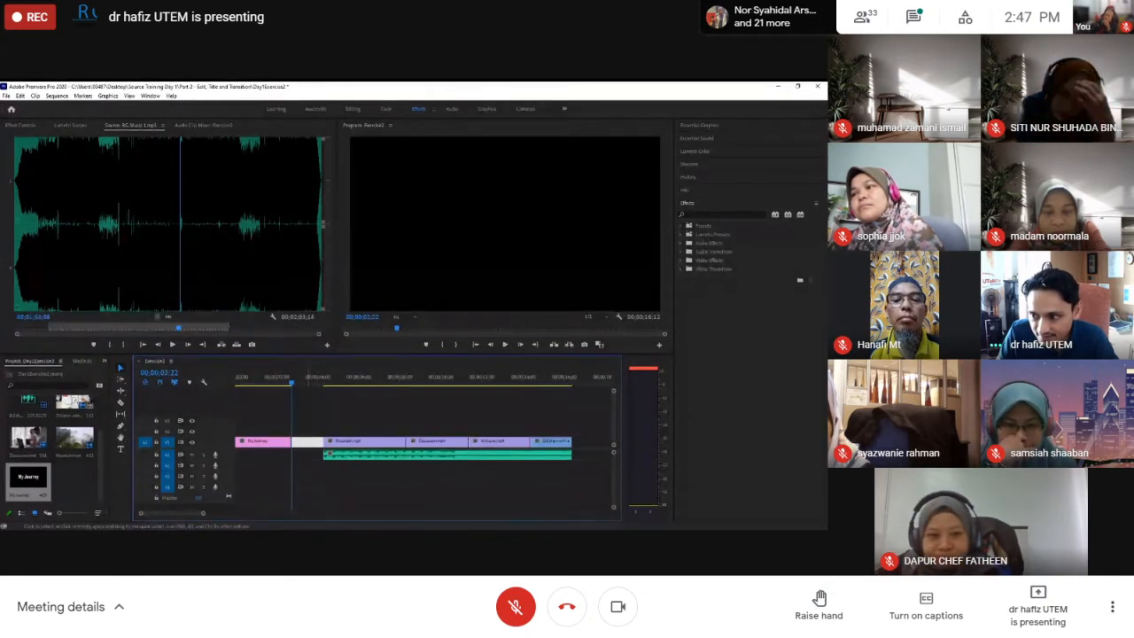
{"action": "key", "text": "Delete"}
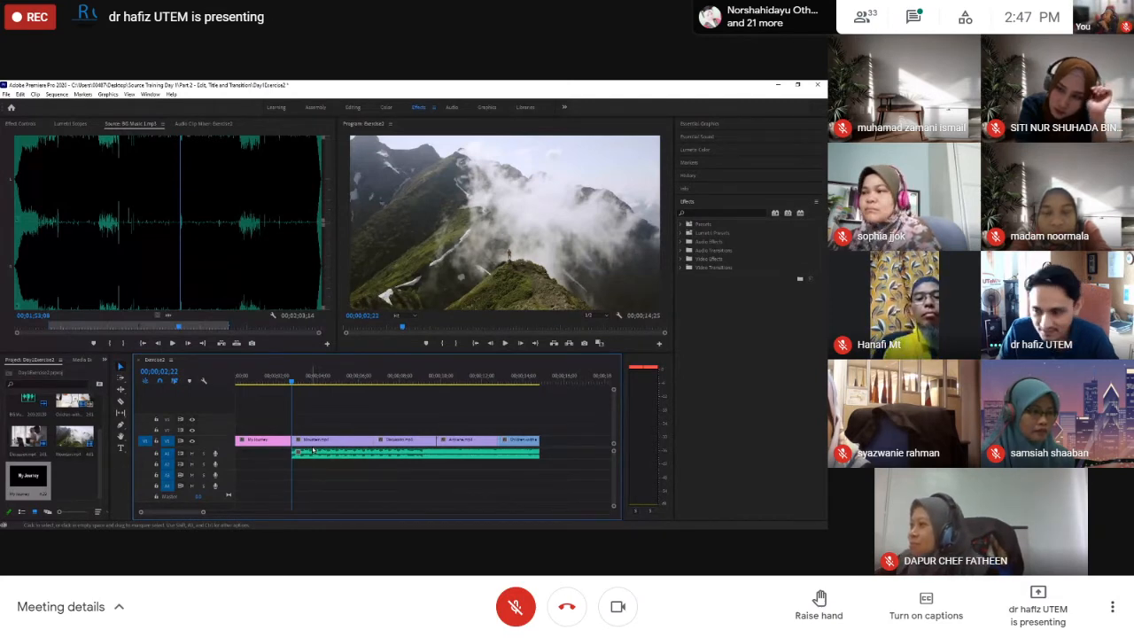
- Move the My Journey title up to V2 and shift all video and music clips back to the sequence start
{"action": "left_click_drag", "start_coordinate": [262, 440], "coordinate": [262, 429]}
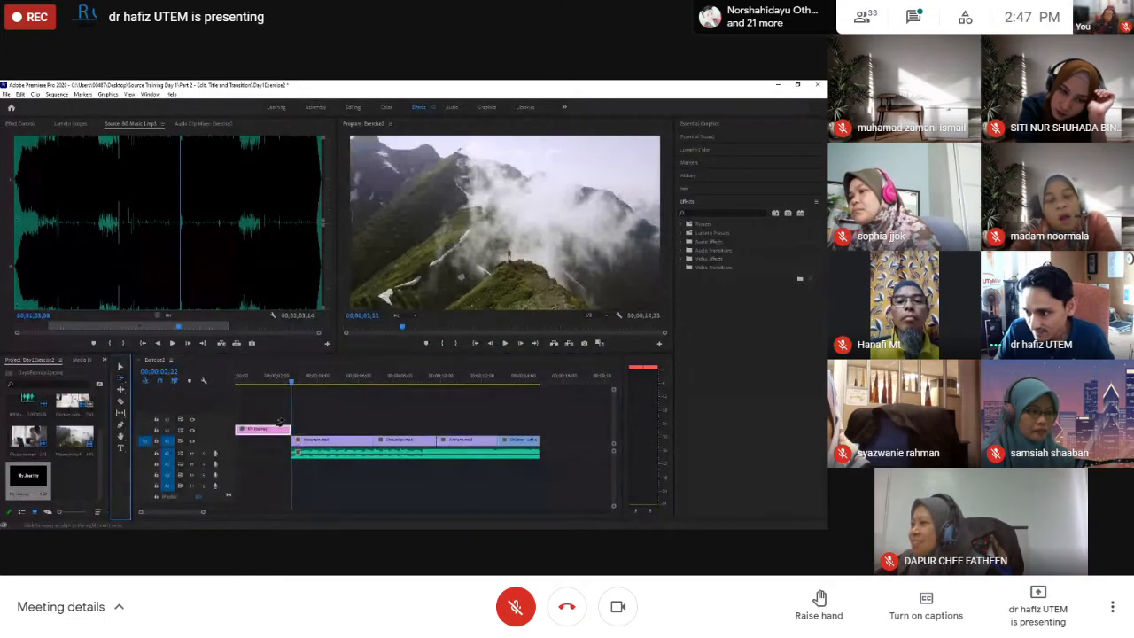
{"action": "left_click", "coordinate": [316, 450]}
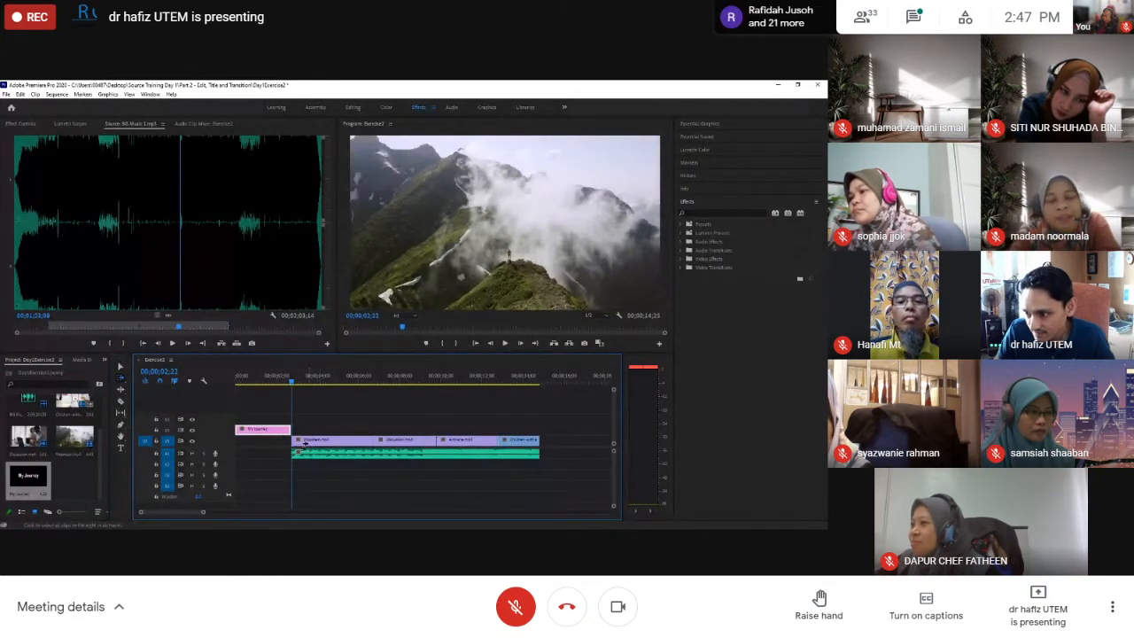
{"action": "left_click_drag", "start_coordinate": [304, 445], "coordinate": [241, 453]}
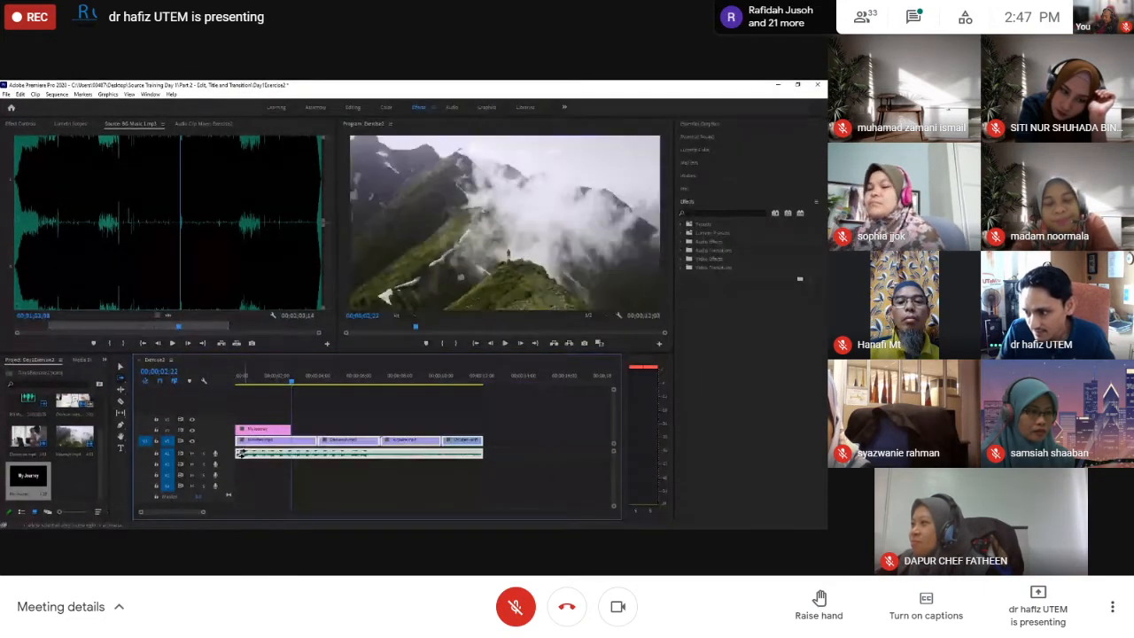
- Try inserting the My Journey title on V1 ahead of the Mountain clip so the other clips move later, and undo the insert
{"action": "left_click", "coordinate": [121, 366]}
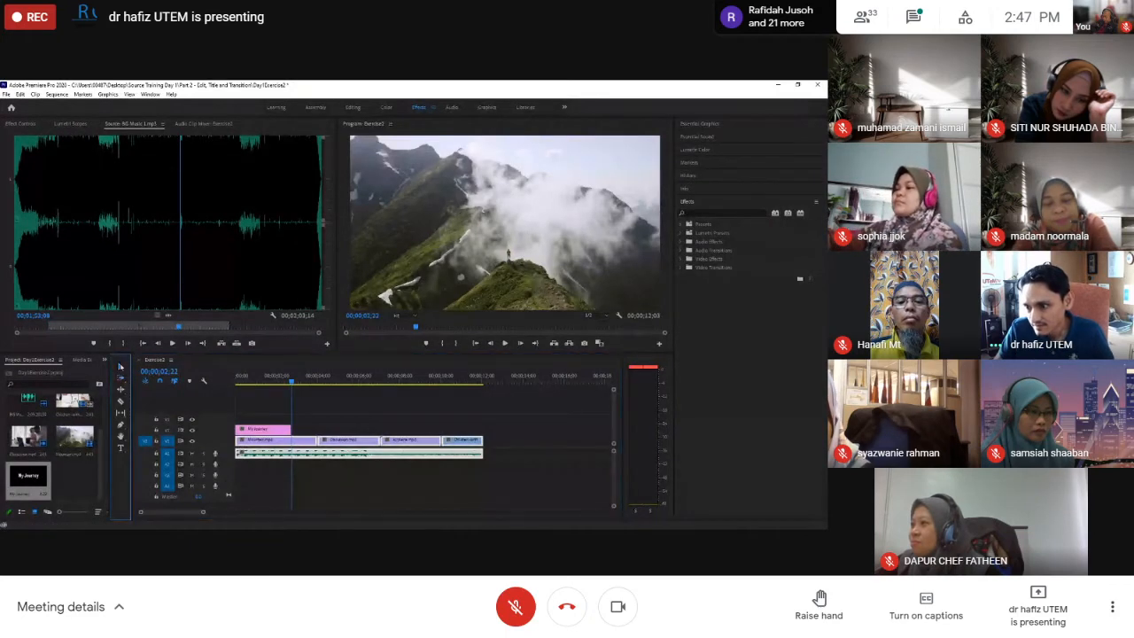
{"action": "left_click", "coordinate": [270, 433]}
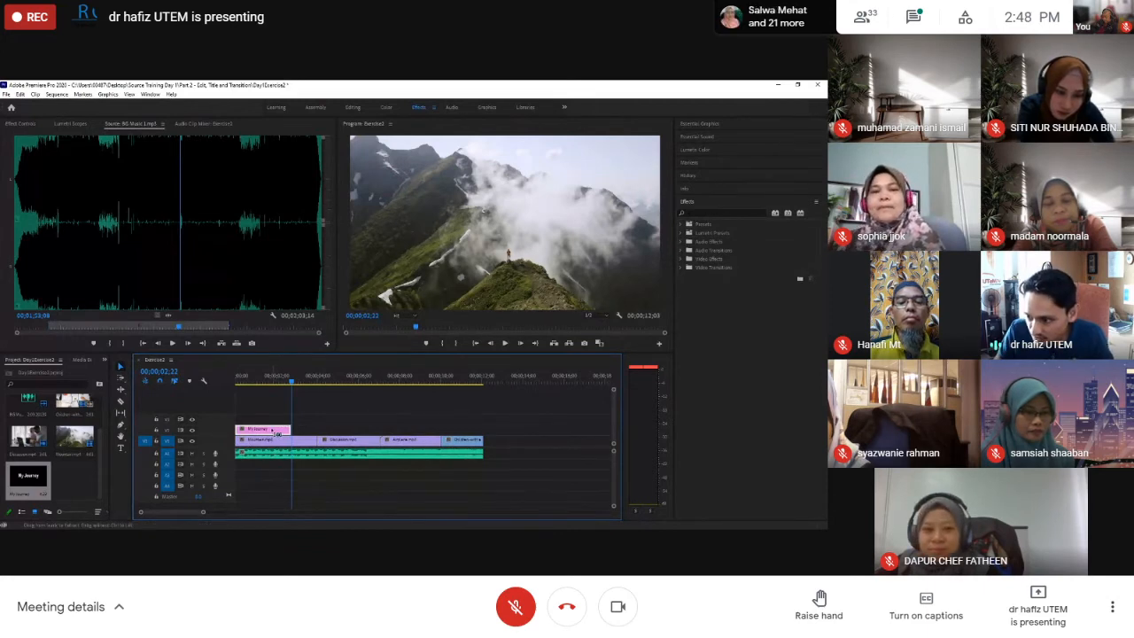
{"action": "left_click_drag", "start_coordinate": [275, 433], "coordinate": [238, 447]}
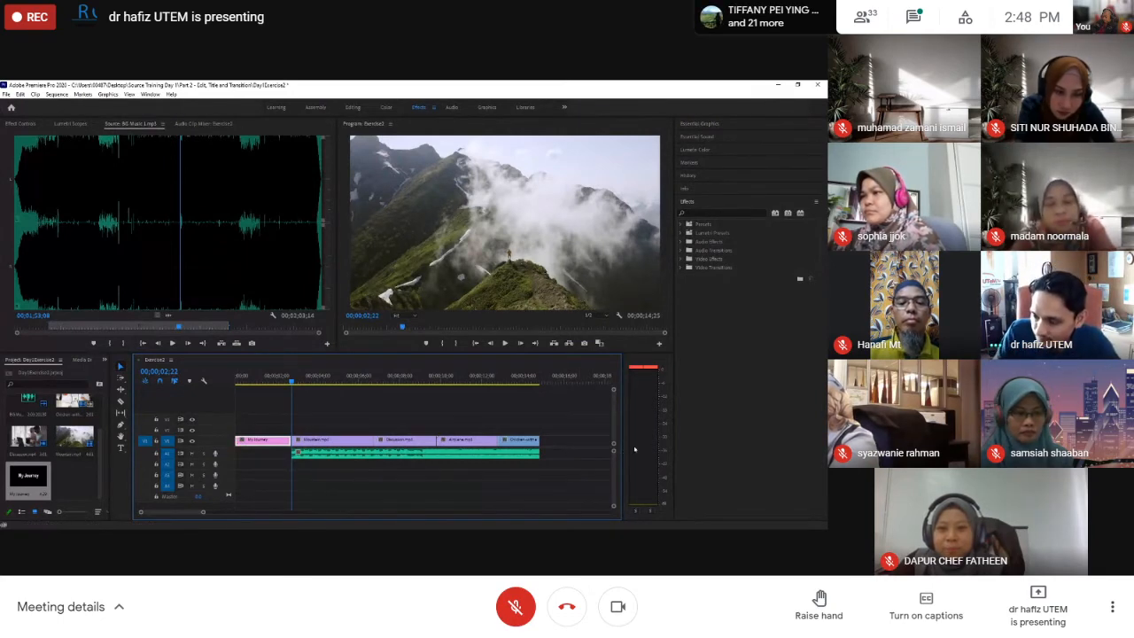
{"action": "key", "text": "ctrl+z"}
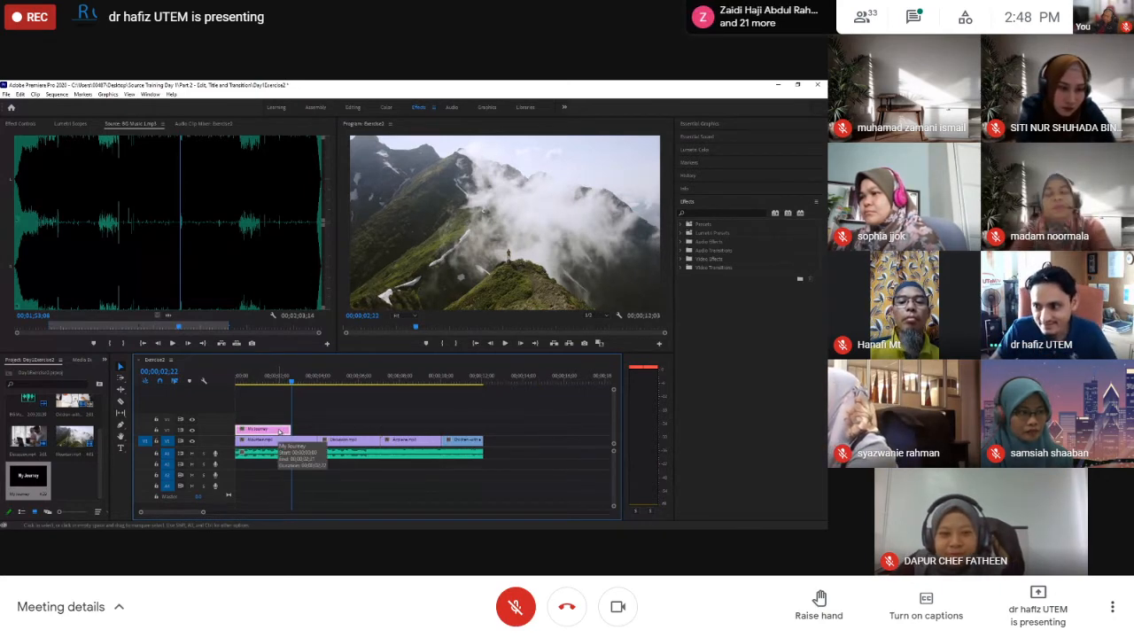
- Insert the My Journey title from V2 at the start of V1, pushing all video and music clips later
{"action": "left_click_drag", "start_coordinate": [258, 431], "coordinate": [241, 438]}
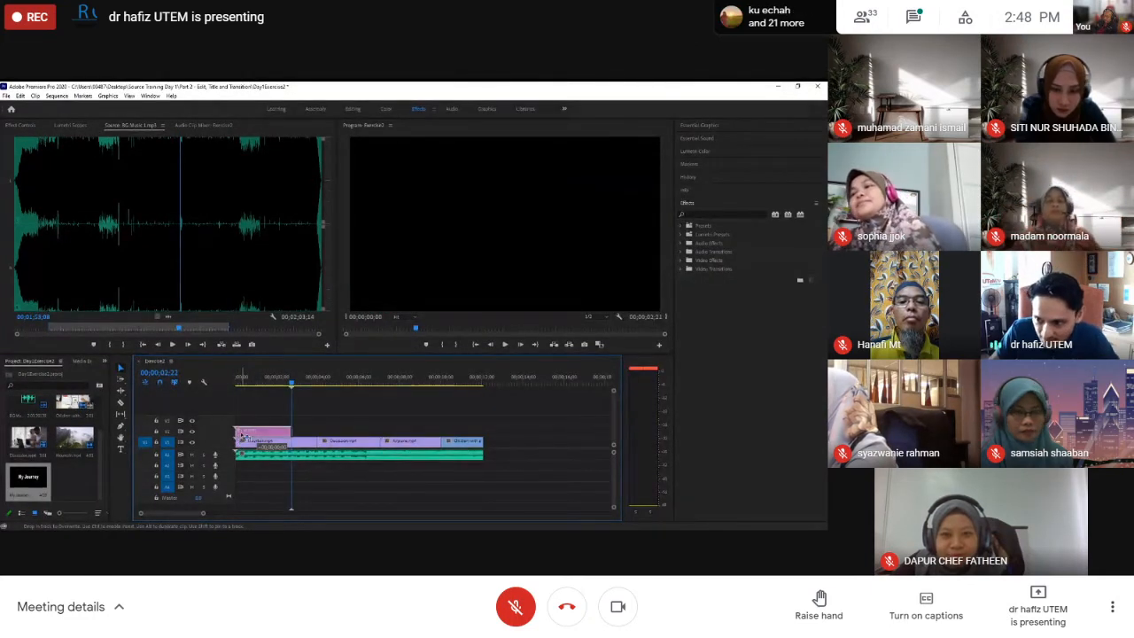
{"action": "left_click_drag", "start_coordinate": [243, 436], "coordinate": [244, 439]}
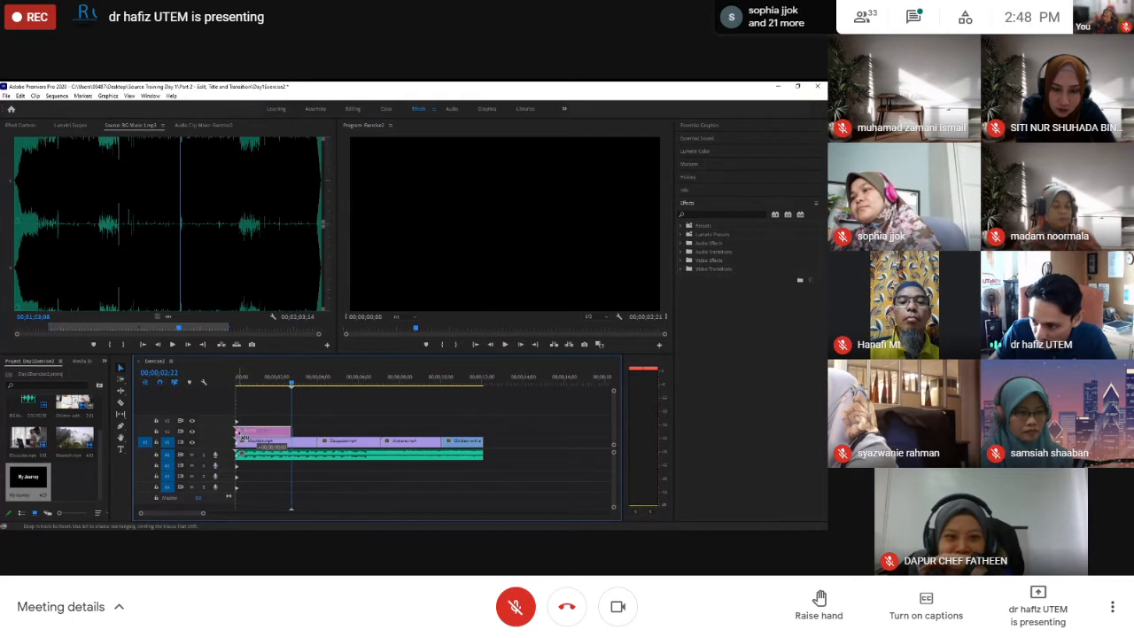
{"action": "left_click_drag", "start_coordinate": [244, 439], "coordinate": [240, 442]}
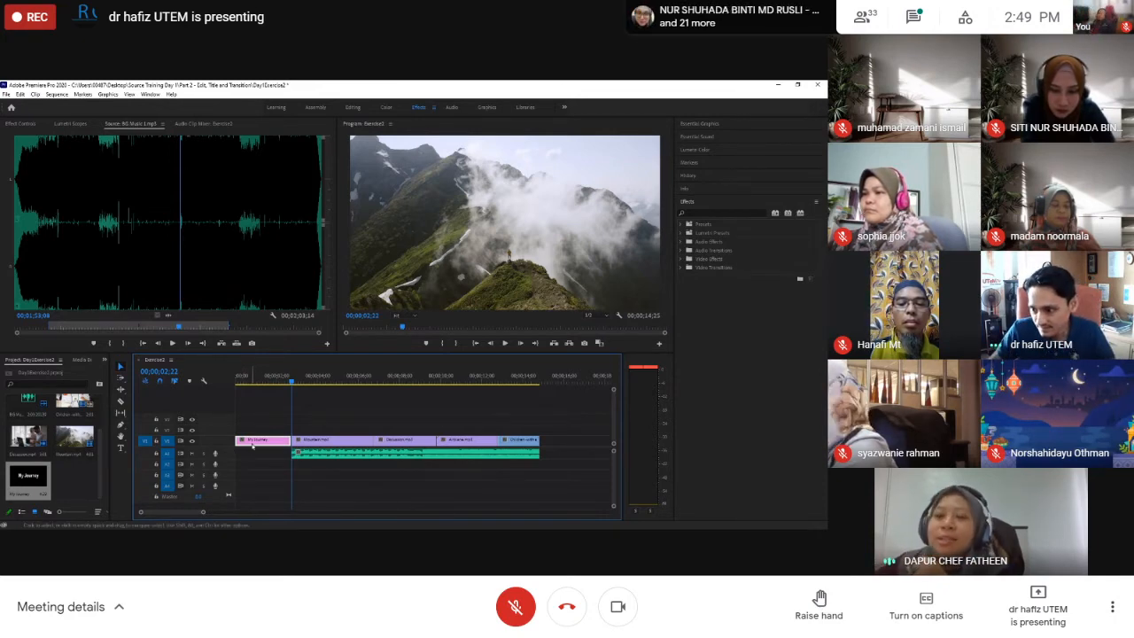
- Delete the My Journey title from V1 and ripple delete the gap it leaves at the sequence start
{"action": "key", "text": "Delete"}
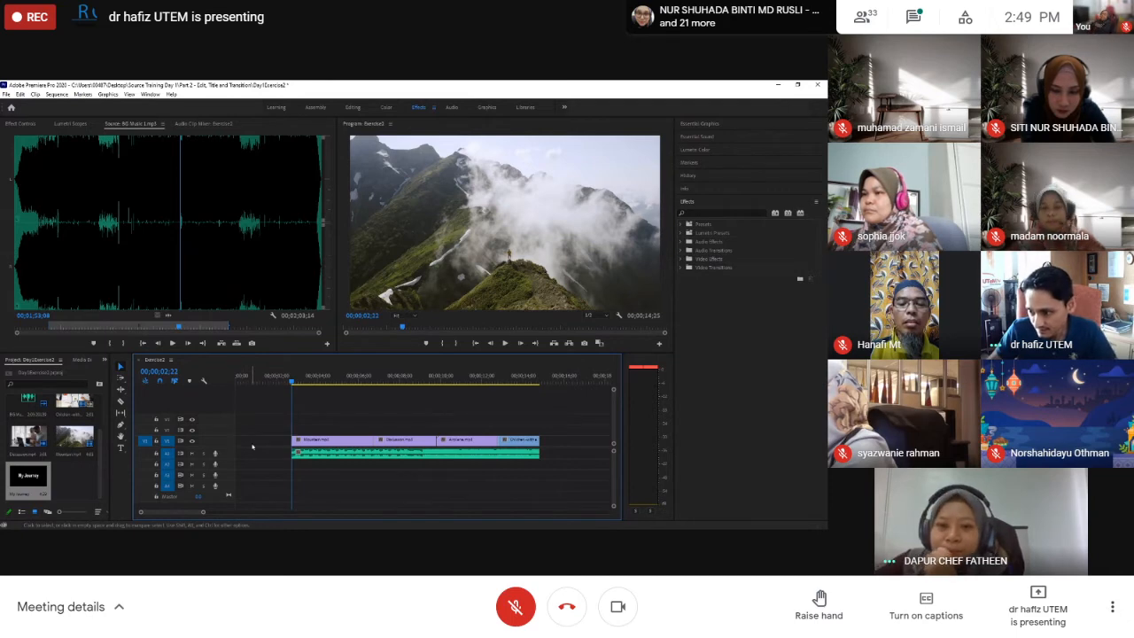
{"action": "left_click", "coordinate": [253, 444]}
{"action": "key", "text": "Delete"}
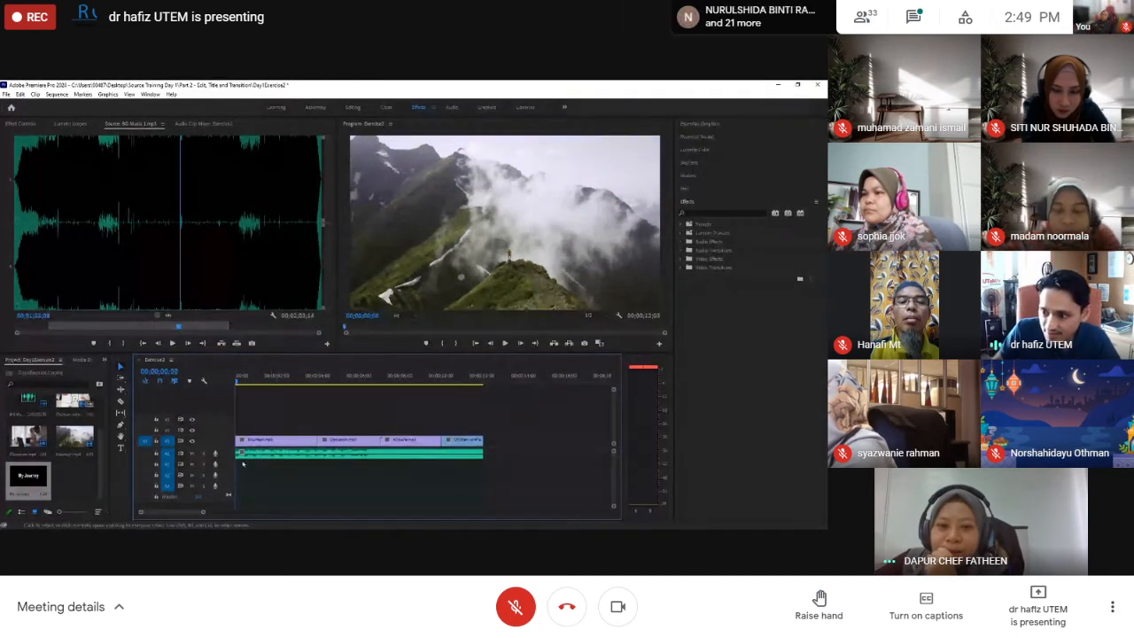
- Place the My Journey title from the project on V2 over the Mountain clip, and insert it at the start of V1 ahead of the other clips
{"action": "left_click", "coordinate": [27, 483]}
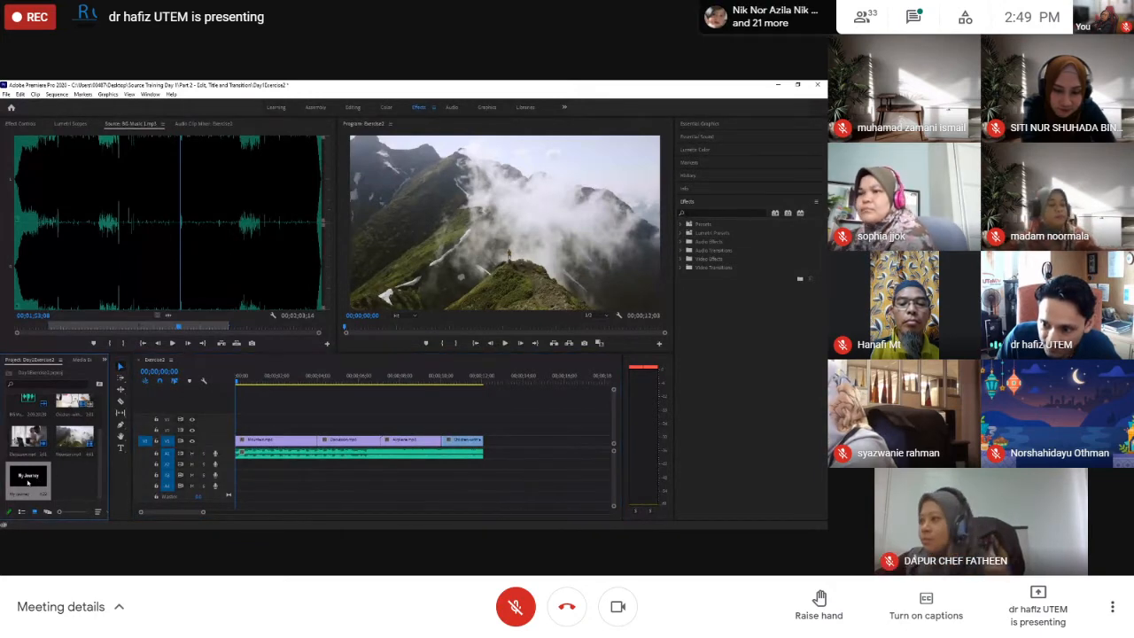
{"action": "left_click_drag", "start_coordinate": [27, 483], "coordinate": [236, 434]}
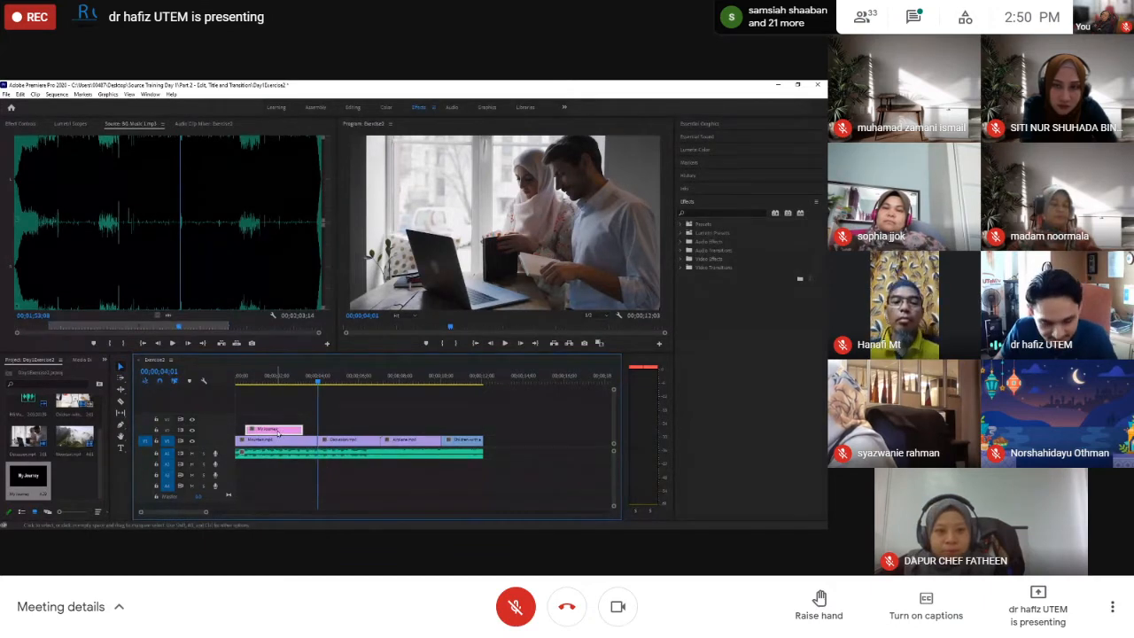
{"action": "left_click_drag", "start_coordinate": [278, 432], "coordinate": [241, 443]}
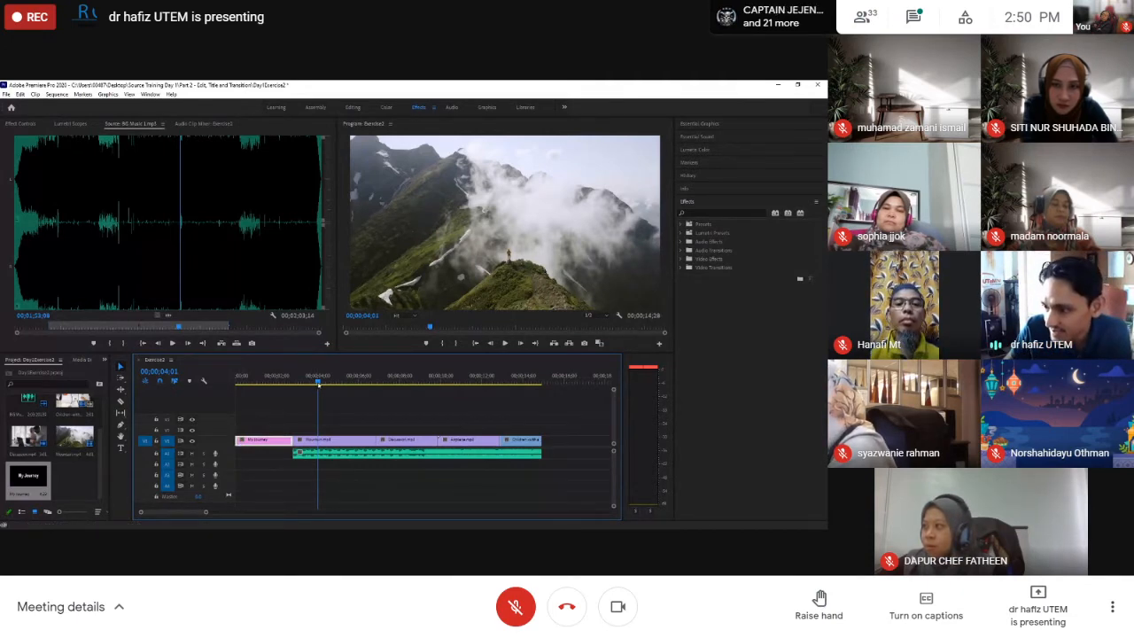
- Play the sequence from its start to check the My Journey title ahead of the clips
{"action": "left_click_drag", "start_coordinate": [318, 384], "coordinate": [225, 392]}
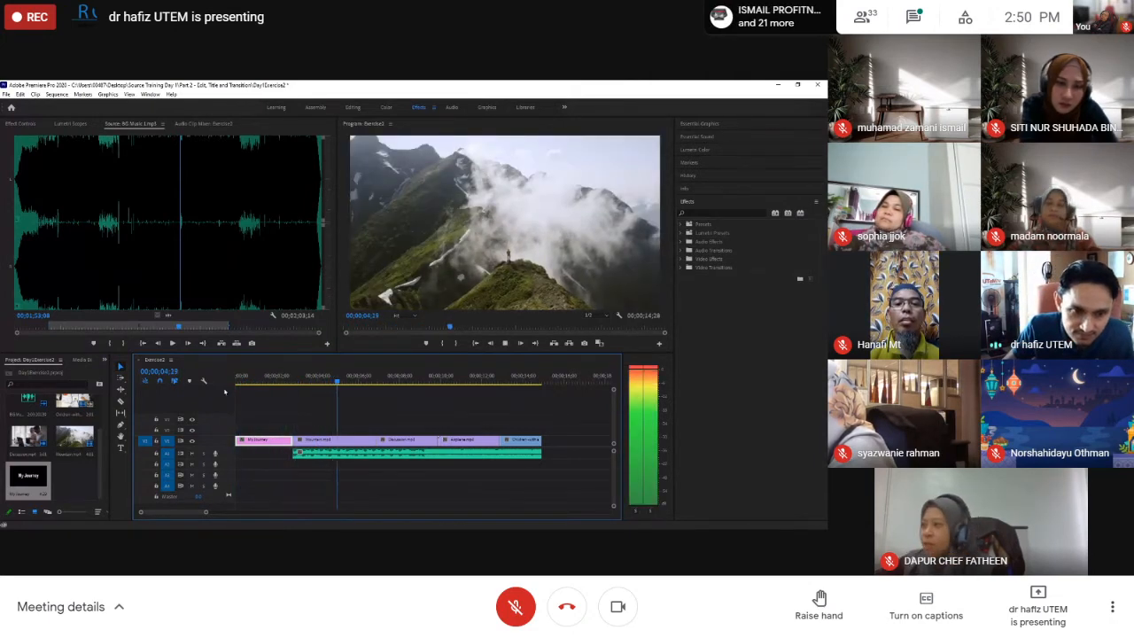
{"action": "key", "text": "space"}
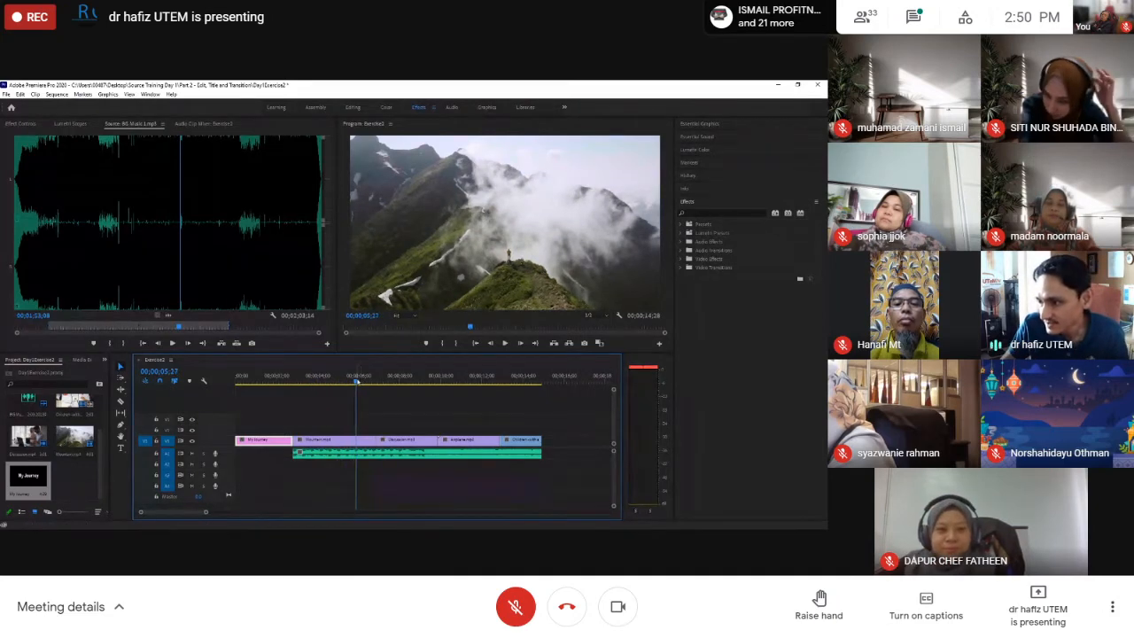
{"action": "key", "text": "Home"}
{"action": "key", "text": "space"}
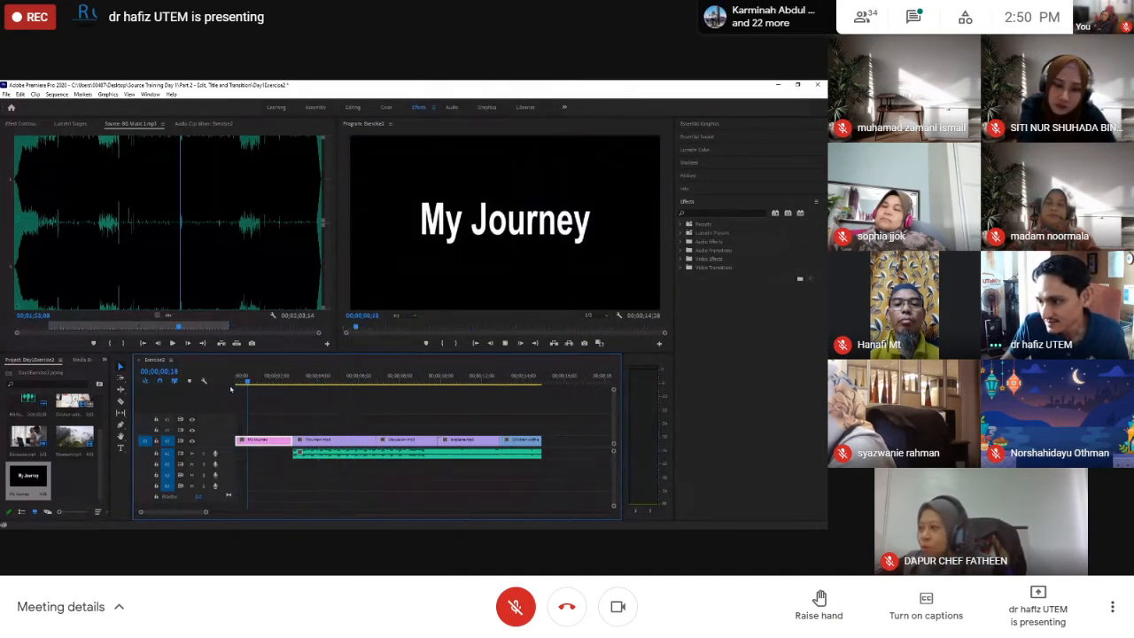
- Try moving the whole music clip to the sequence start under the title, and undo the move
{"action": "left_click", "coordinate": [351, 455]}
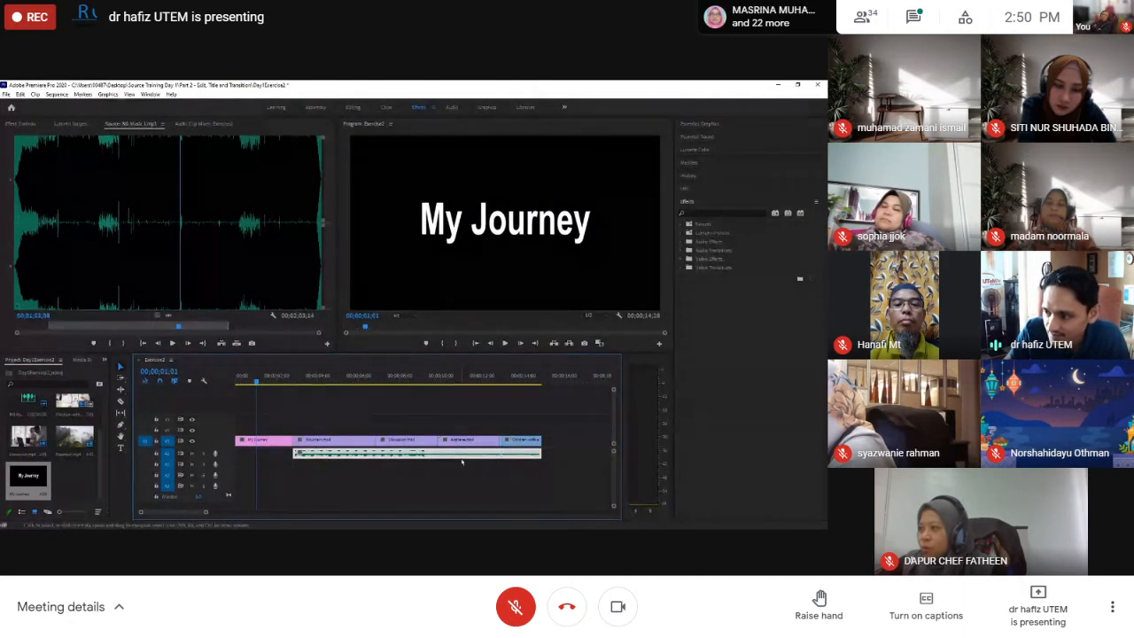
{"action": "left_click_drag", "start_coordinate": [460, 456], "coordinate": [401, 455]}
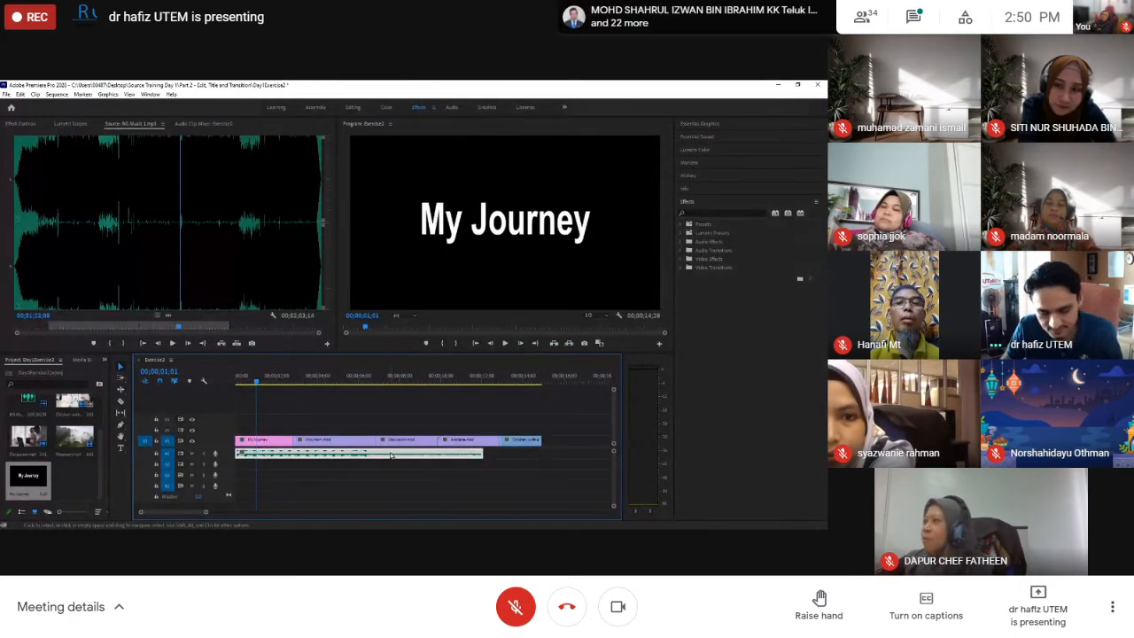
{"action": "key", "text": "ctrl+z"}
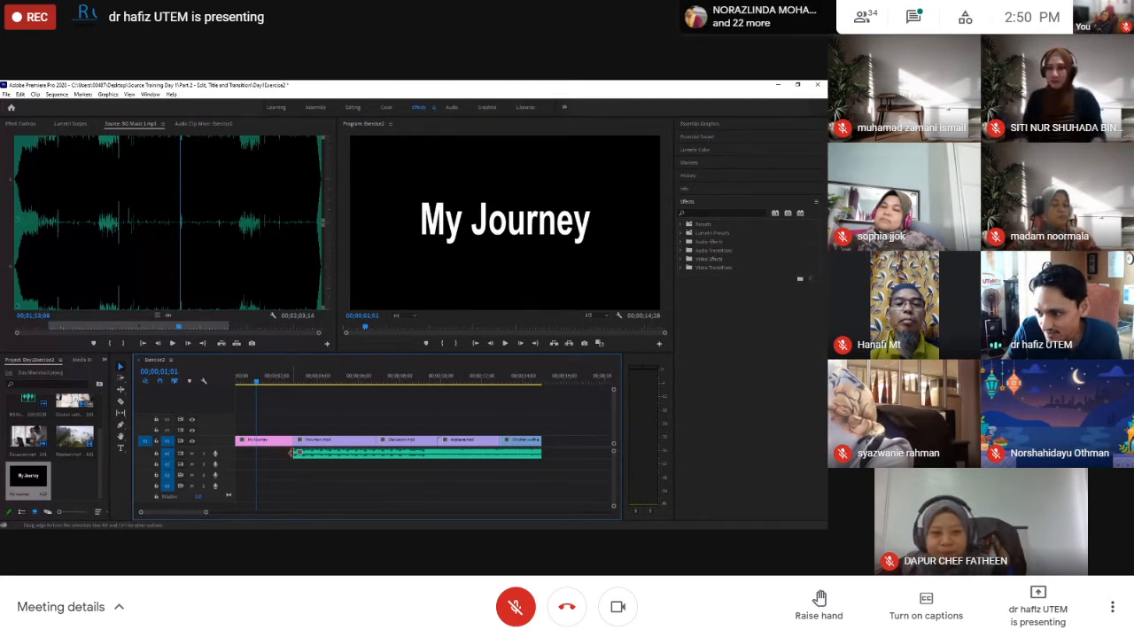
- Extend the start of the music clip back to the sequence start beneath the My Journey title, and play the transition into Mountain
{"action": "left_click_drag", "start_coordinate": [295, 453], "coordinate": [235, 455]}
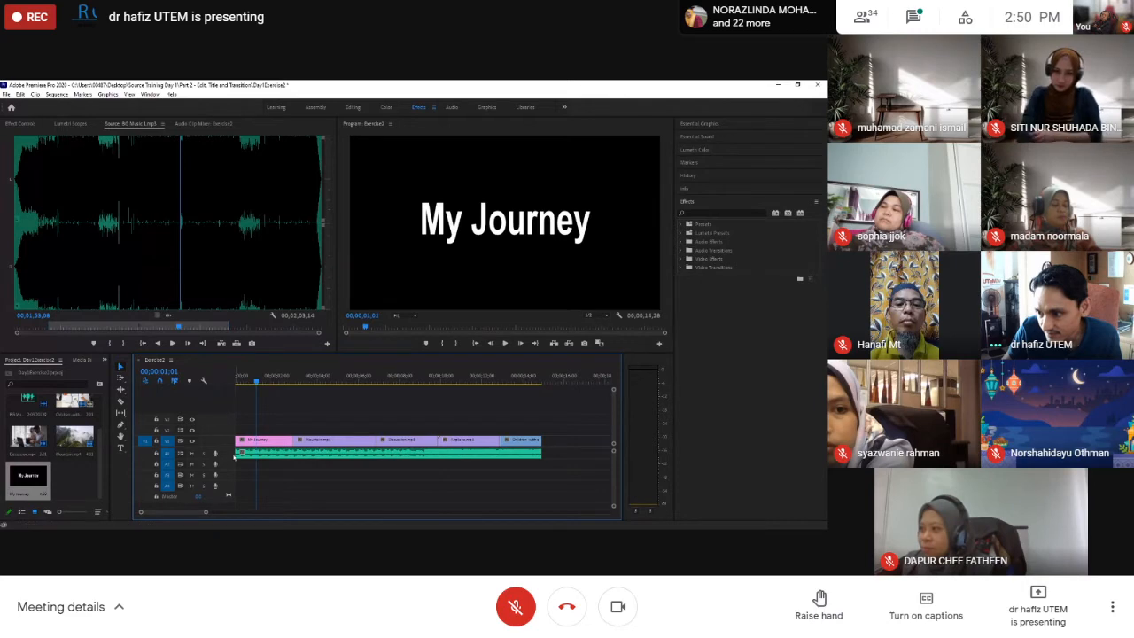
{"action": "key", "text": "space"}
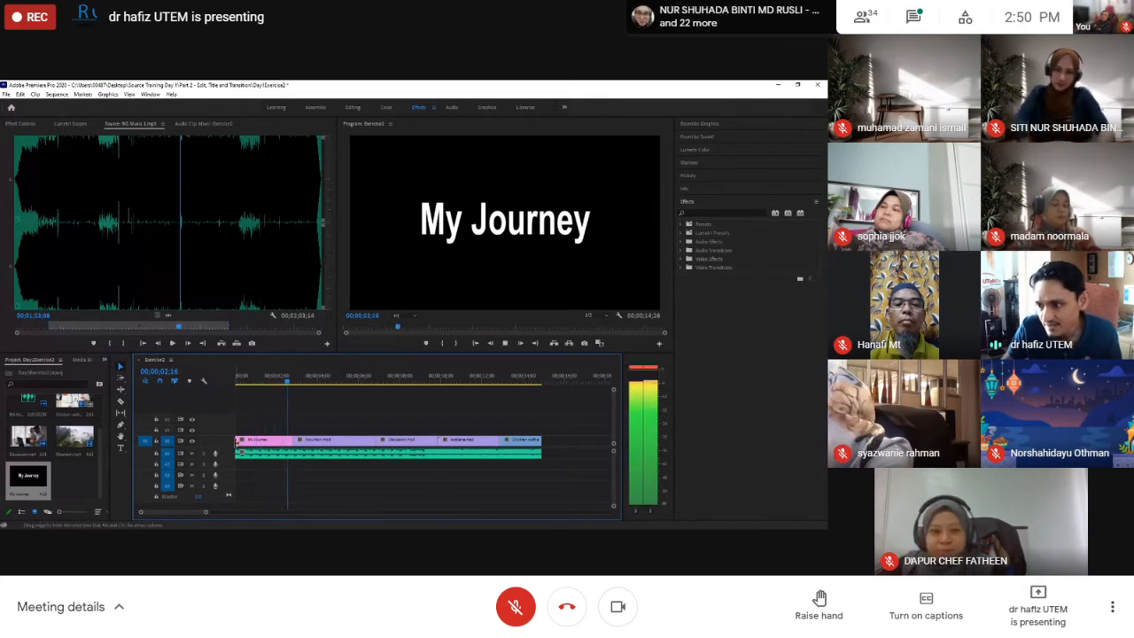
{"action": "key", "text": "space"}
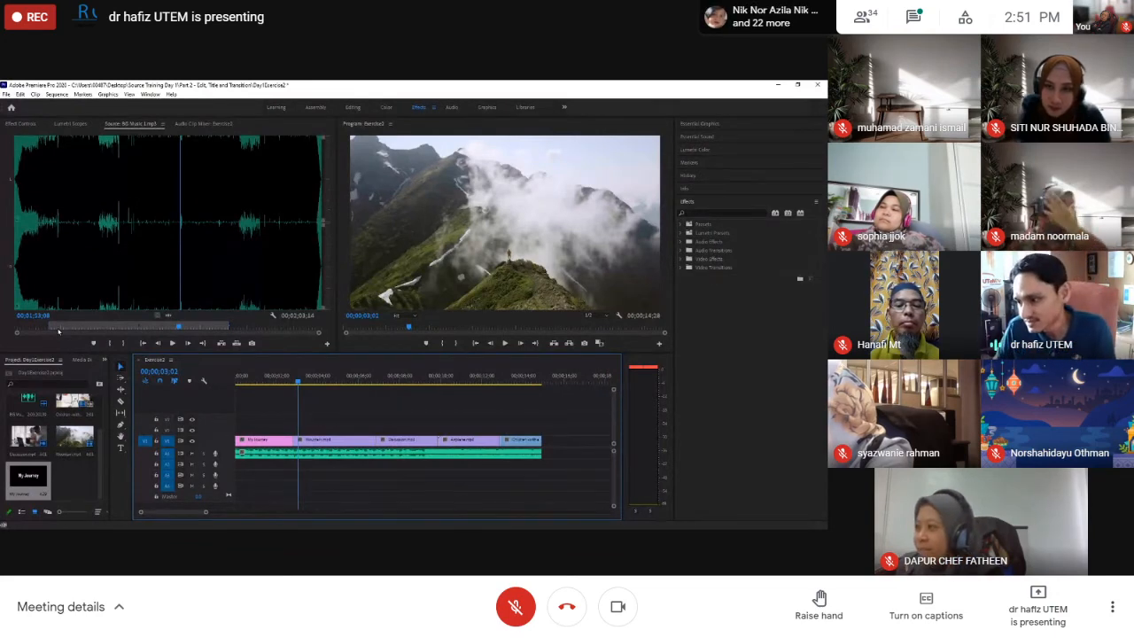
{"action": "left_click", "coordinate": [282, 453]}
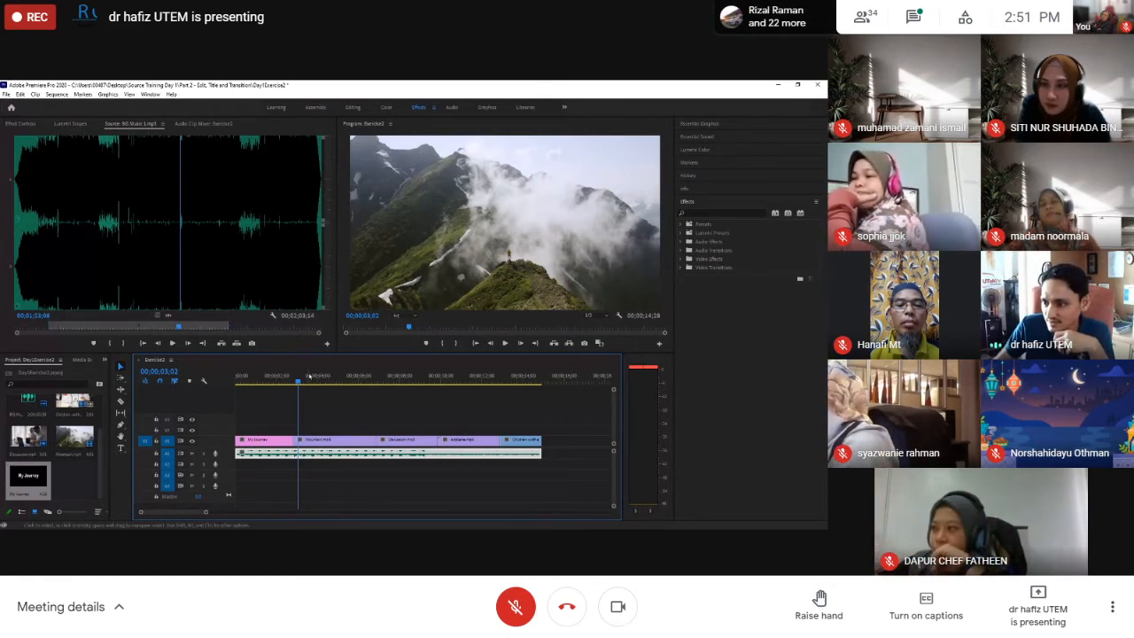
- Add the text "Kinabalu" with the Type tool over the Mountain footage, starting at 00;00;04;09
{"action": "left_click_drag", "start_coordinate": [299, 381], "coordinate": [225, 383]}
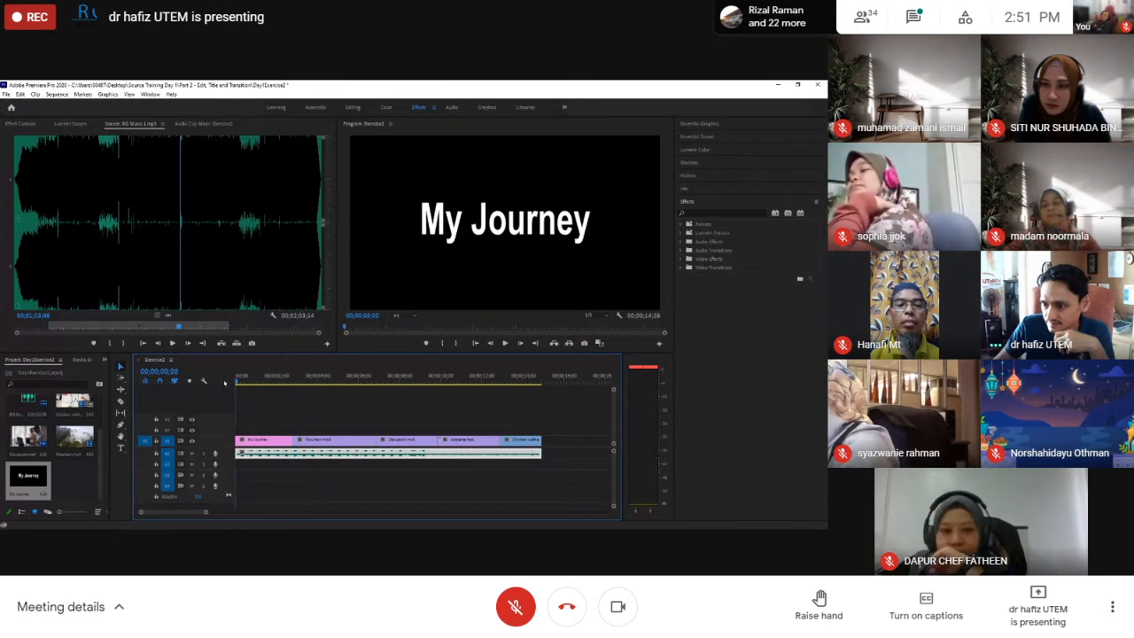
{"action": "left_click", "coordinate": [120, 449]}
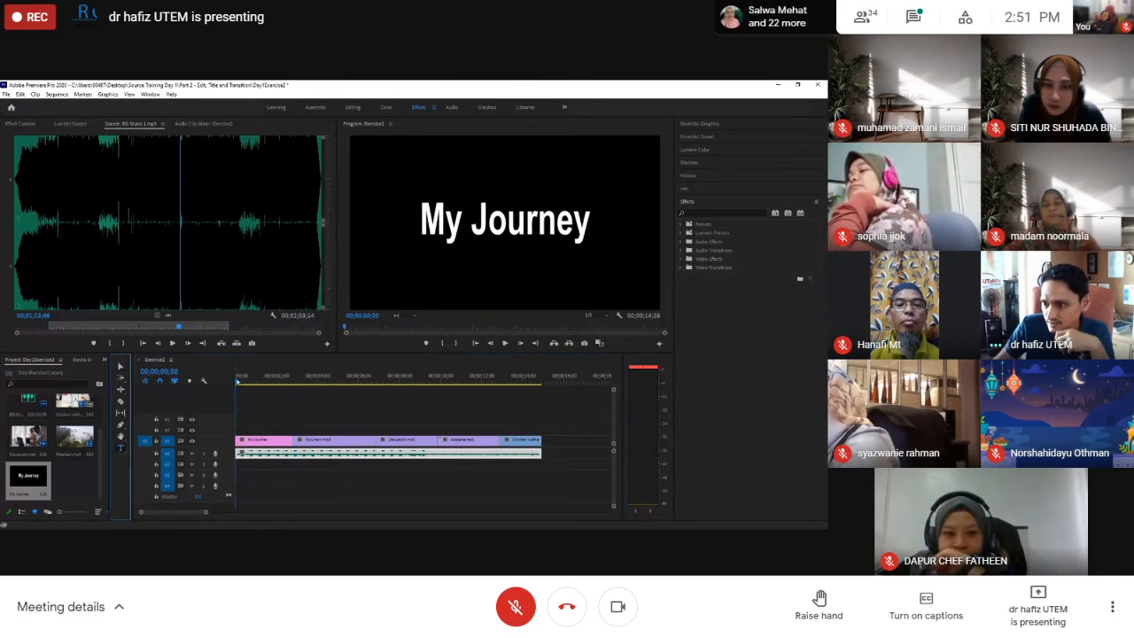
{"action": "left_click", "coordinate": [241, 381]}
{"action": "left_click", "coordinate": [324, 383]}
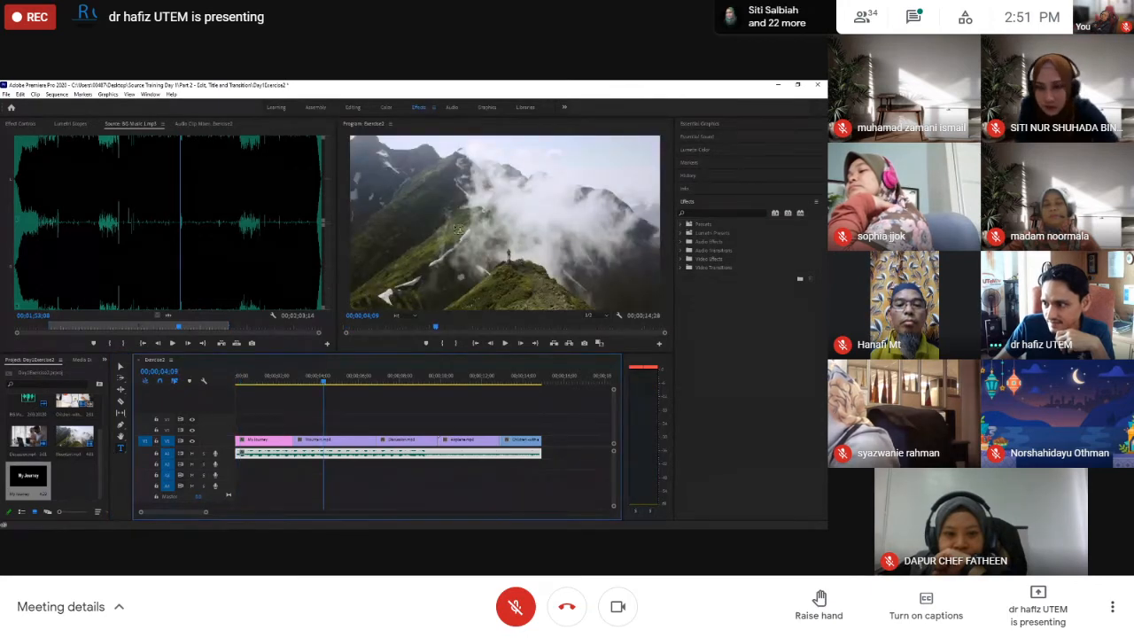
{"action": "left_click", "coordinate": [457, 230]}
{"action": "left_click", "coordinate": [473, 275]}
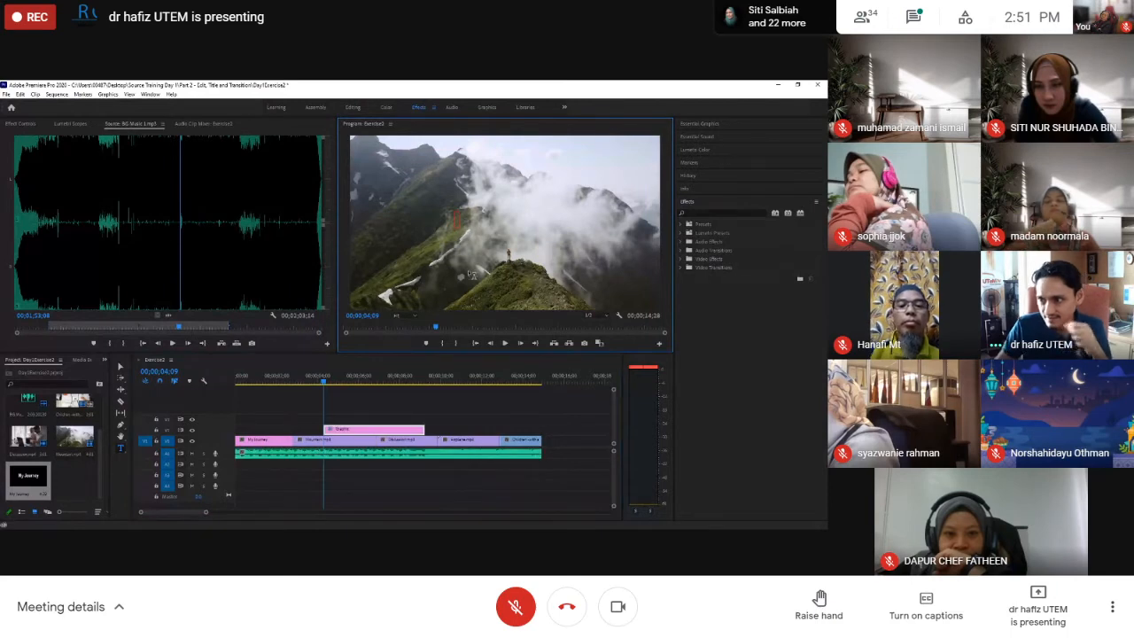
{"action": "type", "text": "Kina"}
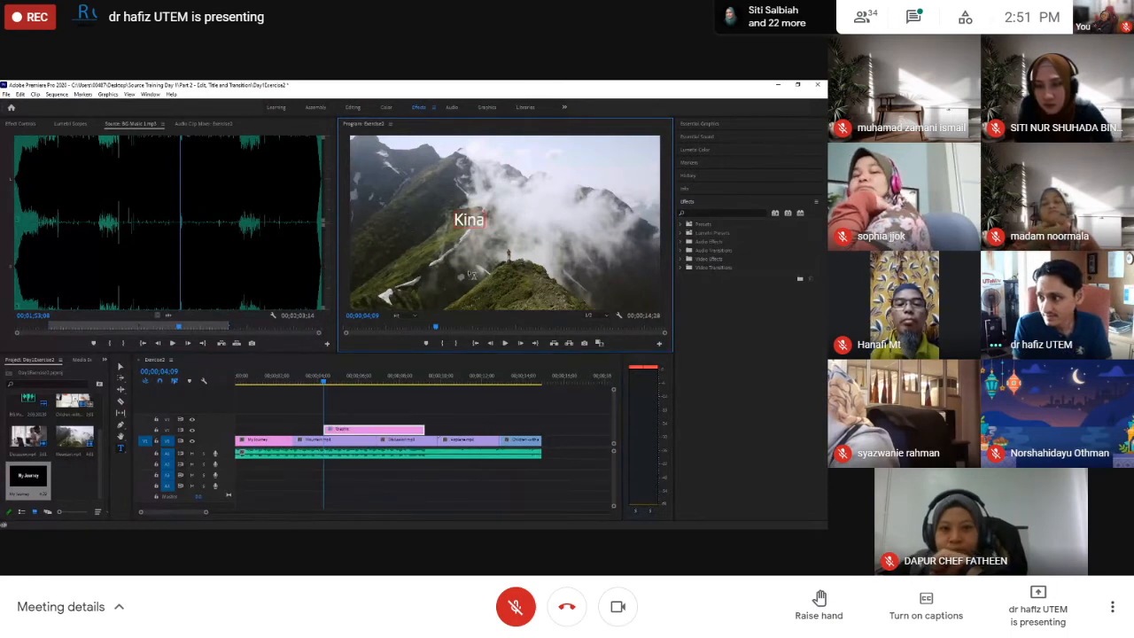
{"action": "type", "text": "bali"}
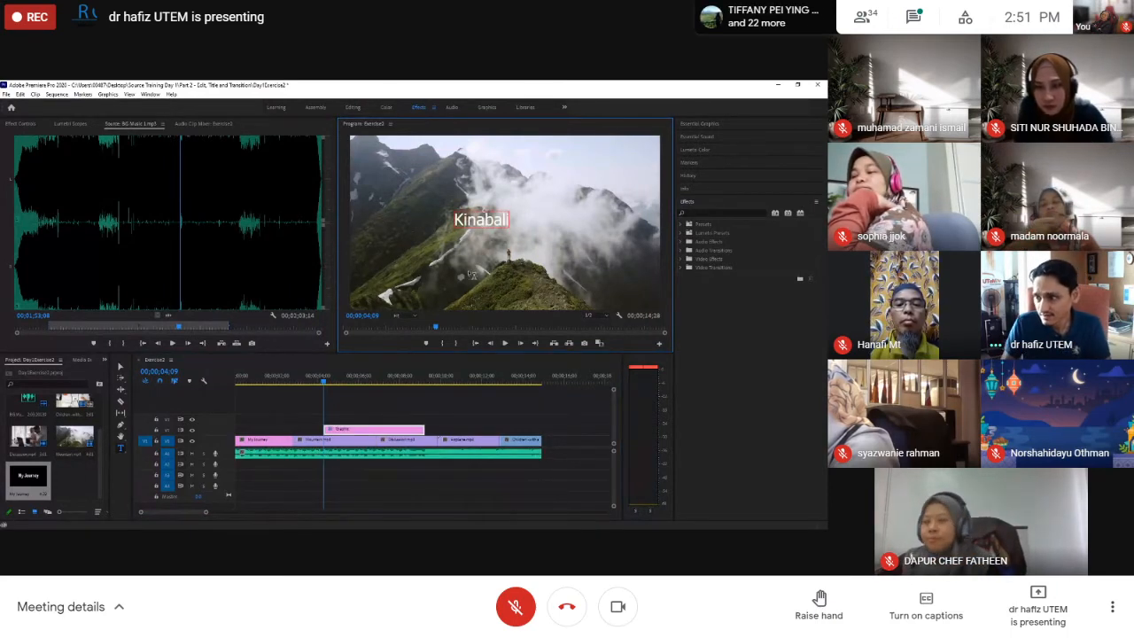
{"action": "key", "text": "BackSpace"}
{"action": "type", "text": "u"}
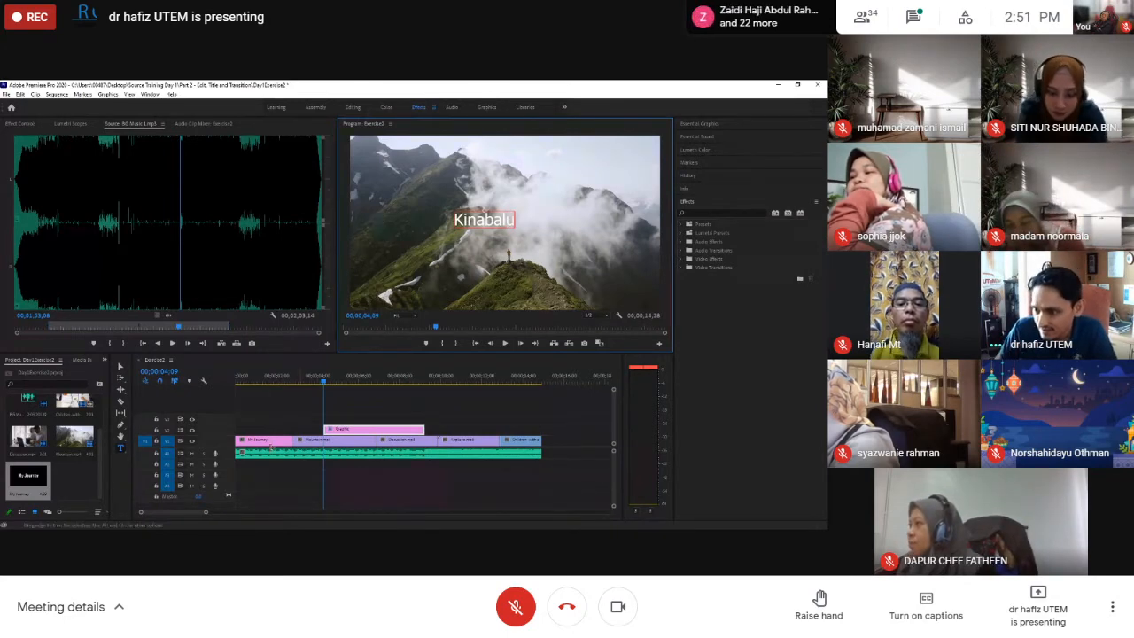
- Shift the Kinabalu title clip slightly later on V2 and enlarge its text across the middle of the frame
{"action": "left_click", "coordinate": [123, 365]}
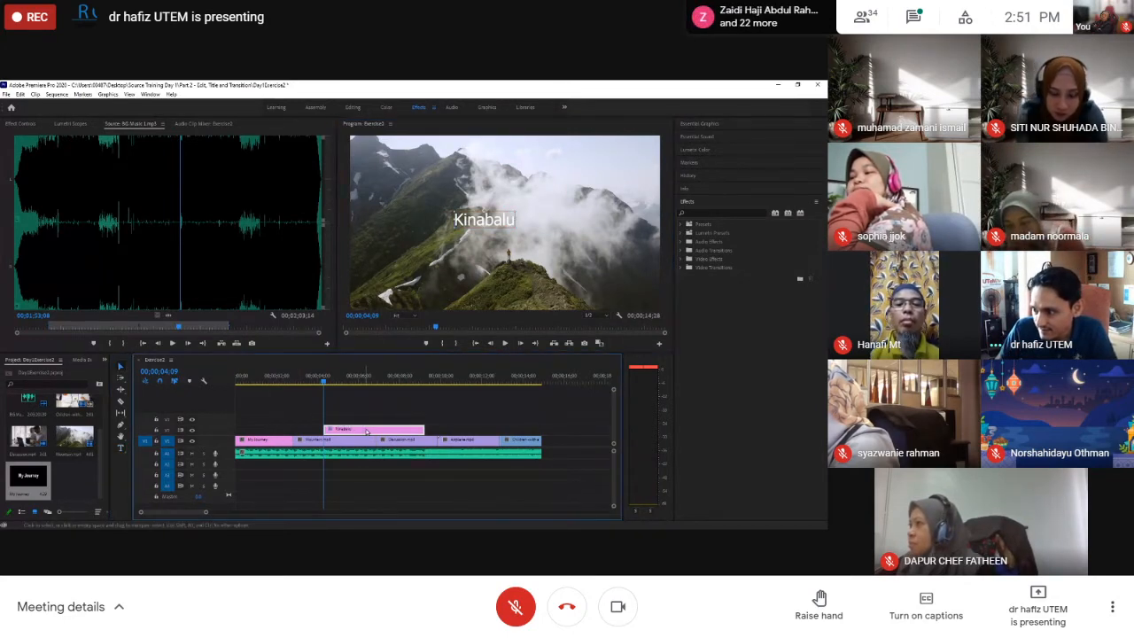
{"action": "left_click_drag", "start_coordinate": [366, 431], "coordinate": [374, 432]}
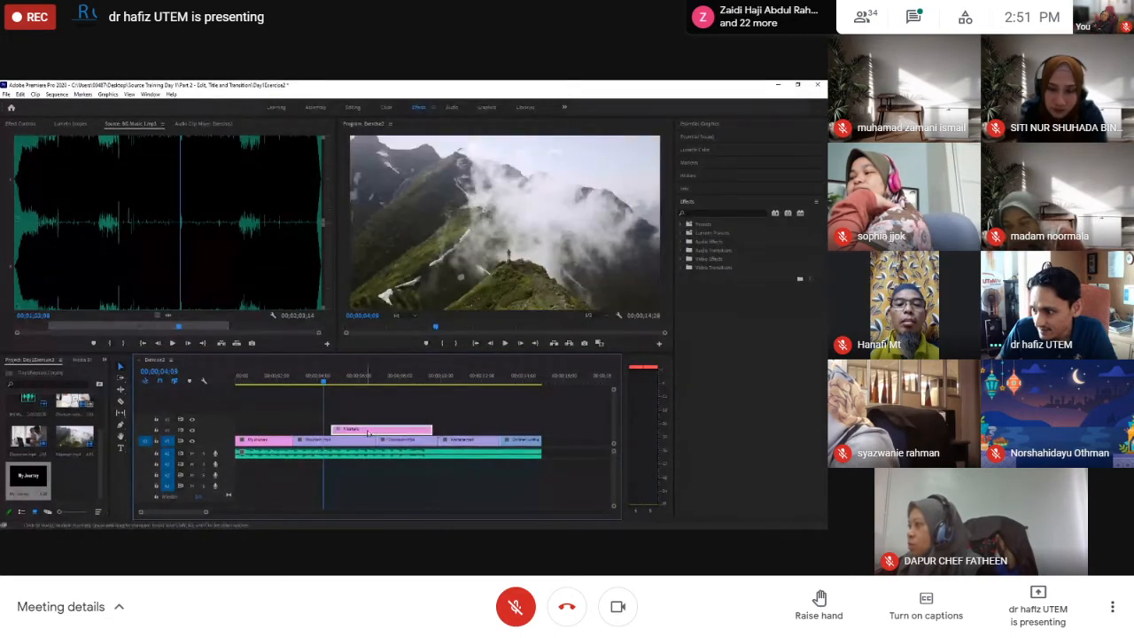
{"action": "left_click_drag", "start_coordinate": [325, 381], "coordinate": [375, 387]}
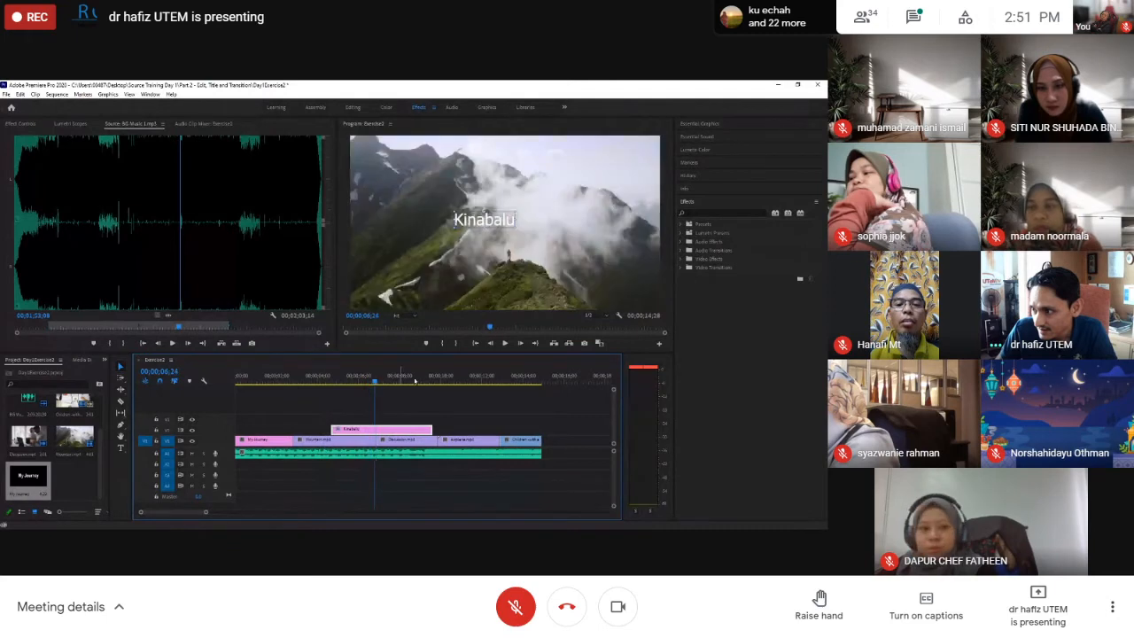
{"action": "mouse_move", "coordinate": [520, 222]}
{"action": "left_mouse_down"}
{"action": "mouse_move", "coordinate": [570, 230]}
{"action": "mouse_move", "coordinate": [526, 242]}
{"action": "left_mouse_up"}
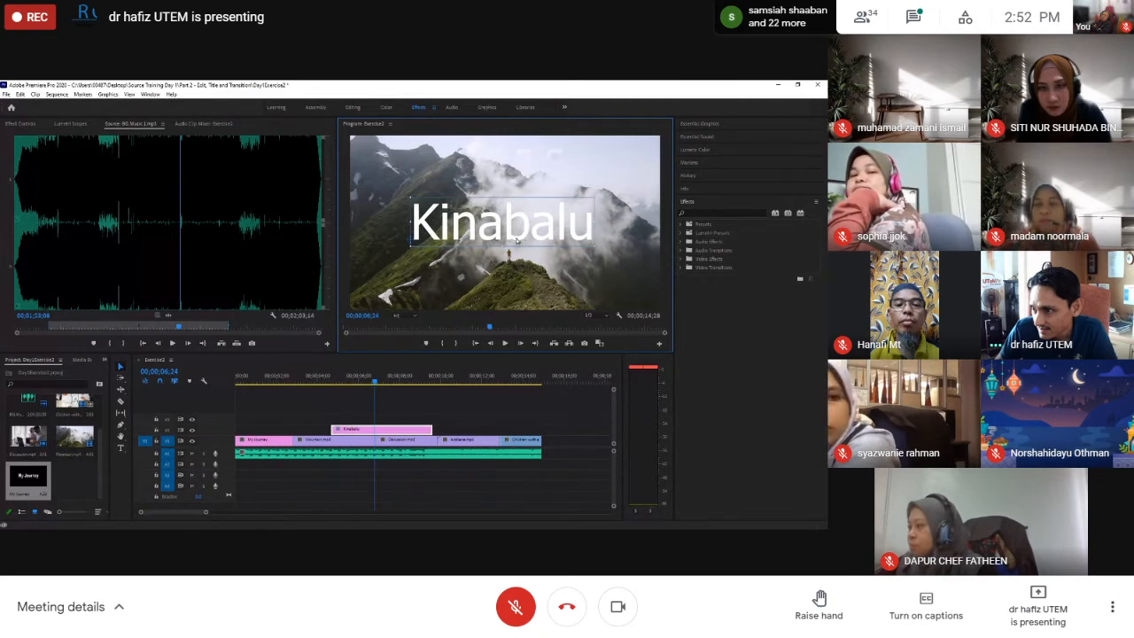
{"action": "double_click", "coordinate": [515, 235]}
{"action": "left_click", "coordinate": [537, 292]}
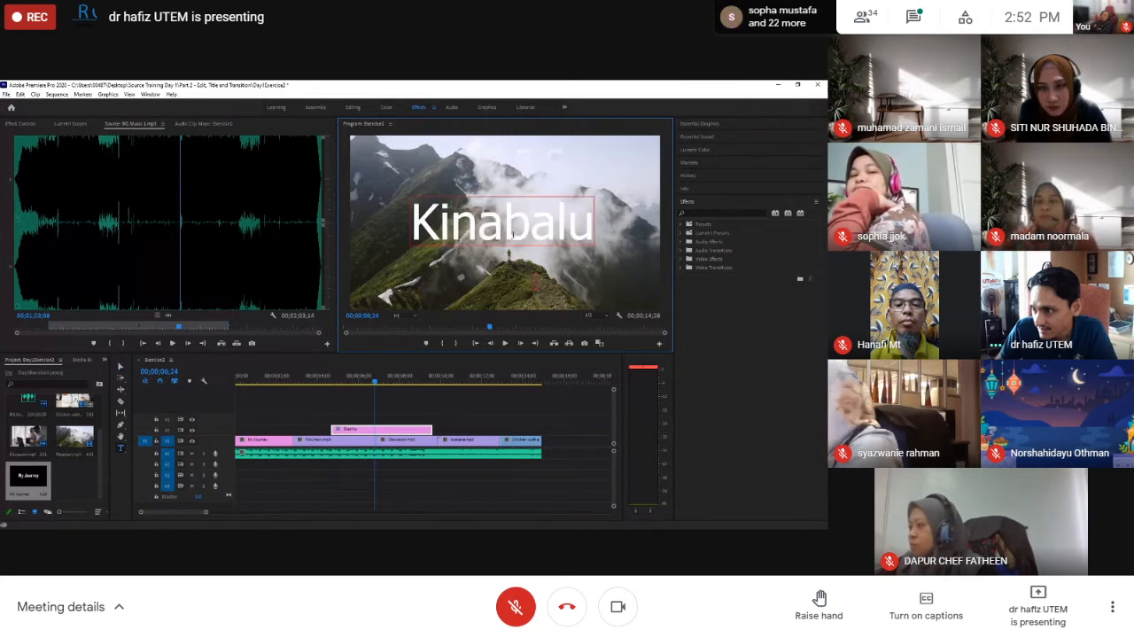
{"action": "left_click", "coordinate": [121, 366]}
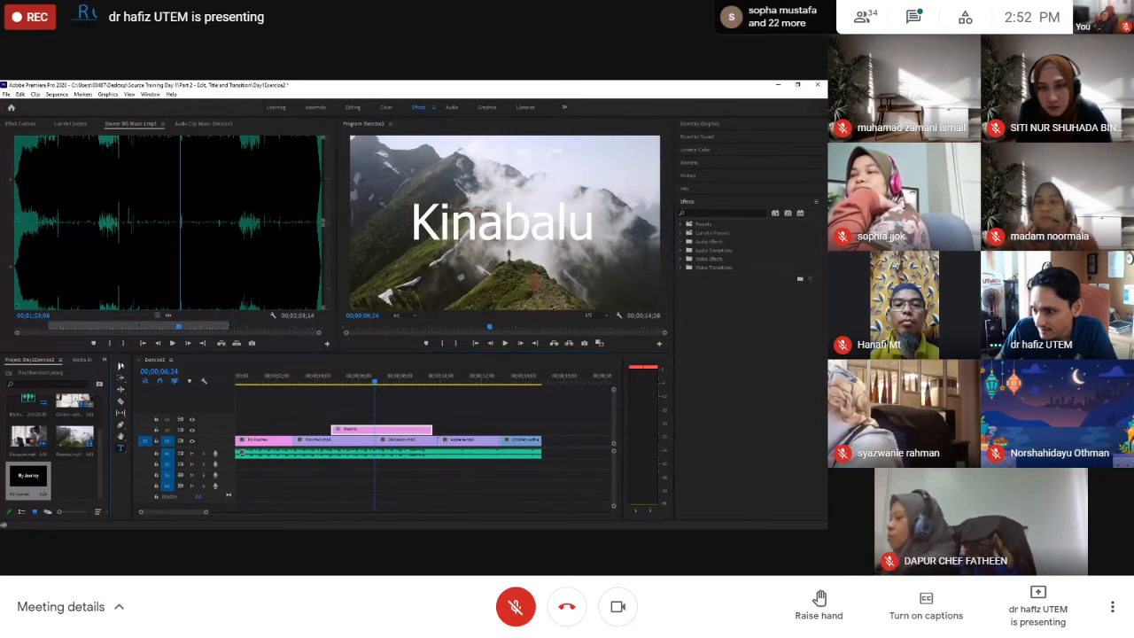
{"action": "left_click", "coordinate": [535, 279]}
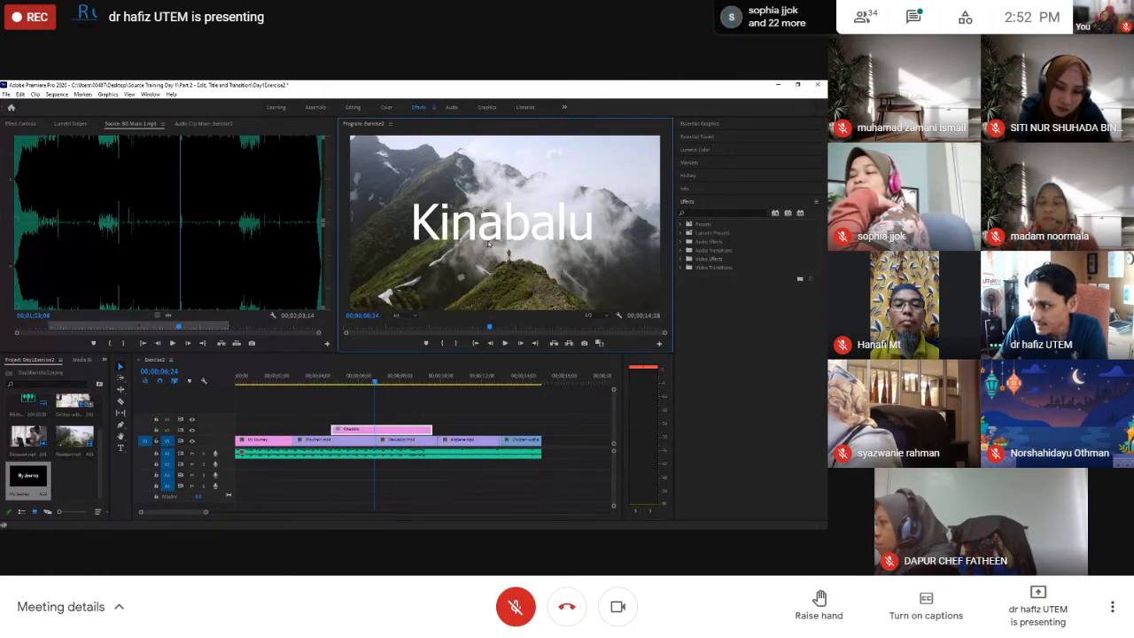
- Examine the Kinabalu title's text and motion properties in Effect Controls, collapsing the text properties
{"action": "left_click", "coordinate": [20, 123]}
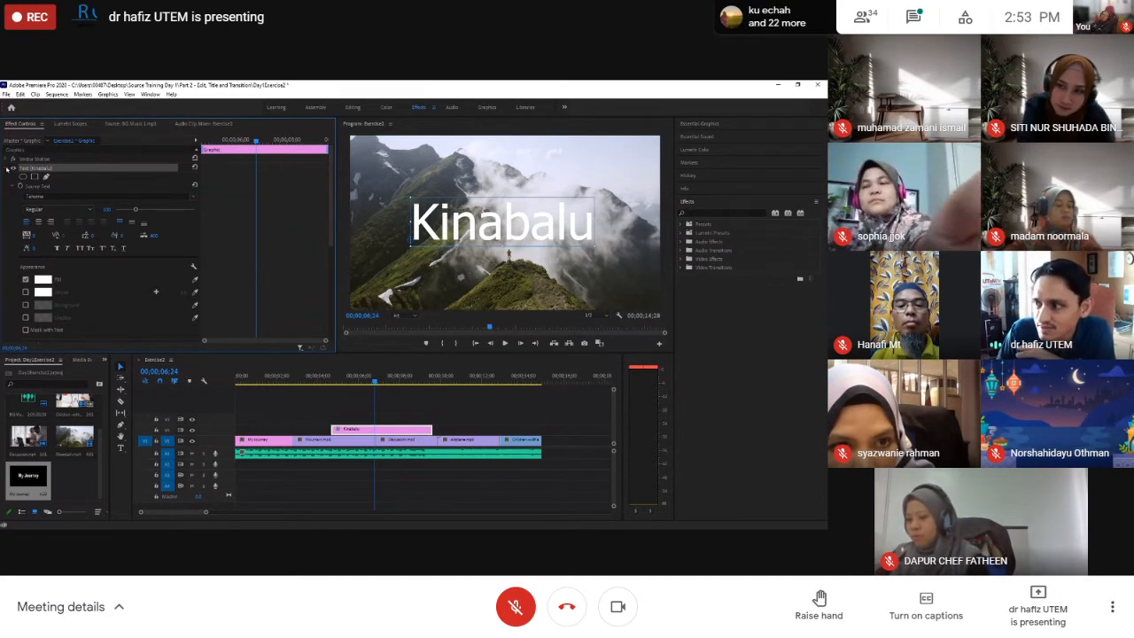
{"action": "left_click", "coordinate": [8, 168]}
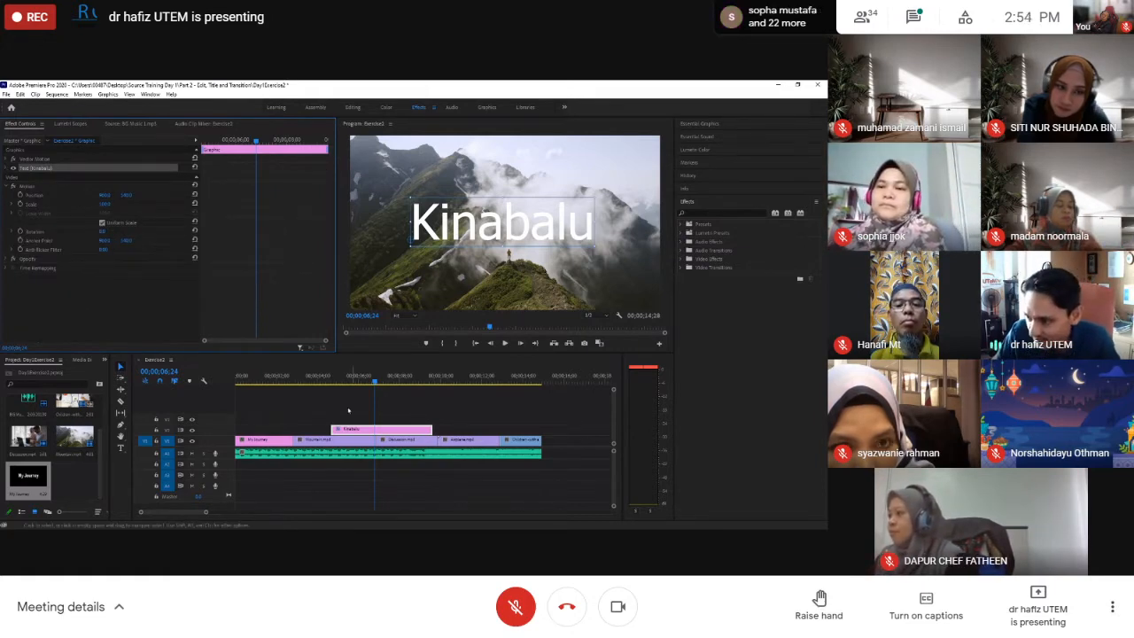
{"action": "left_click", "coordinate": [286, 441]}
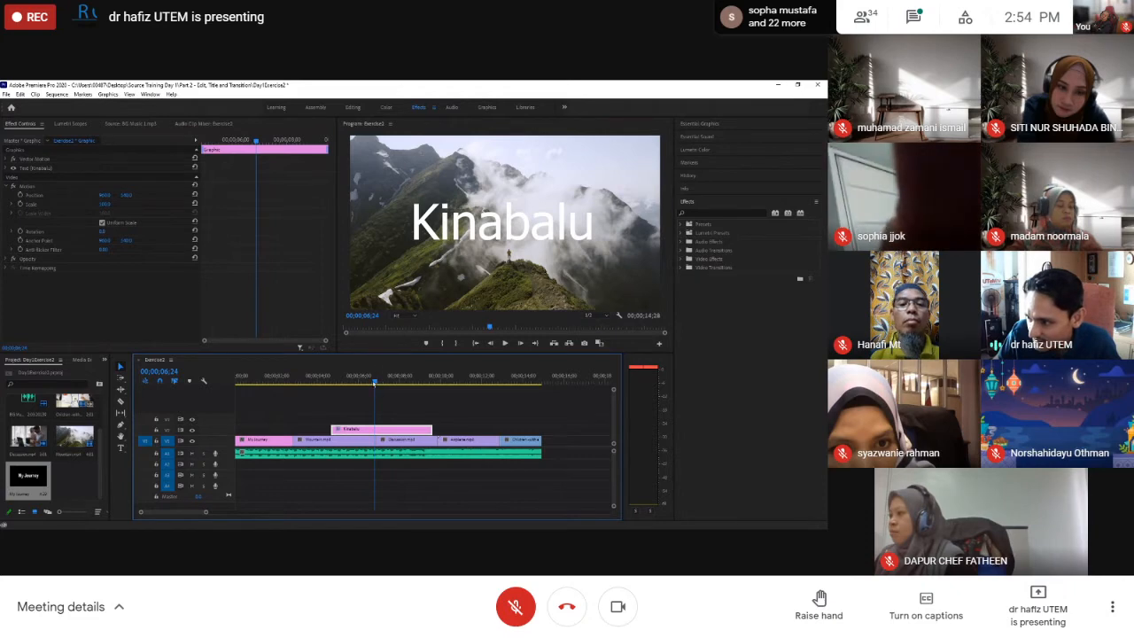
- Delete the Kinabalu title clip from V2
{"action": "left_click_drag", "start_coordinate": [374, 383], "coordinate": [315, 390]}
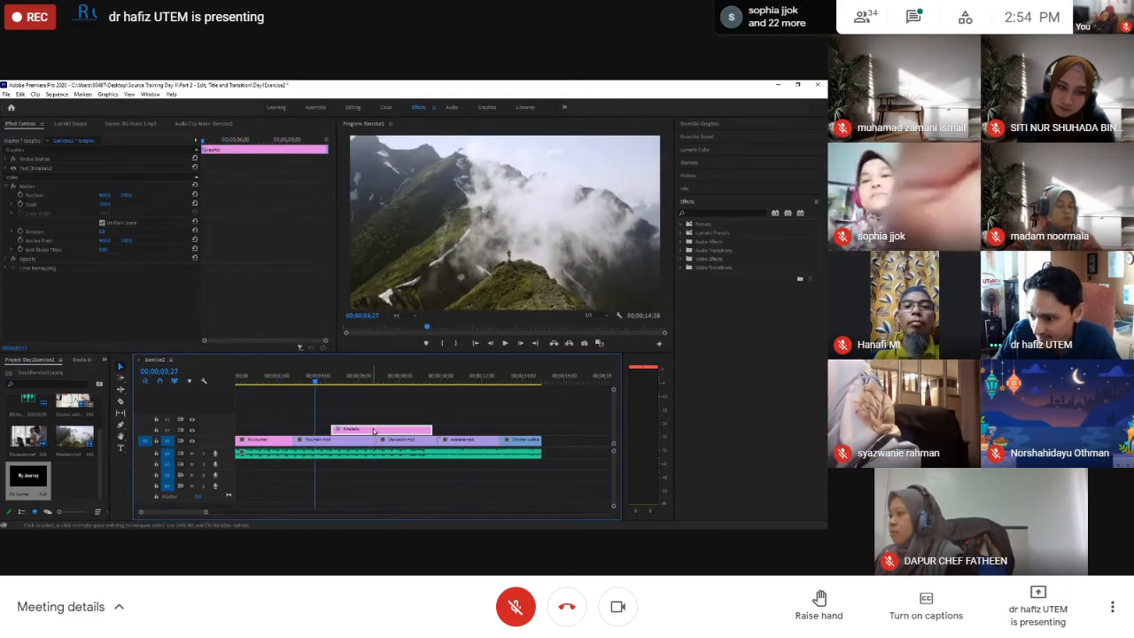
{"action": "key", "text": "Delete"}
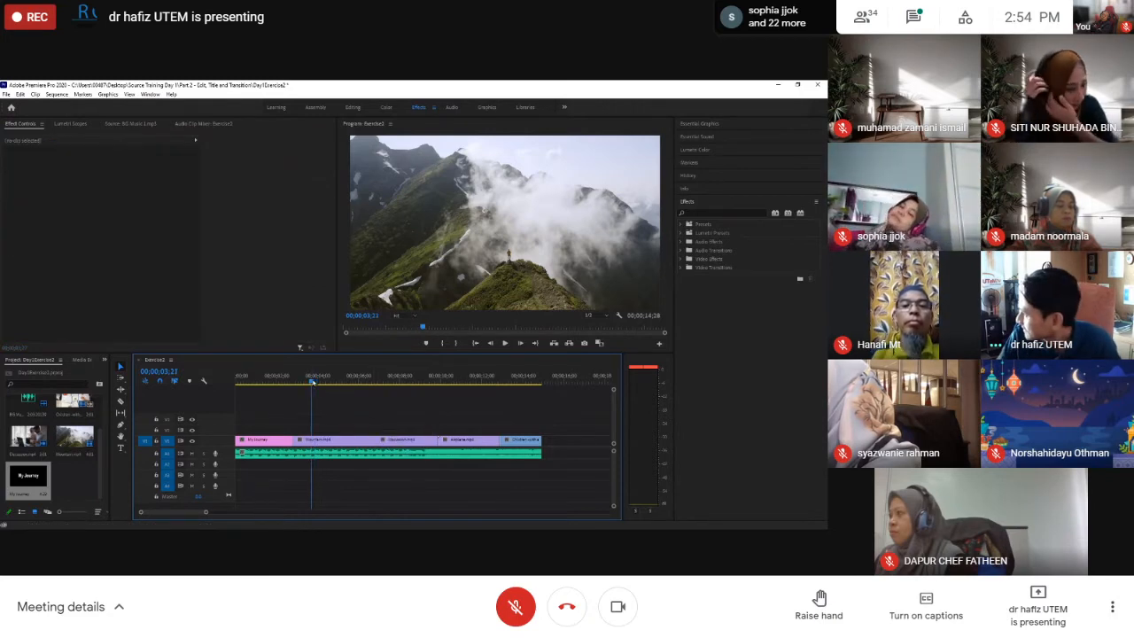
- Return the playhead to the sequence start and save the project
{"action": "left_click_drag", "start_coordinate": [309, 376], "coordinate": [224, 390]}
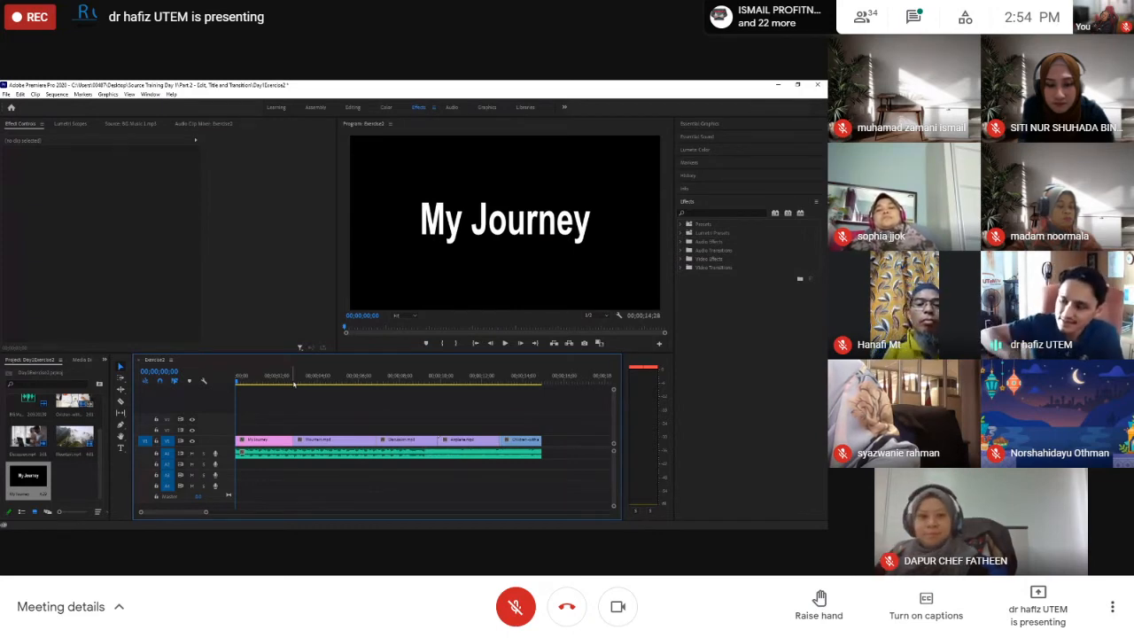
{"action": "key", "text": "ctrl+s"}
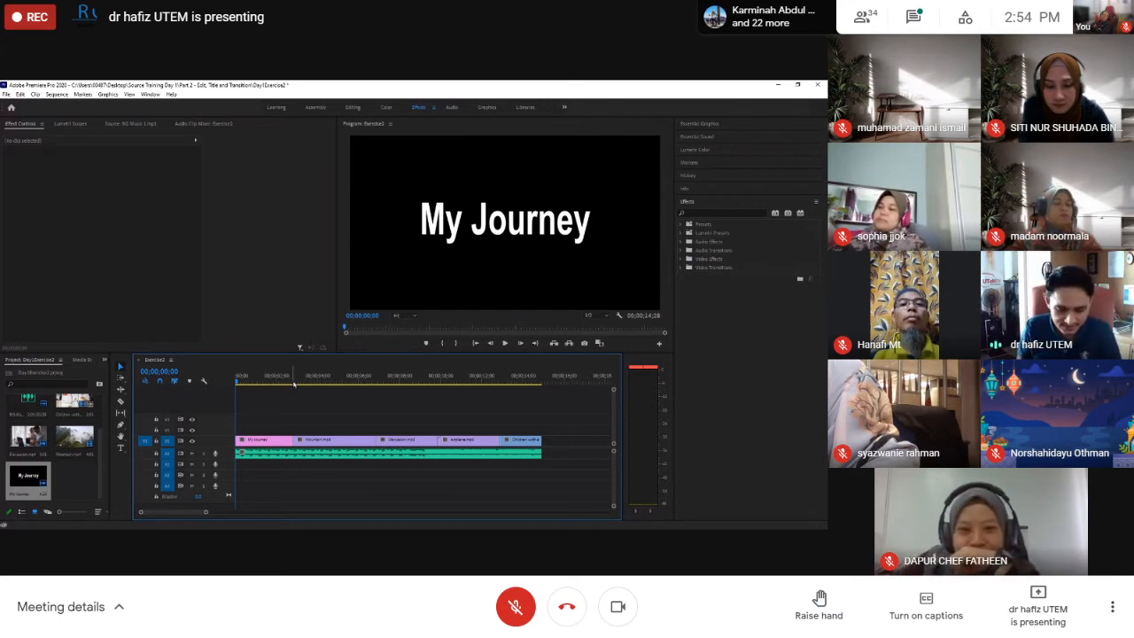
{"action": "key", "text": "ctrl+s"}
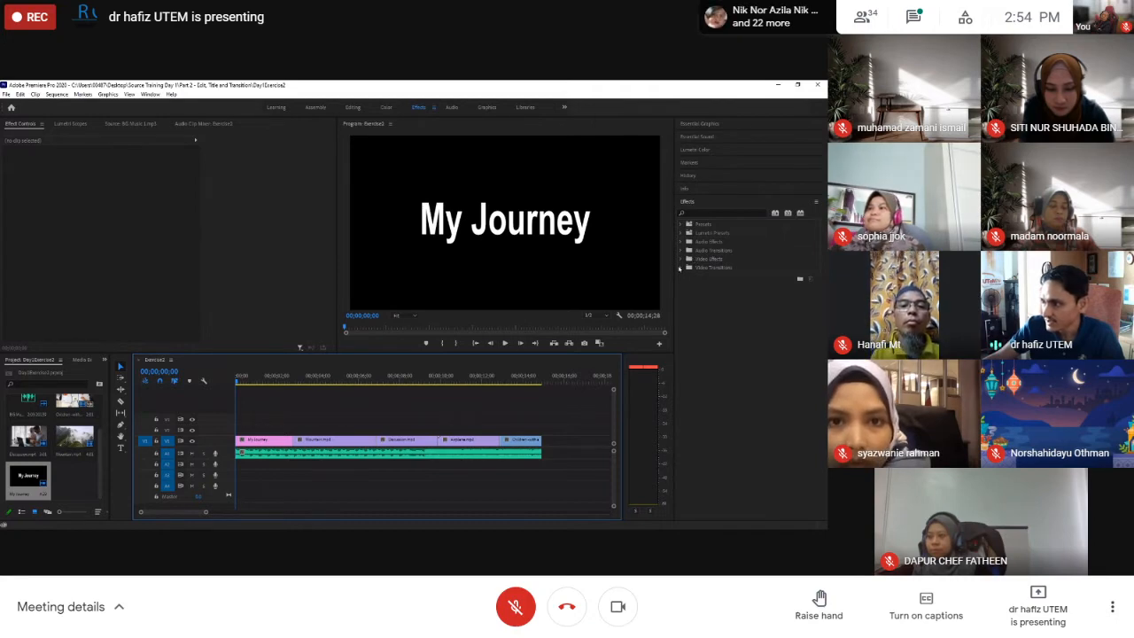
- Expand the Video Transitions category of effects and check where the Effects panel is enabled
{"action": "left_click", "coordinate": [682, 268]}
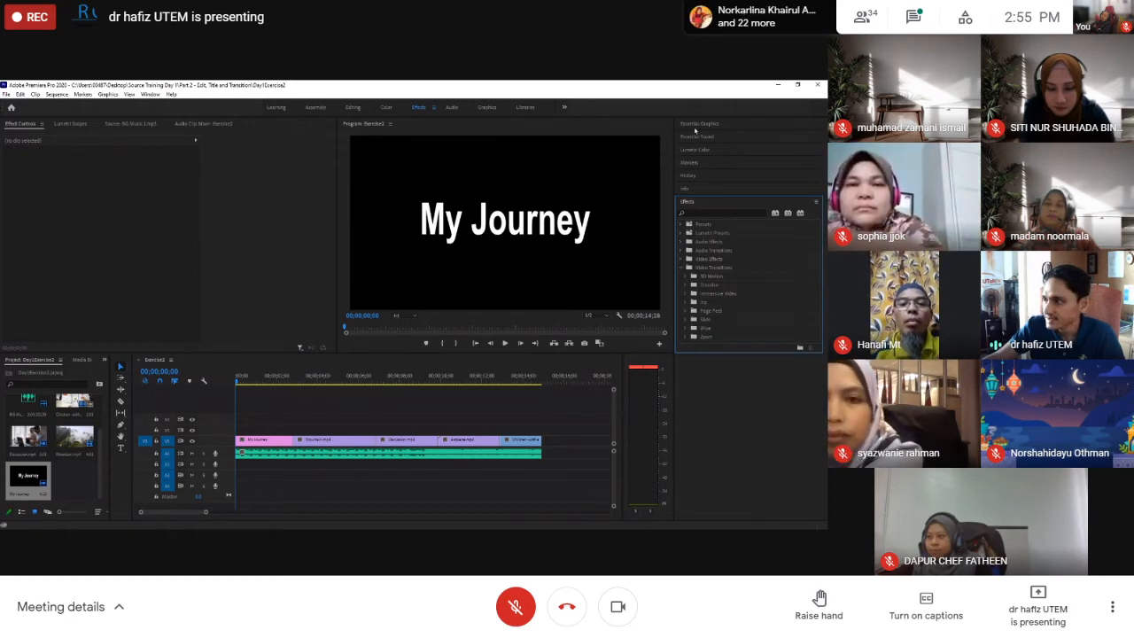
{"action": "left_click", "coordinate": [150, 93]}
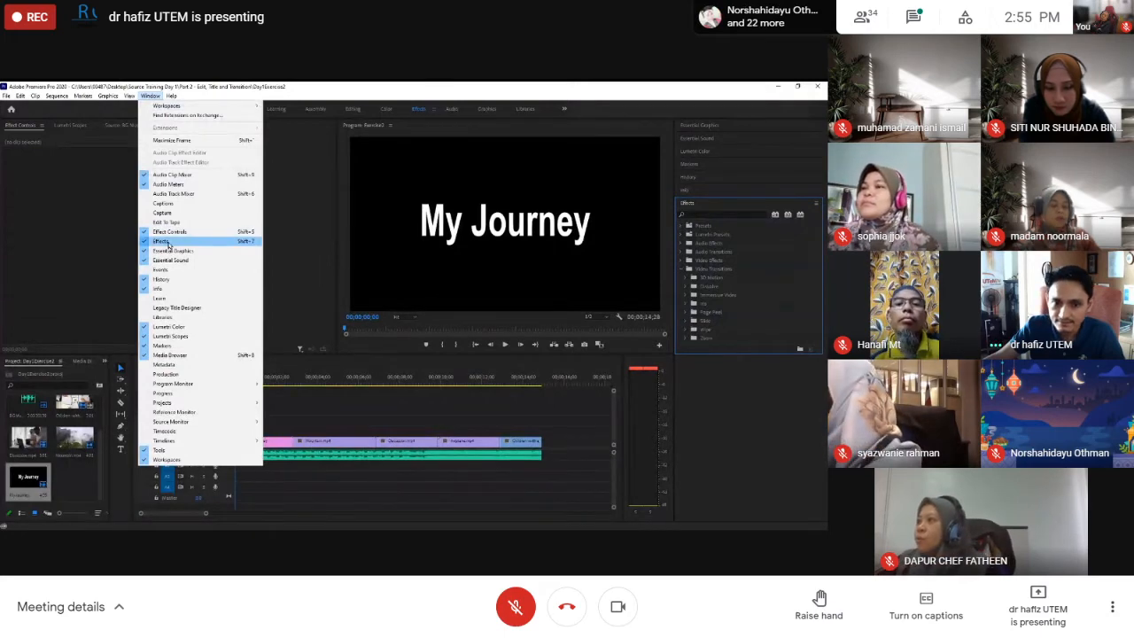
{"action": "left_click", "coordinate": [147, 100]}
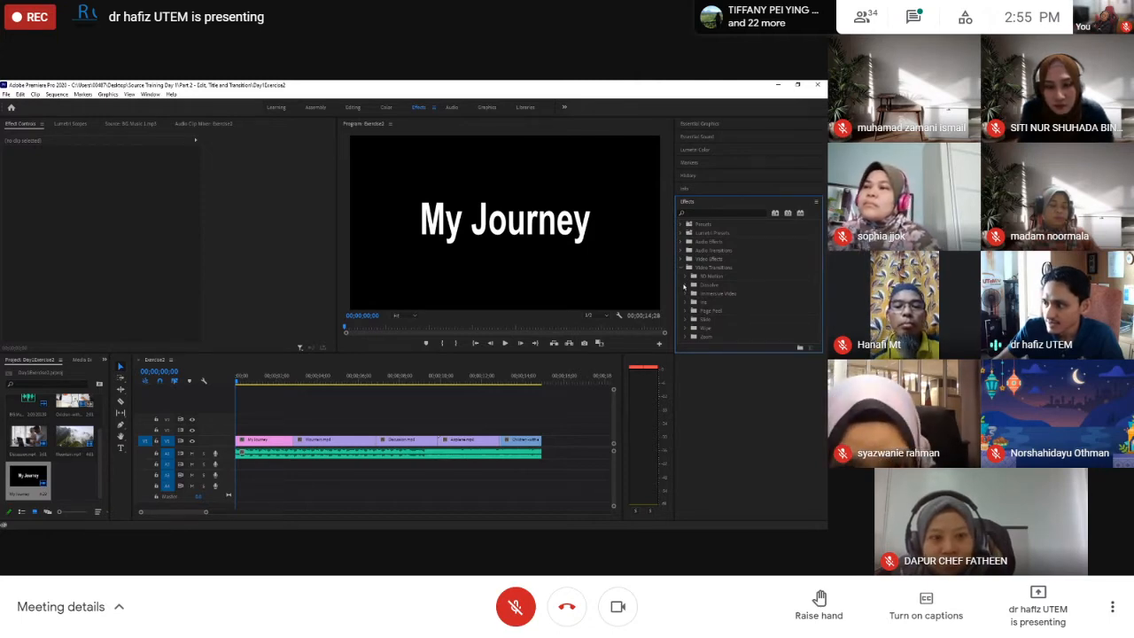
- Apply Cross Dissolve to the start of the My Journey title and to each cut through to the Children clip
{"action": "left_click", "coordinate": [684, 286]}
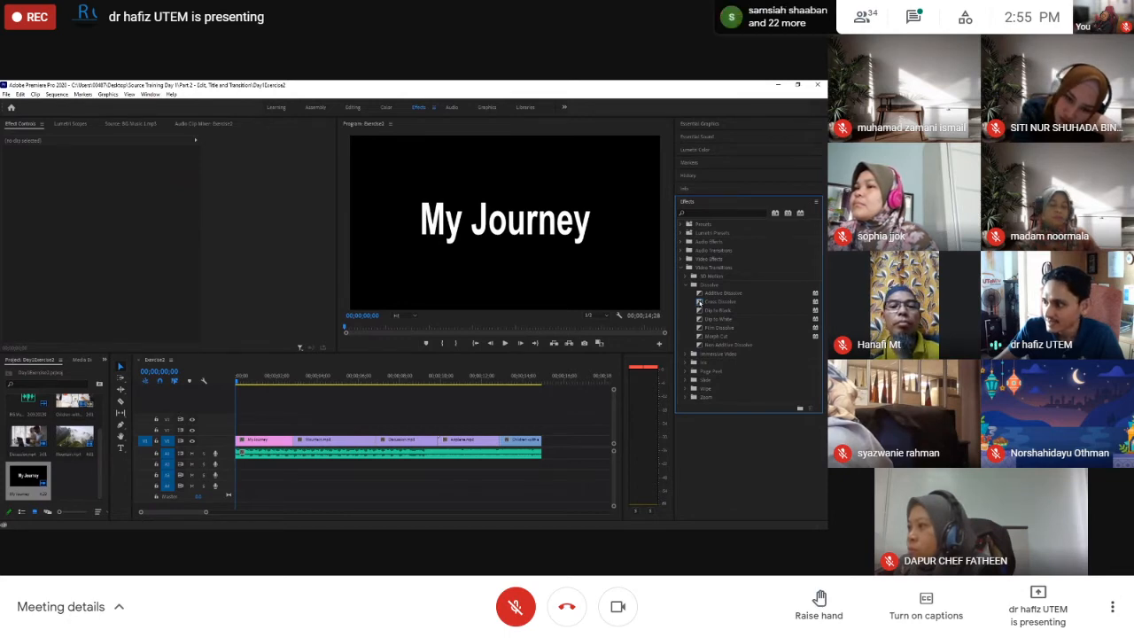
{"action": "left_click", "coordinate": [699, 303]}
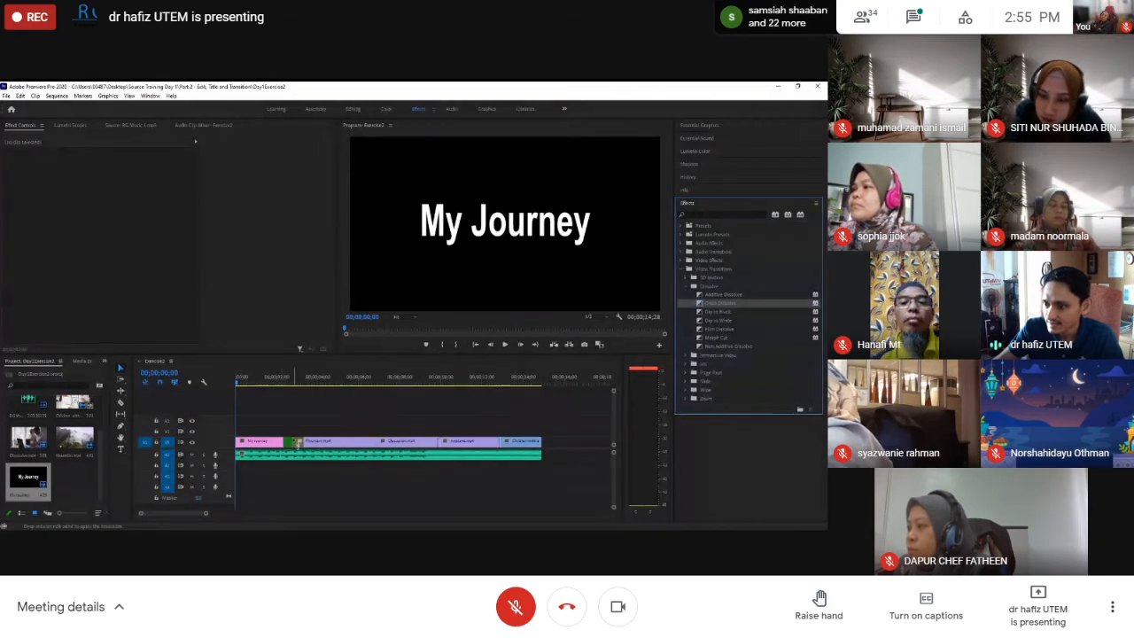
{"action": "left_click_drag", "start_coordinate": [297, 443], "coordinate": [239, 443]}
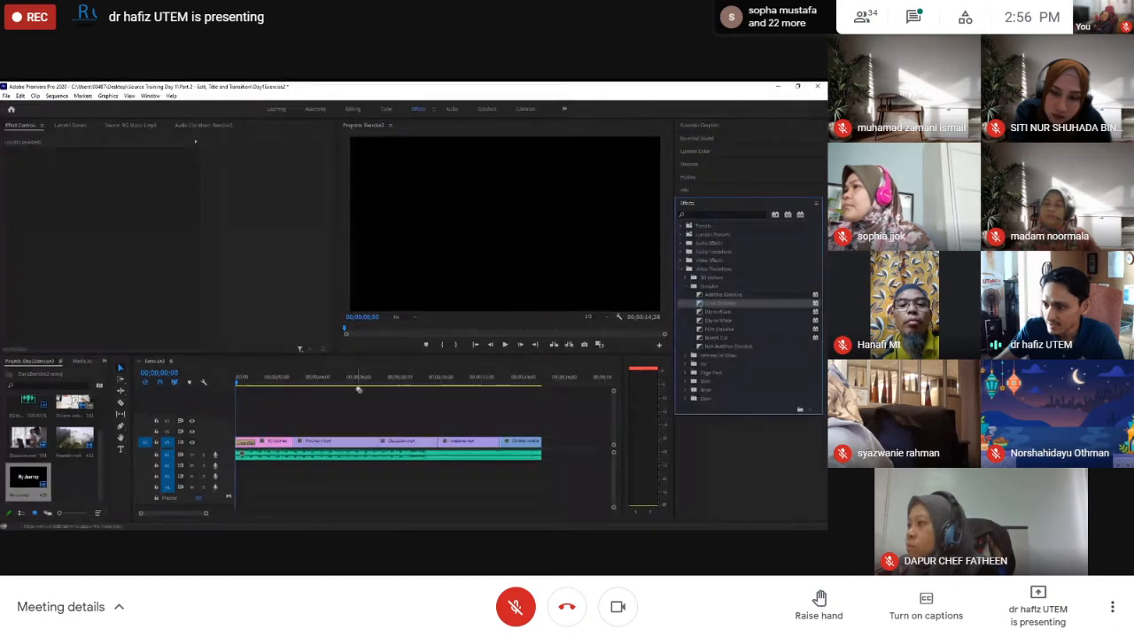
{"action": "left_click_drag", "start_coordinate": [296, 447], "coordinate": [293, 444]}
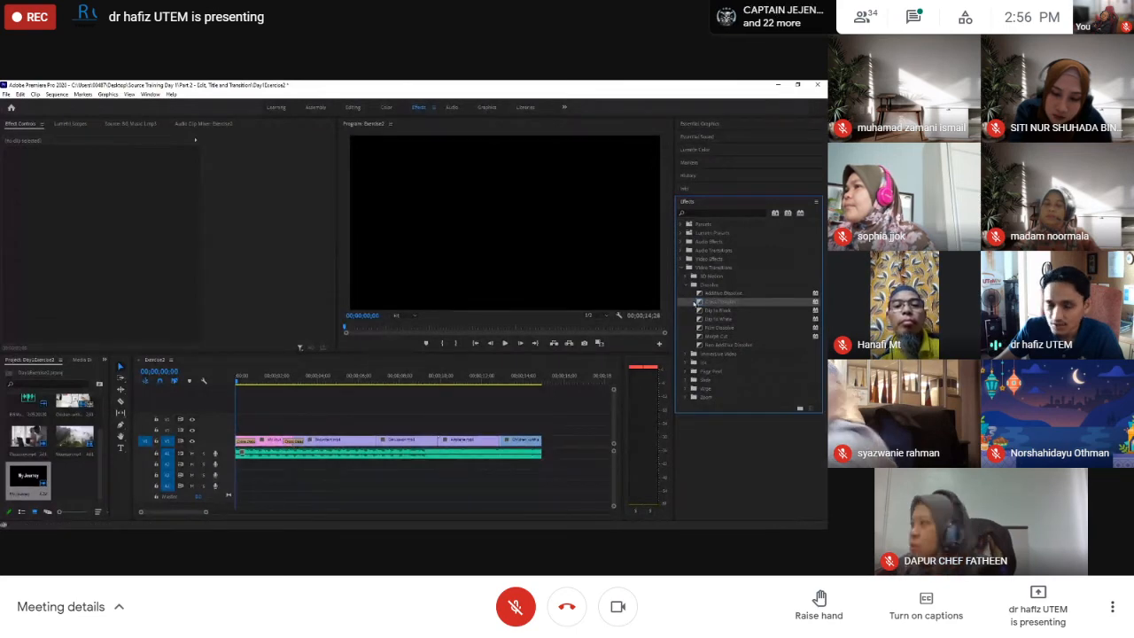
{"action": "left_click_drag", "start_coordinate": [700, 302], "coordinate": [378, 444]}
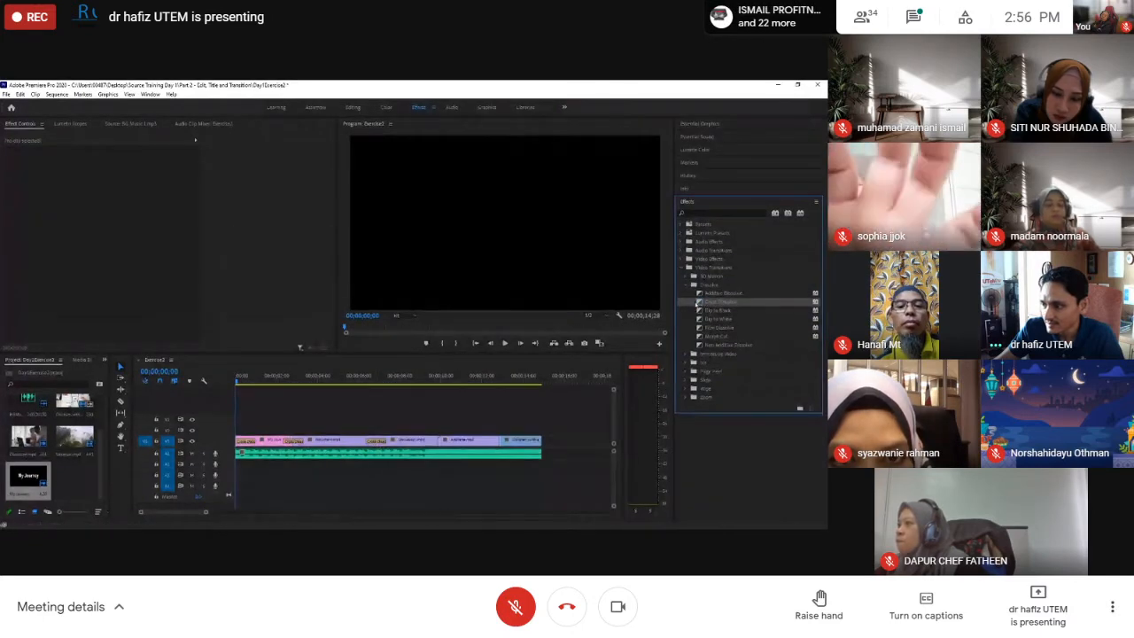
{"action": "left_click_drag", "start_coordinate": [706, 306], "coordinate": [441, 448]}
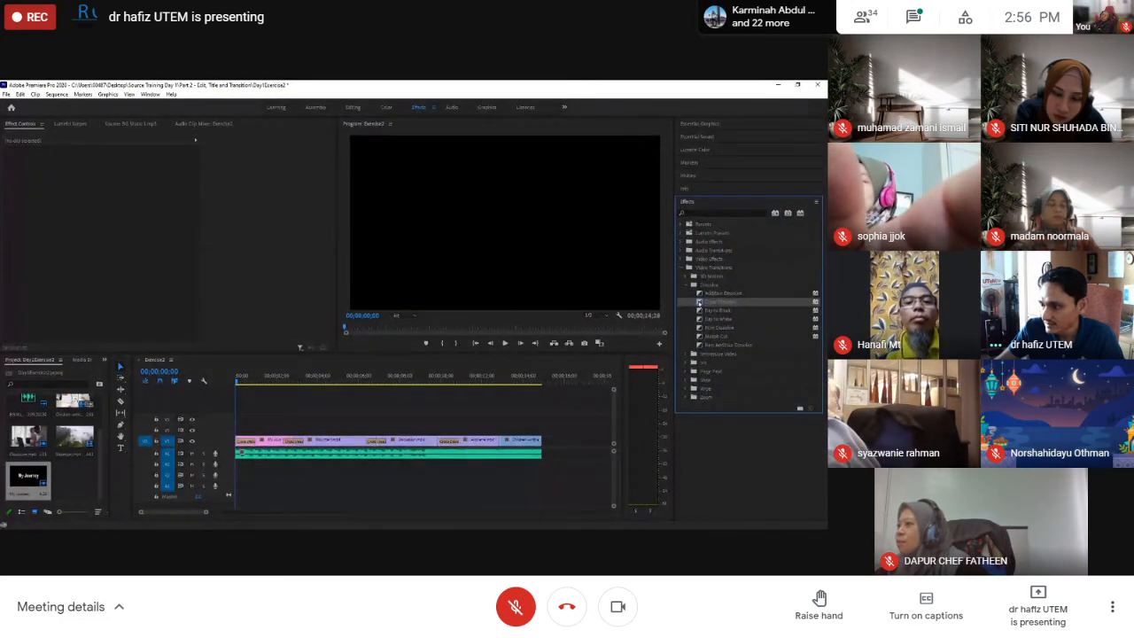
{"action": "left_click_drag", "start_coordinate": [506, 448], "coordinate": [444, 448]}
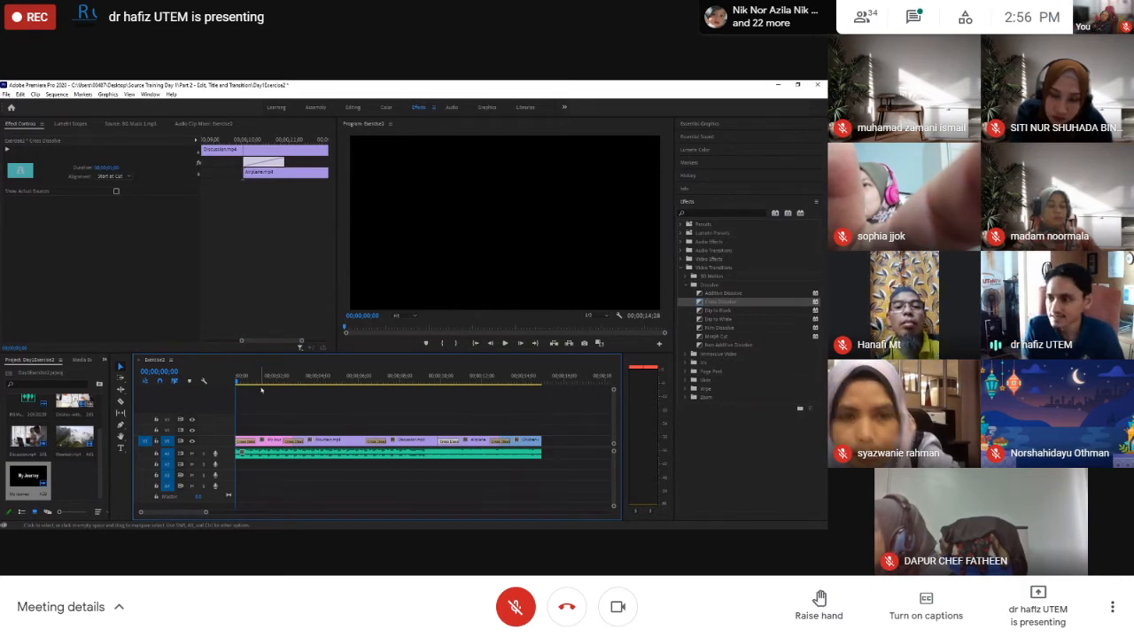
- Play back the sequence to review it and return the playhead to the start
{"action": "left_click", "coordinate": [505, 343]}
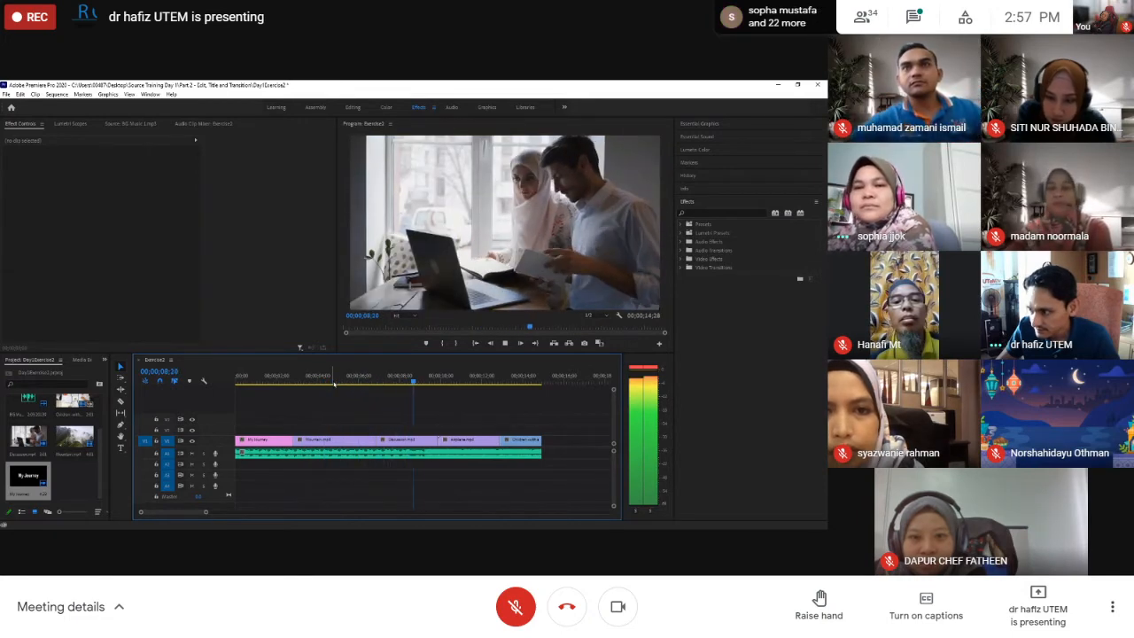
{"action": "key", "text": "space"}
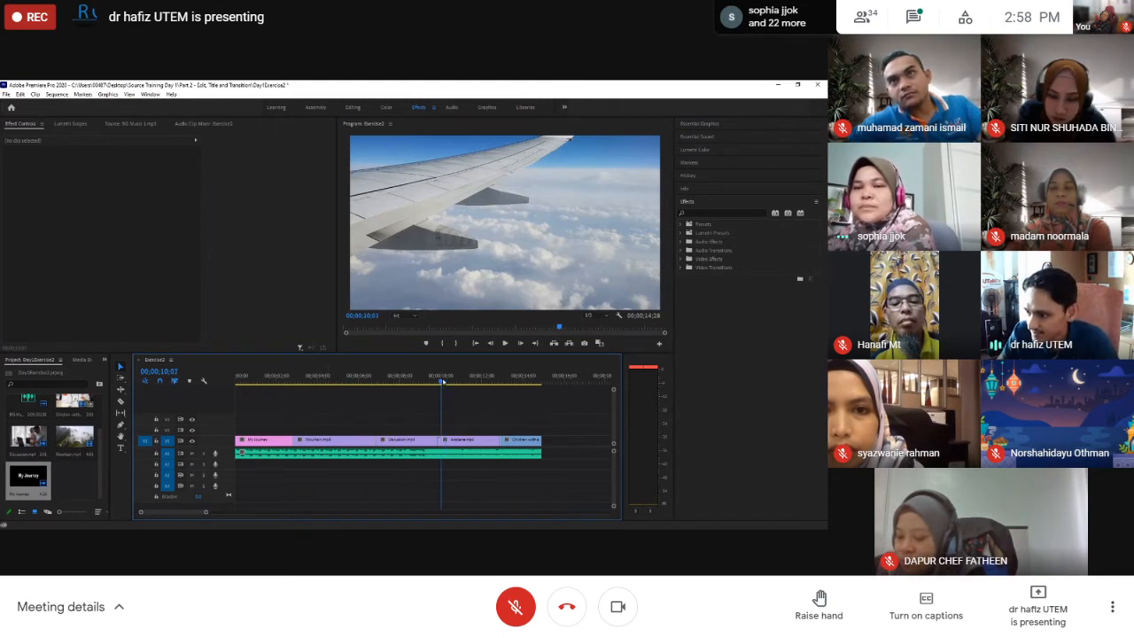
{"action": "left_click_drag", "start_coordinate": [442, 382], "coordinate": [237, 382]}
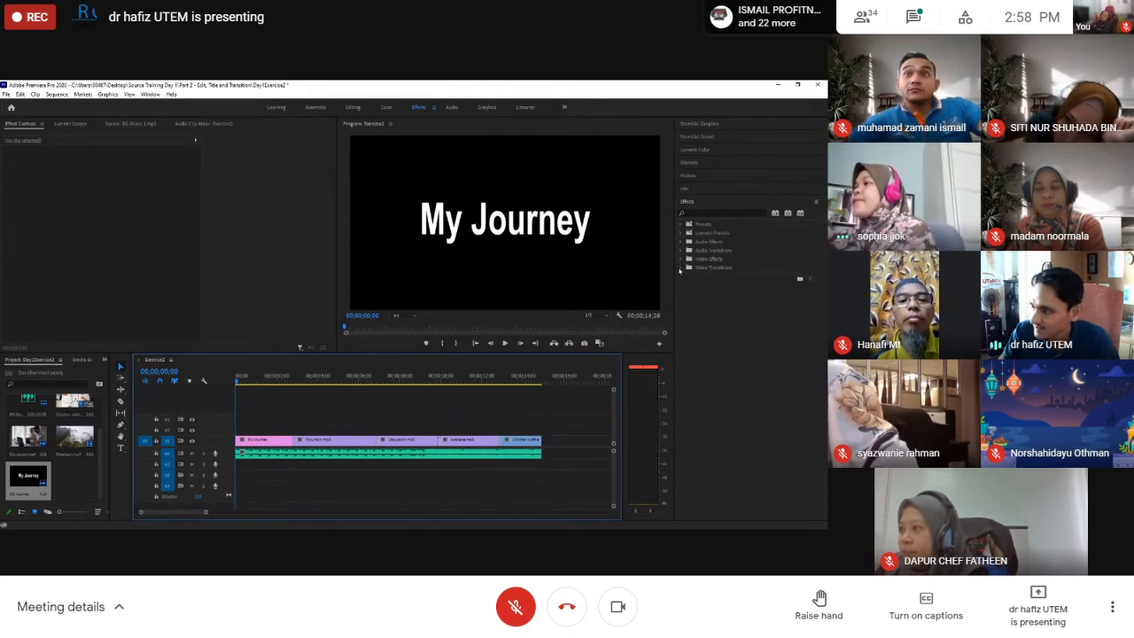
- Apply Cross Dissolve from the Dissolve transitions to the start of the My Journey title and its cut to the Mountain clip
{"action": "left_click", "coordinate": [682, 269]}
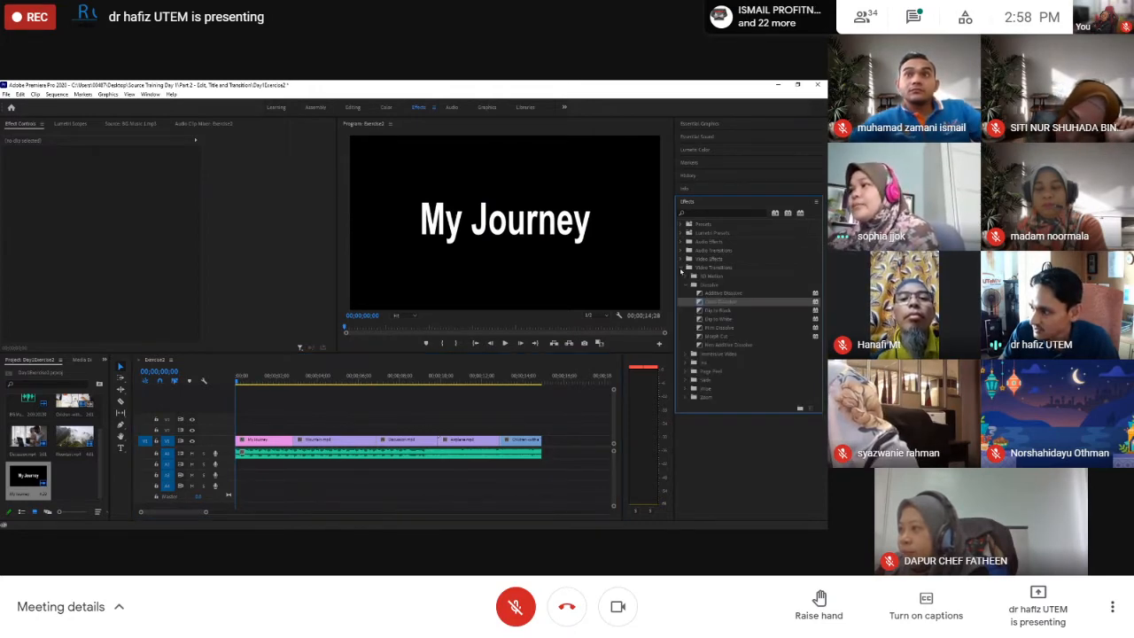
{"action": "left_click", "coordinate": [687, 285]}
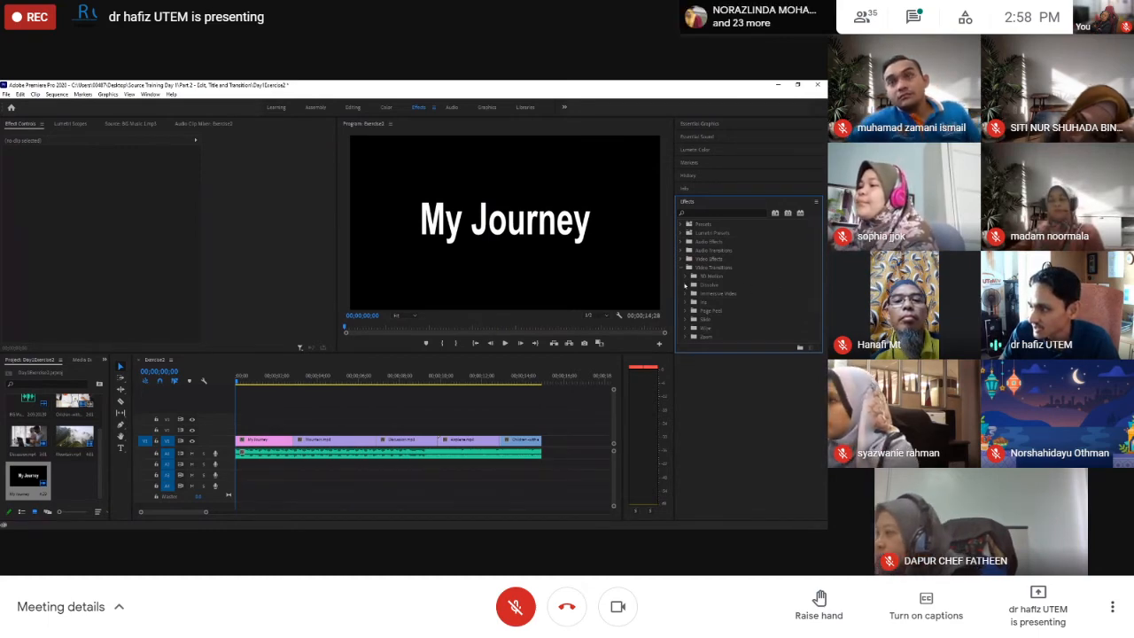
{"action": "left_click", "coordinate": [686, 285]}
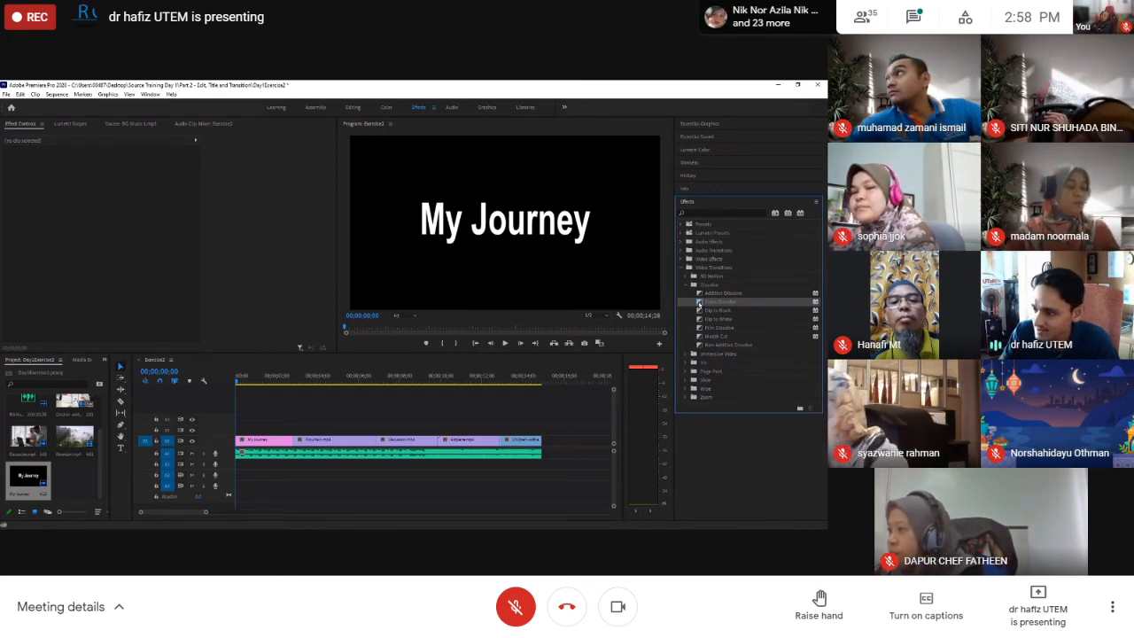
{"action": "left_click_drag", "start_coordinate": [700, 302], "coordinate": [241, 450]}
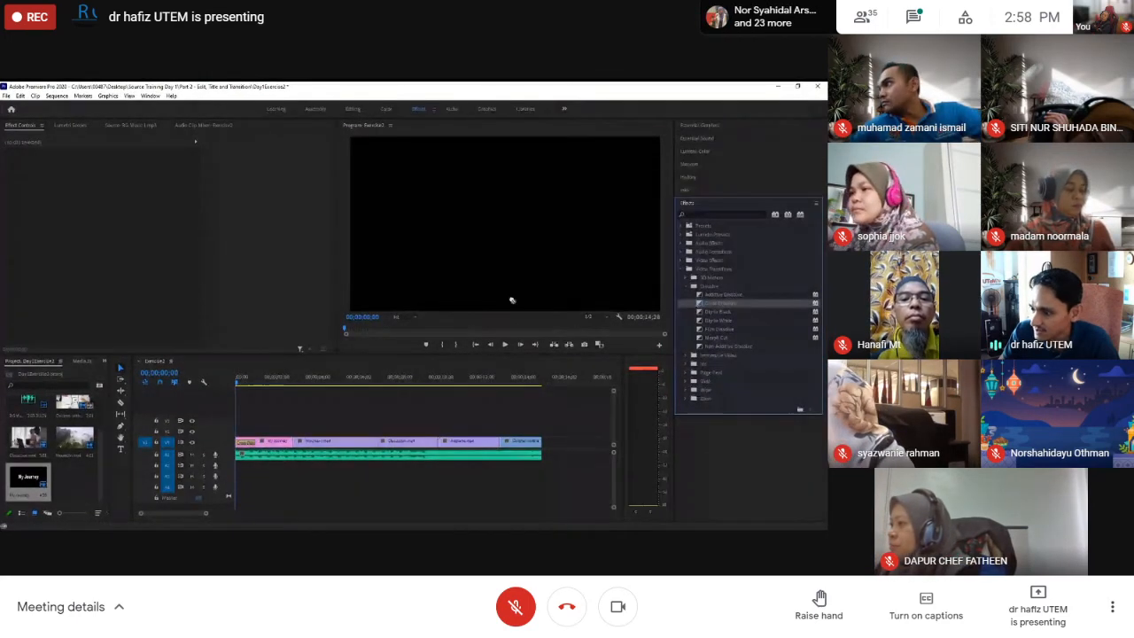
{"action": "left_click_drag", "start_coordinate": [295, 448], "coordinate": [295, 448]}
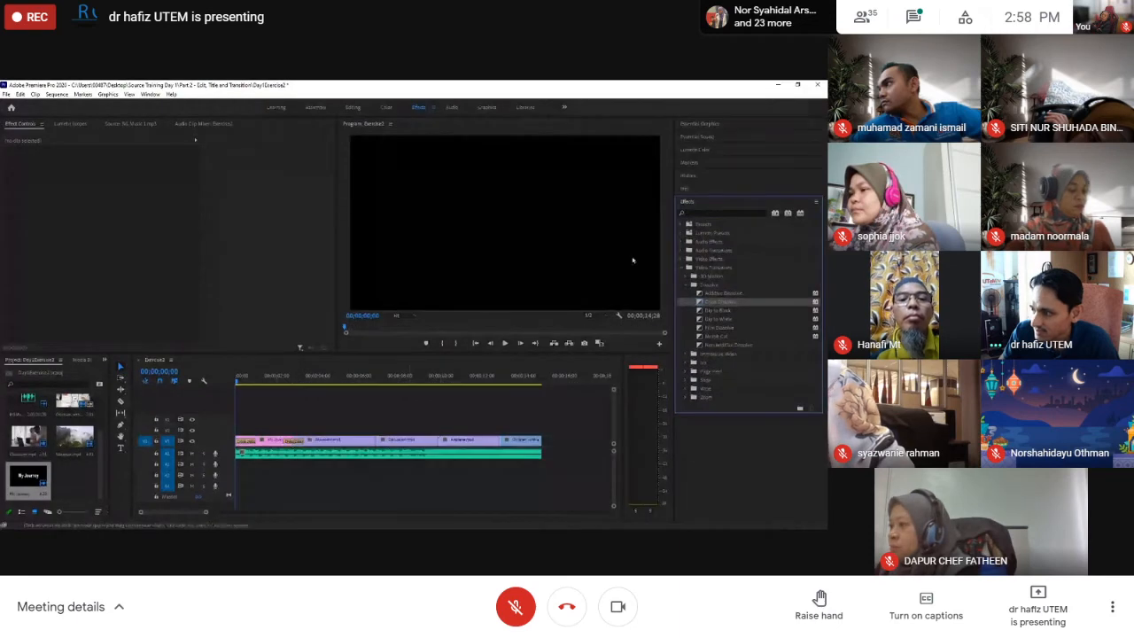
- Apply Cross Dissolve to the Mountain–Discussion, Discussion–Airplane and Airplane–Children cuts and the end of the Children clip, and play the result
{"action": "left_click_drag", "start_coordinate": [704, 303], "coordinate": [382, 446]}
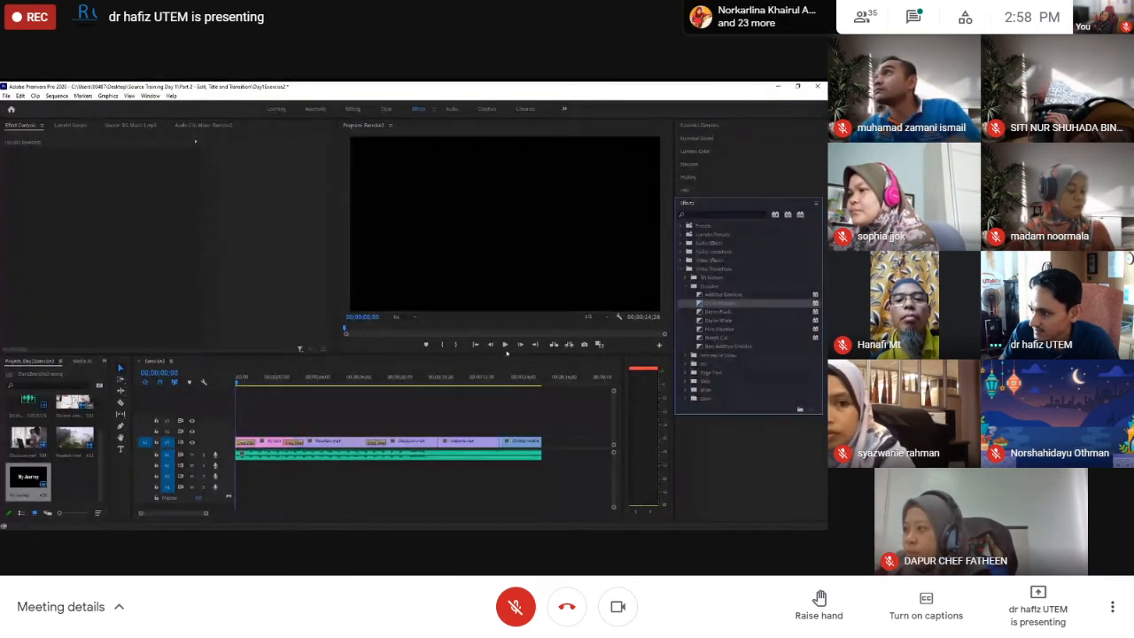
{"action": "left_click_drag", "start_coordinate": [507, 352], "coordinate": [443, 442]}
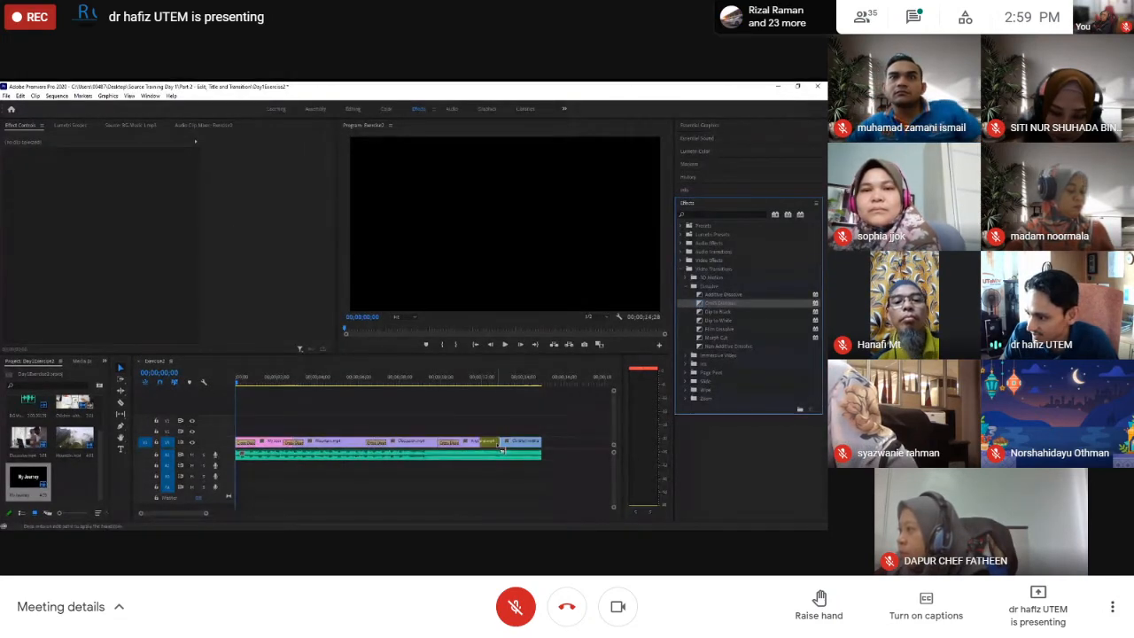
{"action": "left_click_drag", "start_coordinate": [505, 450], "coordinate": [503, 447]}
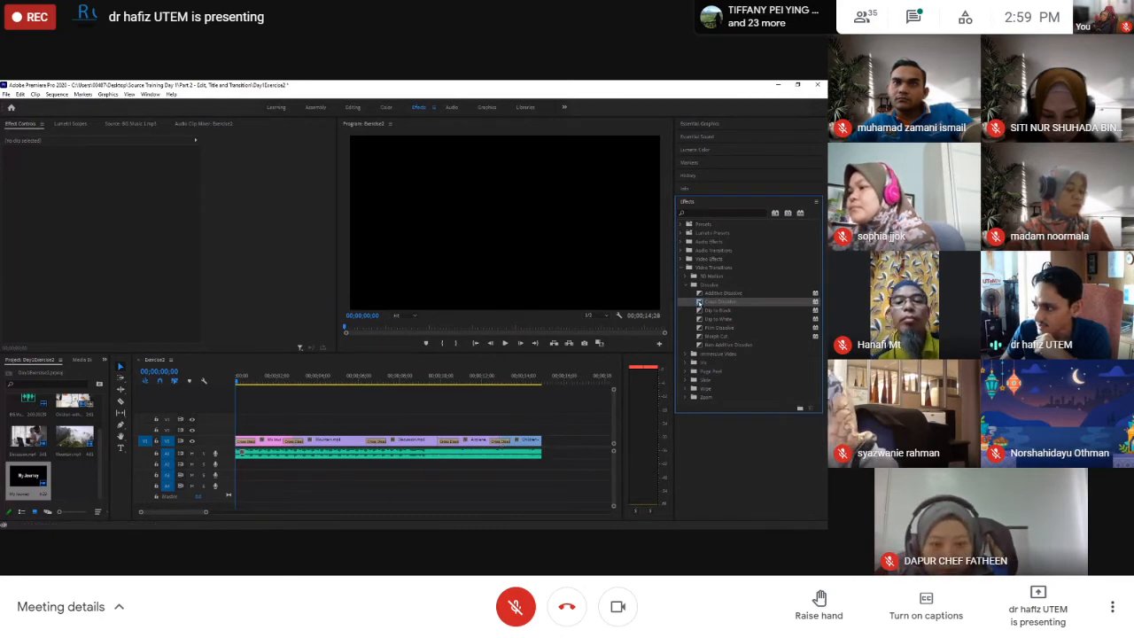
{"action": "left_click_drag", "start_coordinate": [699, 302], "coordinate": [544, 447]}
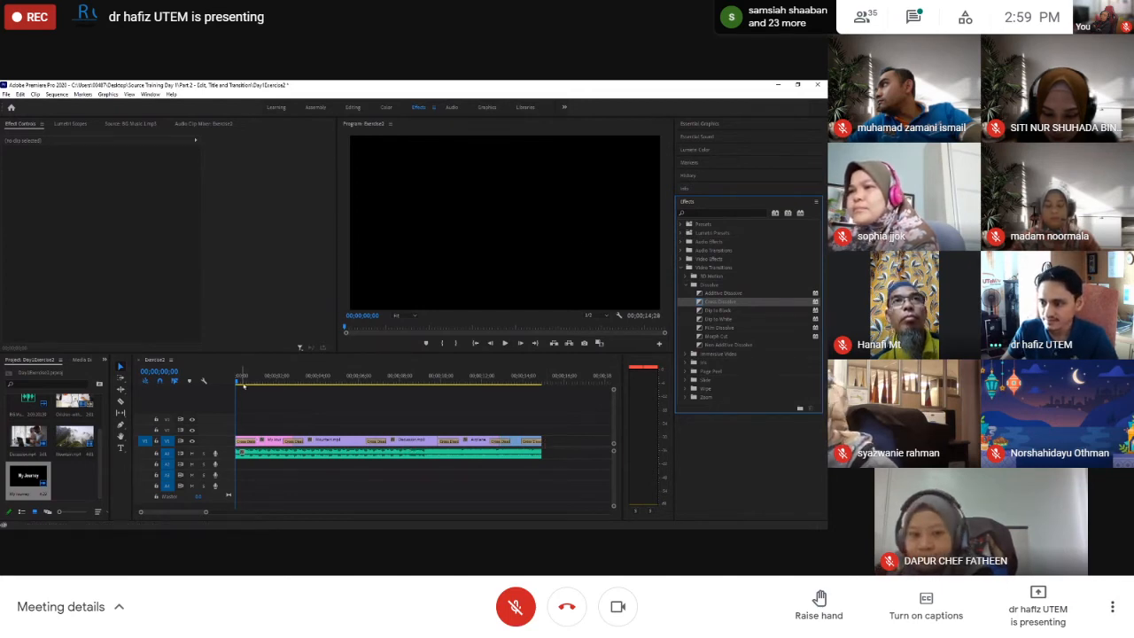
{"action": "key", "text": "space"}
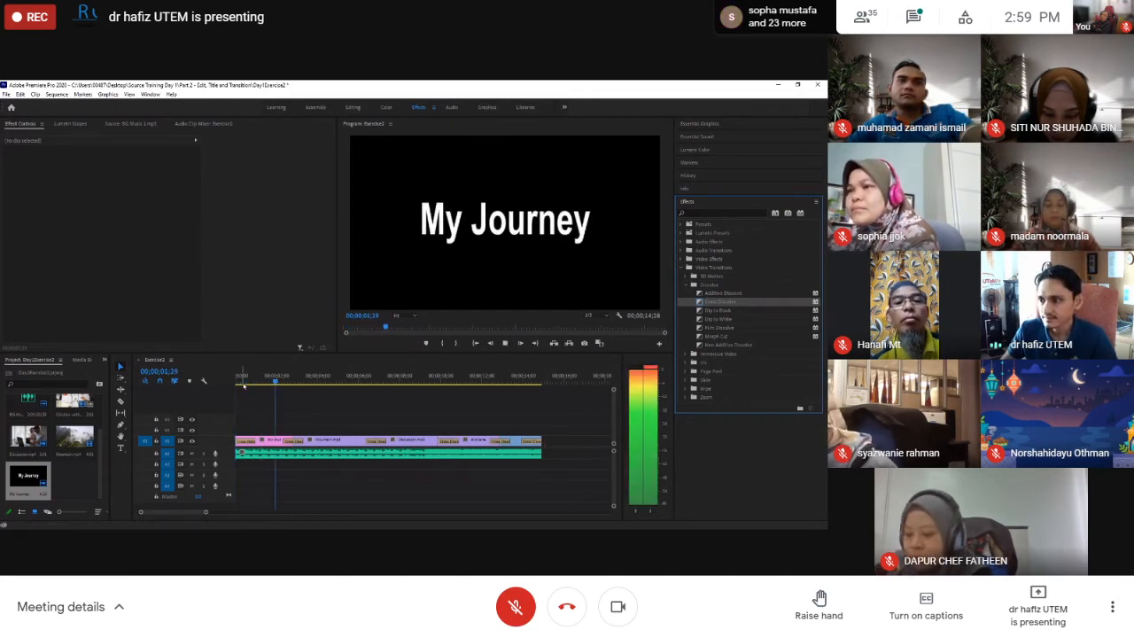
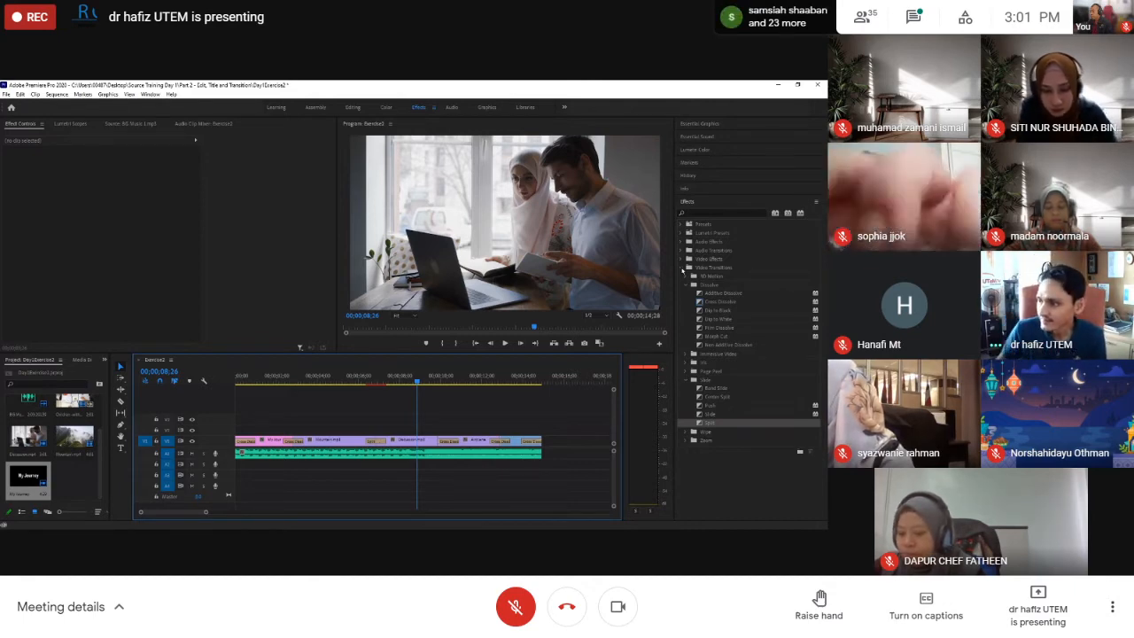
- Collapse the Slide and Video Transitions categories and return the playhead to the sequence start
{"action": "left_click", "coordinate": [689, 380]}
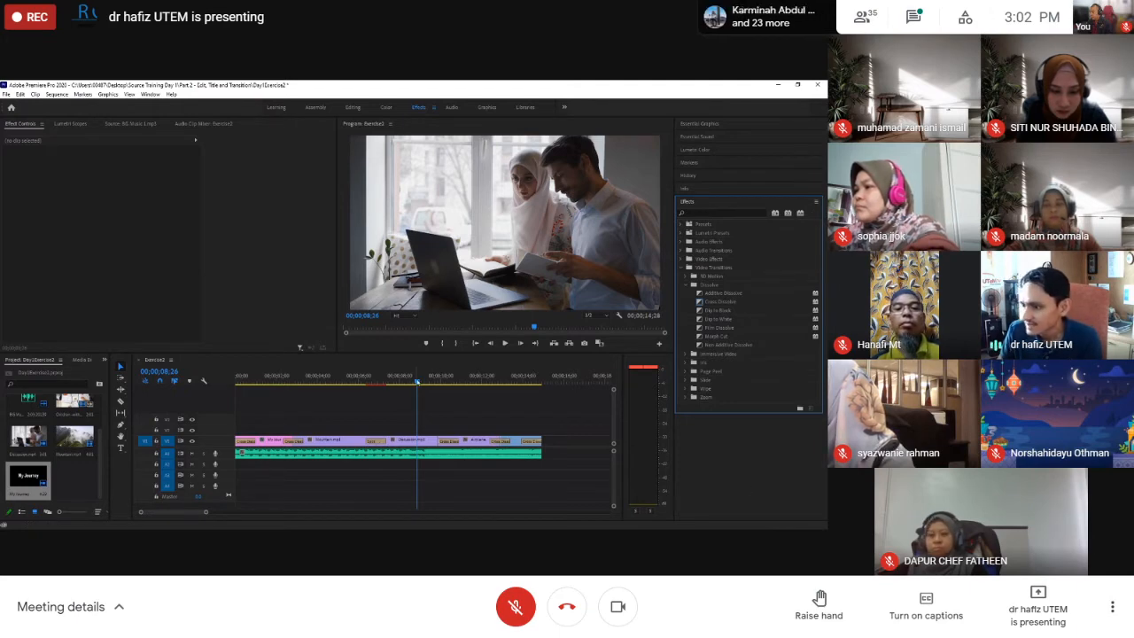
{"action": "left_click_drag", "start_coordinate": [418, 380], "coordinate": [230, 384]}
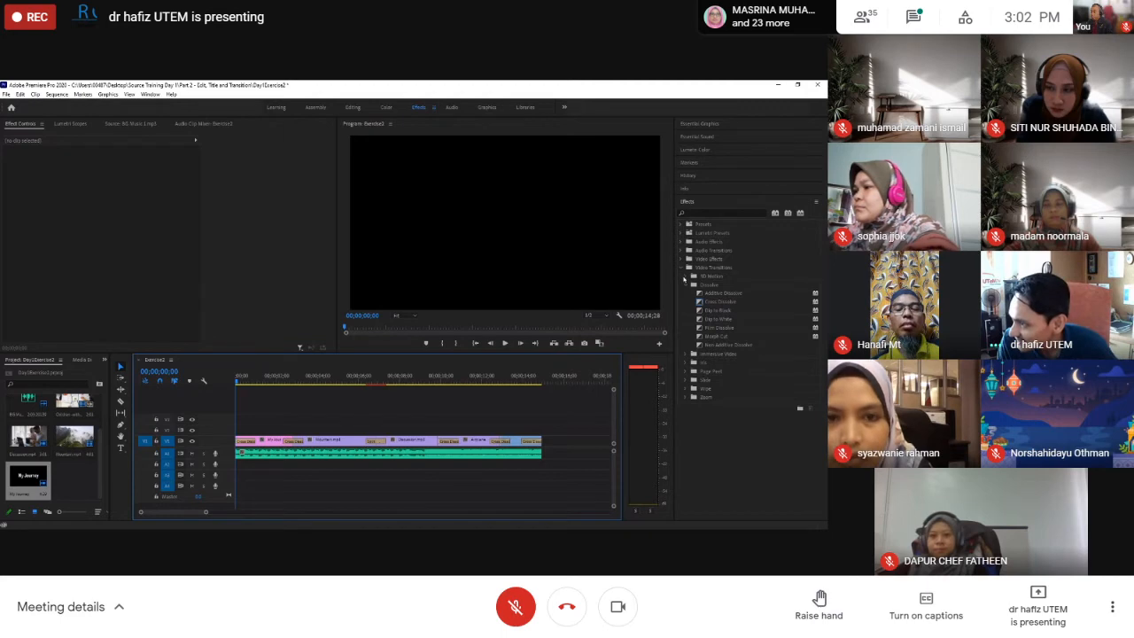
{"action": "left_click", "coordinate": [687, 268]}
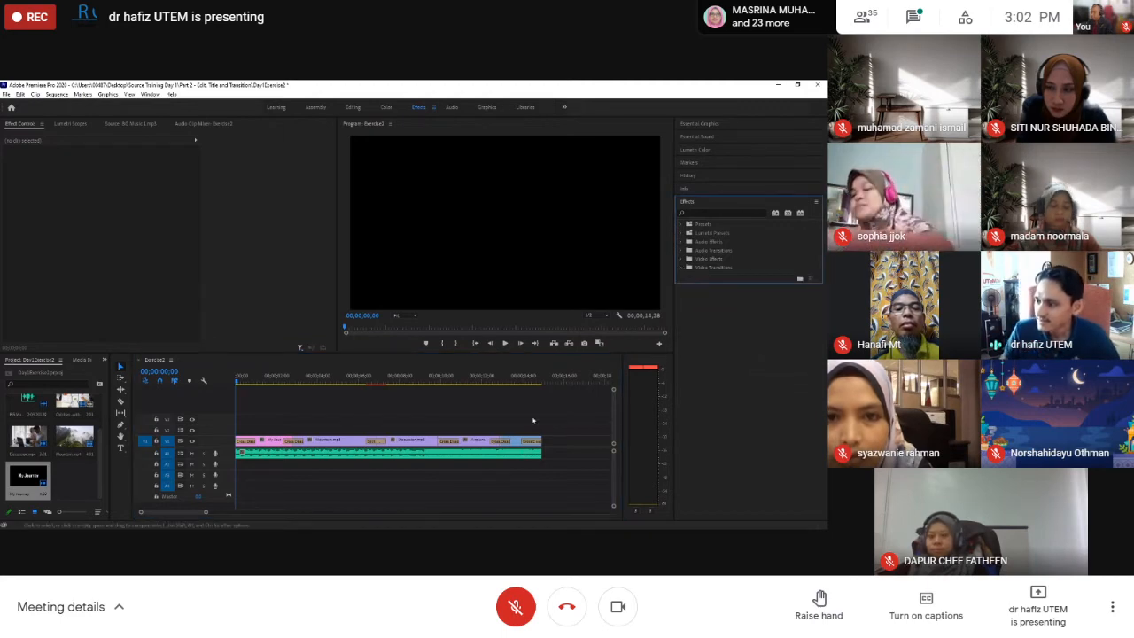
- Play the last seconds of the sequence to check how the Children clip and the background music end
{"action": "left_click", "coordinate": [530, 378]}
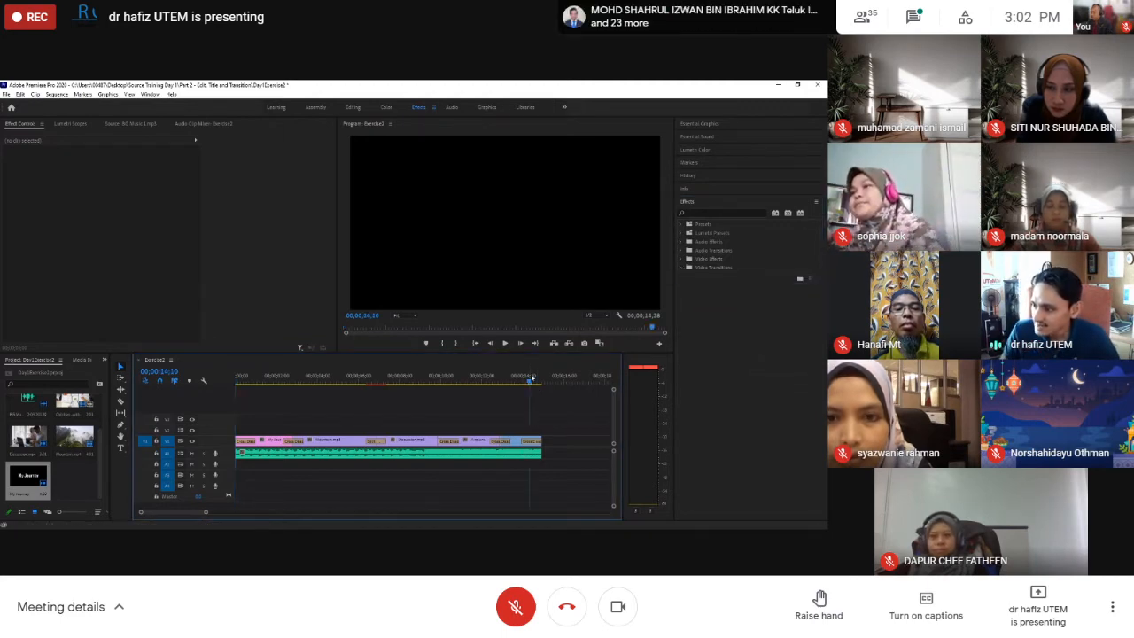
{"action": "left_click_drag", "start_coordinate": [532, 378], "coordinate": [530, 378]}
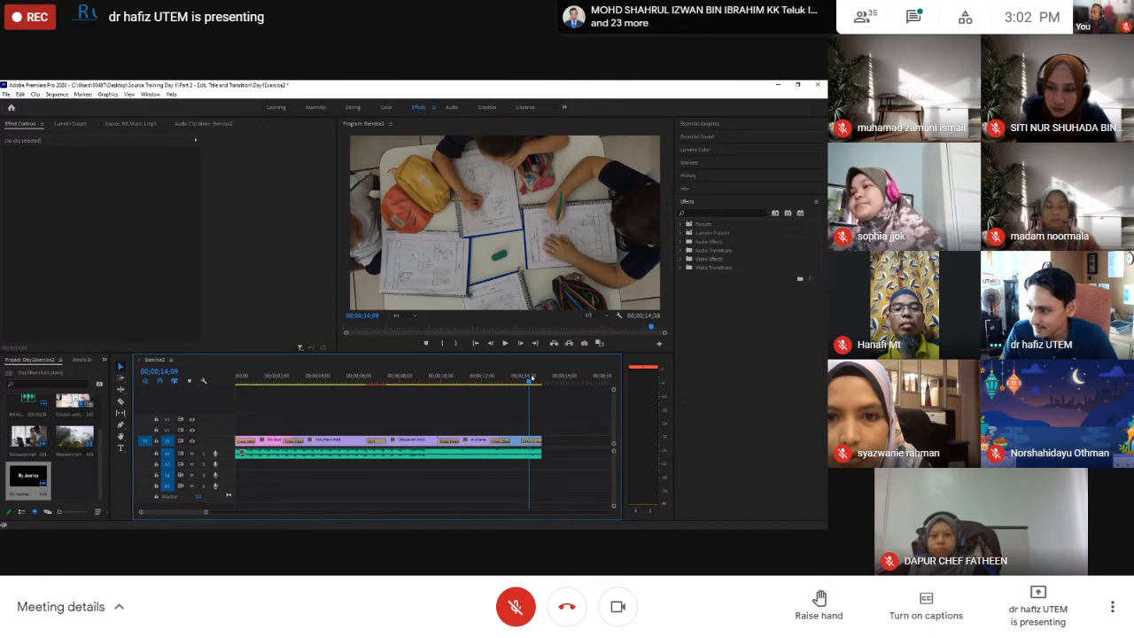
{"action": "key", "text": "space"}
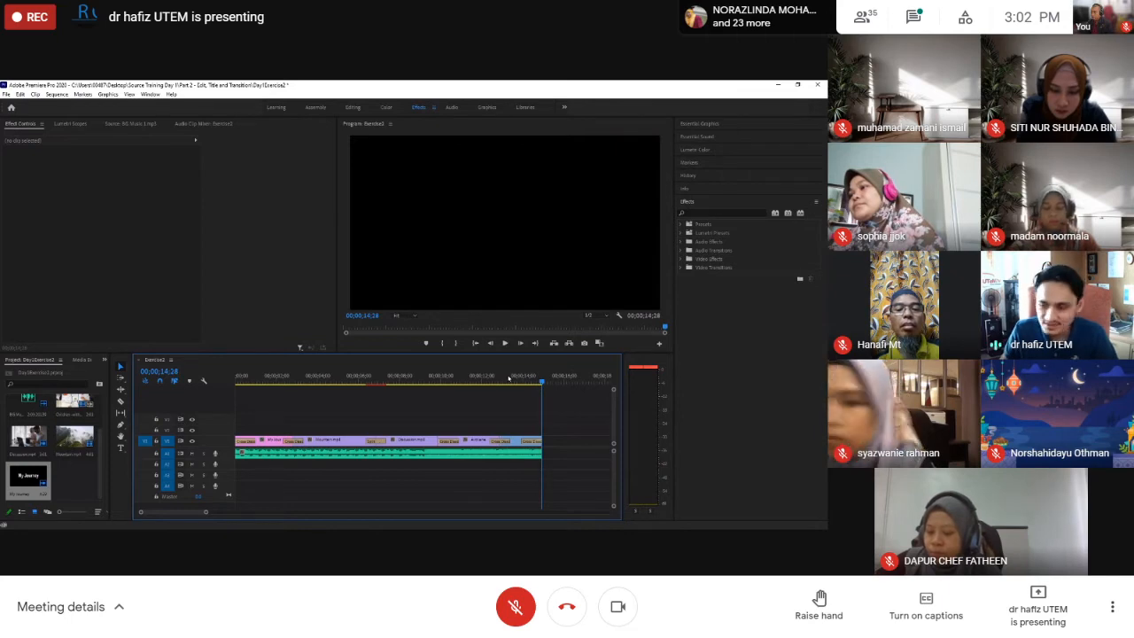
{"action": "left_click", "coordinate": [496, 379]}
{"action": "key", "text": "space"}
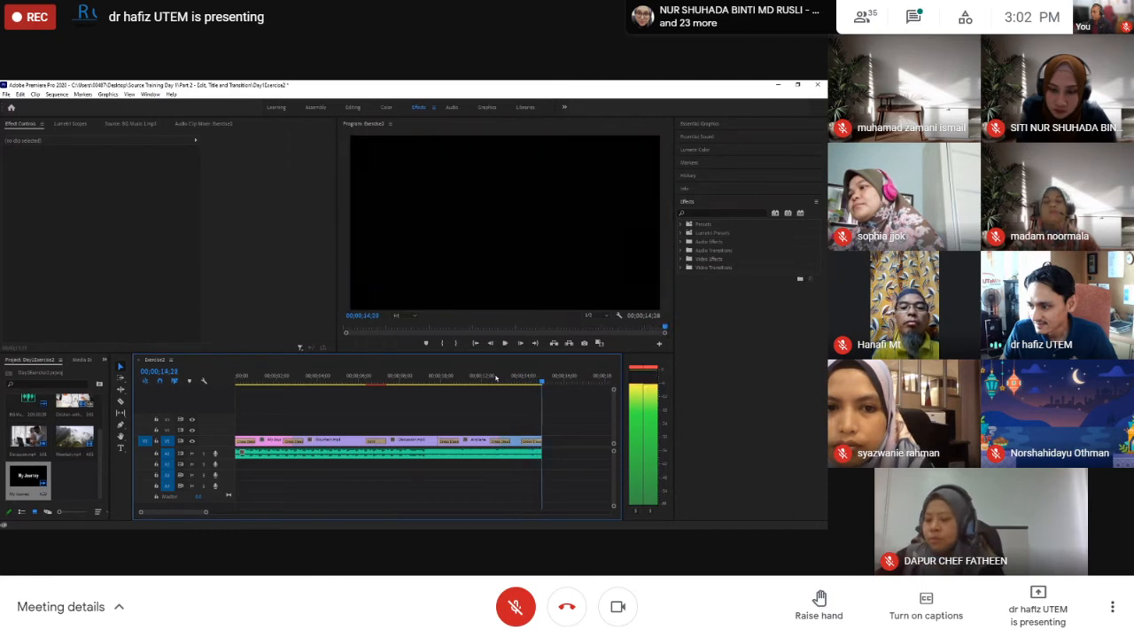
{"action": "key", "text": "space"}
{"action": "key", "text": "space"}
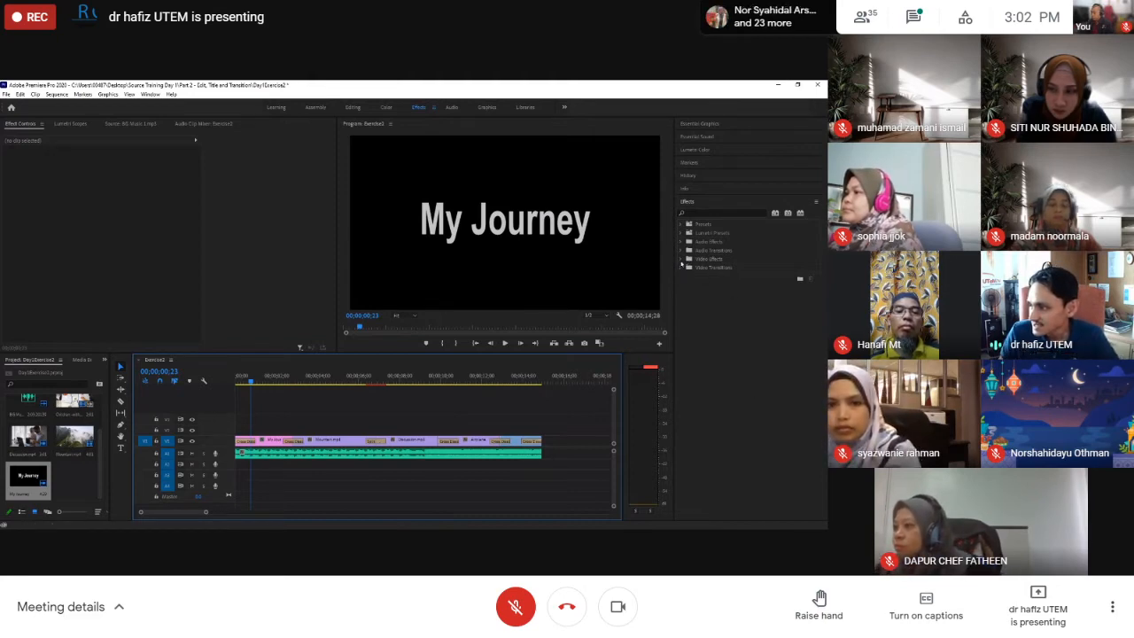
- Add audio crossfades to the end and start of the background music, using Constant Gain at the start
{"action": "left_click", "coordinate": [682, 251]}
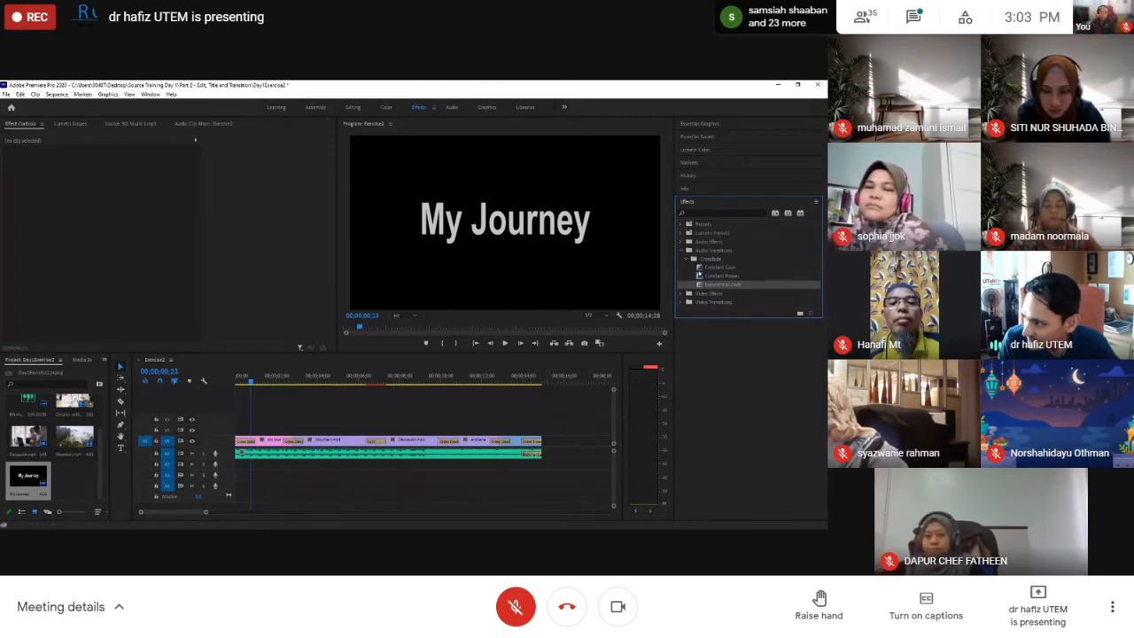
{"action": "left_click", "coordinate": [701, 268]}
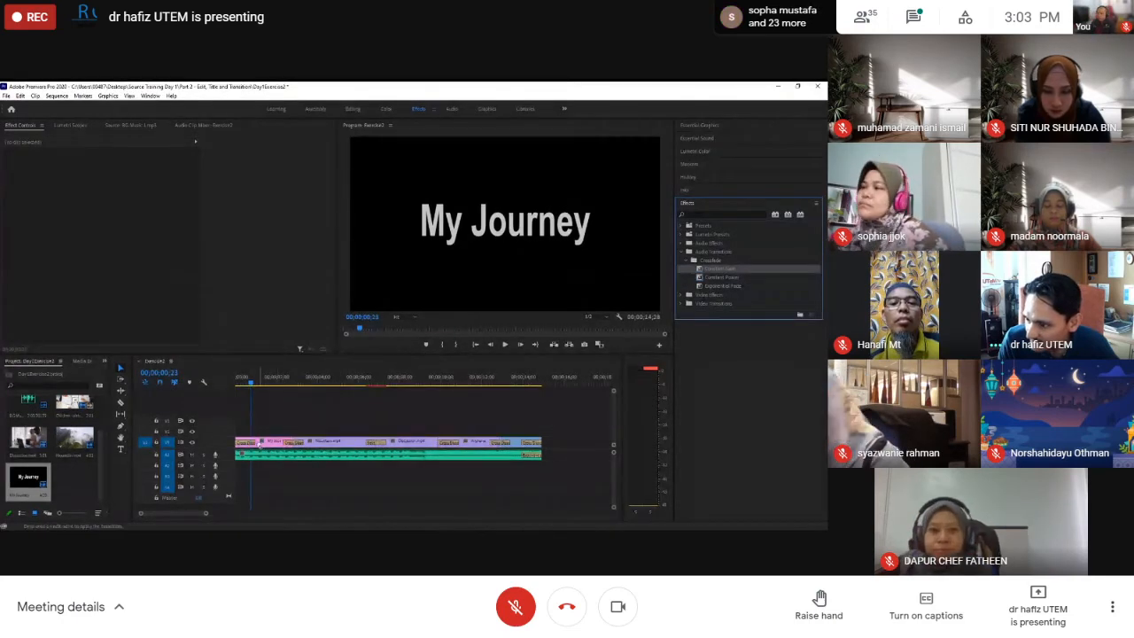
{"action": "left_click_drag", "start_coordinate": [239, 463], "coordinate": [241, 465]}
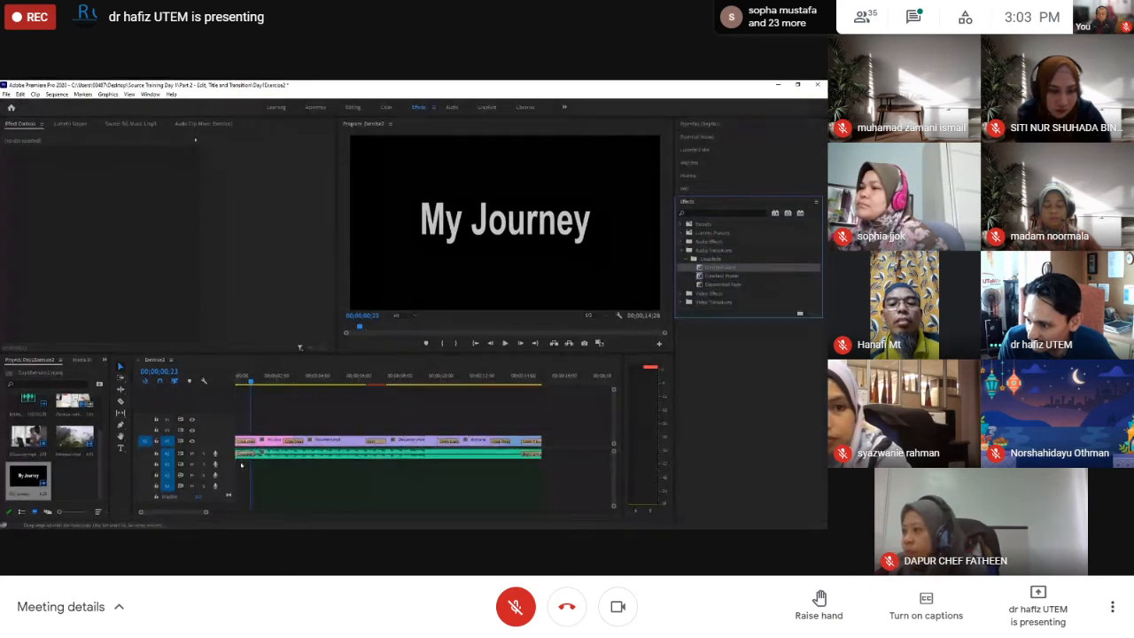
- Play the sequence from the beginning to review the video and audio transitions, and return the playhead to the start
{"action": "left_click", "coordinate": [236, 385]}
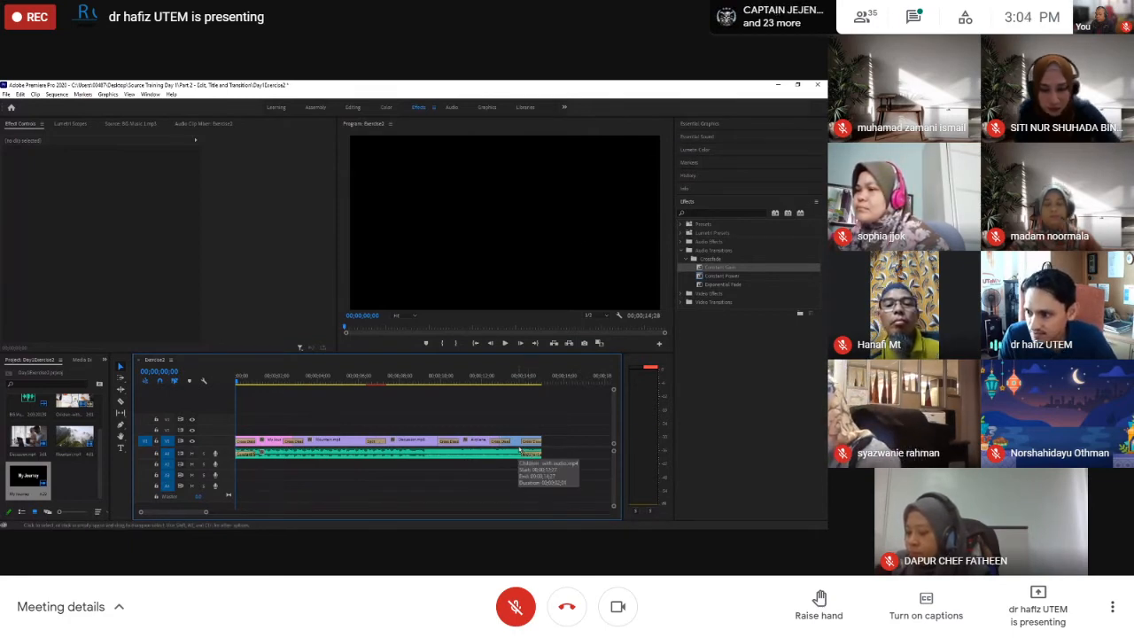
{"action": "key", "text": "space"}
{"action": "key", "text": "space"}
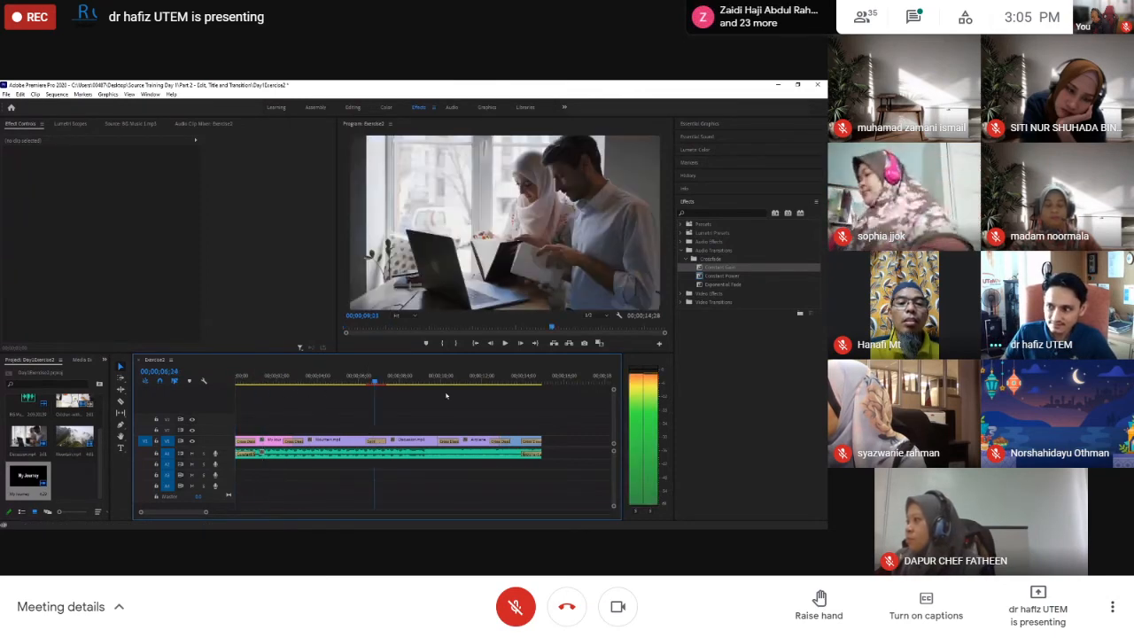
{"action": "left_click_drag", "start_coordinate": [446, 396], "coordinate": [214, 394]}
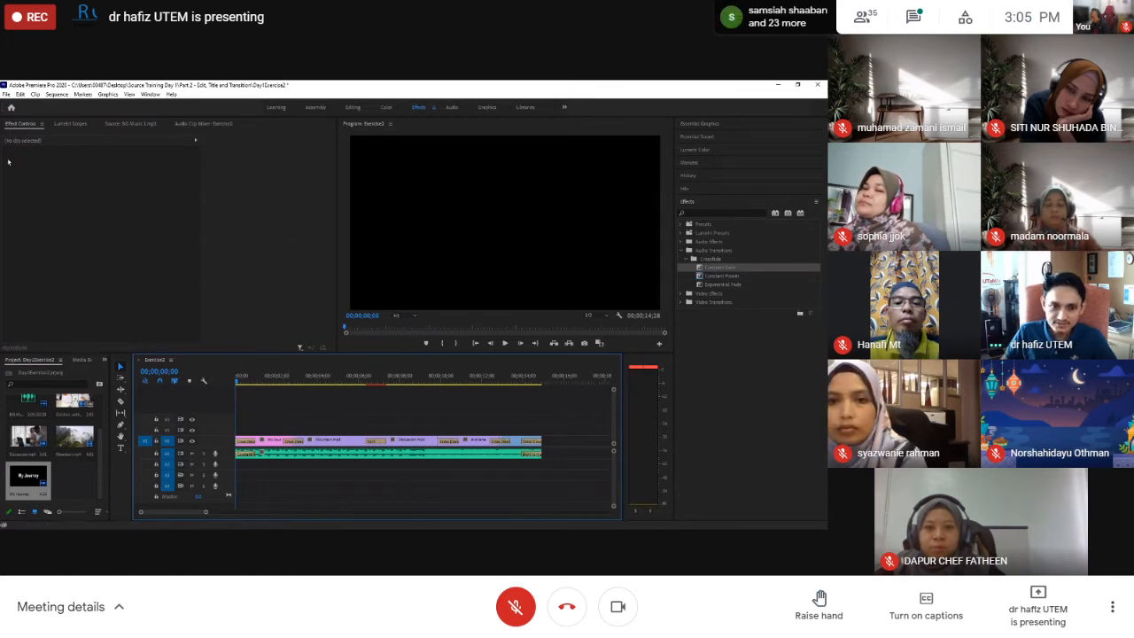
- Open the media export settings for the sequence to look them over, and close them without exporting
{"action": "left_click", "coordinate": [6, 94]}
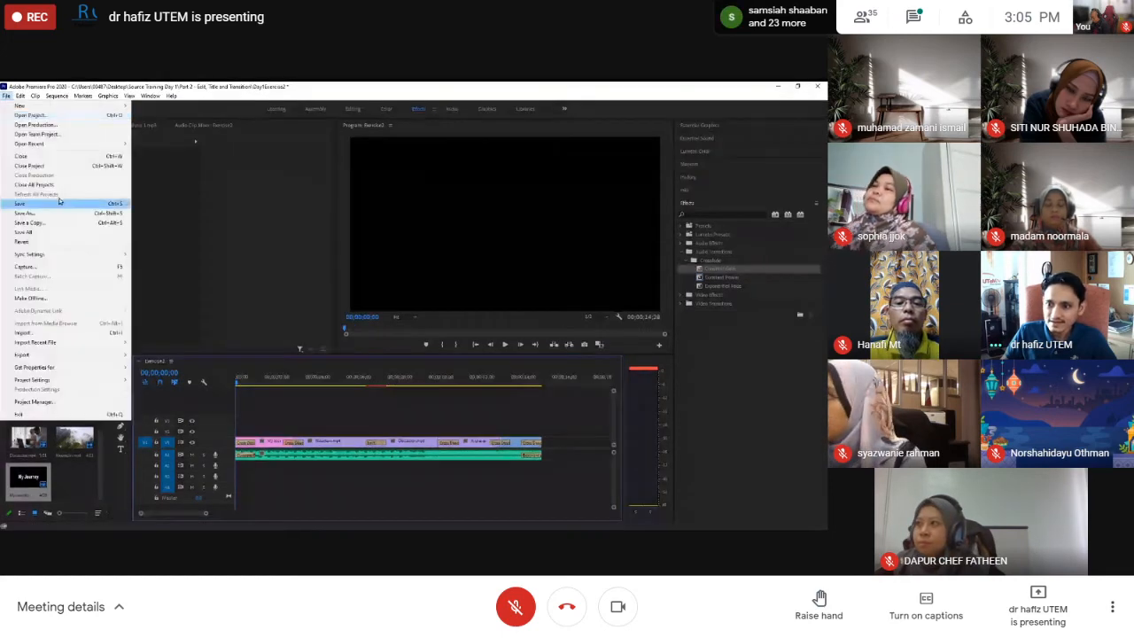
{"action": "mouse_move", "coordinate": [55, 355]}
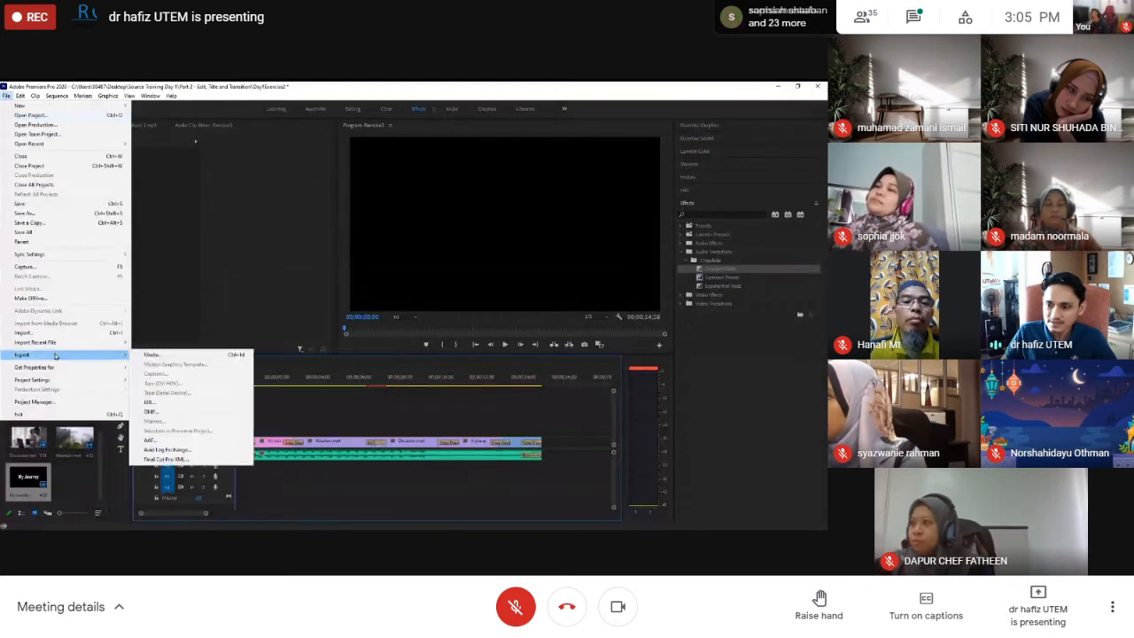
{"action": "left_click", "coordinate": [153, 355]}
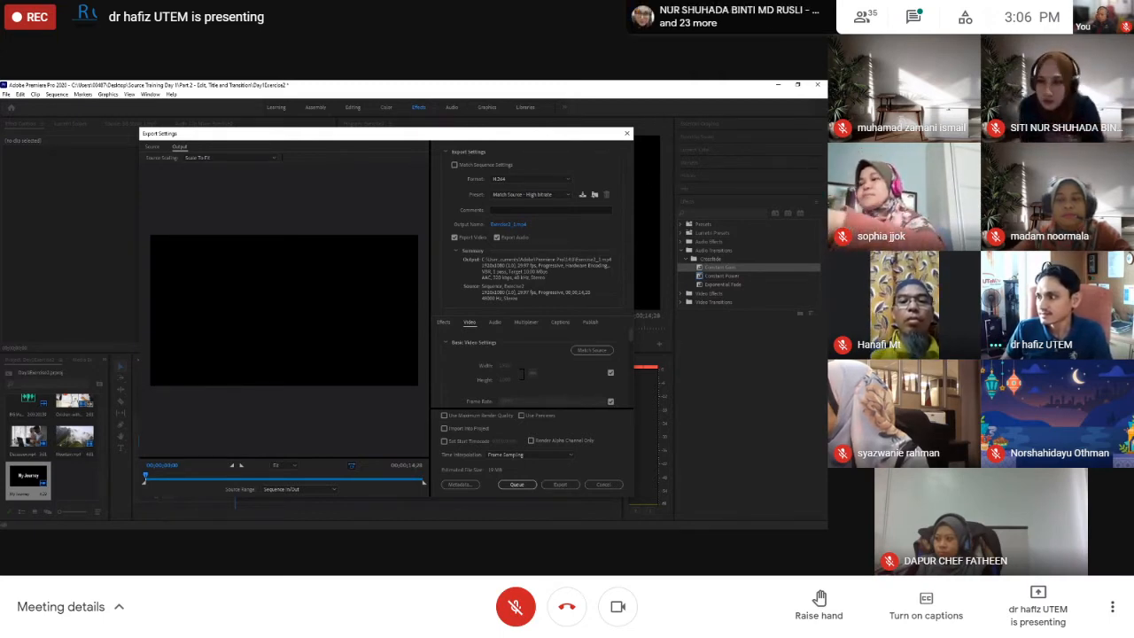
{"action": "left_click", "coordinate": [627, 133]}
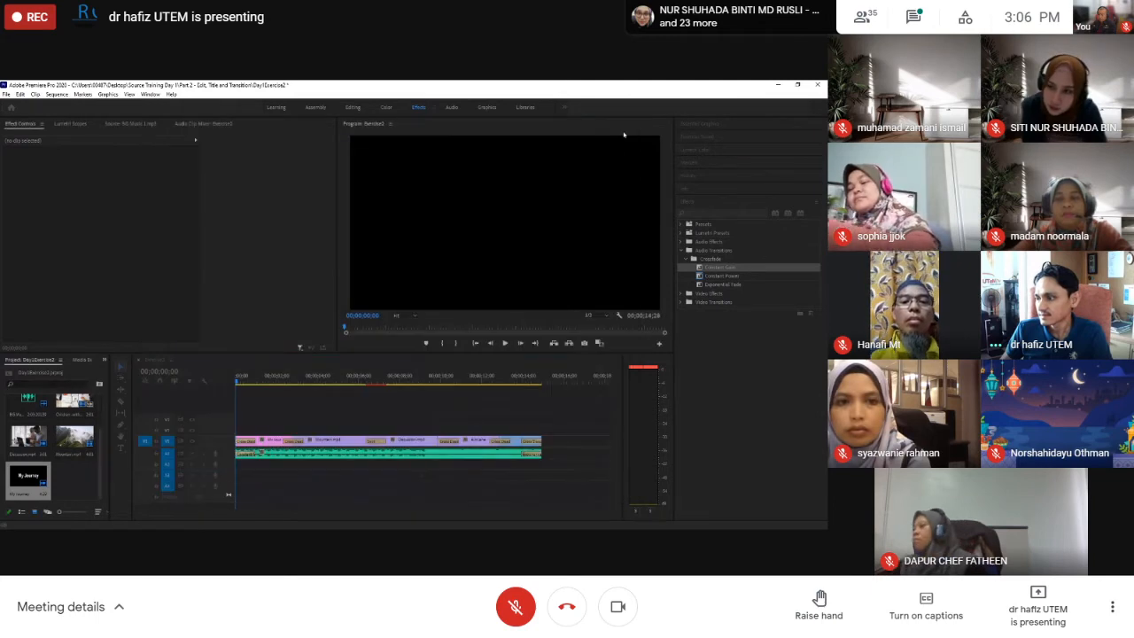
- Scrub and play the sequence through the Discussion clip to review the edit, and return the playhead to the start
{"action": "left_click", "coordinate": [360, 377]}
{"action": "left_click_drag", "start_coordinate": [360, 377], "coordinate": [433, 381]}
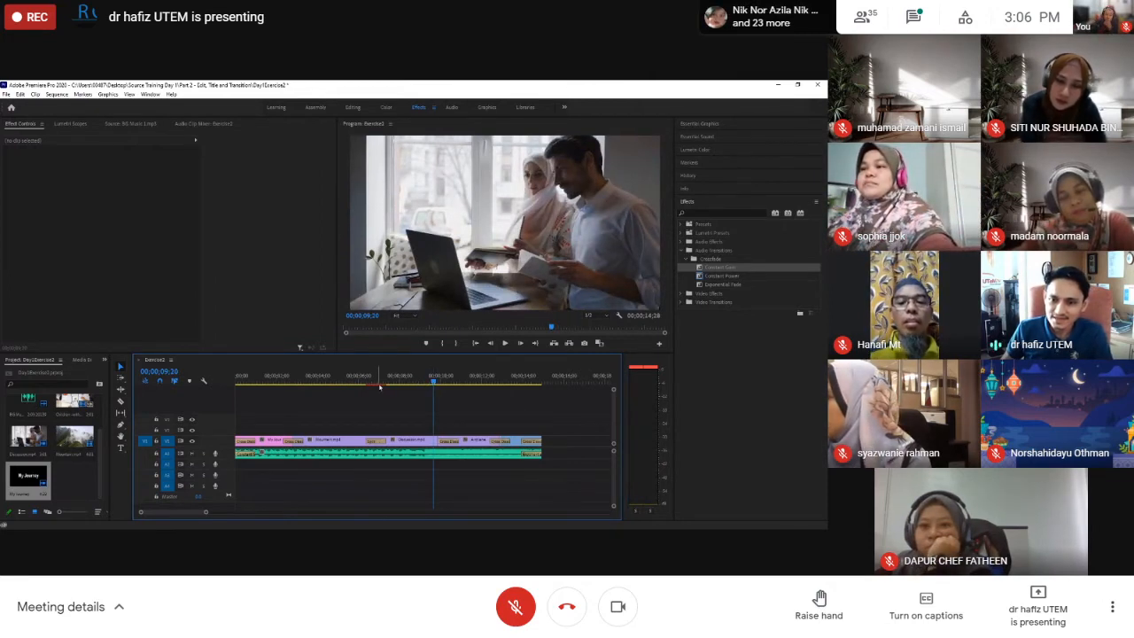
{"action": "left_click_drag", "start_coordinate": [434, 383], "coordinate": [178, 389]}
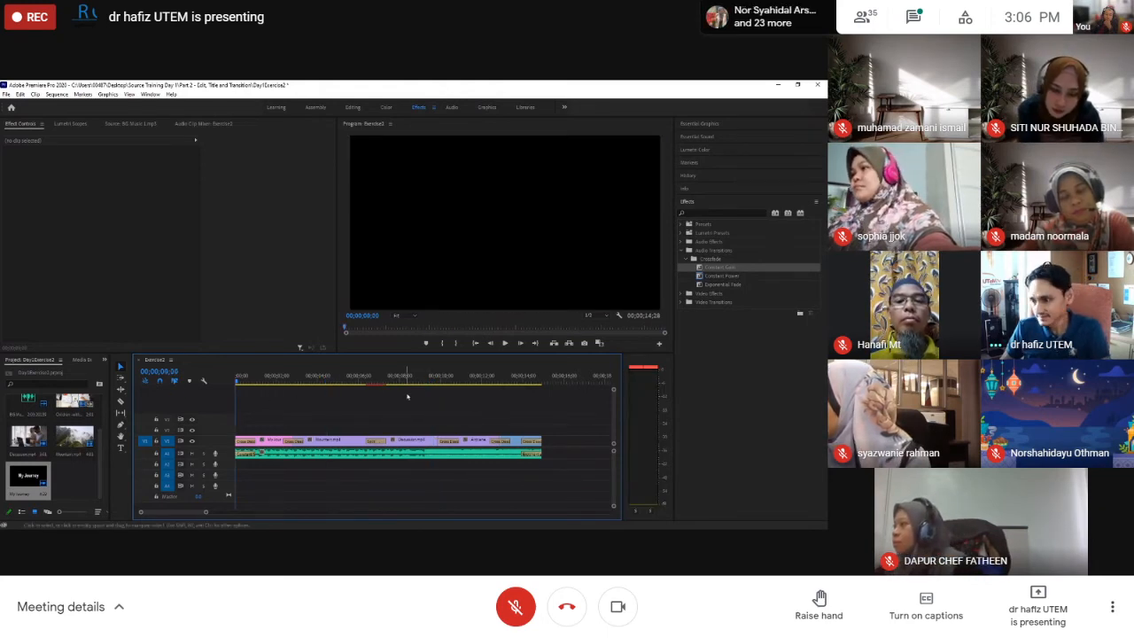
{"action": "key", "text": "space"}
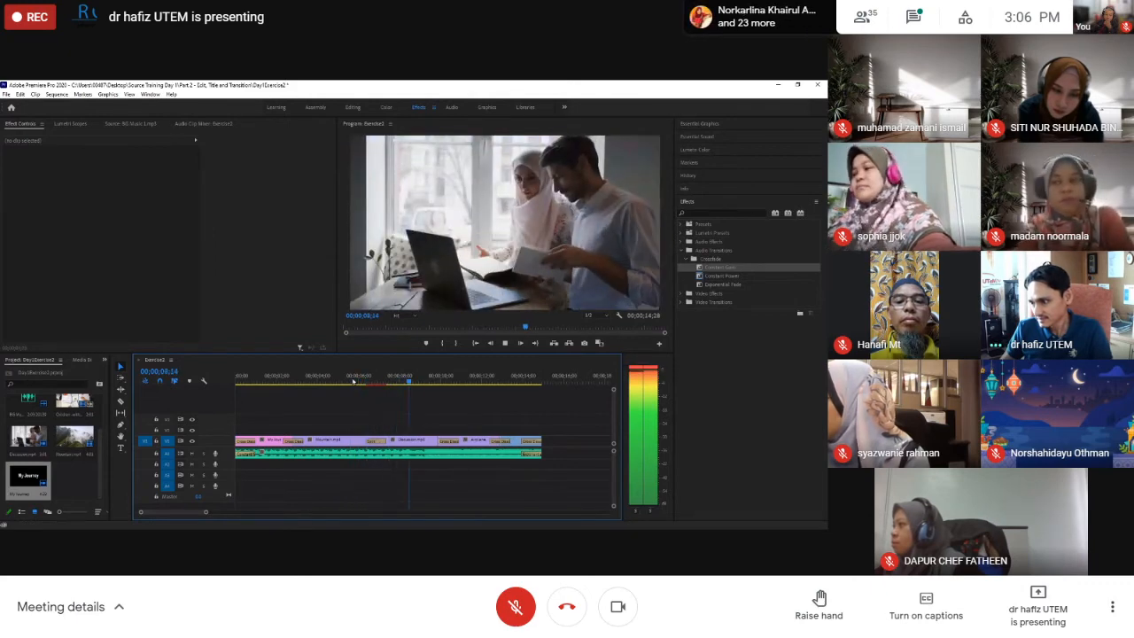
{"action": "key", "text": "space"}
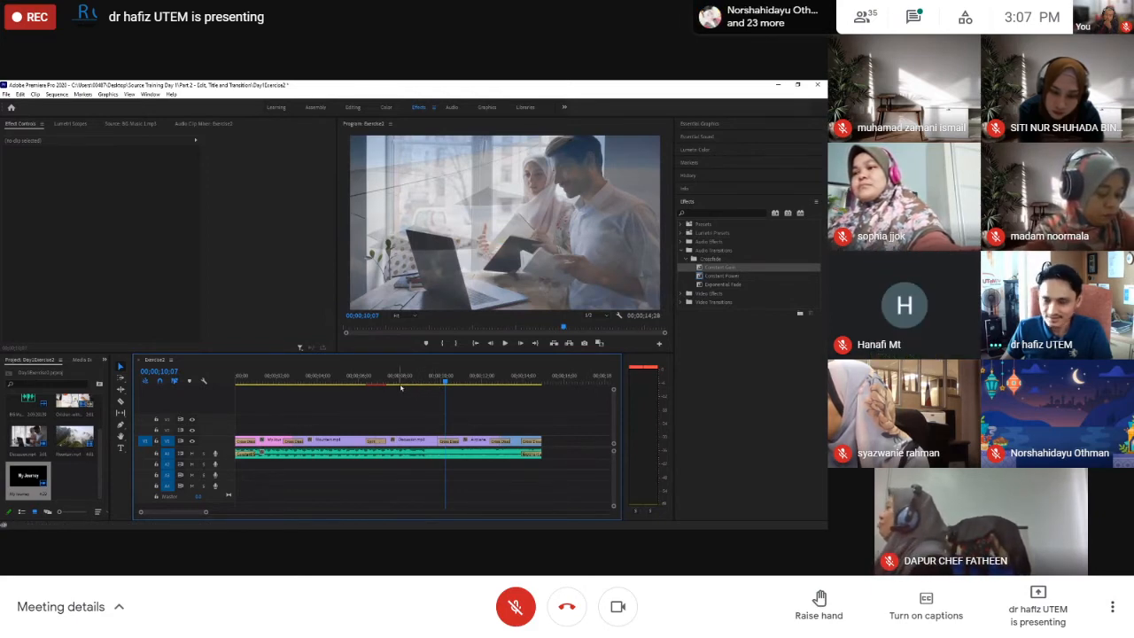
{"action": "left_click_drag", "start_coordinate": [450, 378], "coordinate": [428, 390]}
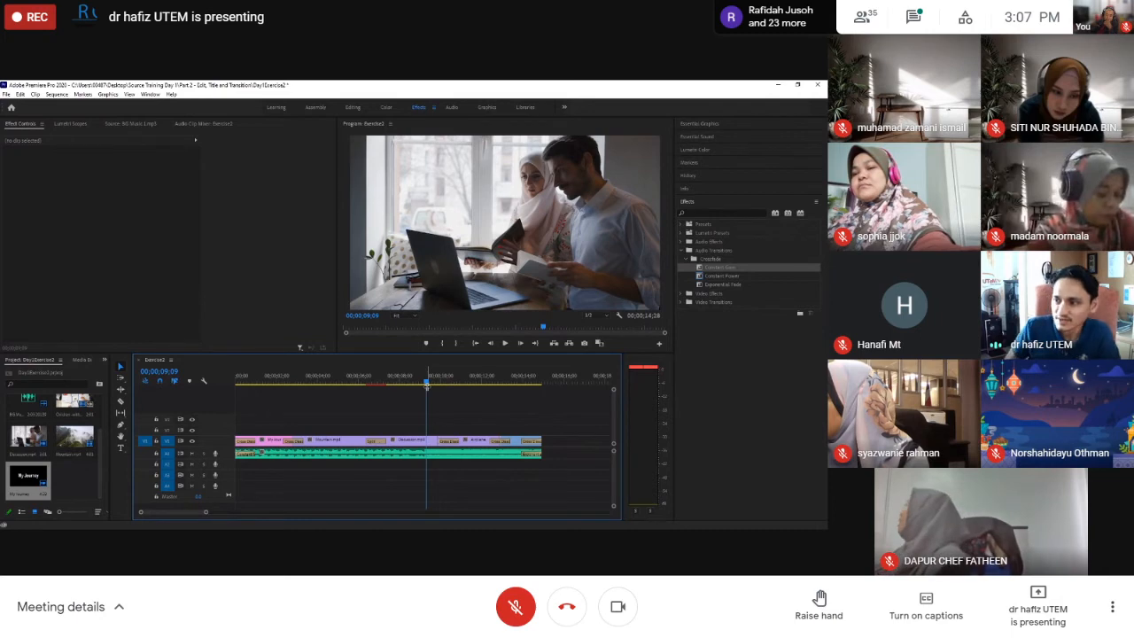
{"action": "left_click_drag", "start_coordinate": [426, 382], "coordinate": [177, 383]}
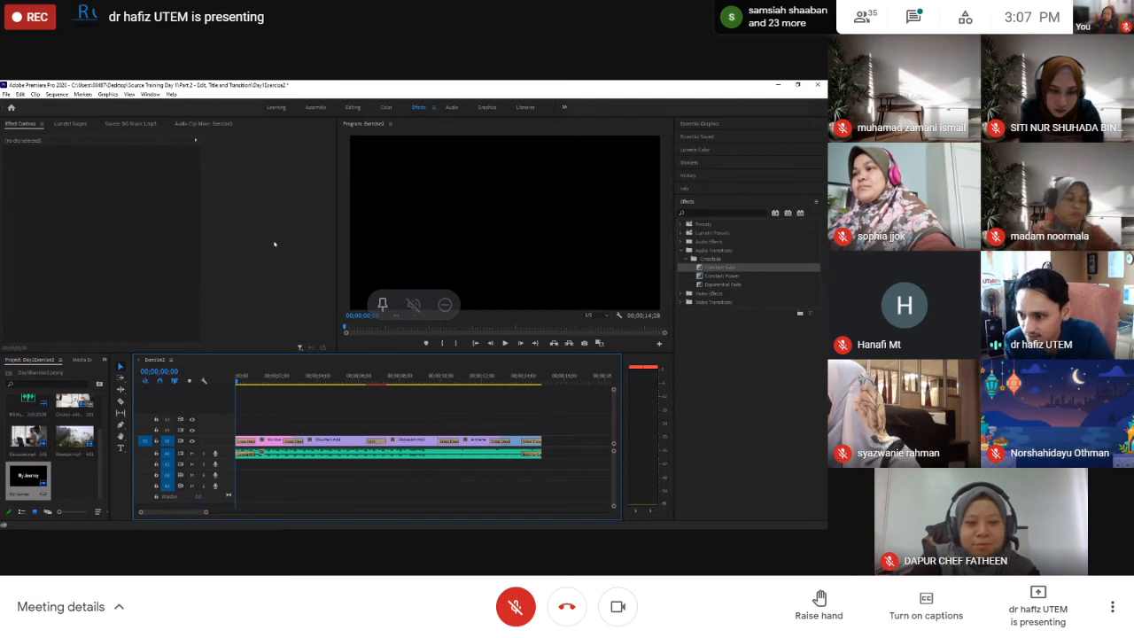
- Read the participants' questions in the meeting chat and close the chat
{"action": "left_click", "coordinate": [917, 25]}
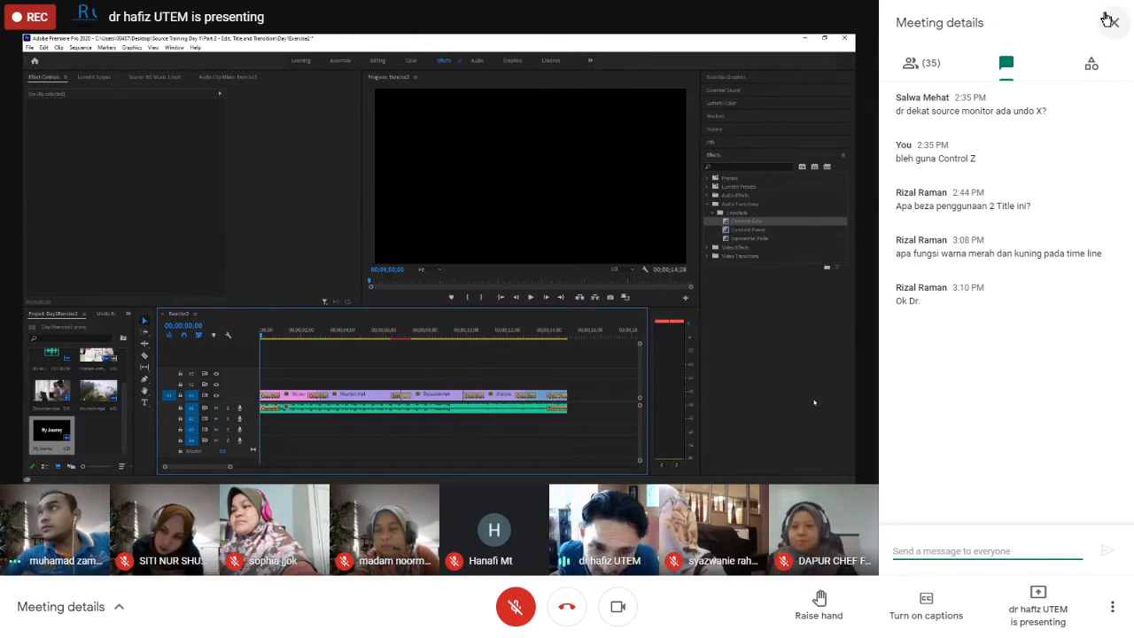
{"action": "left_click", "coordinate": [1110, 20]}
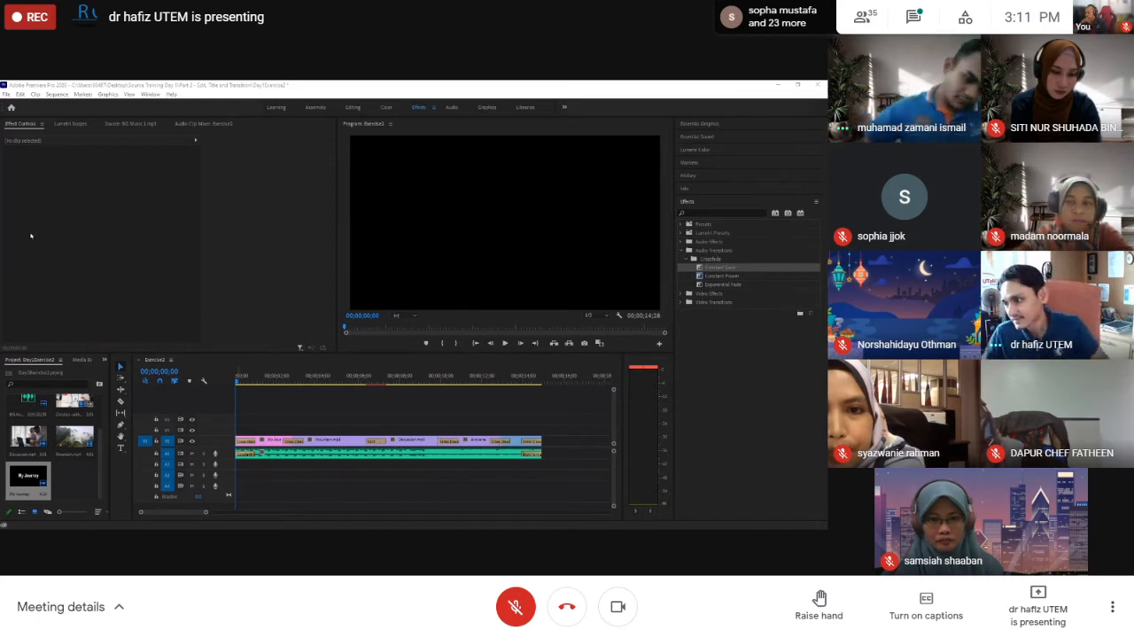
- Examine the export format, preset, output and video options for the sequence, and leave without exporting
{"action": "left_click", "coordinate": [6, 94]}
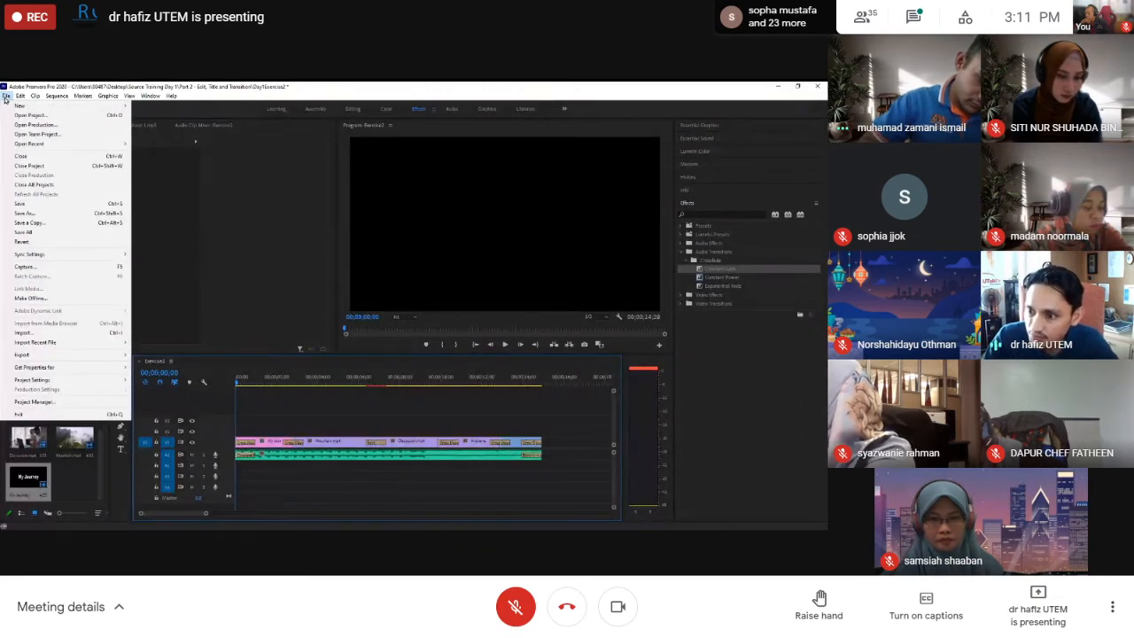
{"action": "mouse_move", "coordinate": [57, 356]}
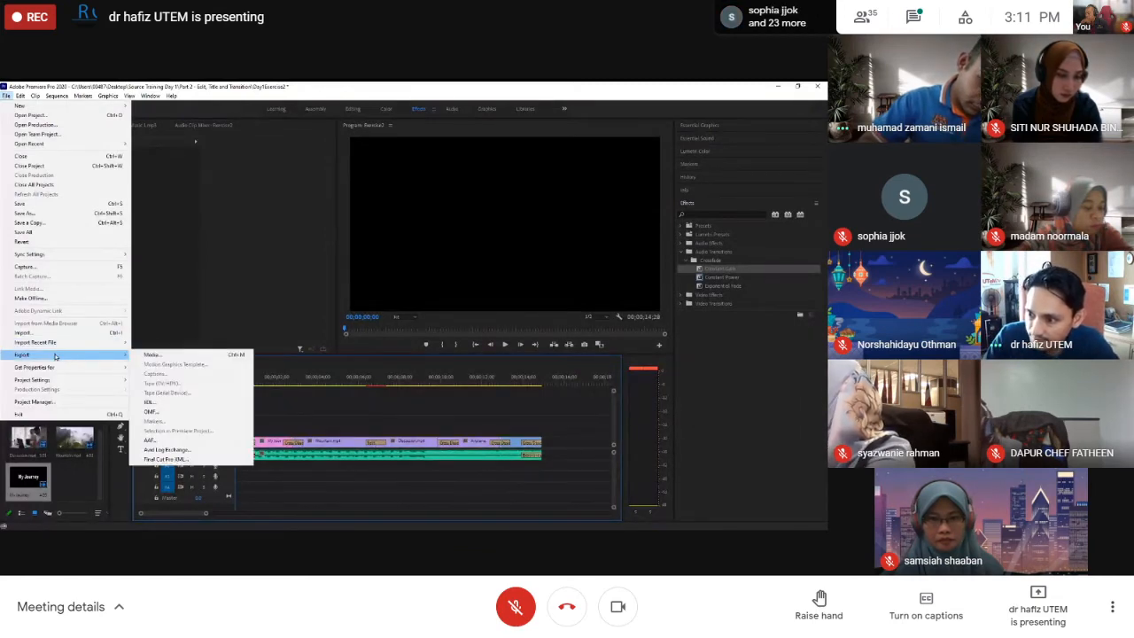
{"action": "left_click", "coordinate": [168, 359]}
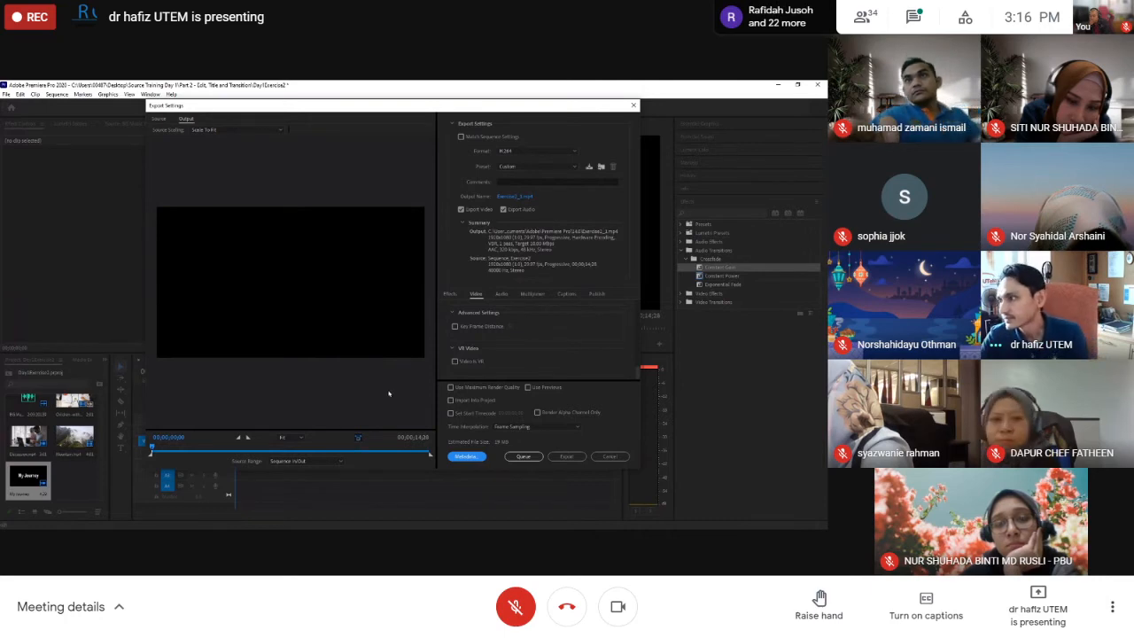
{"action": "left_click", "coordinate": [634, 106]}
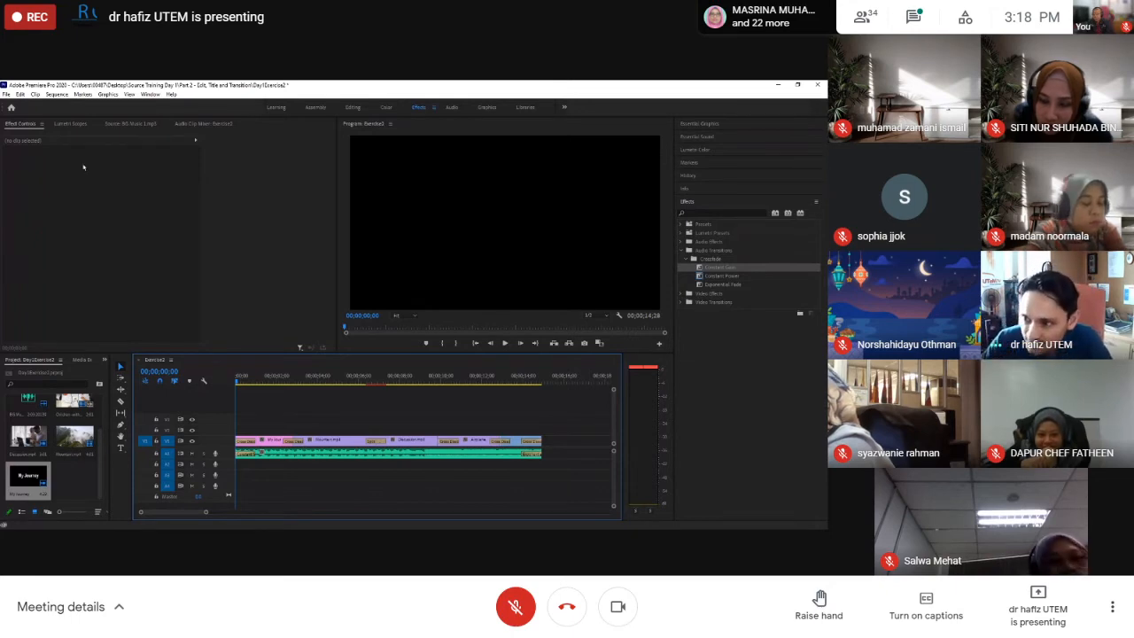
- Close the open Exercise2 sequence and its project, choosing not to save the changes
{"action": "left_click", "coordinate": [6, 94]}
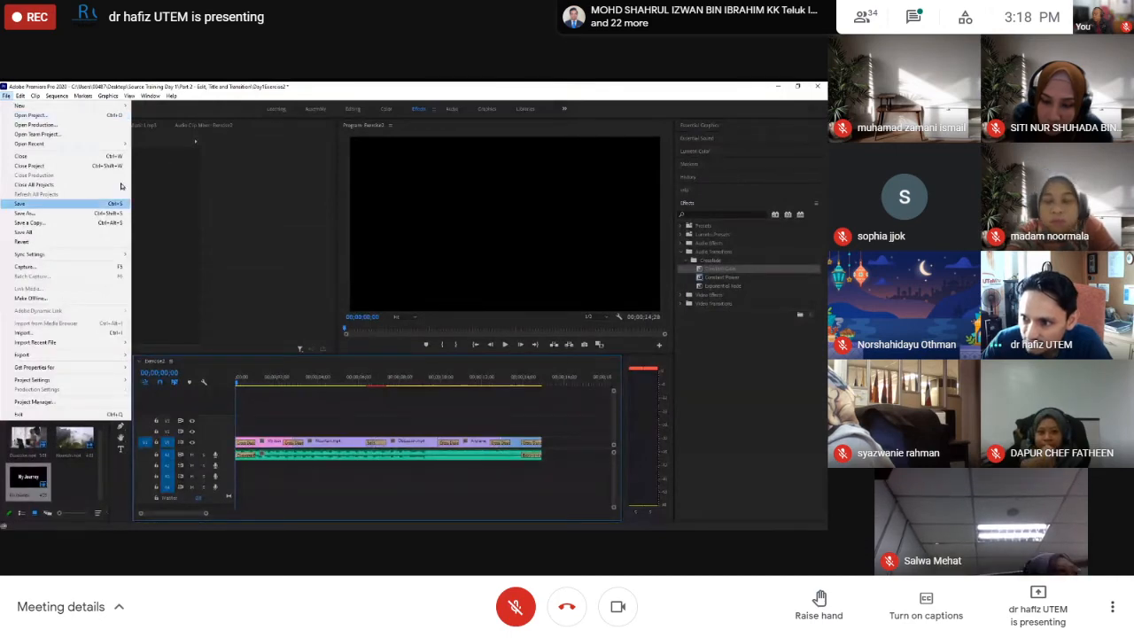
{"action": "mouse_move", "coordinate": [19, 95]}
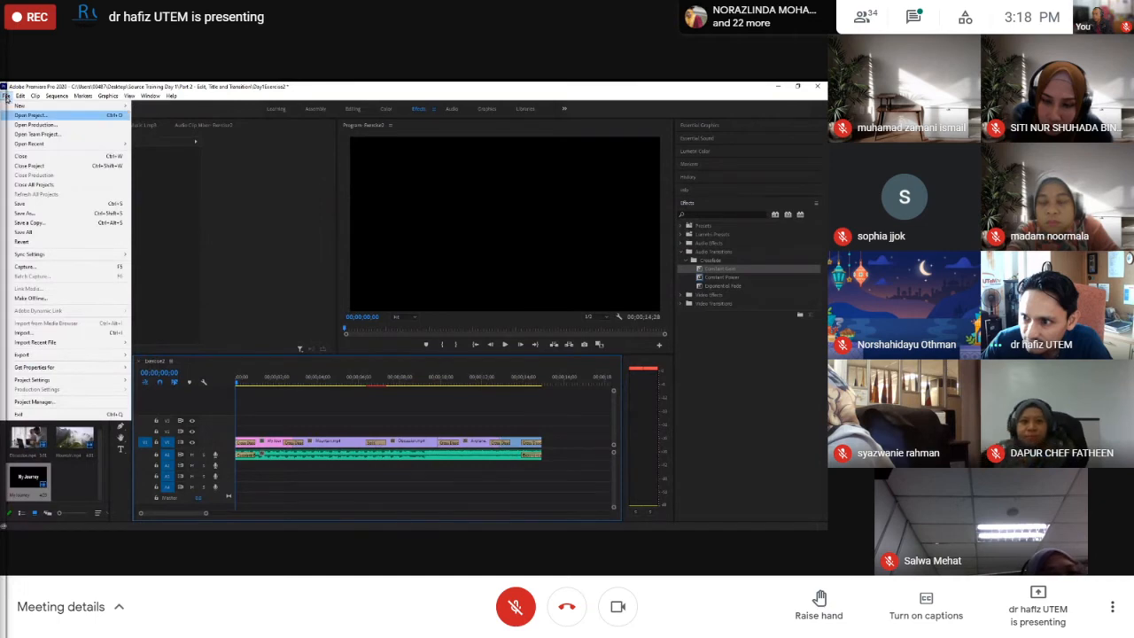
{"action": "left_click", "coordinate": [21, 156]}
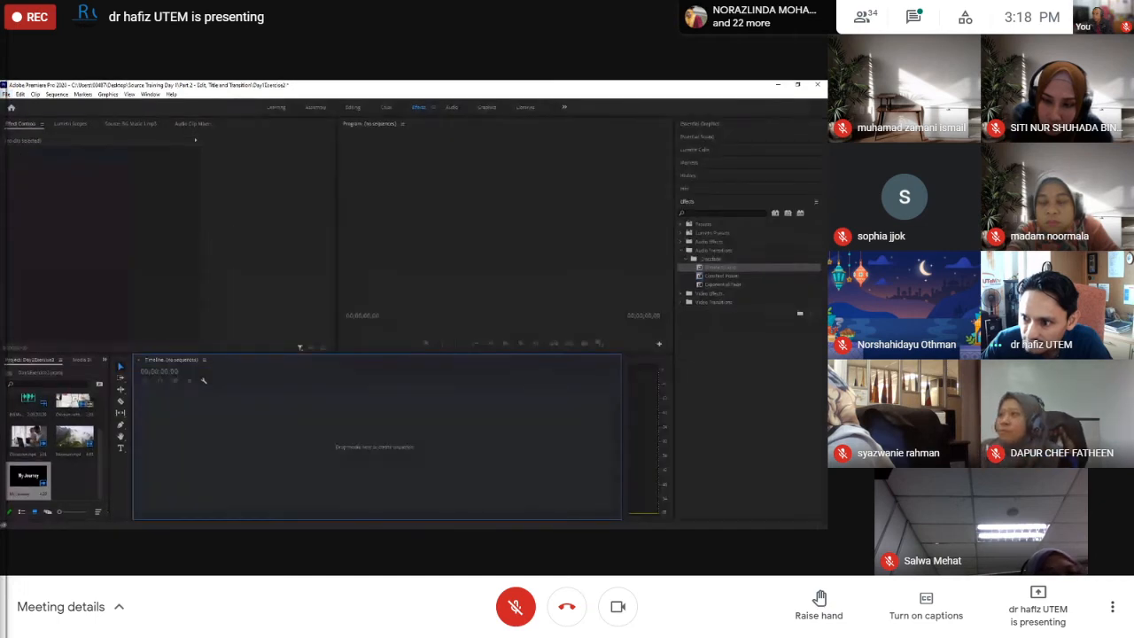
{"action": "scroll", "coordinate": [63, 471], "scroll_direction": "up", "scroll_amount": 2}
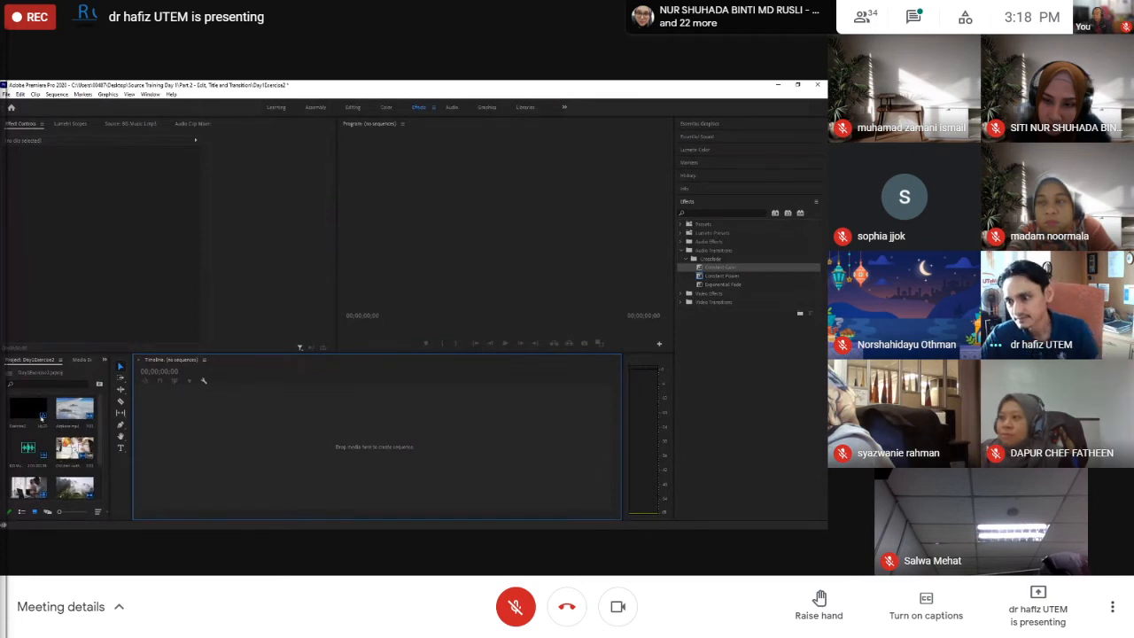
{"action": "left_click", "coordinate": [6, 94]}
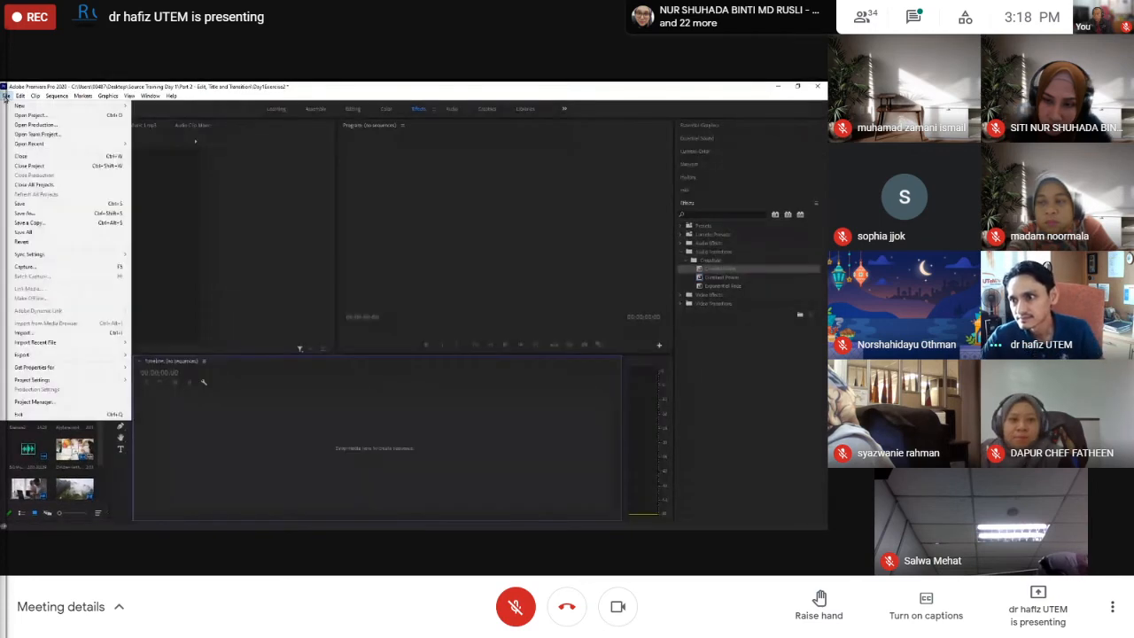
{"action": "left_click", "coordinate": [29, 166]}
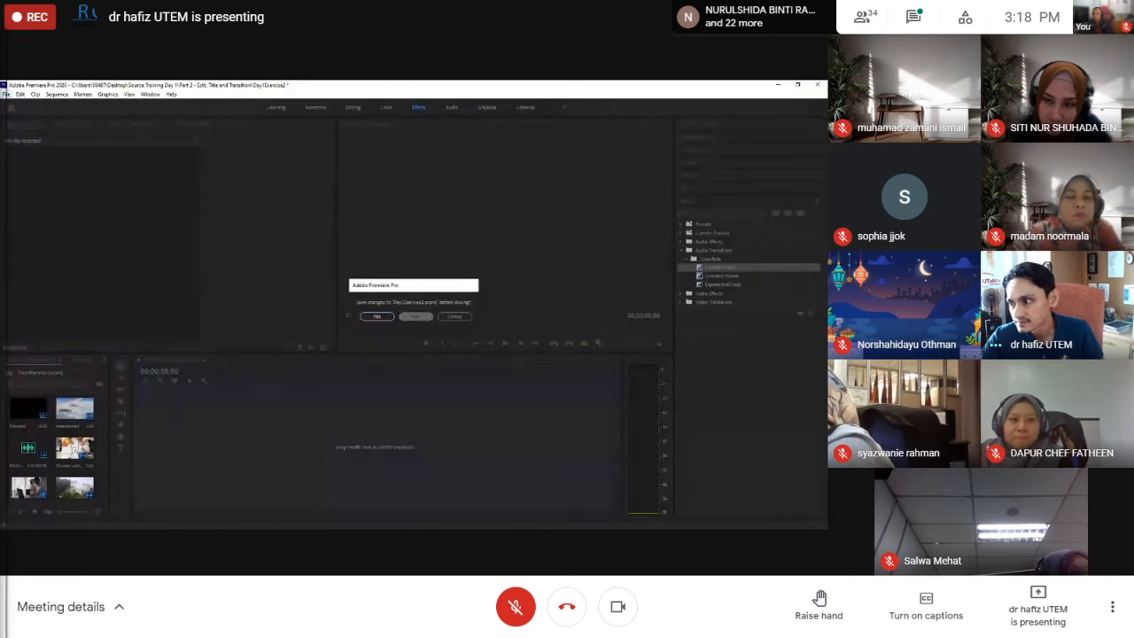
{"action": "left_click", "coordinate": [410, 317]}
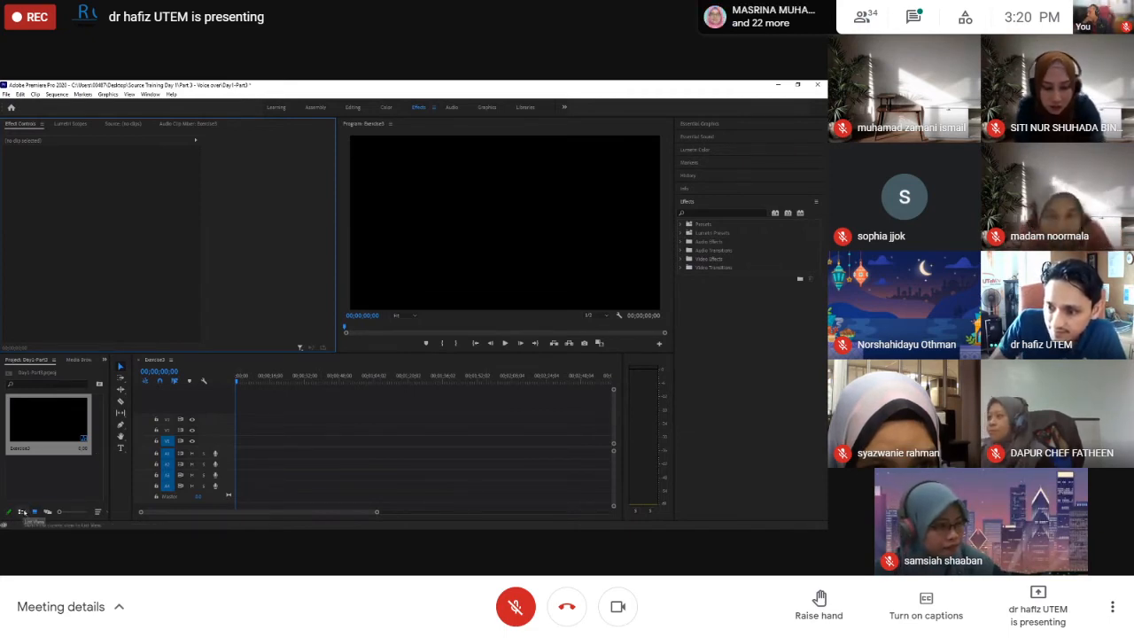
- Show the project items as a list and import all images from the Source File folder in Part 3 - Voice over
{"action": "left_click", "coordinate": [21, 511]}
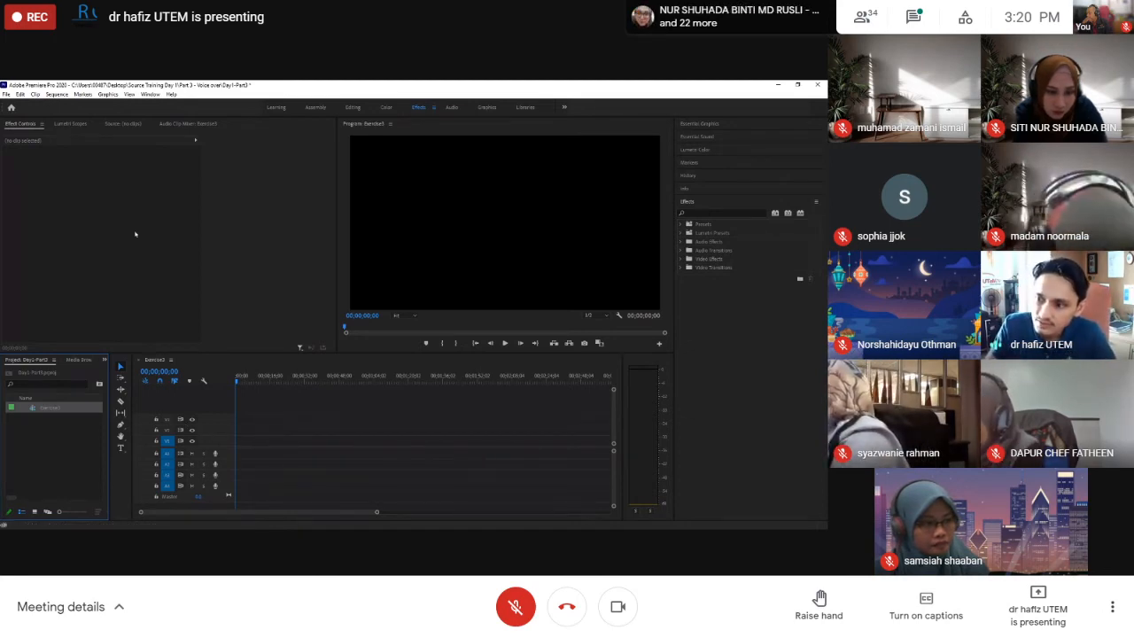
{"action": "left_click", "coordinate": [37, 453]}
{"action": "double_click", "coordinate": [37, 454]}
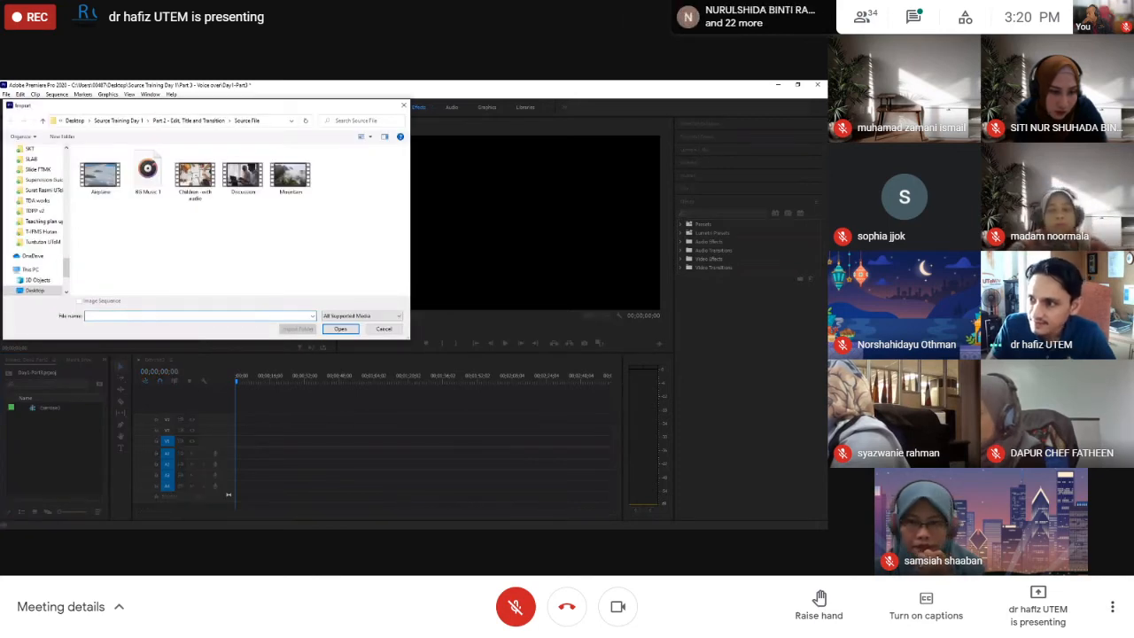
{"action": "left_click", "coordinate": [131, 121]}
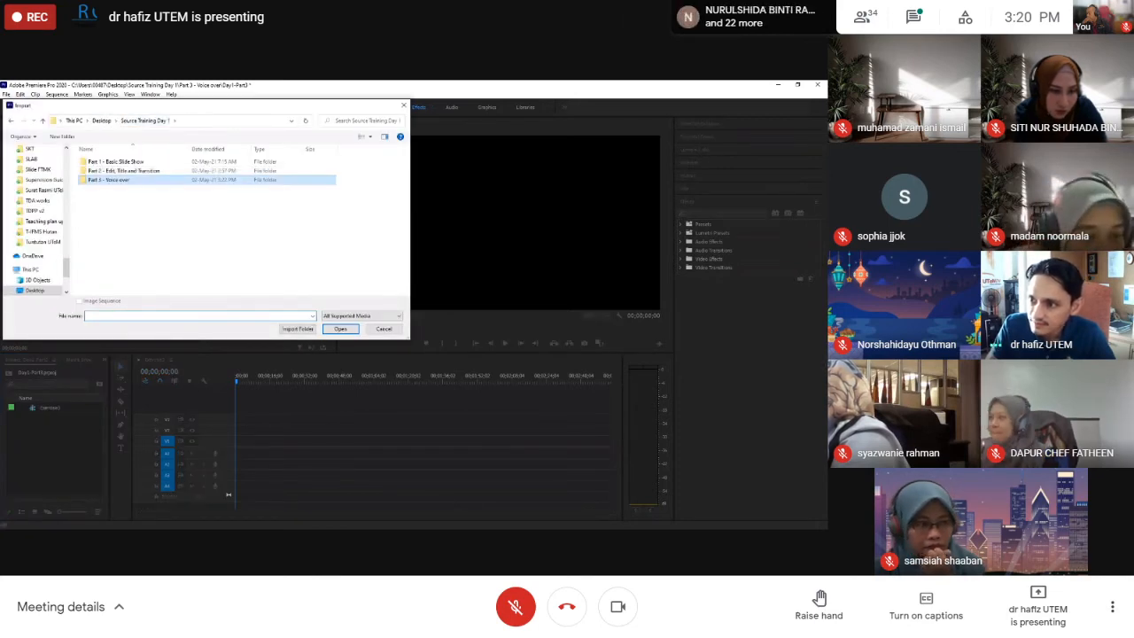
{"action": "double_click", "coordinate": [108, 180]}
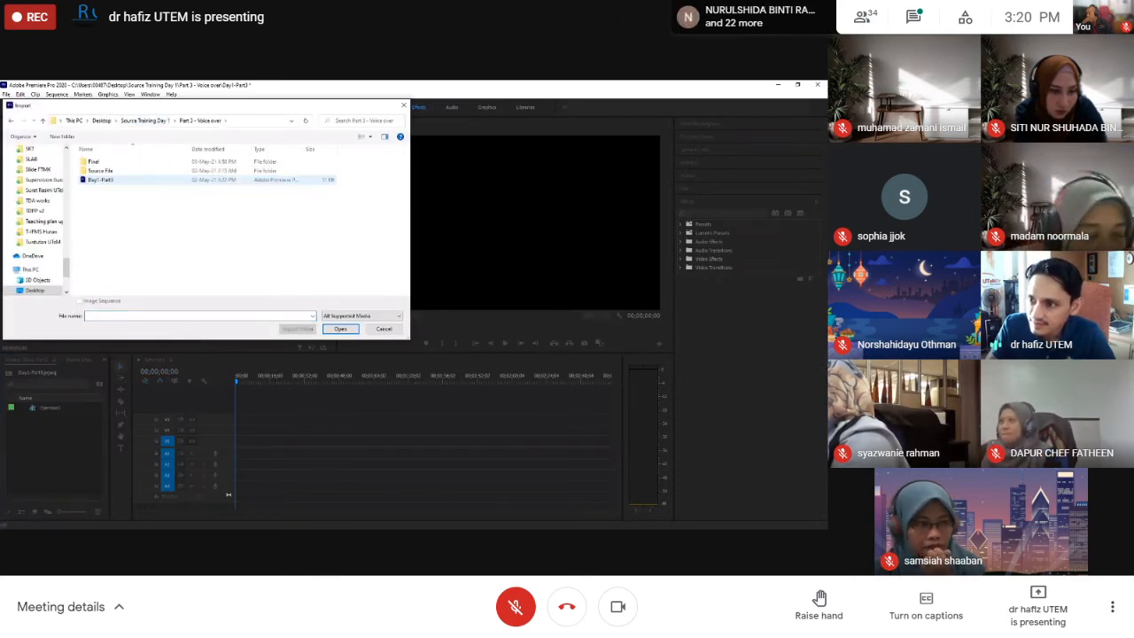
{"action": "double_click", "coordinate": [100, 170]}
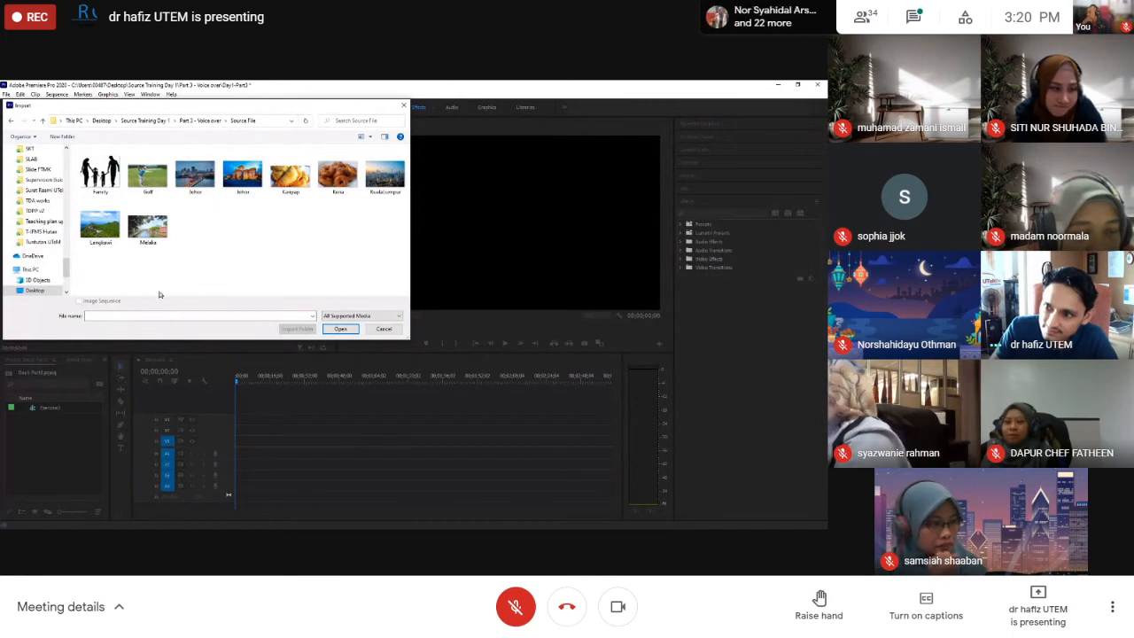
{"action": "left_click_drag", "start_coordinate": [91, 278], "coordinate": [381, 177]}
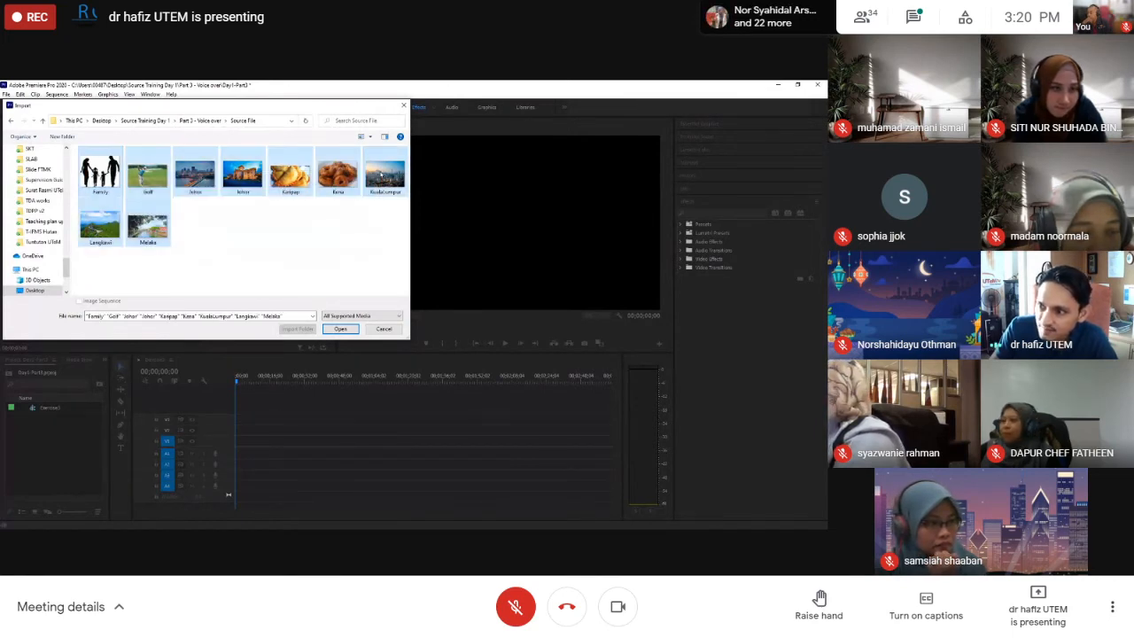
{"action": "left_click", "coordinate": [341, 328]}
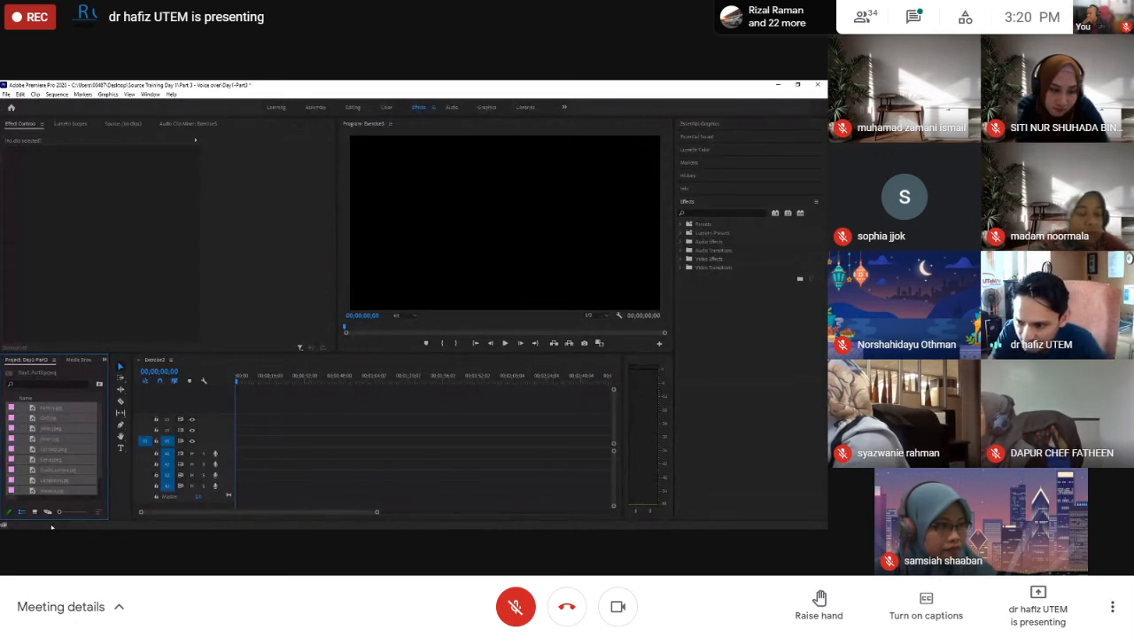
- Display the project items as thumbnails and browse through the imported images
{"action": "left_click", "coordinate": [35, 512]}
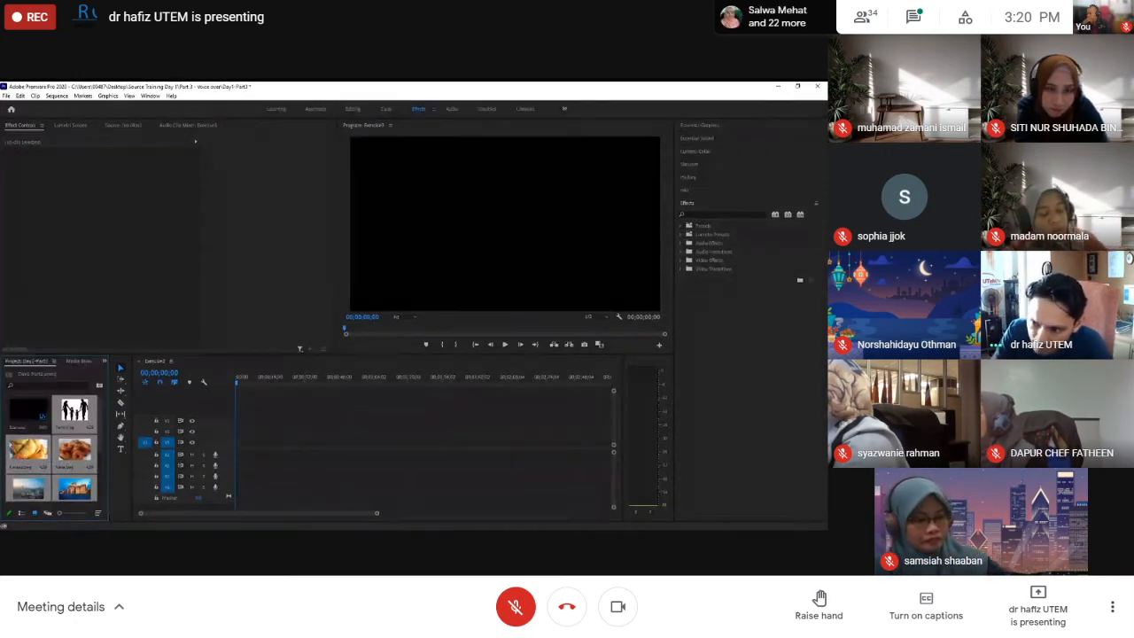
{"action": "scroll", "coordinate": [51, 436], "scroll_direction": "down", "scroll_amount": 3}
{"action": "scroll", "coordinate": [52, 436], "scroll_direction": "down", "scroll_amount": 2}
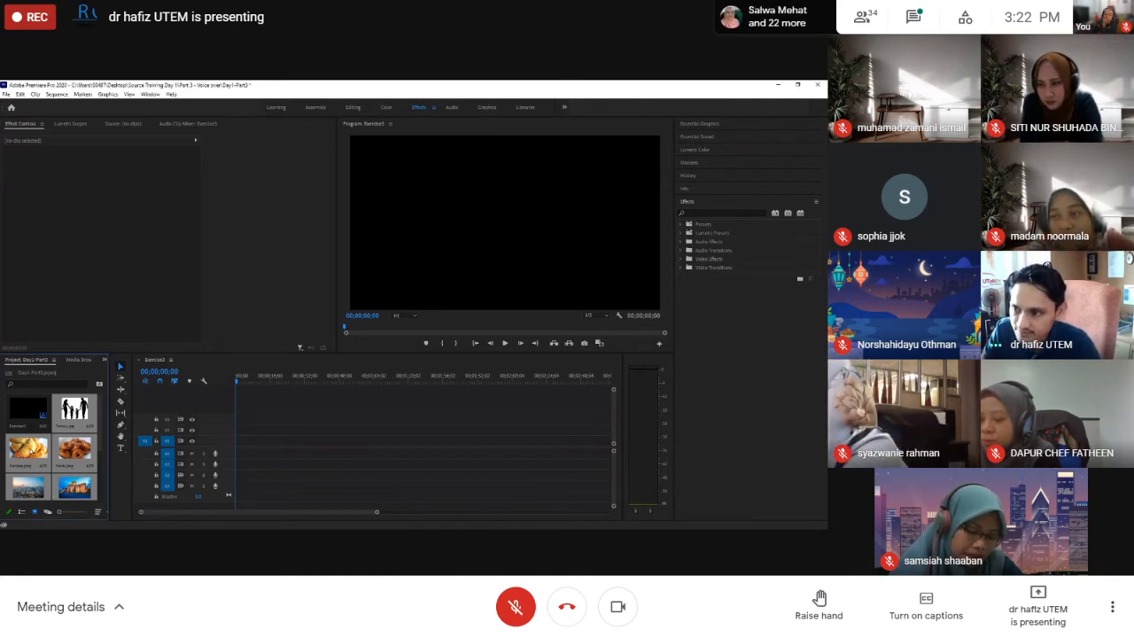
- Review the images available for import in the Part 3 Source File folder, and leave without importing any
{"action": "left_click", "coordinate": [7, 94]}
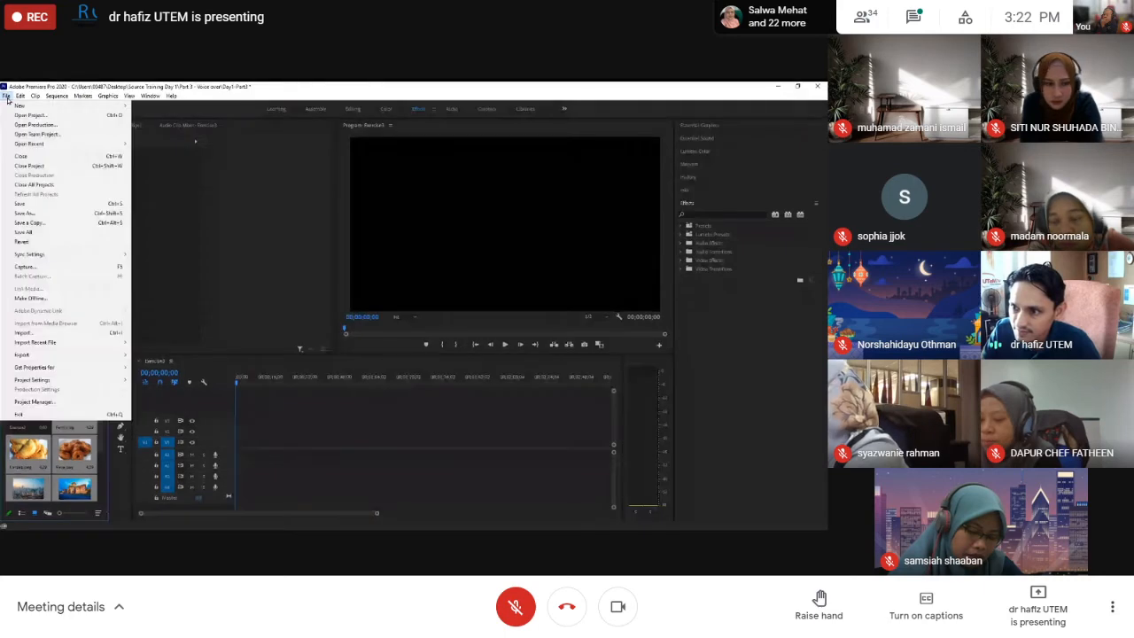
{"action": "left_click", "coordinate": [60, 333]}
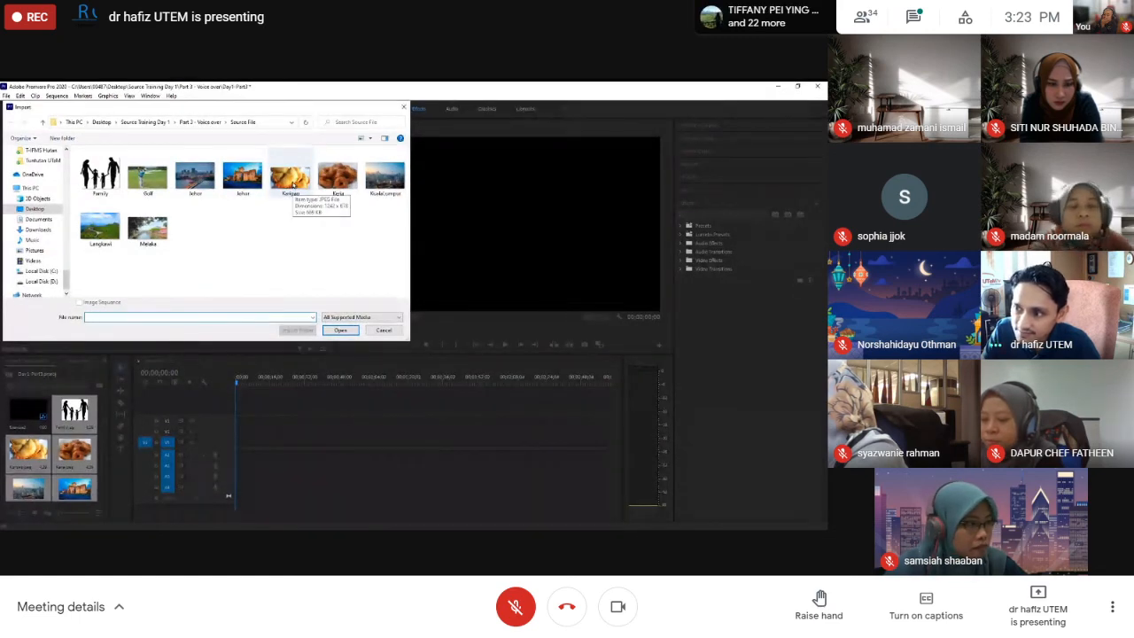
{"action": "left_click", "coordinate": [294, 183]}
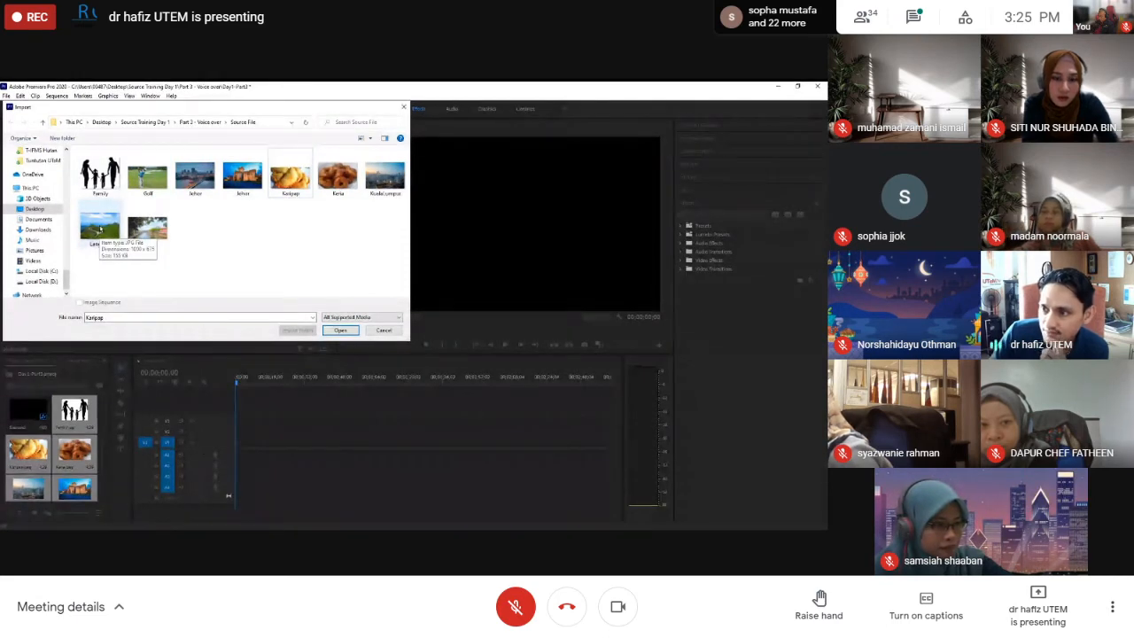
{"action": "left_click", "coordinate": [371, 329]}
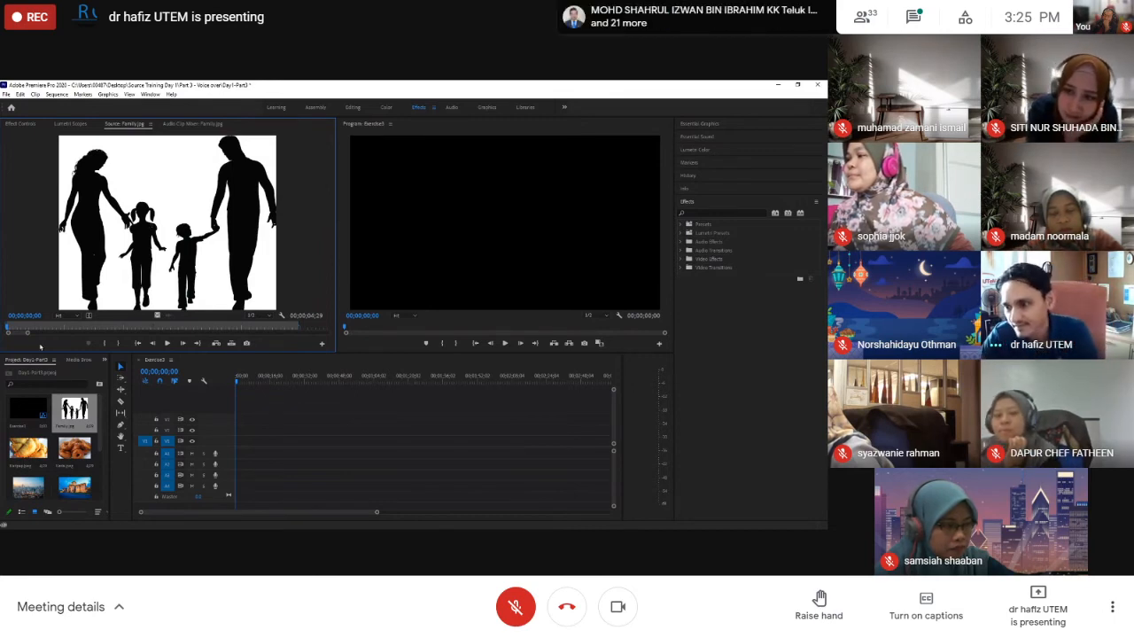
- Place the Family image at the start of video track V1
{"action": "left_click_drag", "start_coordinate": [157, 239], "coordinate": [239, 441]}
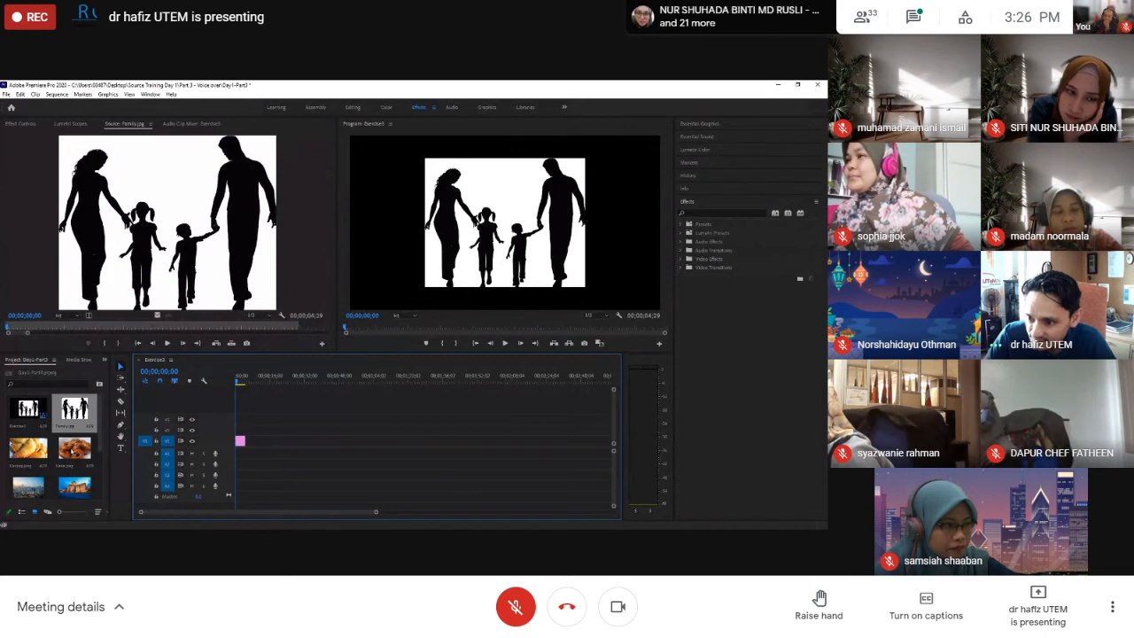
{"action": "left_click", "coordinate": [74, 448]}
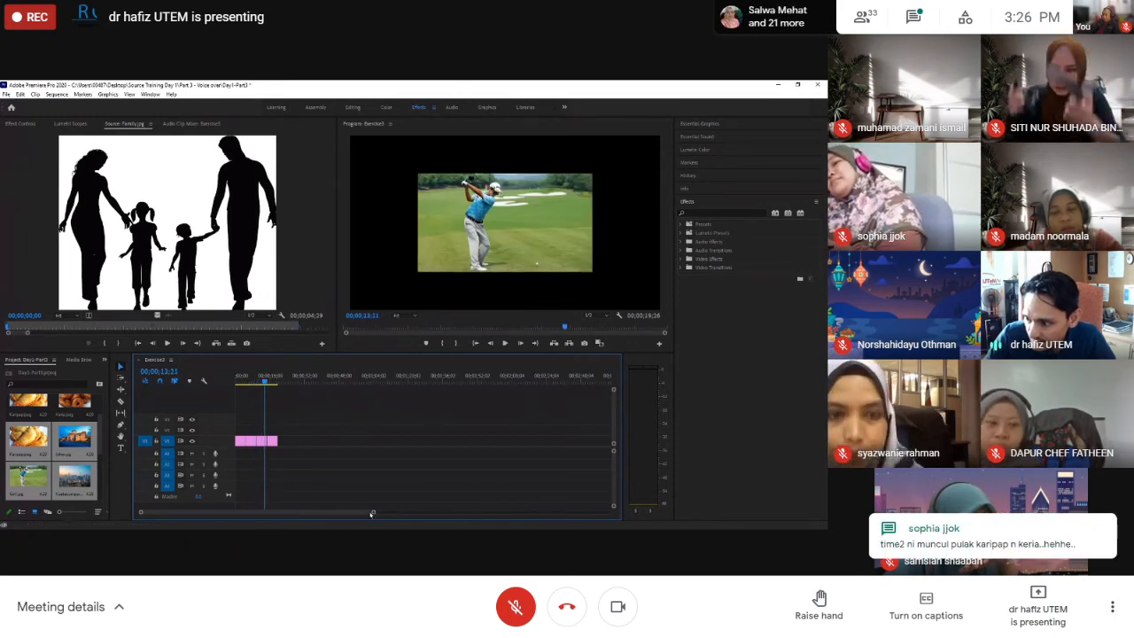
- Add the Family image to the end of video track V1, directly after the KualaLumpur clip
{"action": "left_click_drag", "start_coordinate": [372, 514], "coordinate": [298, 514]}
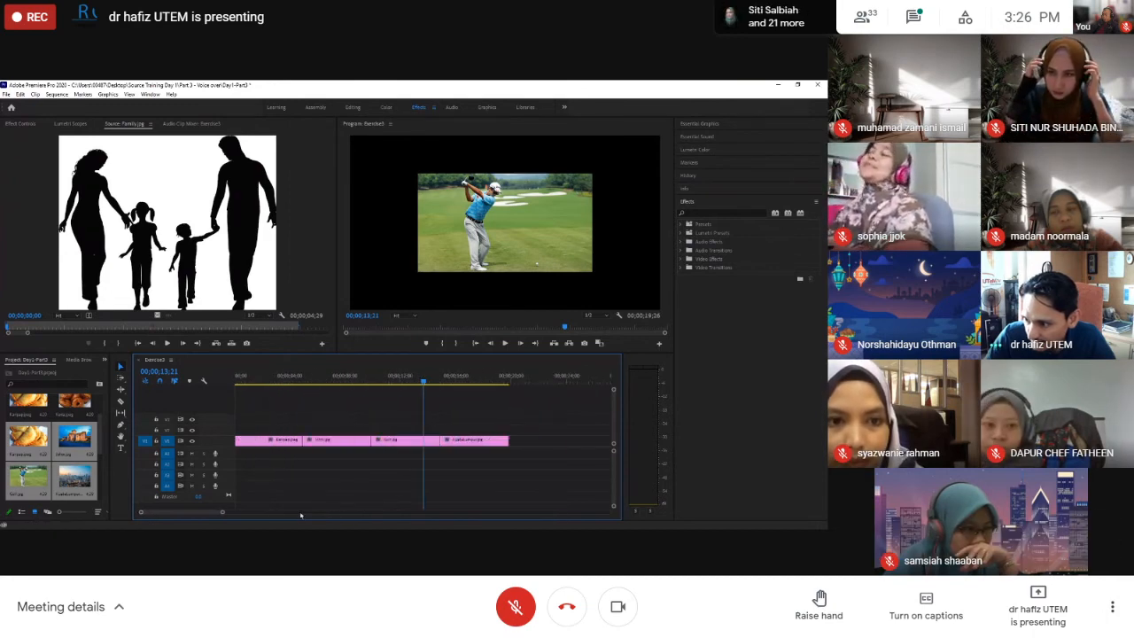
{"action": "left_click_drag", "start_coordinate": [222, 513], "coordinate": [235, 514]}
{"action": "left_click_drag", "start_coordinate": [382, 382], "coordinate": [123, 380]}
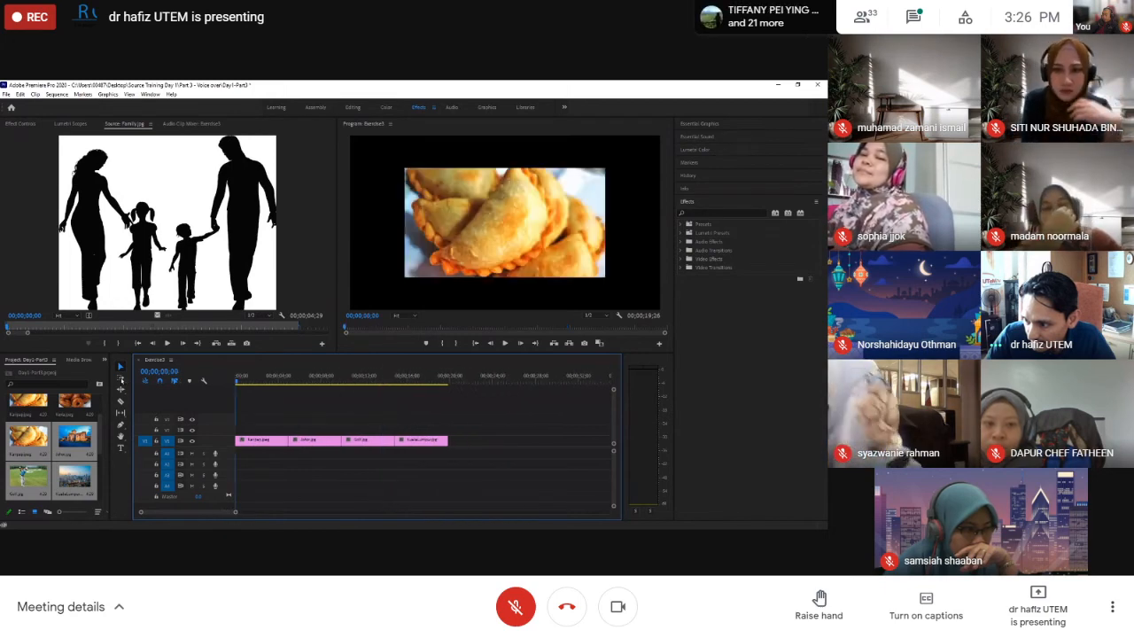
{"action": "left_click", "coordinate": [74, 435]}
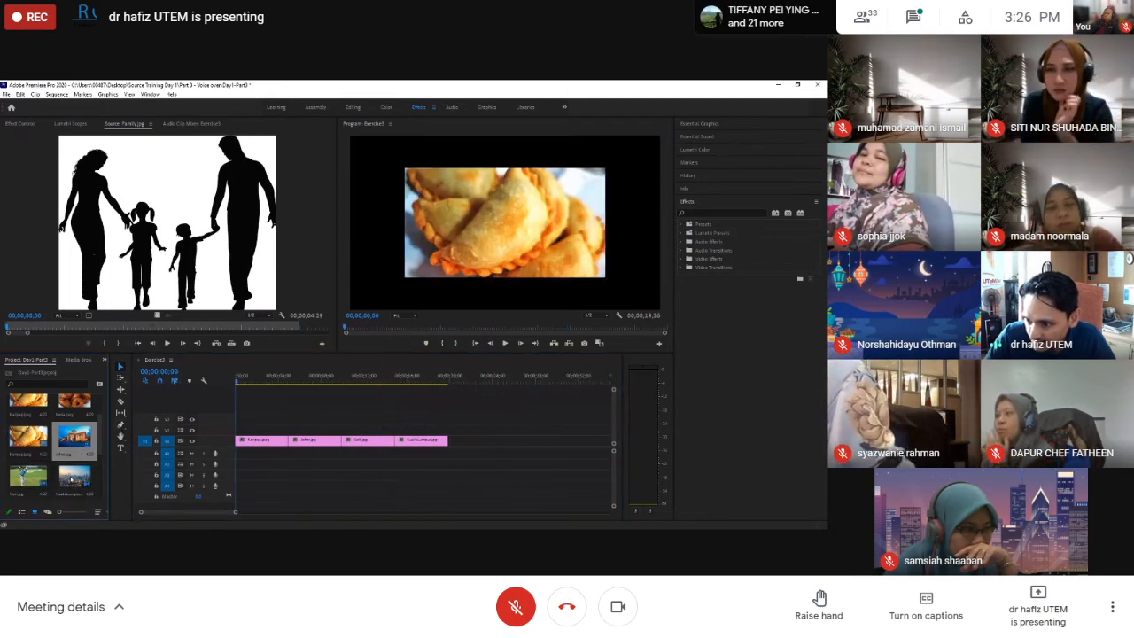
{"action": "scroll", "coordinate": [71, 480], "scroll_direction": "up", "scroll_amount": 2}
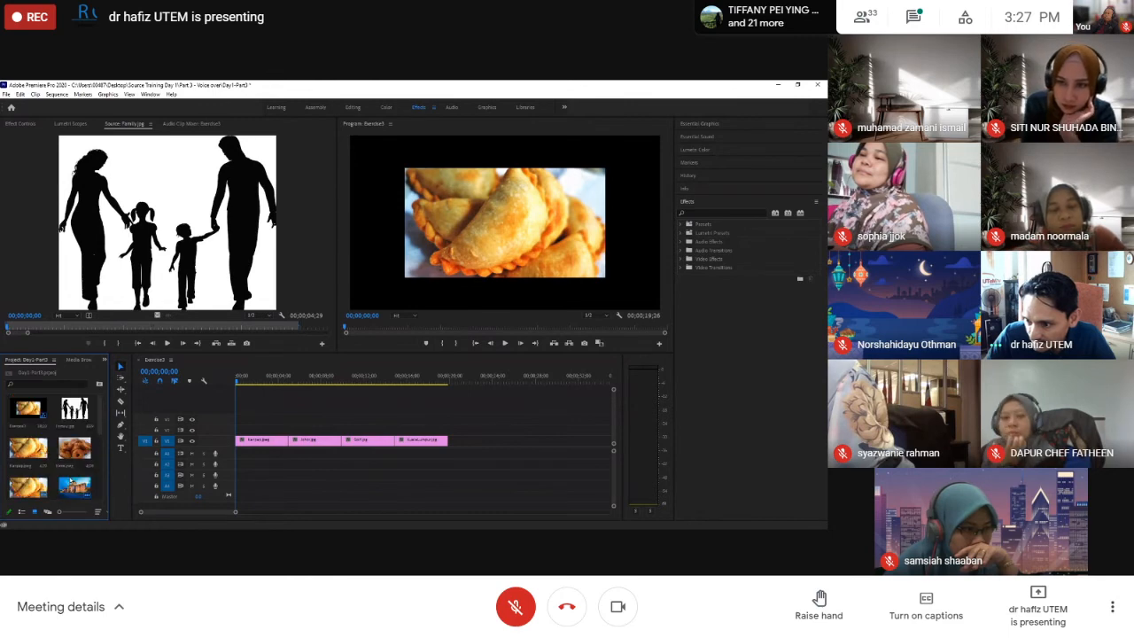
{"action": "left_click_drag", "start_coordinate": [67, 424], "coordinate": [455, 443]}
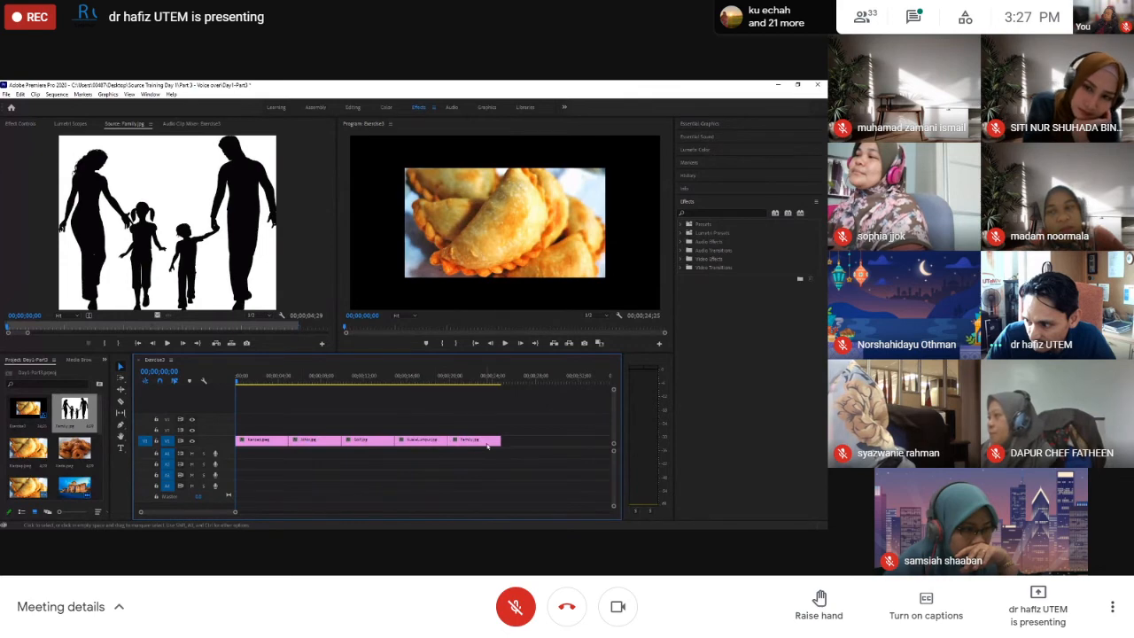
{"action": "scroll", "coordinate": [69, 441], "scroll_direction": "down", "scroll_amount": 3}
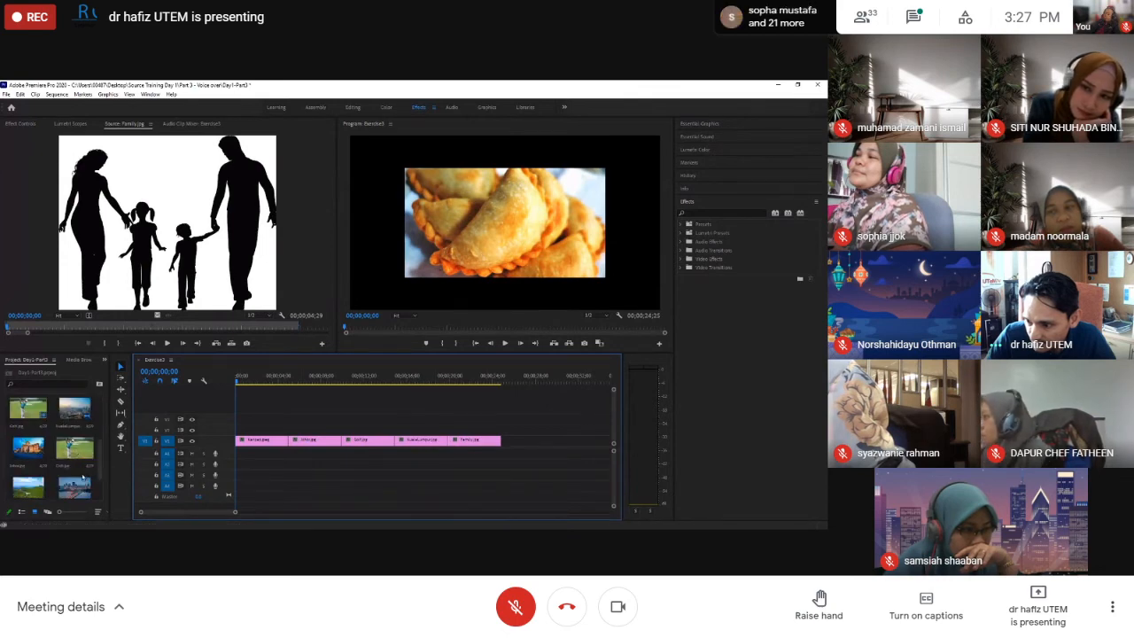
{"action": "scroll", "coordinate": [81, 477], "scroll_direction": "down", "scroll_amount": 1}
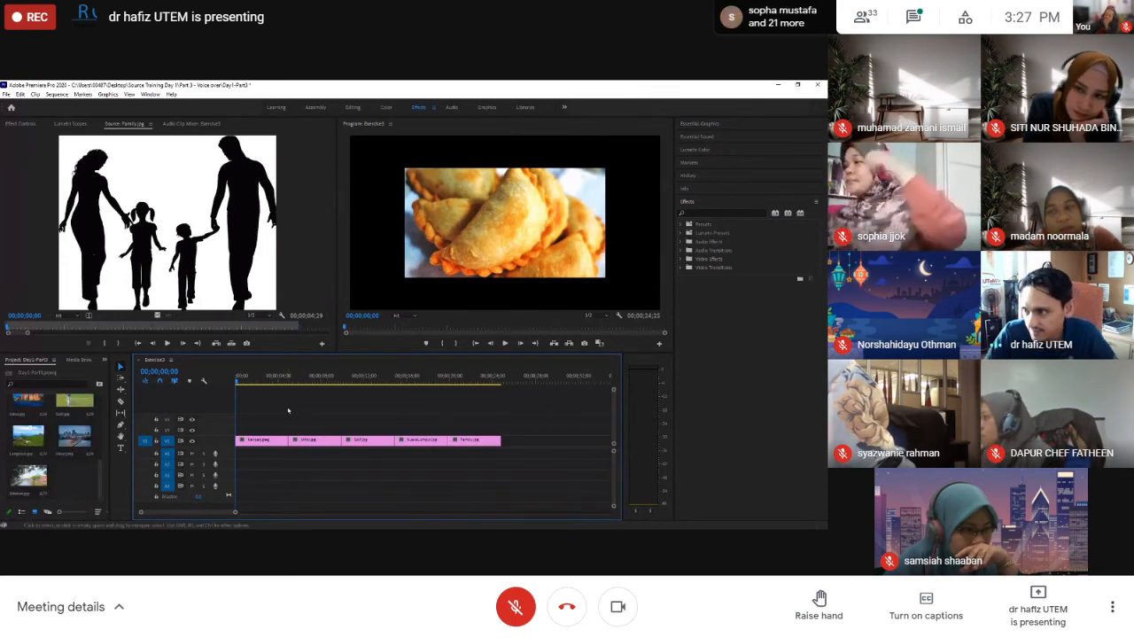
- Try scaling the Karipap clip up to fill the program frame, and undo the scaling
{"action": "left_click", "coordinate": [274, 445]}
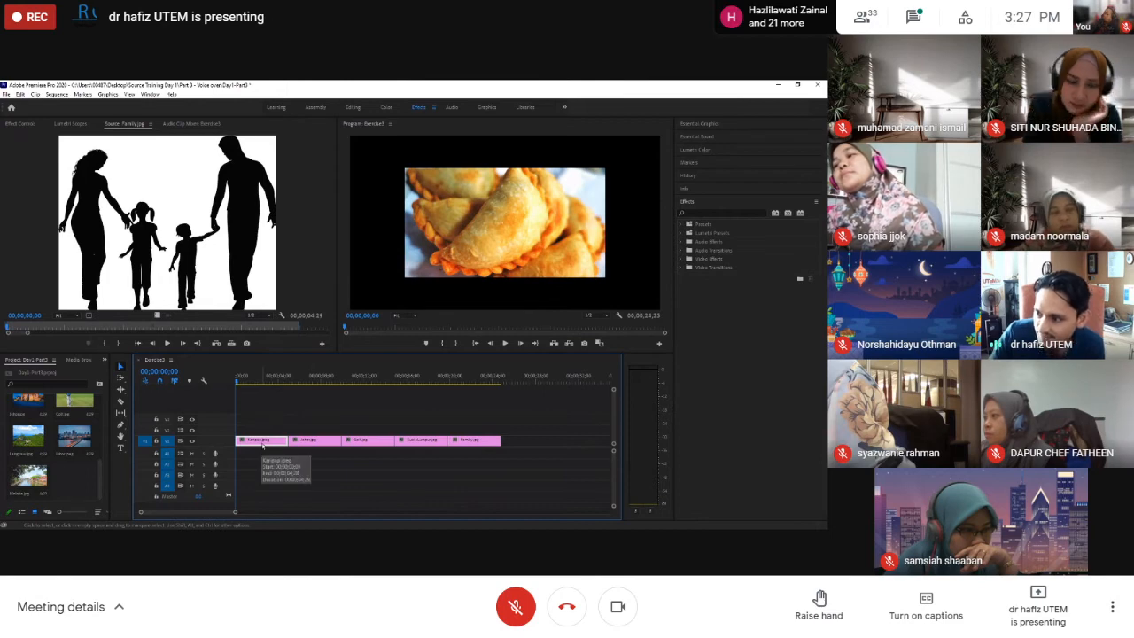
{"action": "key", "text": "space"}
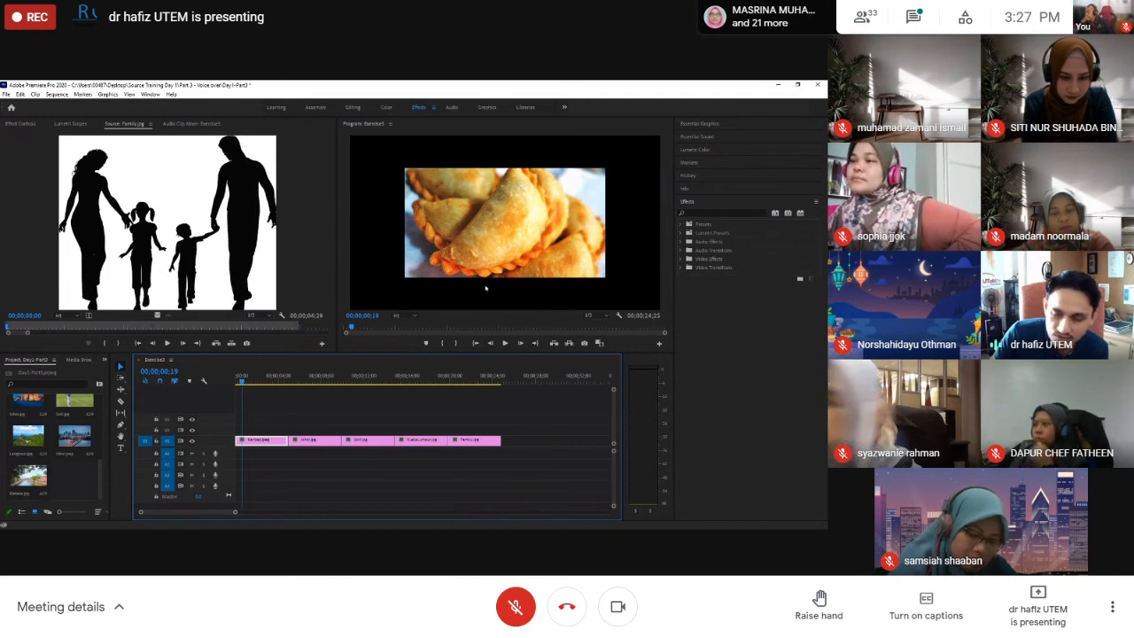
{"action": "left_click", "coordinate": [523, 225]}
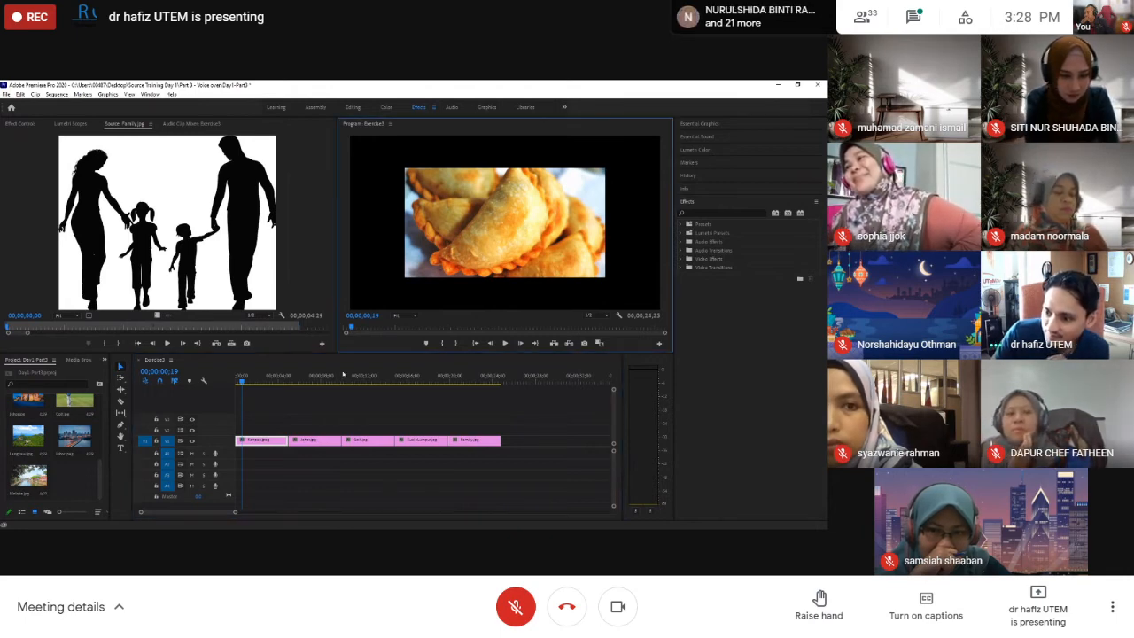
{"action": "left_click", "coordinate": [251, 446]}
{"action": "left_click", "coordinate": [501, 256]}
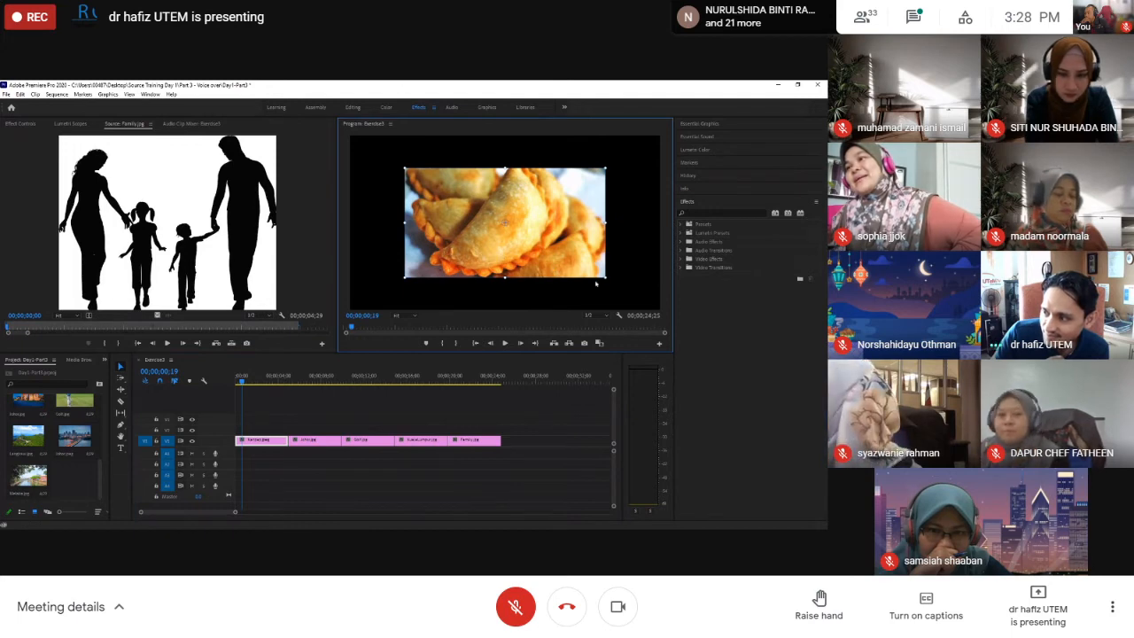
{"action": "left_click_drag", "start_coordinate": [602, 279], "coordinate": [666, 311]}
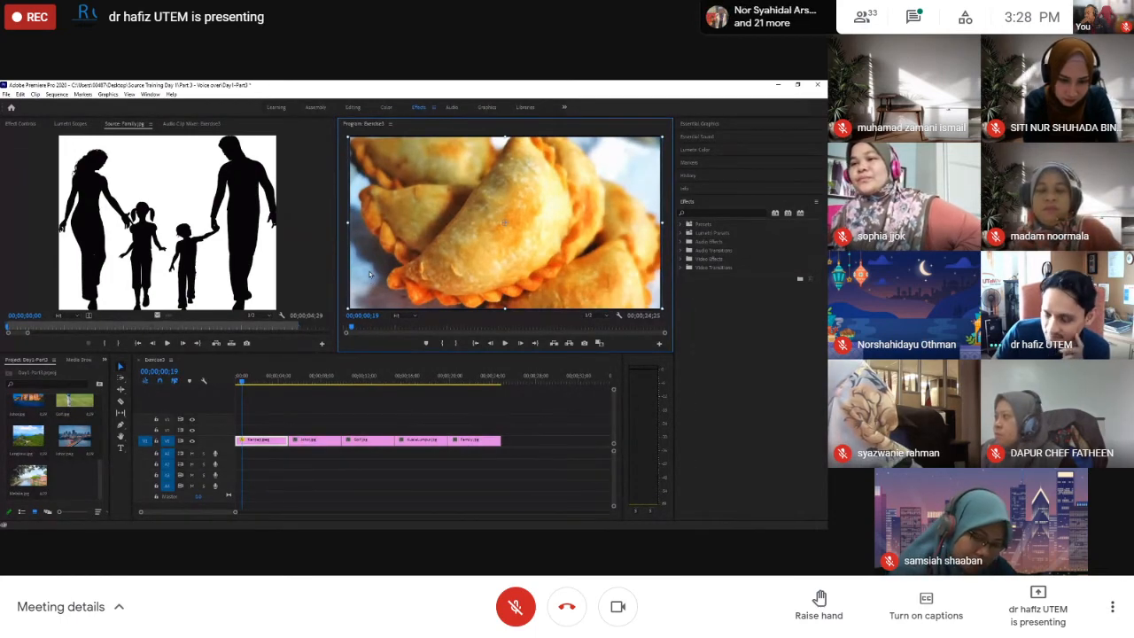
{"action": "key", "text": "ctrl+z"}
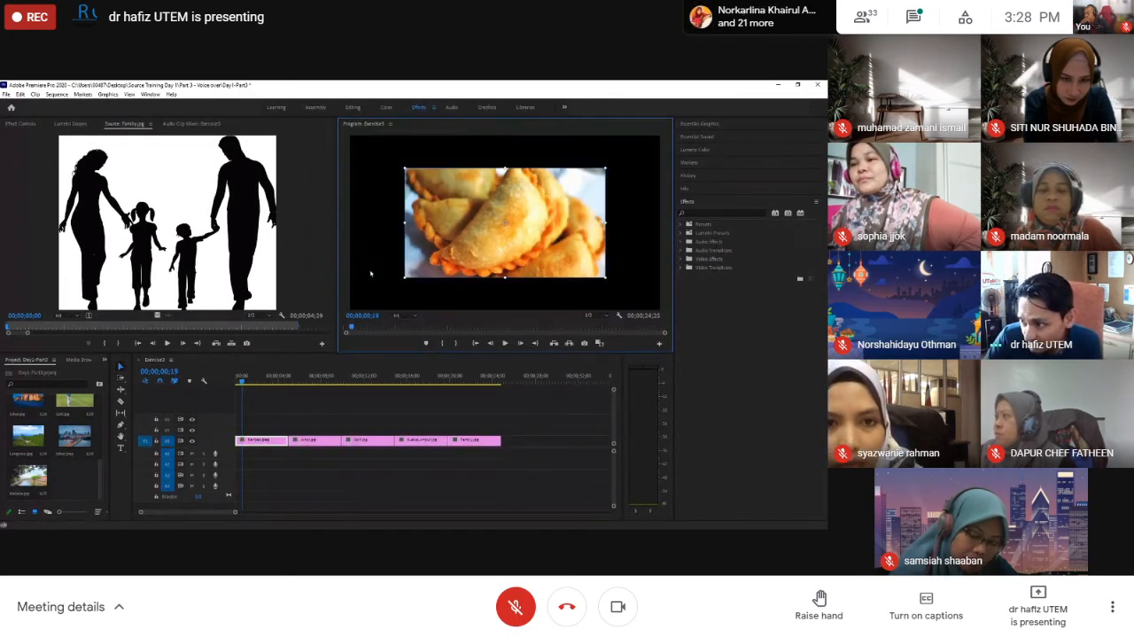
- Select the Karipap clip on V1 and enlarge its image until it fills the whole program frame
{"action": "left_click", "coordinate": [315, 443]}
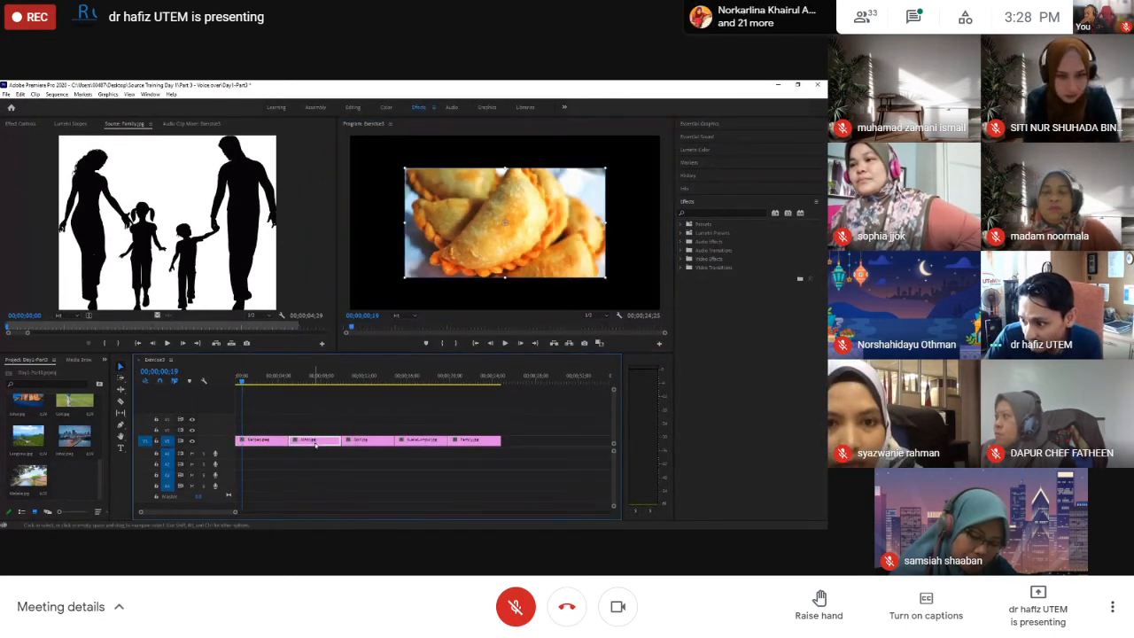
{"action": "left_click", "coordinate": [279, 449]}
{"action": "left_click", "coordinate": [261, 444]}
{"action": "left_click", "coordinate": [448, 239]}
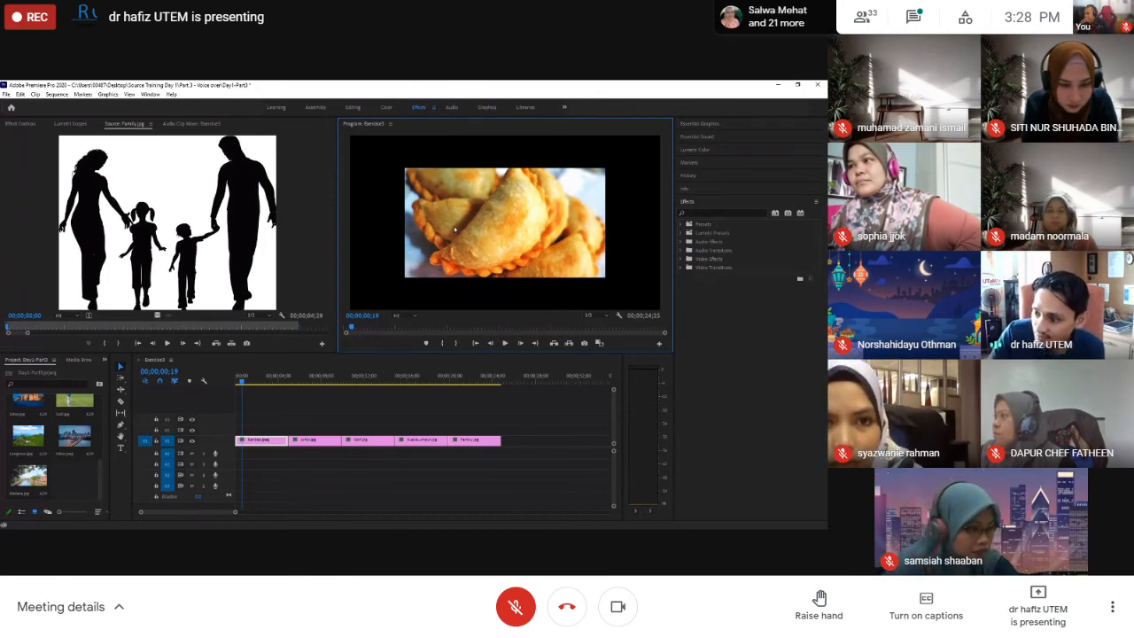
{"action": "left_click", "coordinate": [268, 441]}
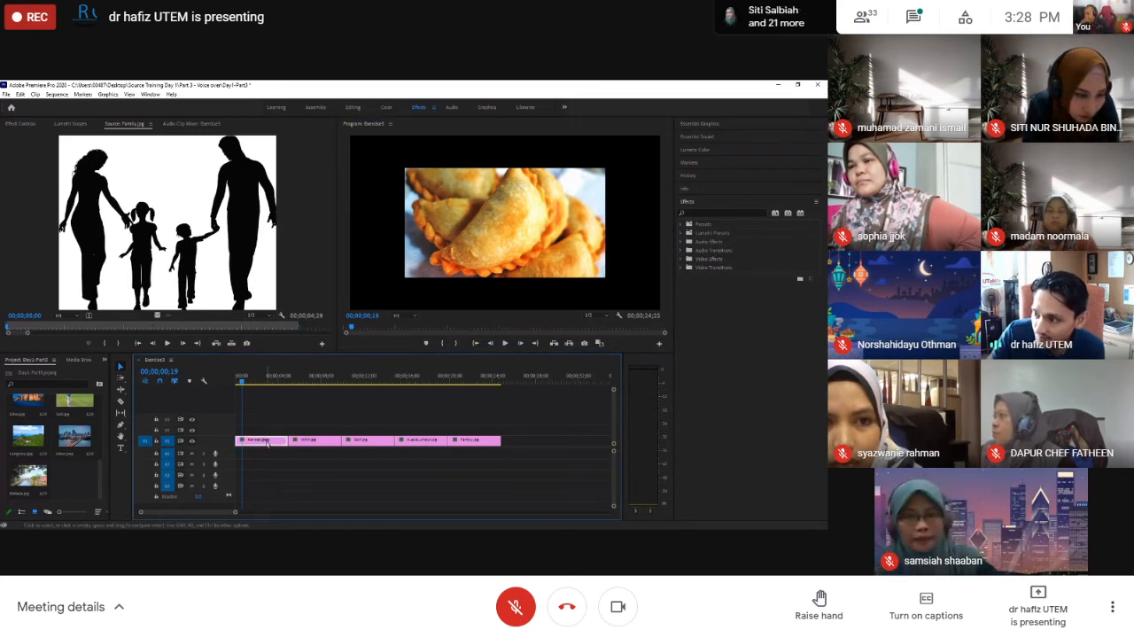
{"action": "double_click", "coordinate": [267, 441]}
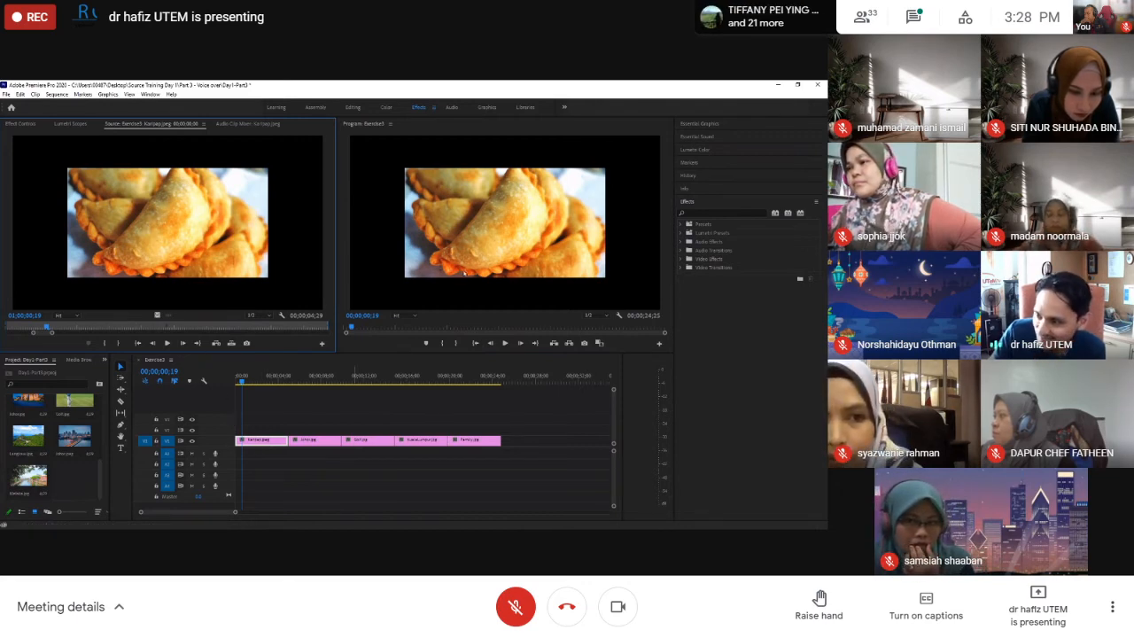
{"action": "left_click", "coordinate": [474, 241]}
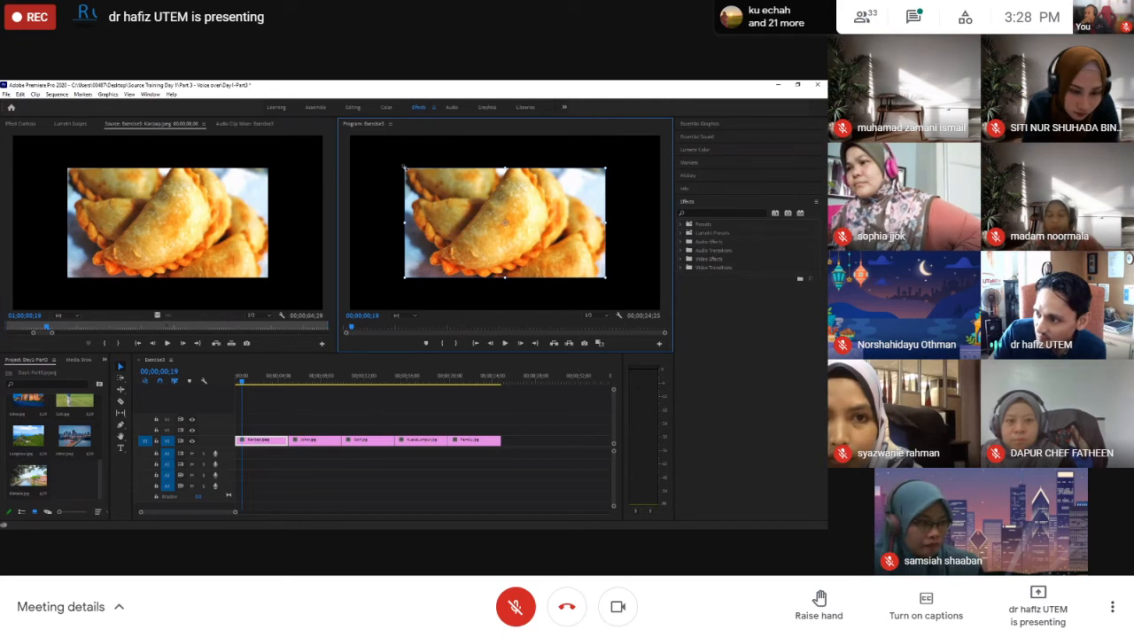
{"action": "left_click_drag", "start_coordinate": [404, 167], "coordinate": [358, 133]}
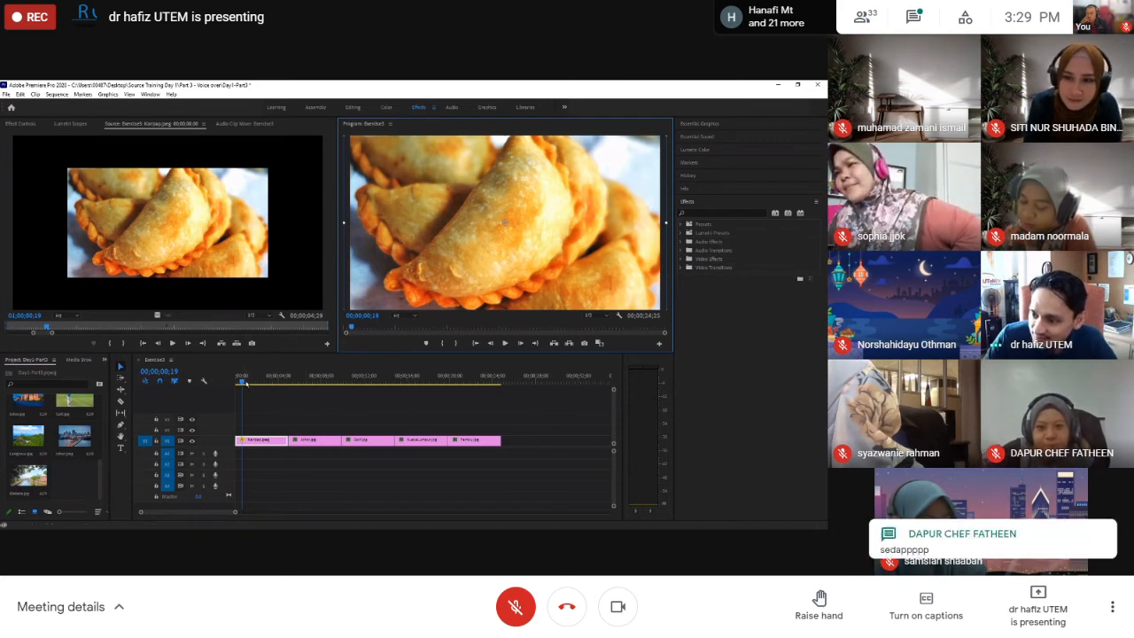
- Move the playhead to 00;00;05;07 and enlarge the Johor clip's image until it fills the program frame
{"action": "left_click_drag", "start_coordinate": [242, 382], "coordinate": [292, 395]}
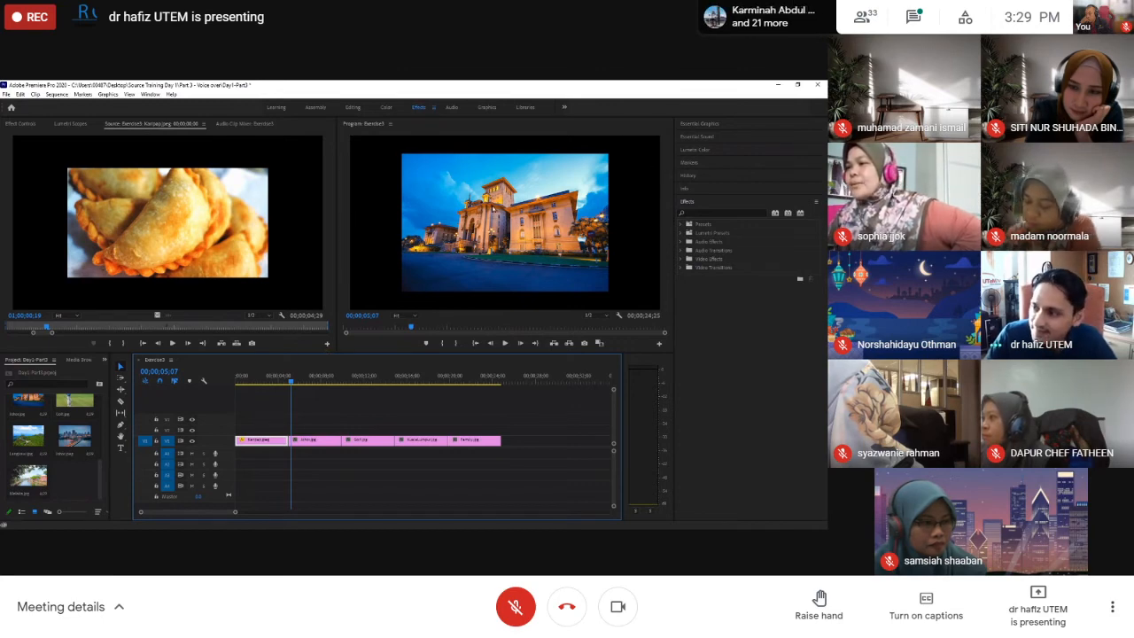
{"action": "left_click", "coordinate": [493, 209]}
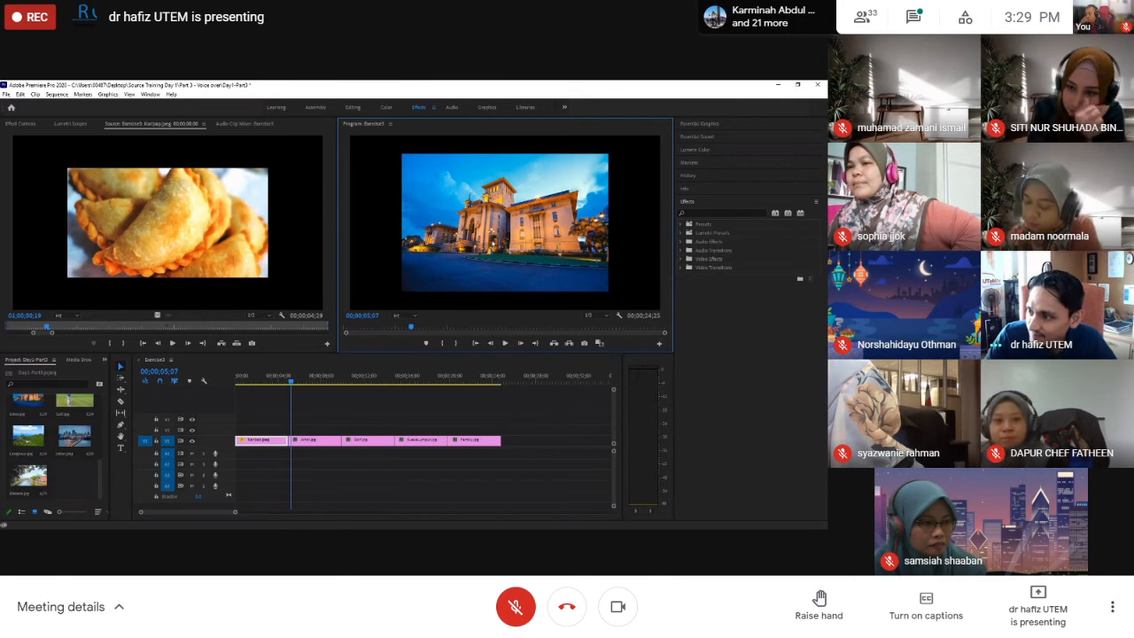
{"action": "left_click", "coordinate": [320, 439]}
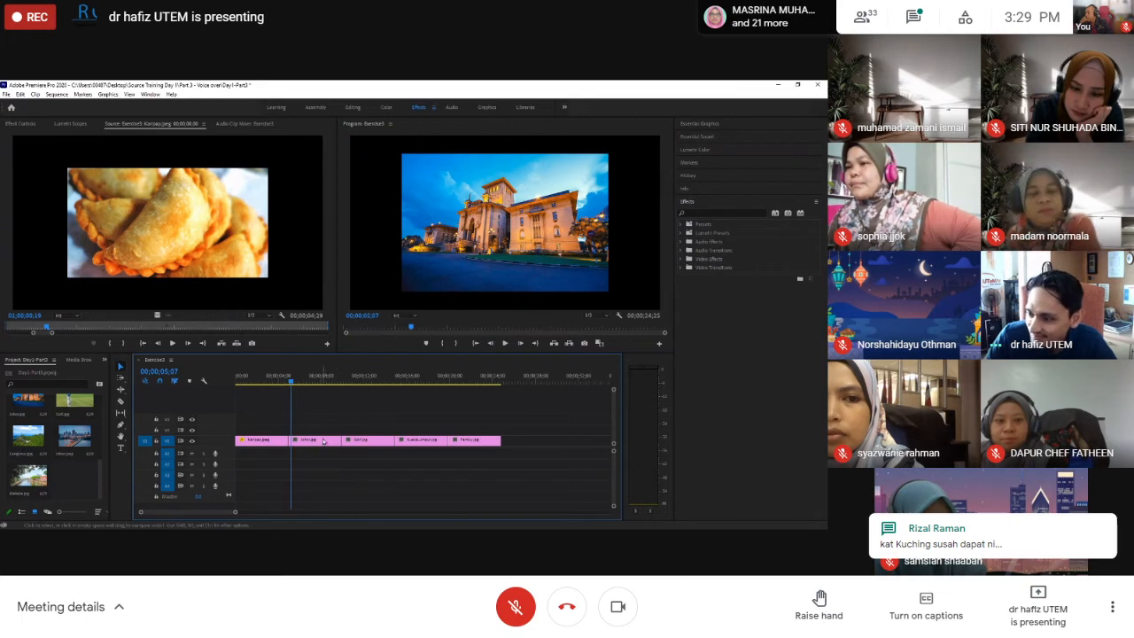
{"action": "left_click", "coordinate": [323, 440]}
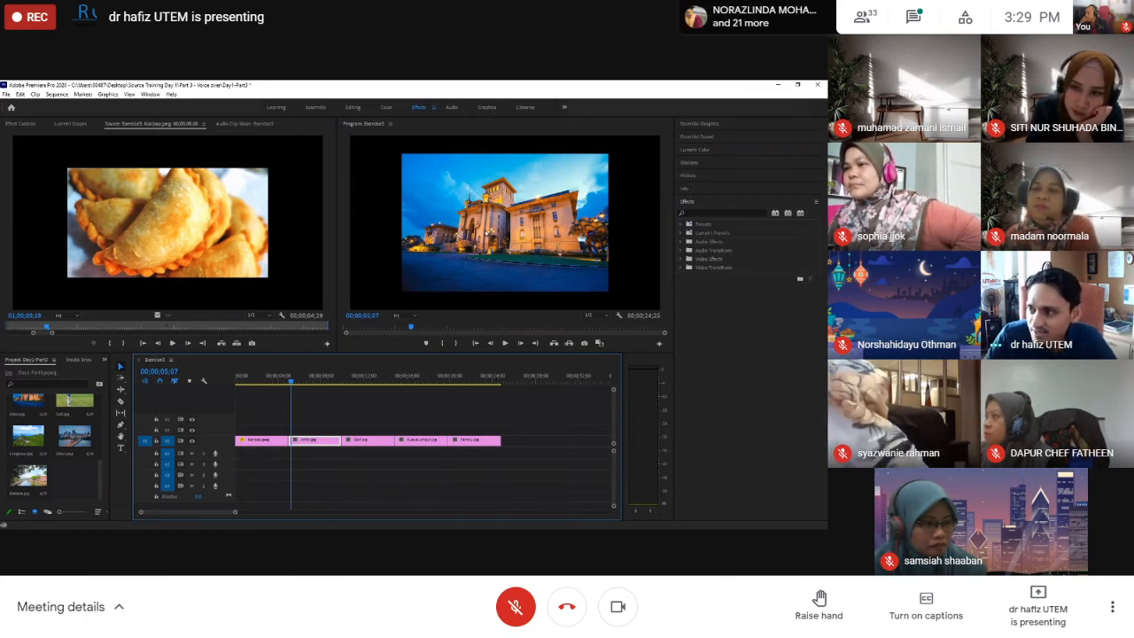
{"action": "left_click", "coordinate": [505, 222]}
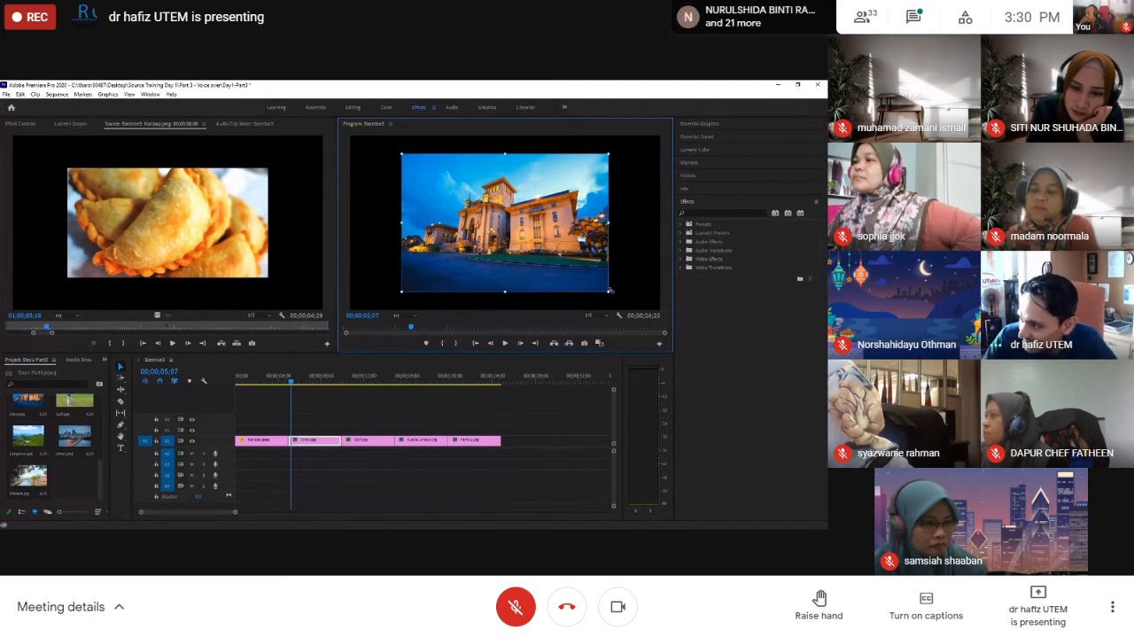
{"action": "left_click_drag", "start_coordinate": [608, 289], "coordinate": [649, 327]}
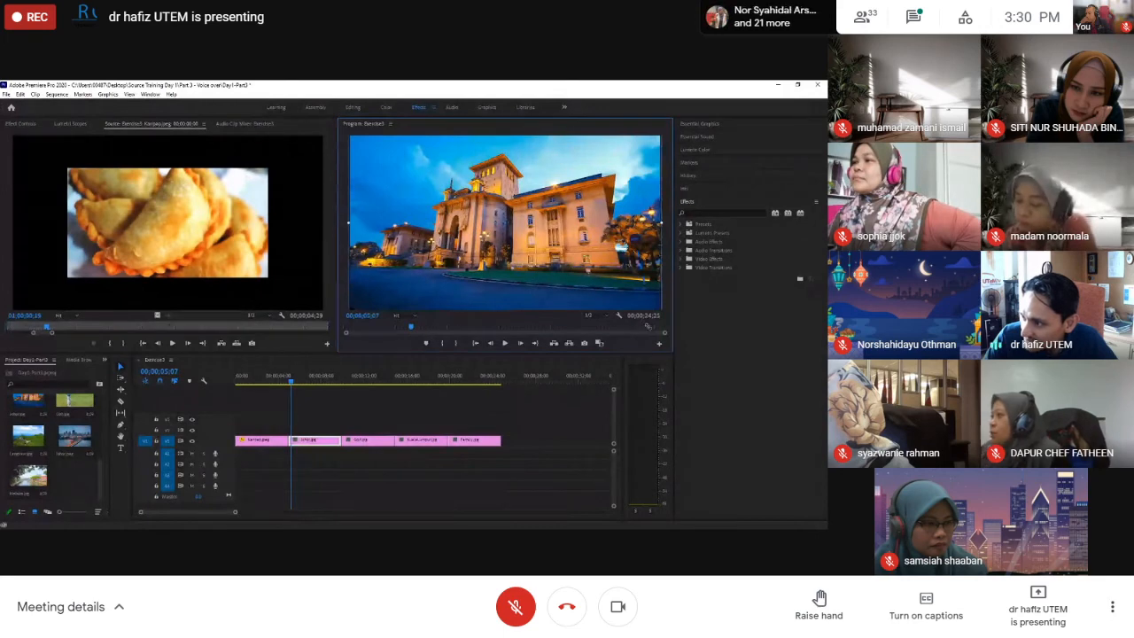
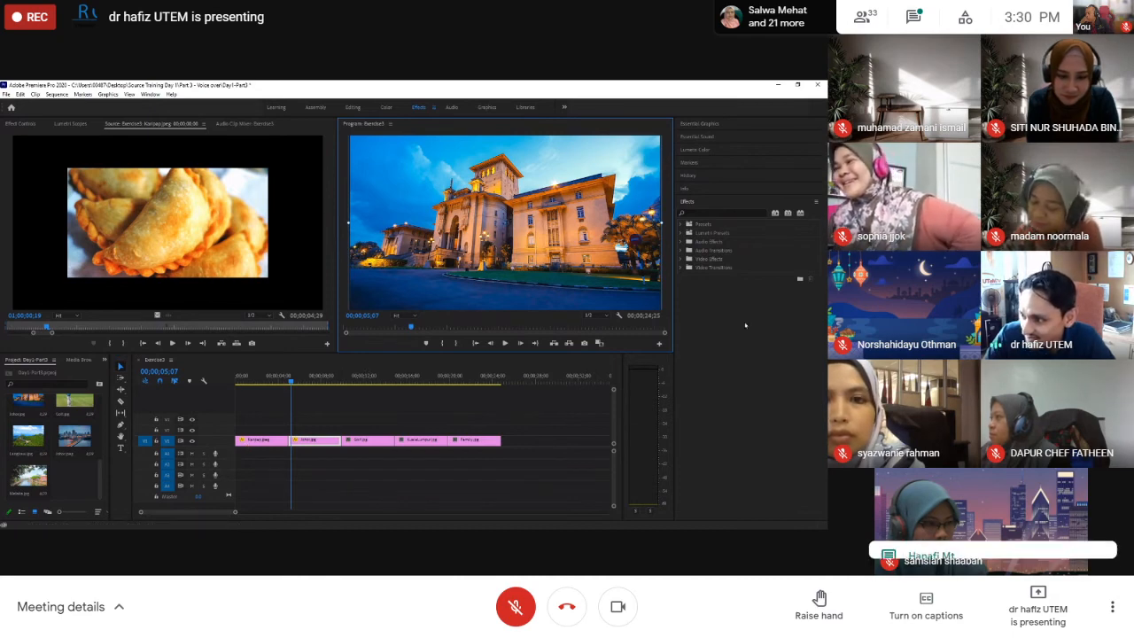
- Select the Golf clip on V1, move the playhead to 00;00;11;22 and enlarge its image until it fills the program frame
{"action": "left_click", "coordinate": [292, 381]}
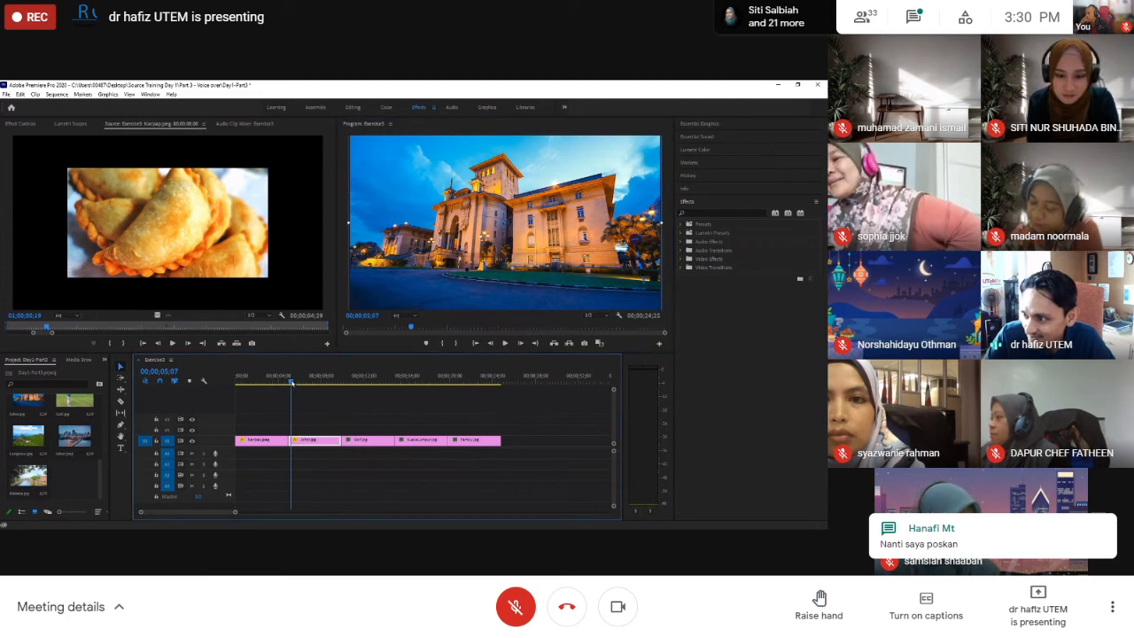
{"action": "left_click_drag", "start_coordinate": [291, 381], "coordinate": [306, 381]}
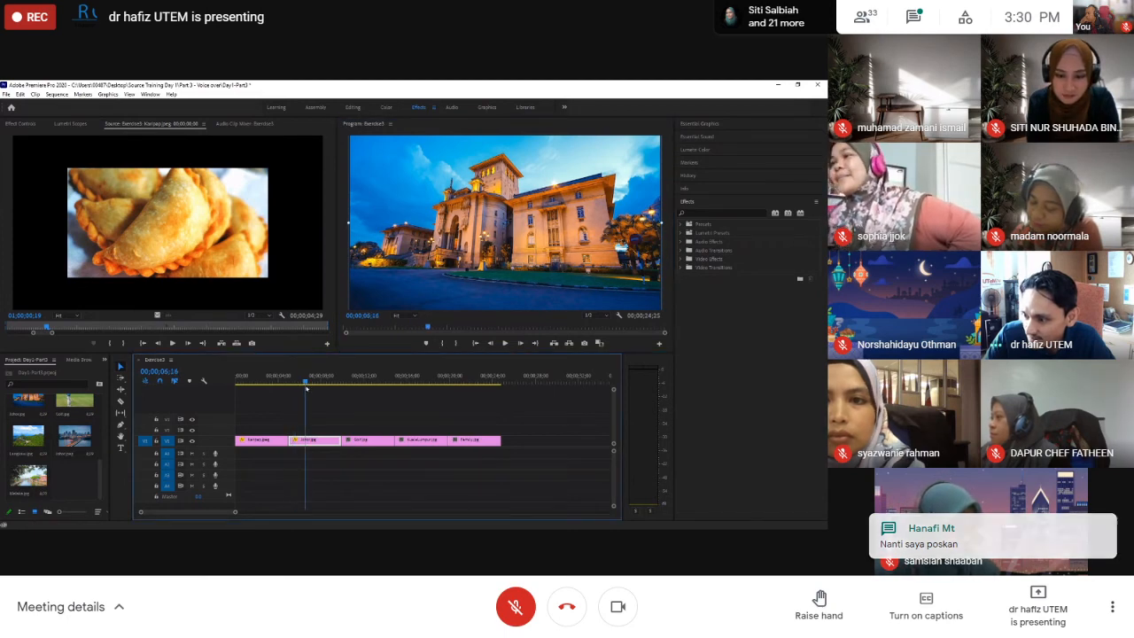
{"action": "left_click", "coordinate": [365, 440]}
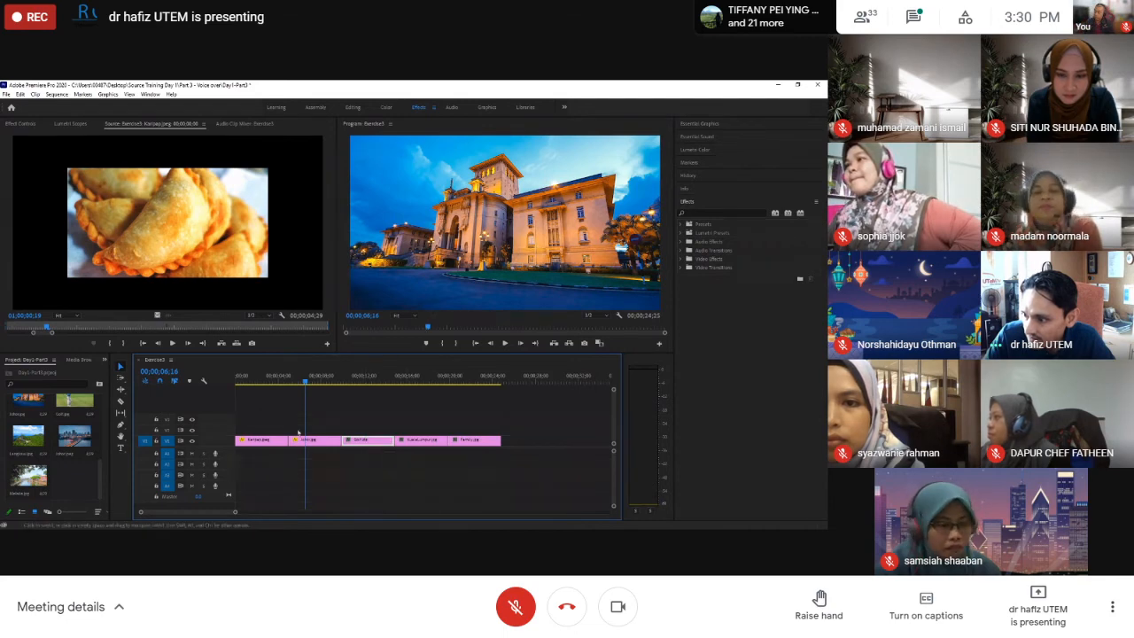
{"action": "left_click", "coordinate": [336, 380]}
{"action": "left_click_drag", "start_coordinate": [340, 390], "coordinate": [362, 393]}
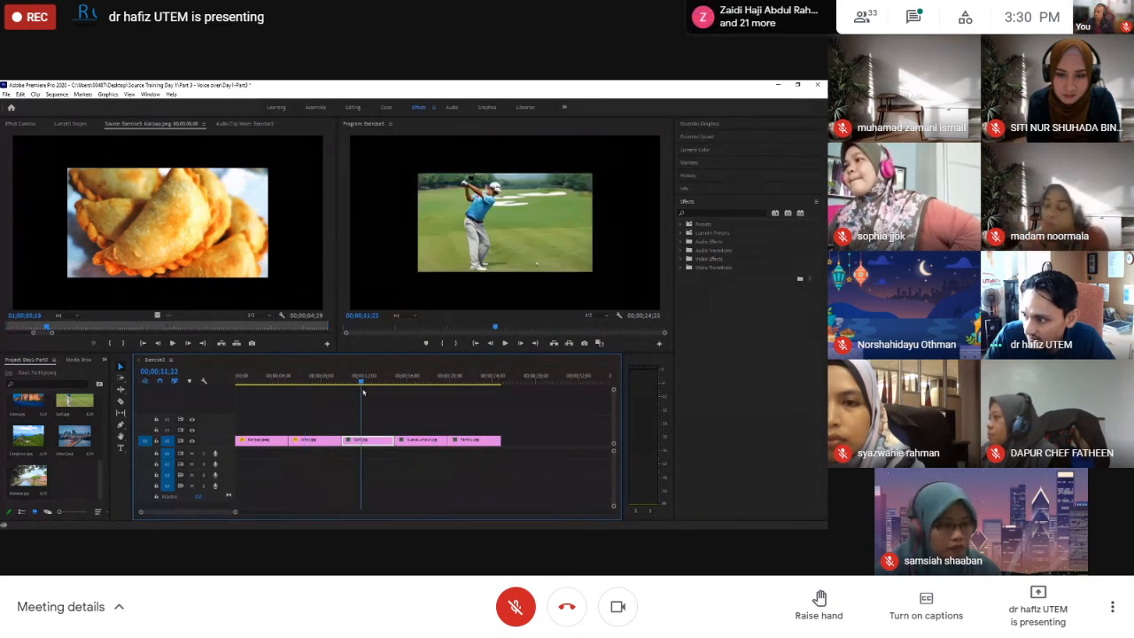
{"action": "left_click", "coordinate": [521, 232]}
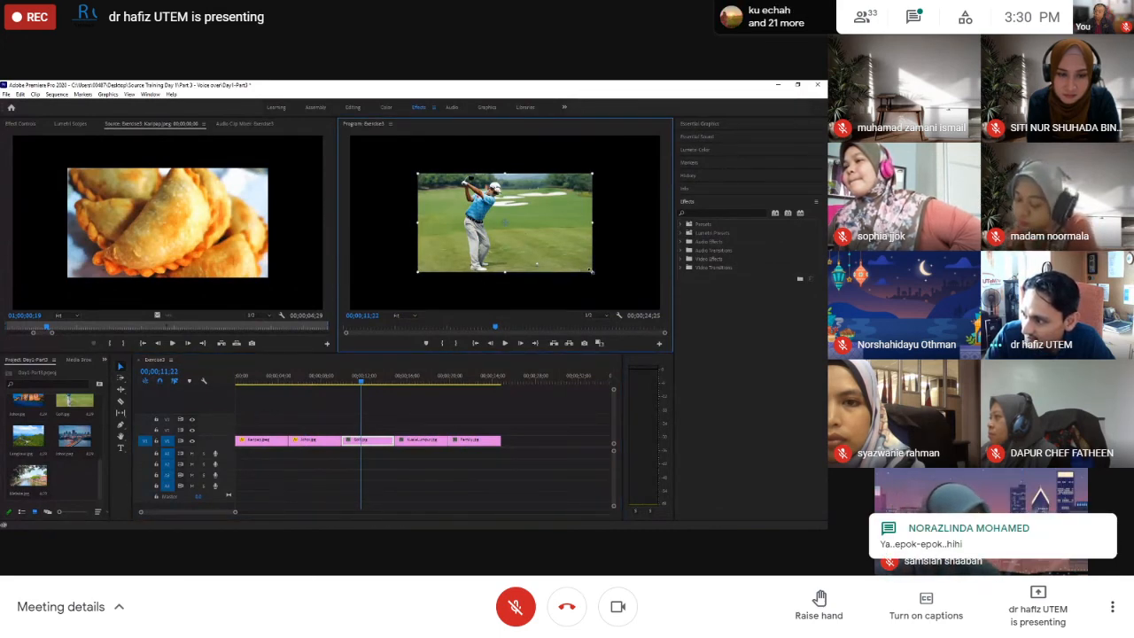
{"action": "left_click_drag", "start_coordinate": [593, 272], "coordinate": [660, 310]}
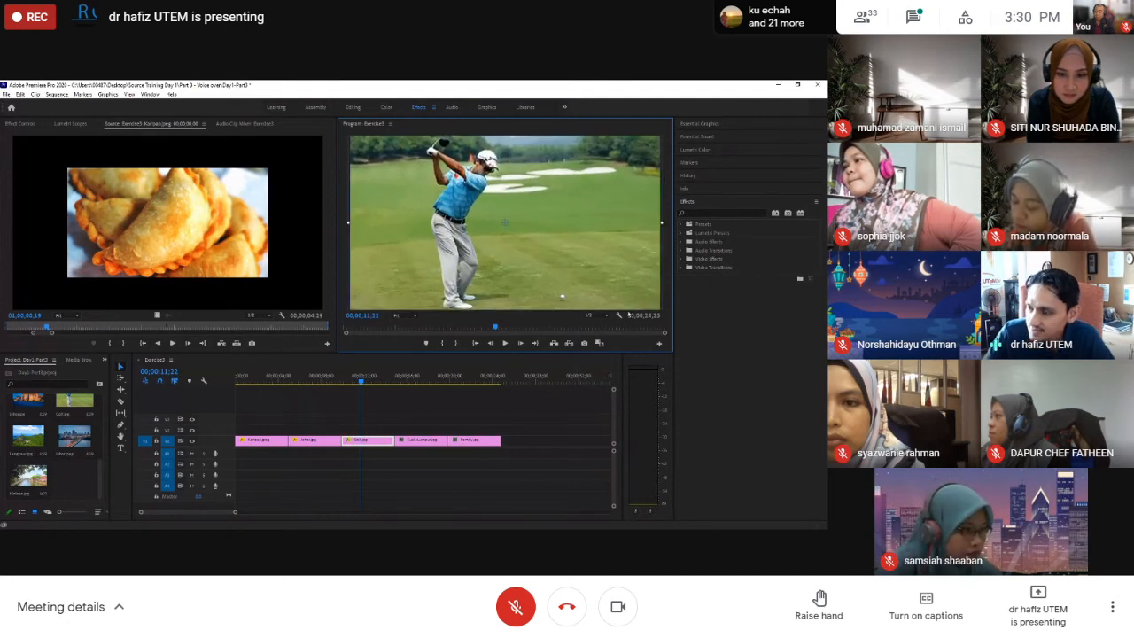
- Move the playhead to 00;00;17;01 and raise the KualaLumpur clip's Scale in the Effect Controls until it fills the program frame
{"action": "left_click", "coordinate": [359, 379]}
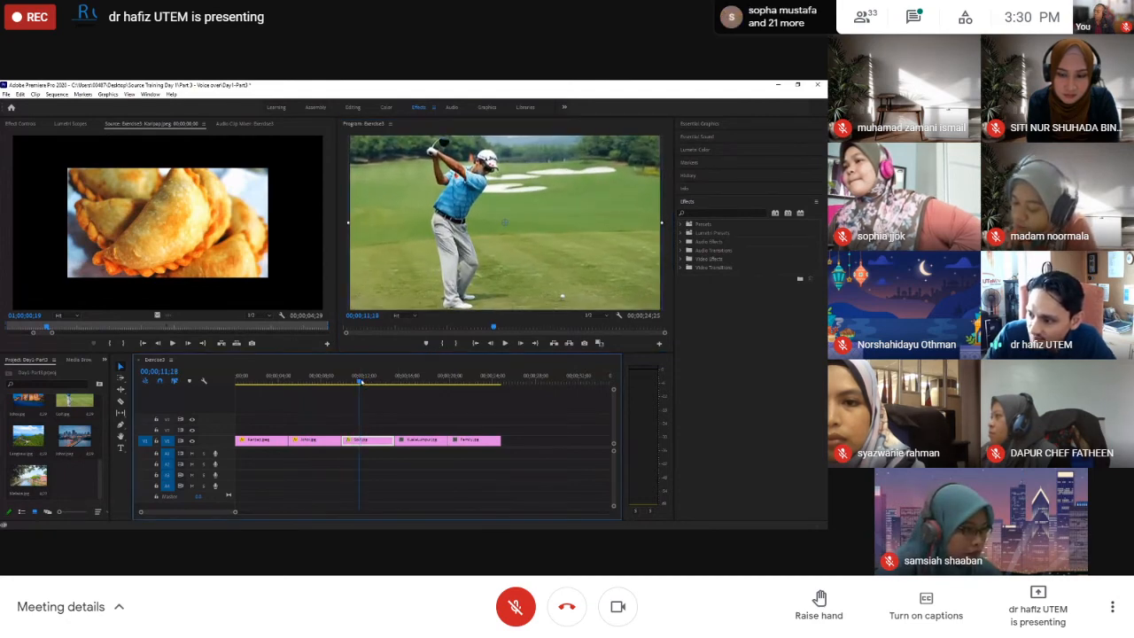
{"action": "left_click", "coordinate": [418, 381]}
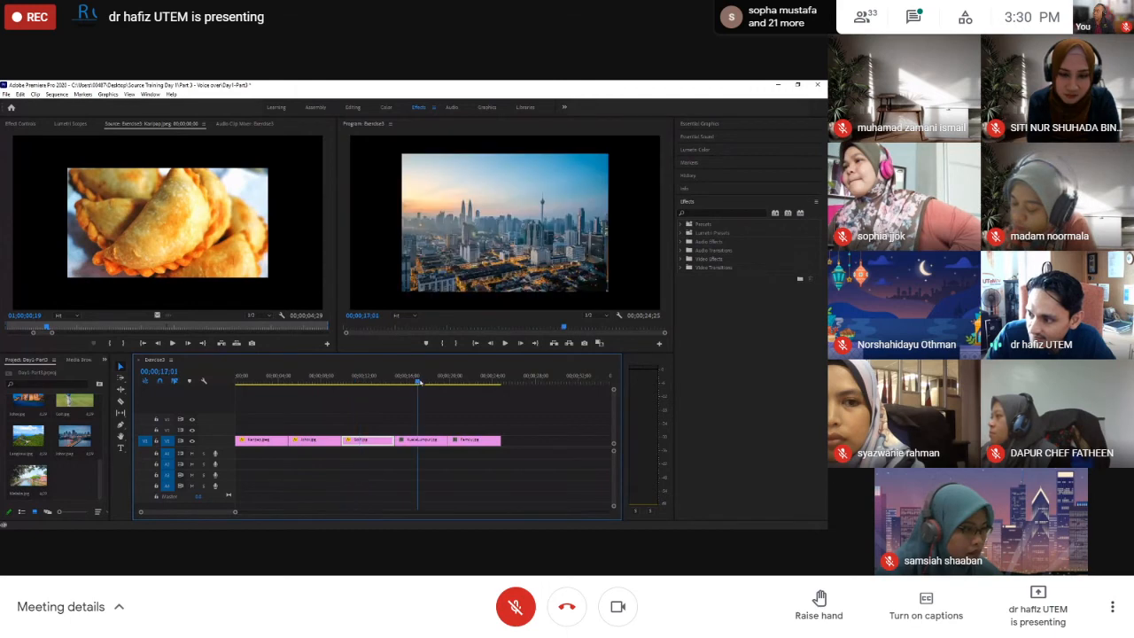
{"action": "left_click", "coordinate": [426, 441]}
{"action": "double_click", "coordinate": [427, 441]}
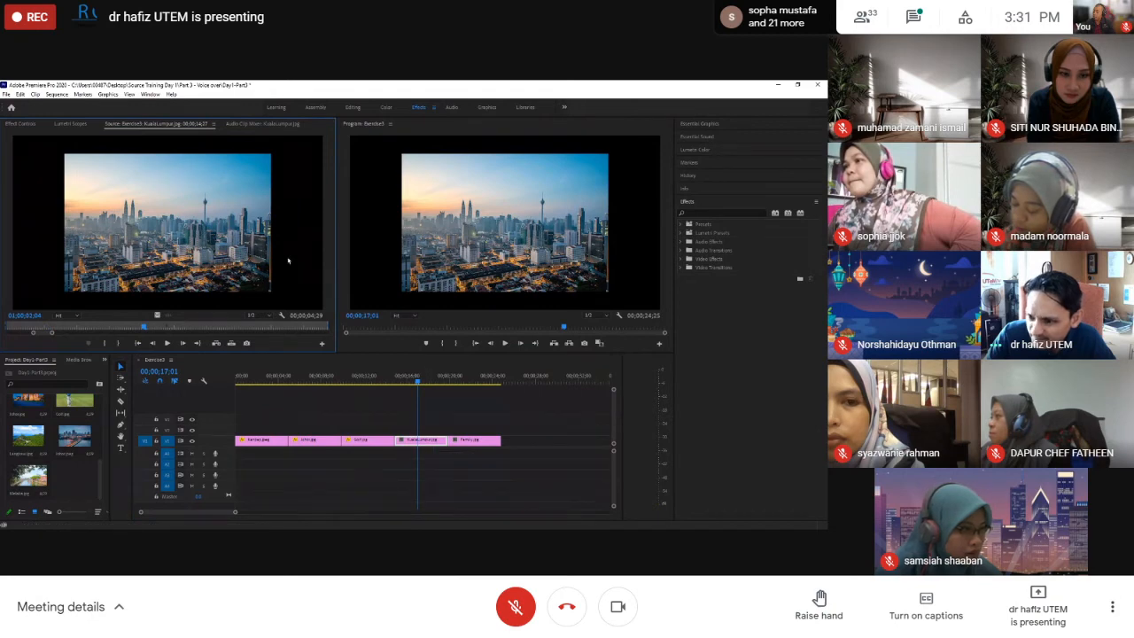
{"action": "left_click", "coordinate": [508, 221]}
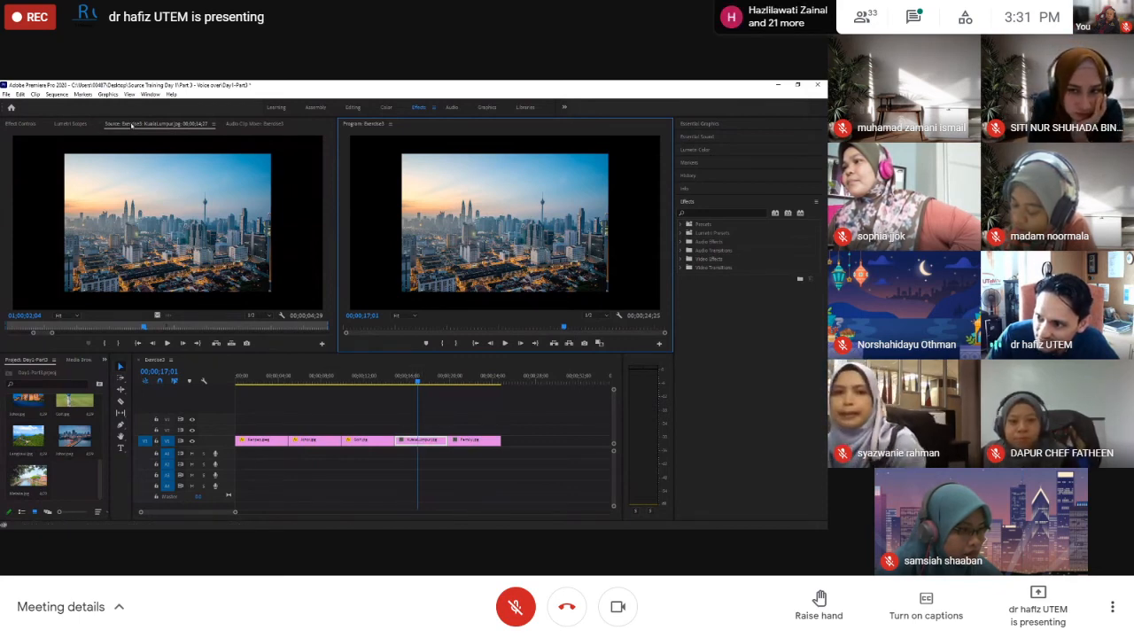
{"action": "left_click", "coordinate": [21, 124]}
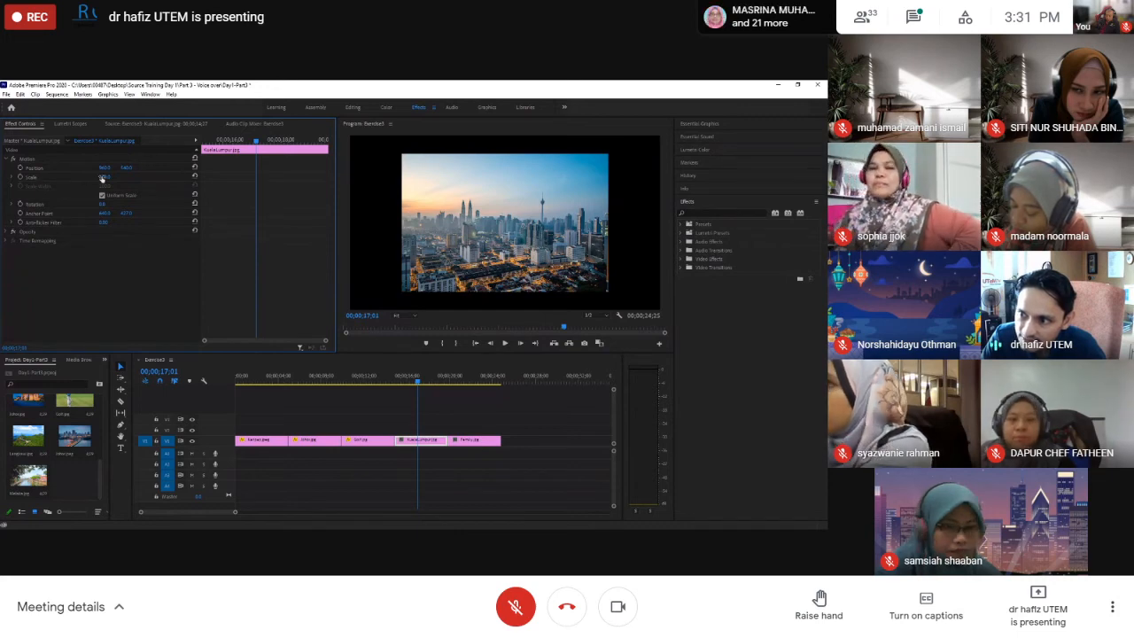
{"action": "left_click_drag", "start_coordinate": [102, 178], "coordinate": [128, 179]}
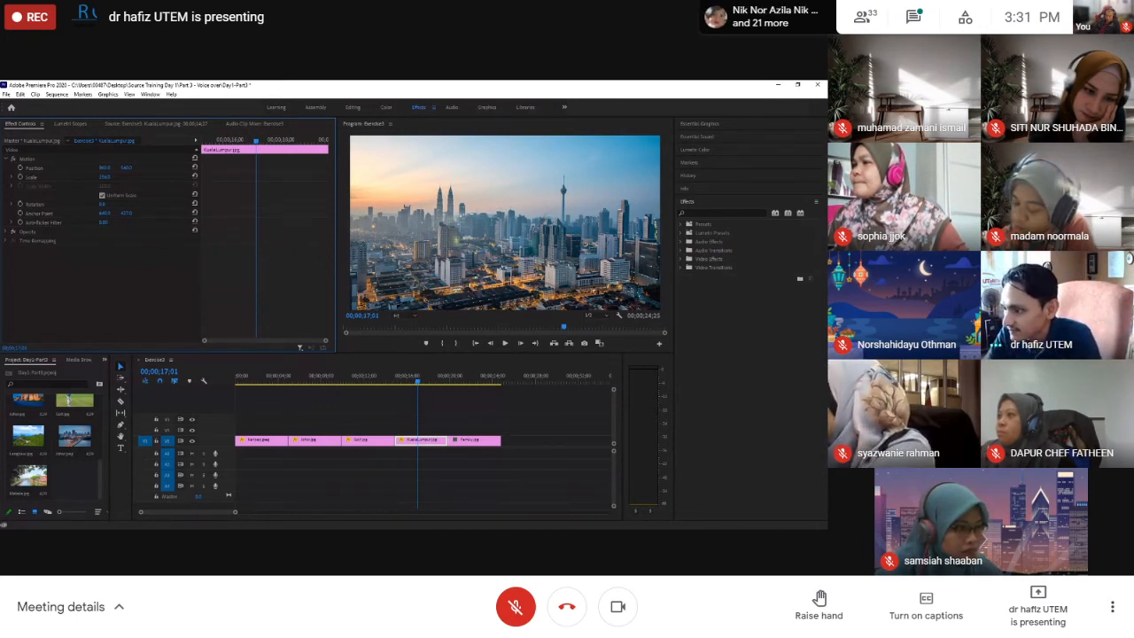
- Replace the Family clip at the end of V1 with the Melaka image and scrub over it to preview the result
{"action": "left_click", "coordinate": [473, 442]}
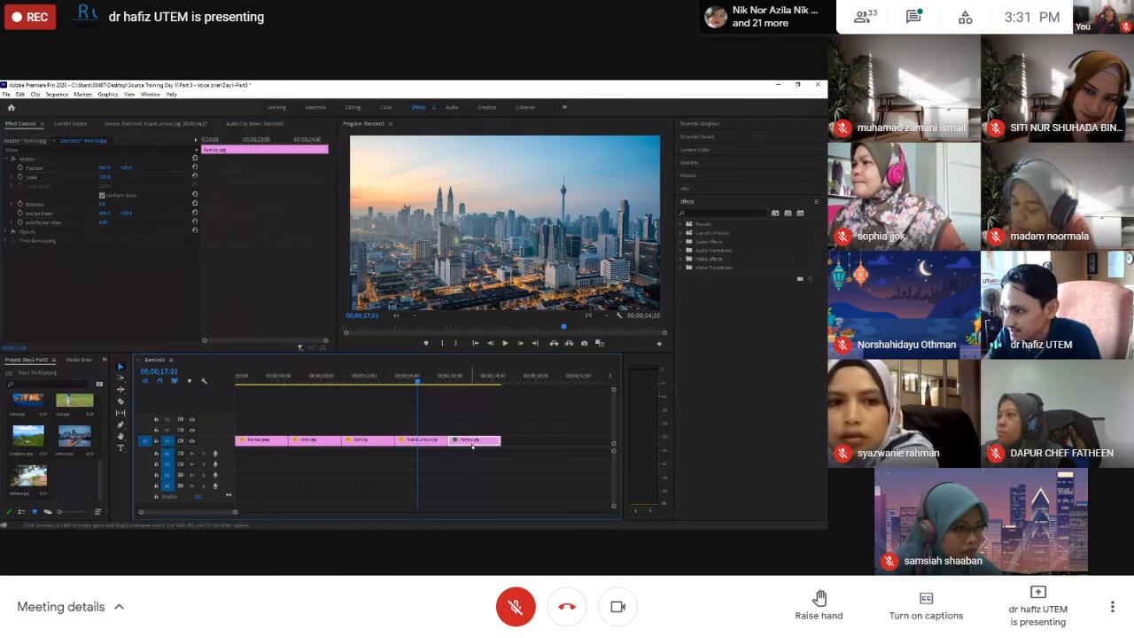
{"action": "double_click", "coordinate": [472, 441]}
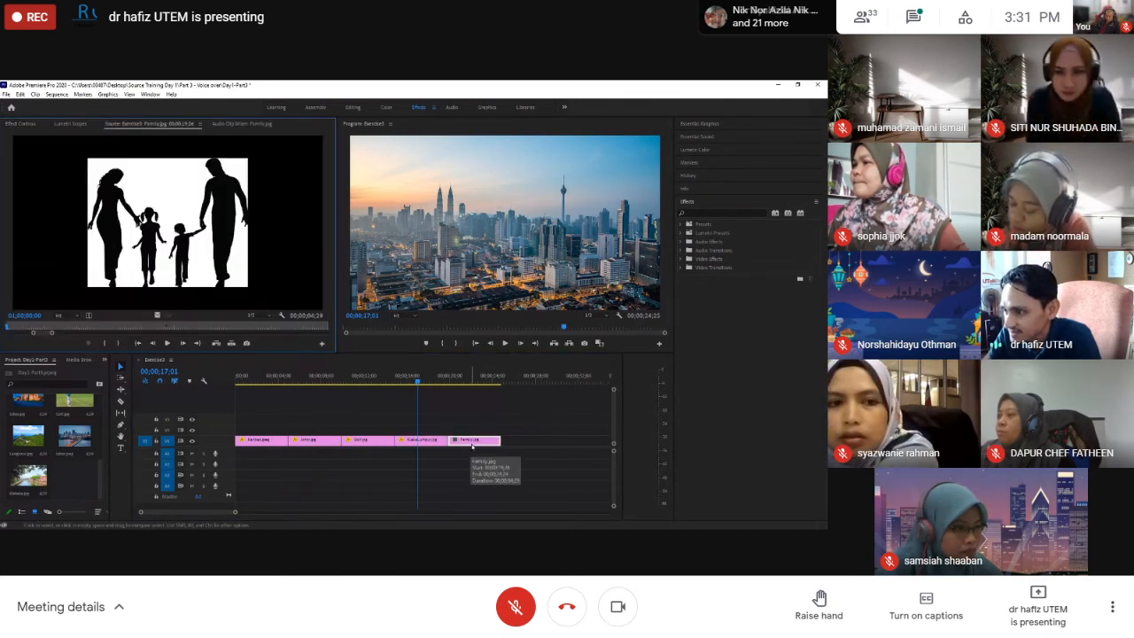
{"action": "left_click", "coordinate": [467, 443]}
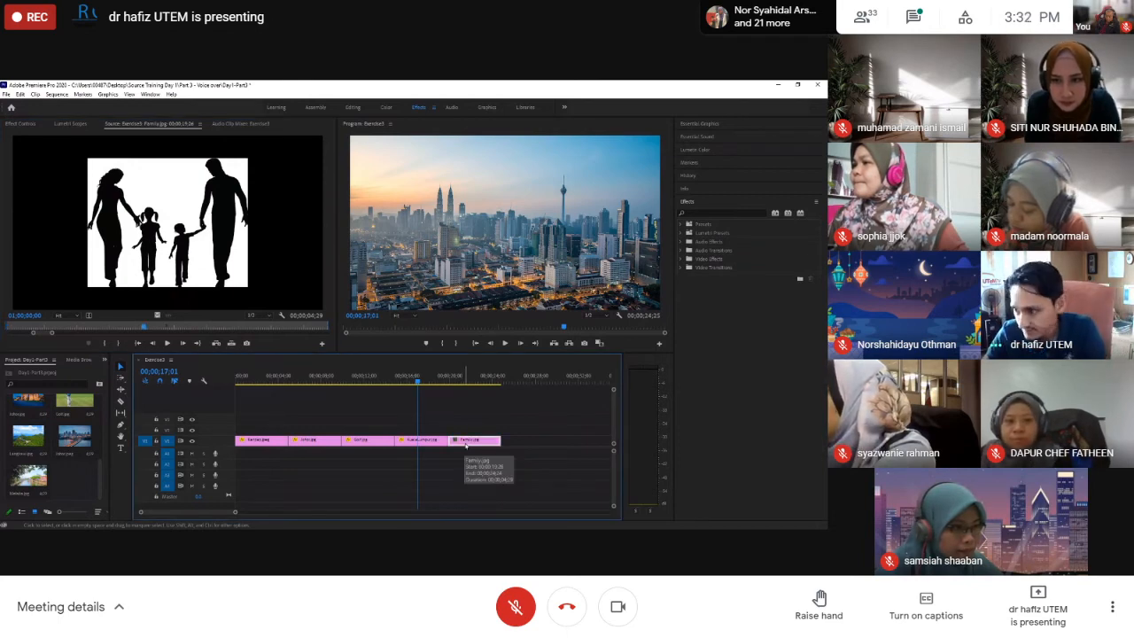
{"action": "key", "text": "Delete"}
{"action": "left_click", "coordinate": [29, 479]}
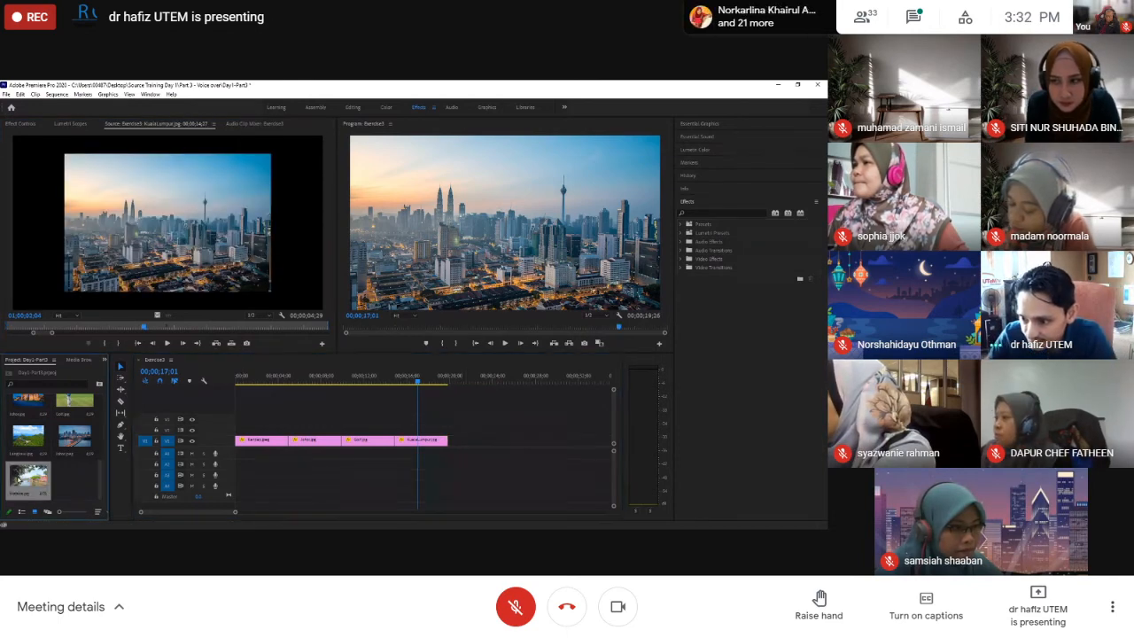
{"action": "left_click_drag", "start_coordinate": [29, 478], "coordinate": [456, 452]}
{"action": "left_click", "coordinate": [440, 382]}
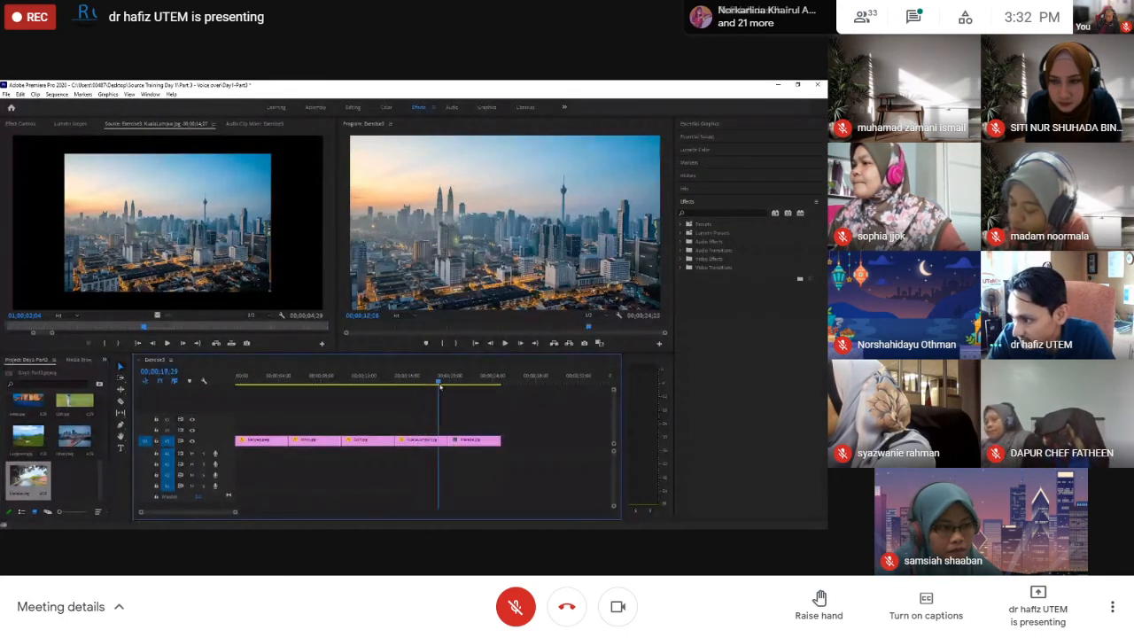
{"action": "left_click_drag", "start_coordinate": [440, 383], "coordinate": [464, 398]}
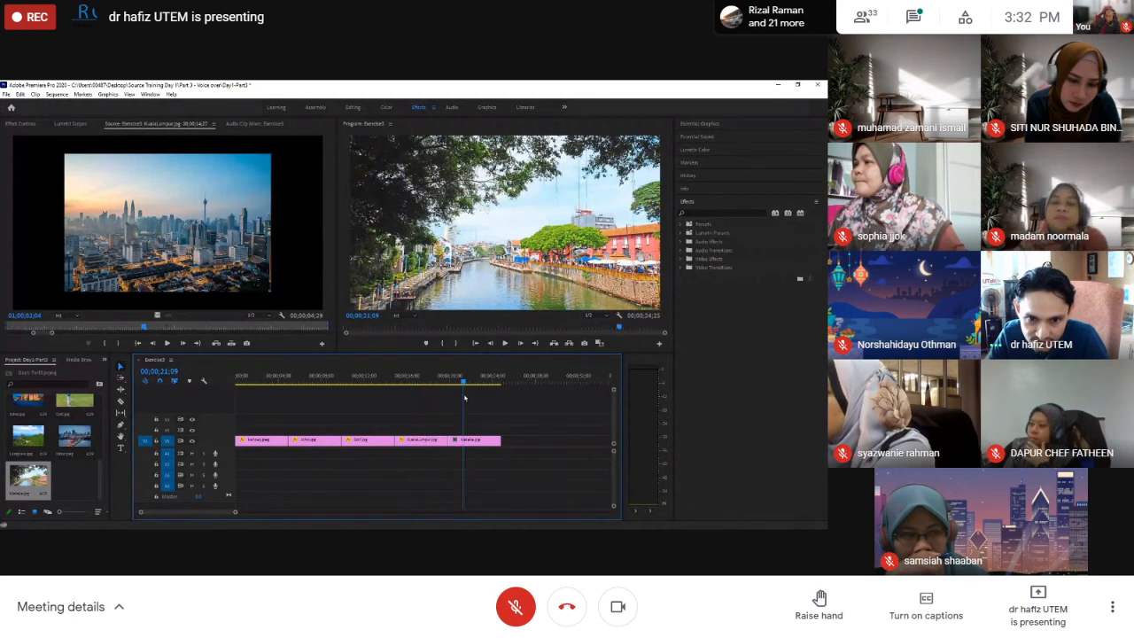
{"action": "mouse_move", "coordinate": [464, 397]}
{"action": "left_mouse_down"}
{"action": "mouse_move", "coordinate": [415, 413]}
{"action": "mouse_move", "coordinate": [456, 416]}
{"action": "left_mouse_up"}
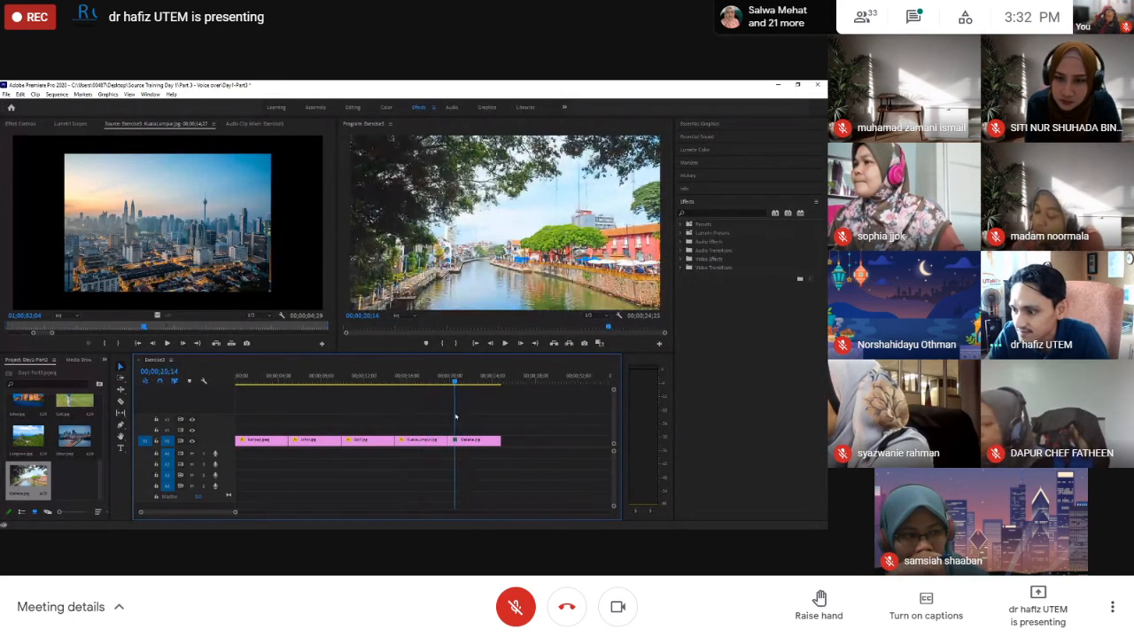
{"action": "left_click_drag", "start_coordinate": [456, 417], "coordinate": [79, 397]}
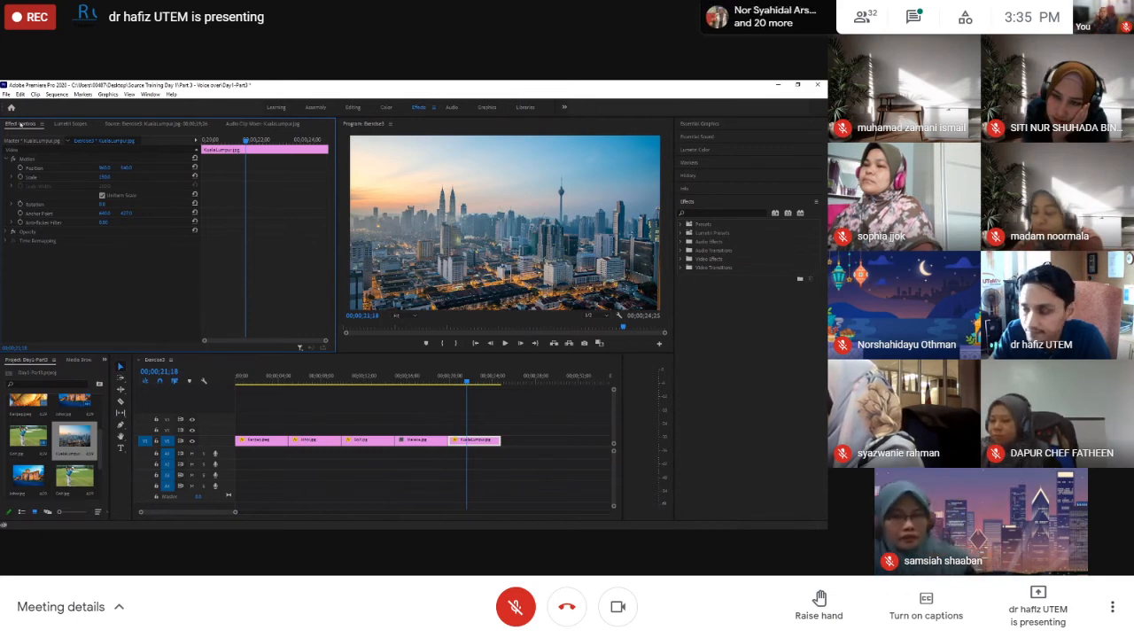
{"action": "left_click", "coordinate": [905, 22]}
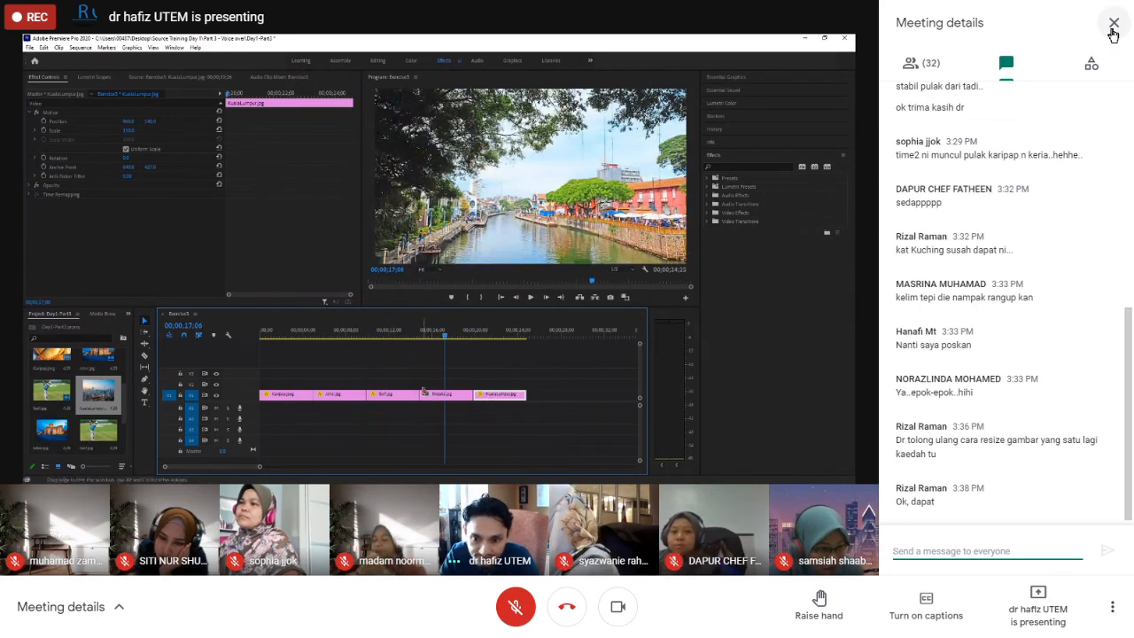
{"action": "left_click", "coordinate": [1114, 22]}
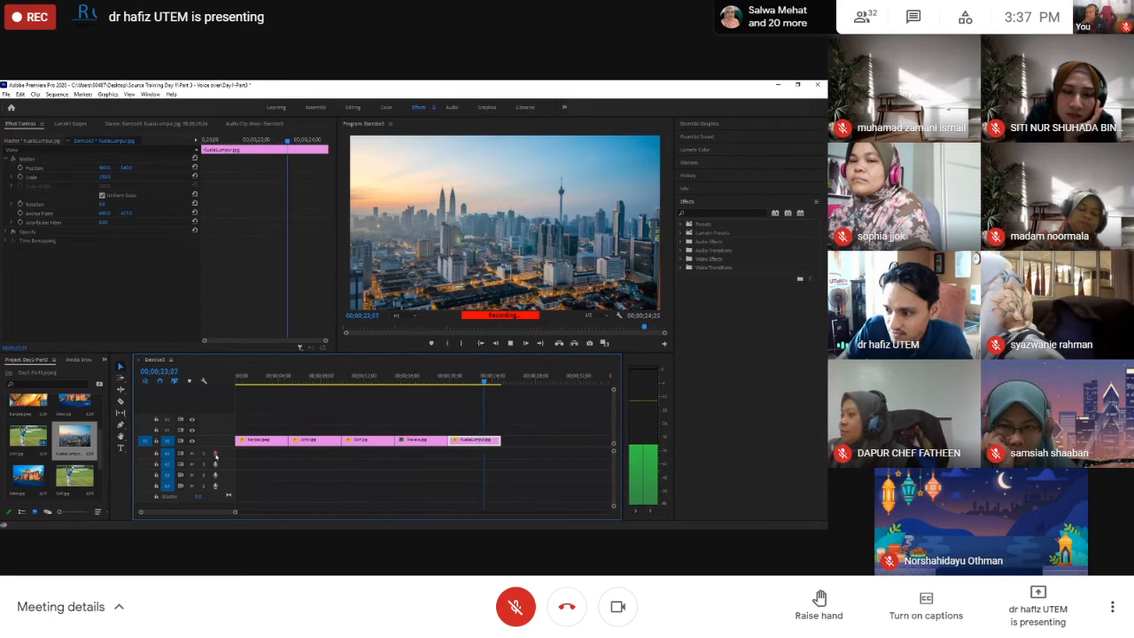
- Stop the voice-over recording on audio track A1 and play the sequence back from the start
{"action": "left_click", "coordinate": [215, 453]}
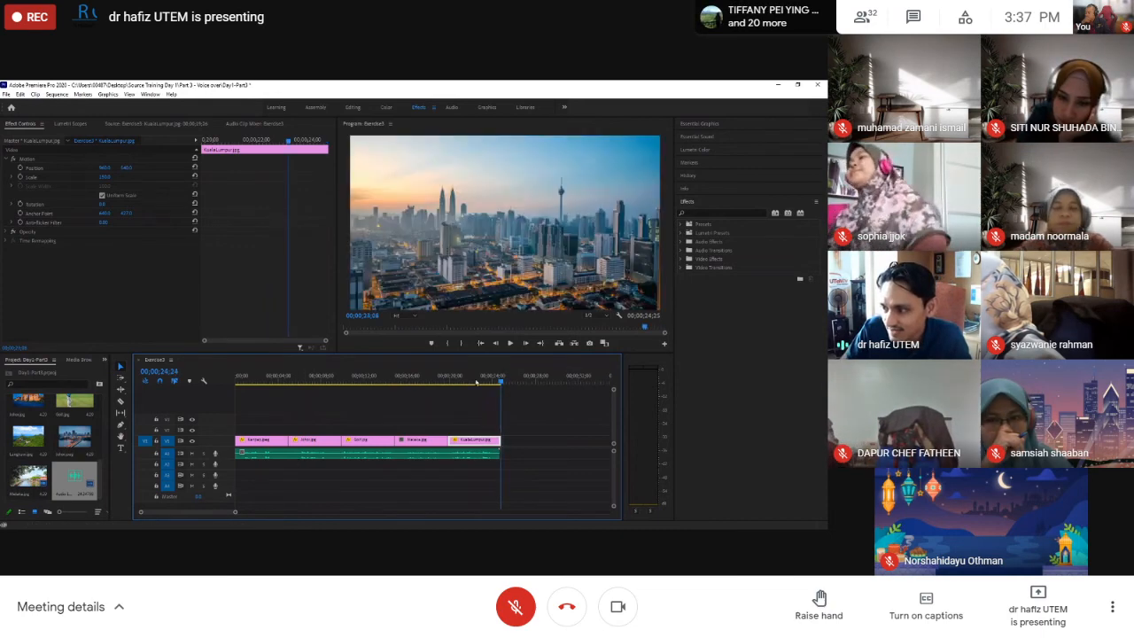
{"action": "left_click_drag", "start_coordinate": [504, 381], "coordinate": [228, 385]}
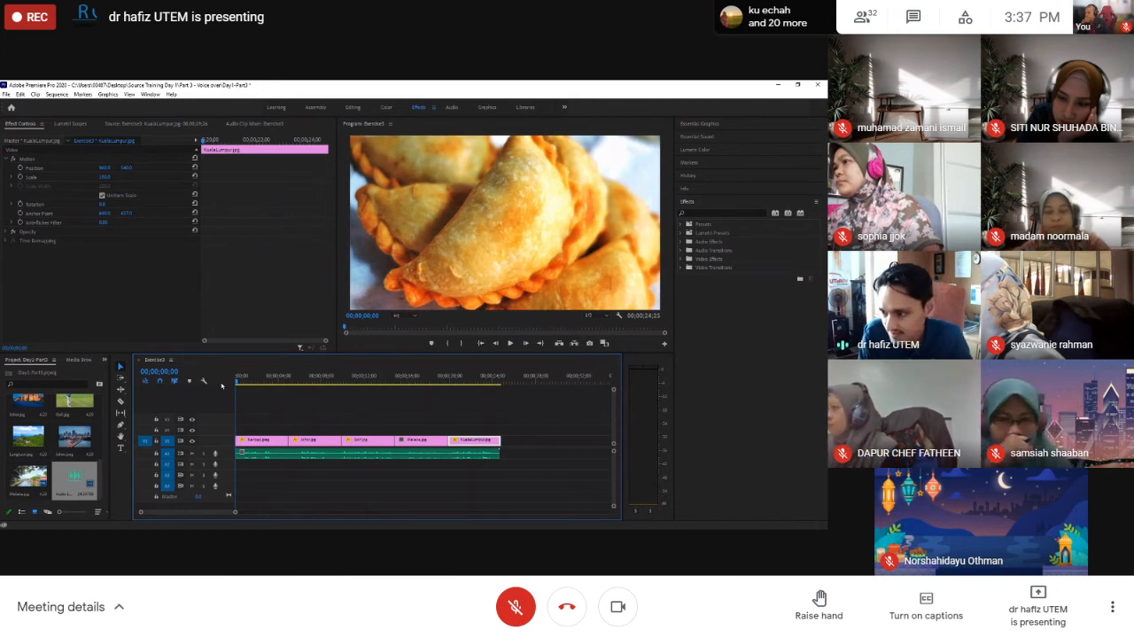
{"action": "key", "text": "space"}
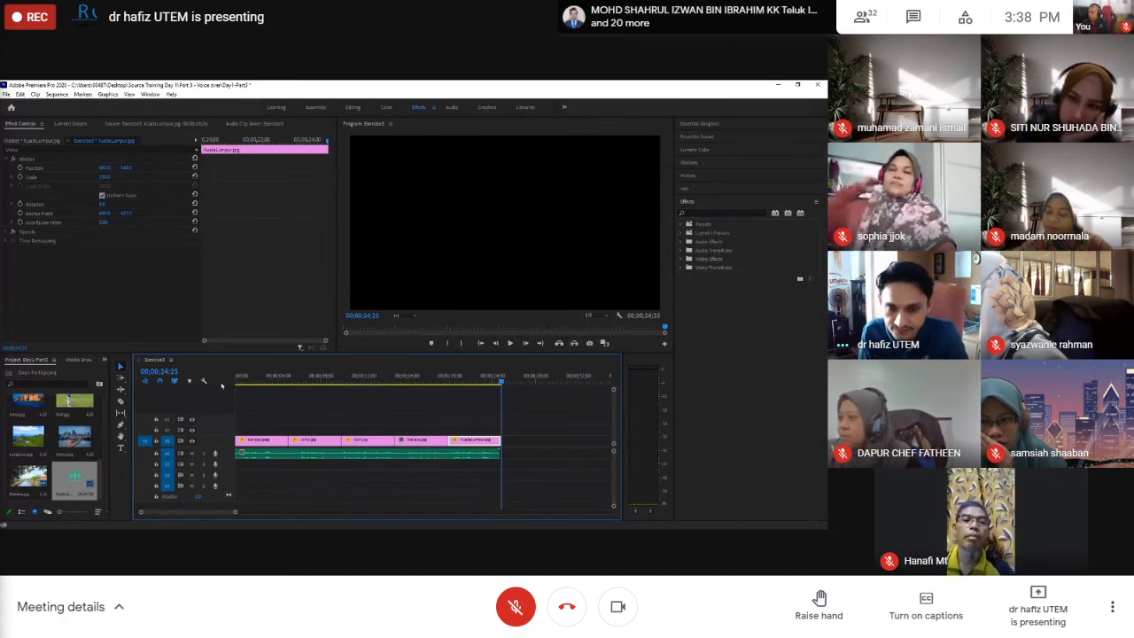
- Select the recorded voice-over clip on A1, raise its volume Level at the start of the sequence, and play it back
{"action": "left_click", "coordinate": [259, 452]}
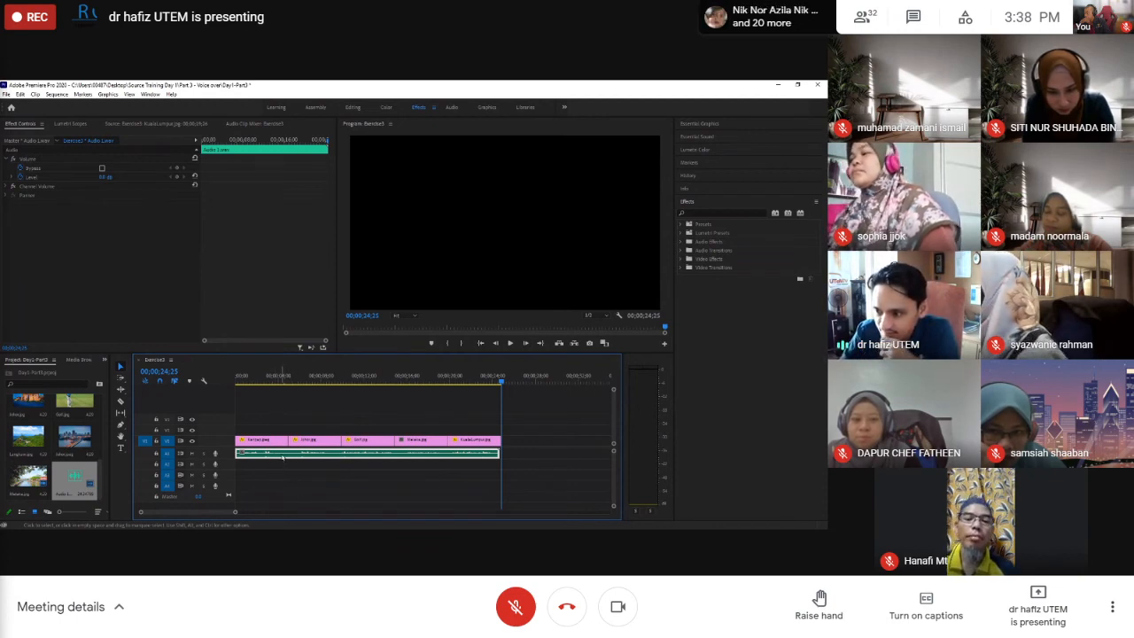
{"action": "left_click", "coordinate": [282, 378]}
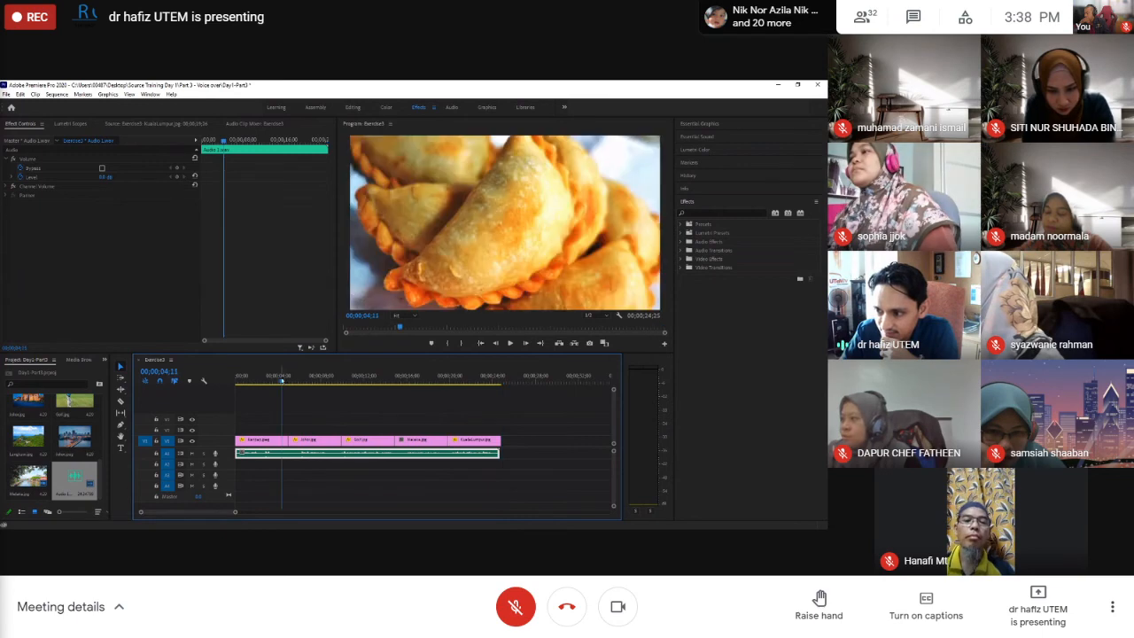
{"action": "left_click_drag", "start_coordinate": [282, 381], "coordinate": [287, 390]}
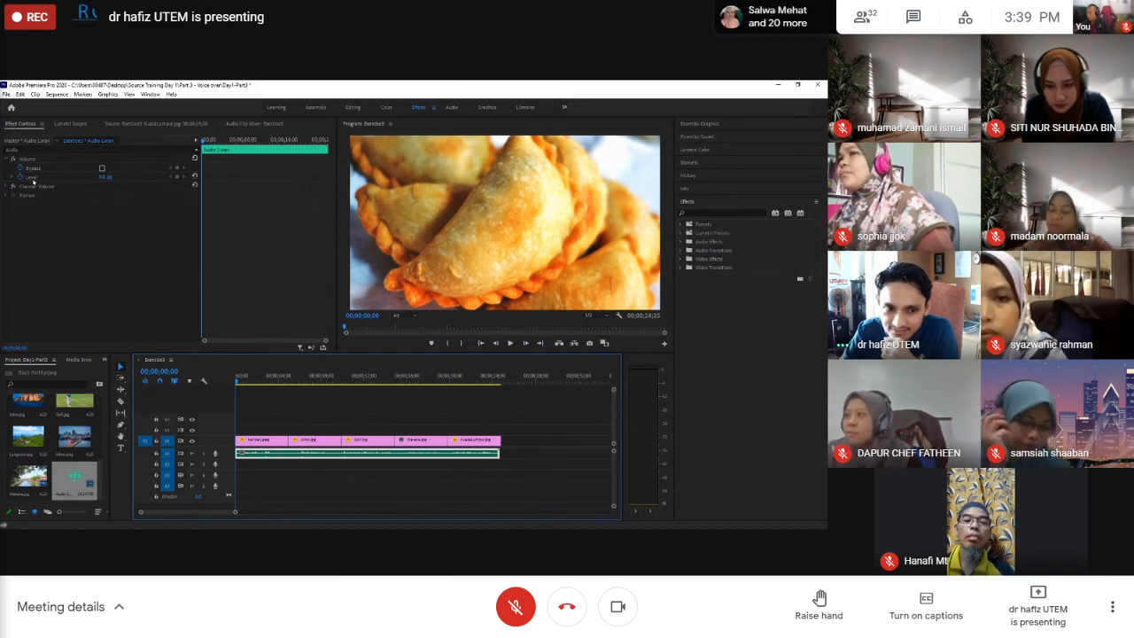
{"action": "left_click", "coordinate": [103, 178]}
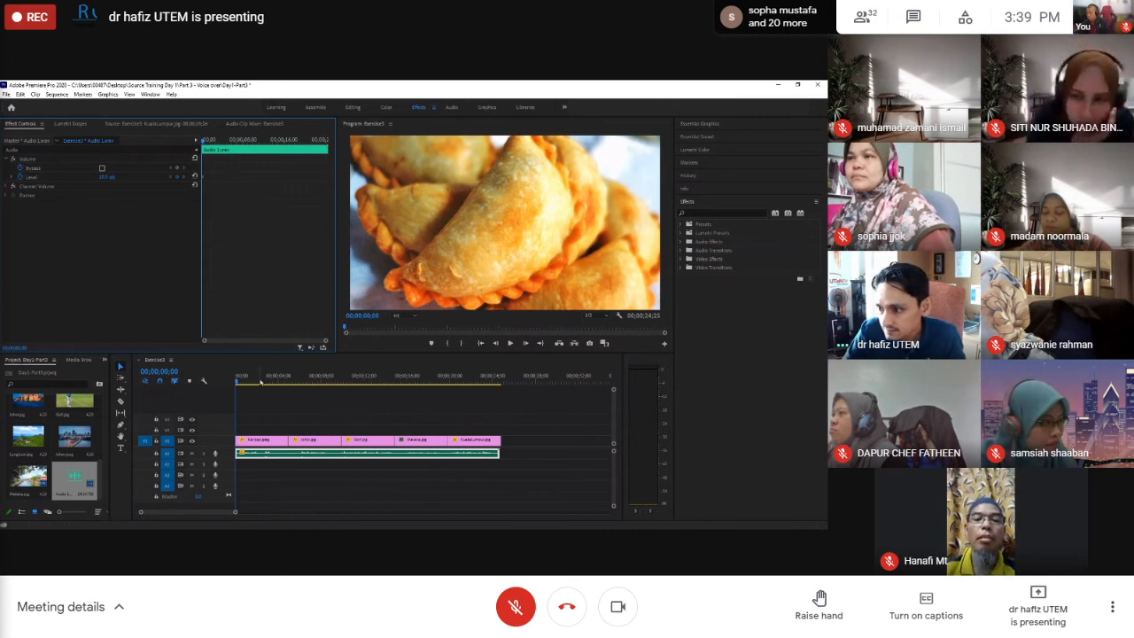
{"action": "key", "text": "space"}
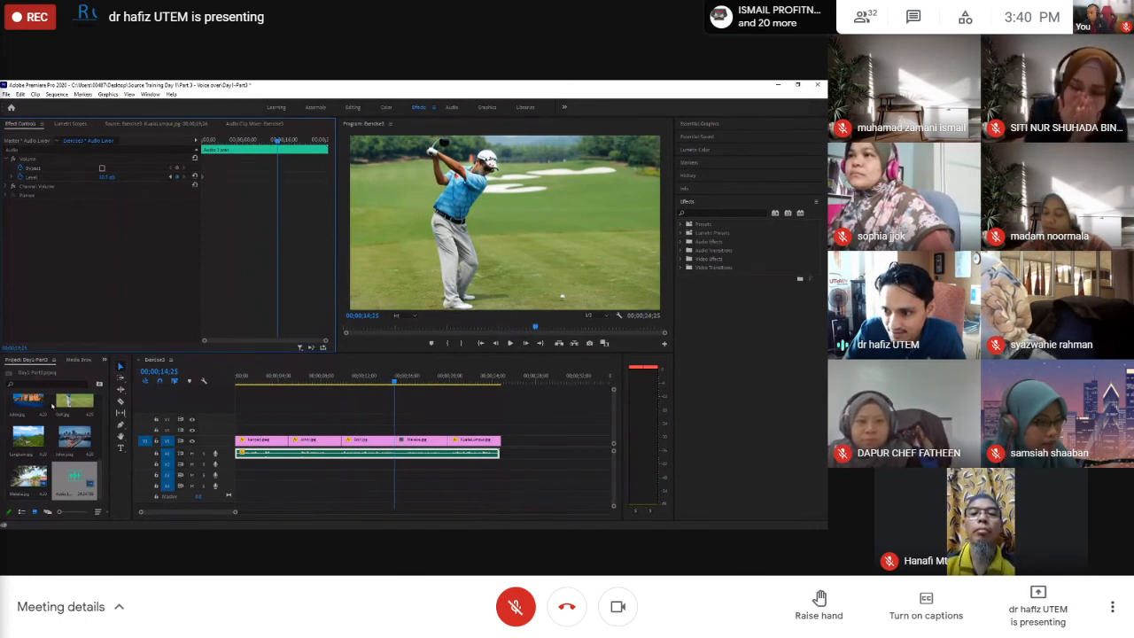
- Import the BG Music 1 audio file from the Source File folder of Part 2 - Edit, Title and Transition
{"action": "double_click", "coordinate": [51, 406]}
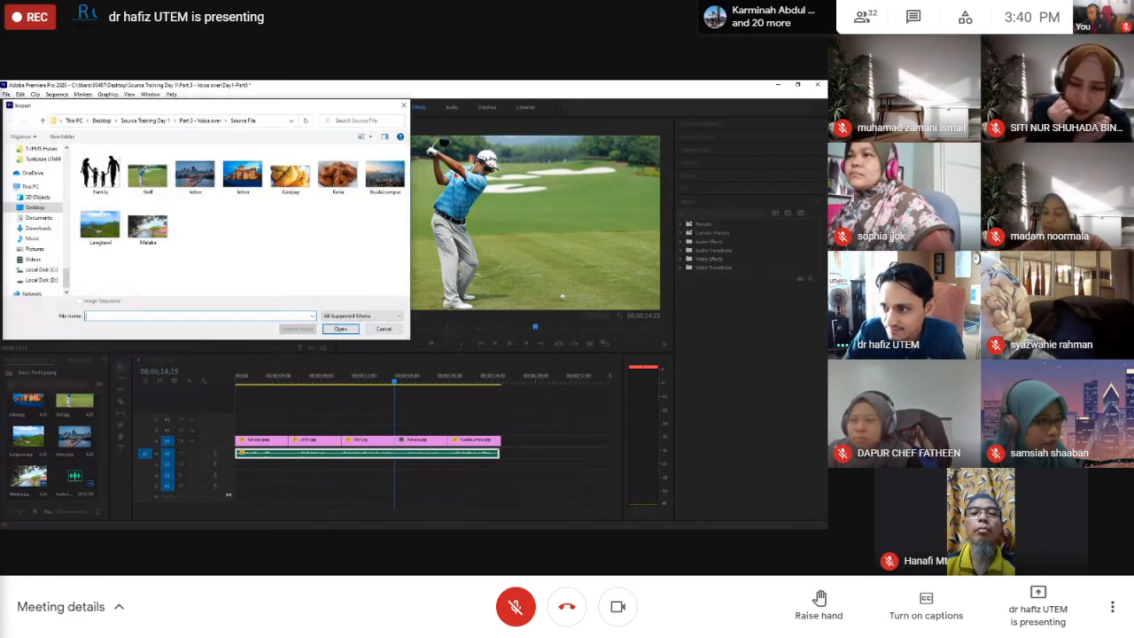
{"action": "left_click", "coordinate": [202, 120]}
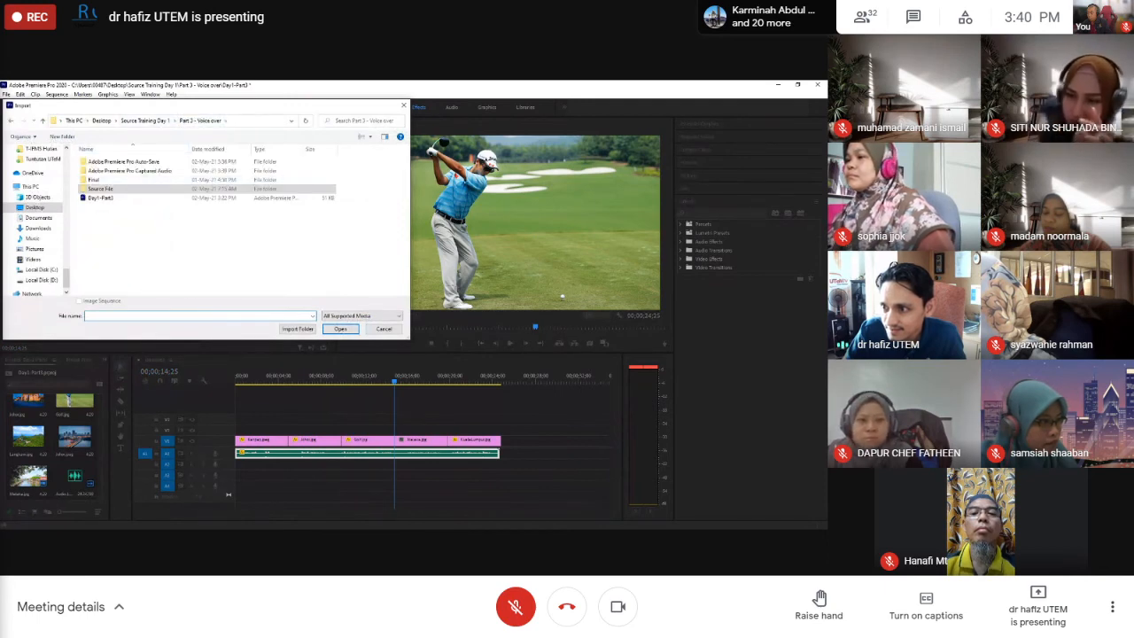
{"action": "left_click", "coordinate": [146, 121]}
{"action": "double_click", "coordinate": [121, 171]}
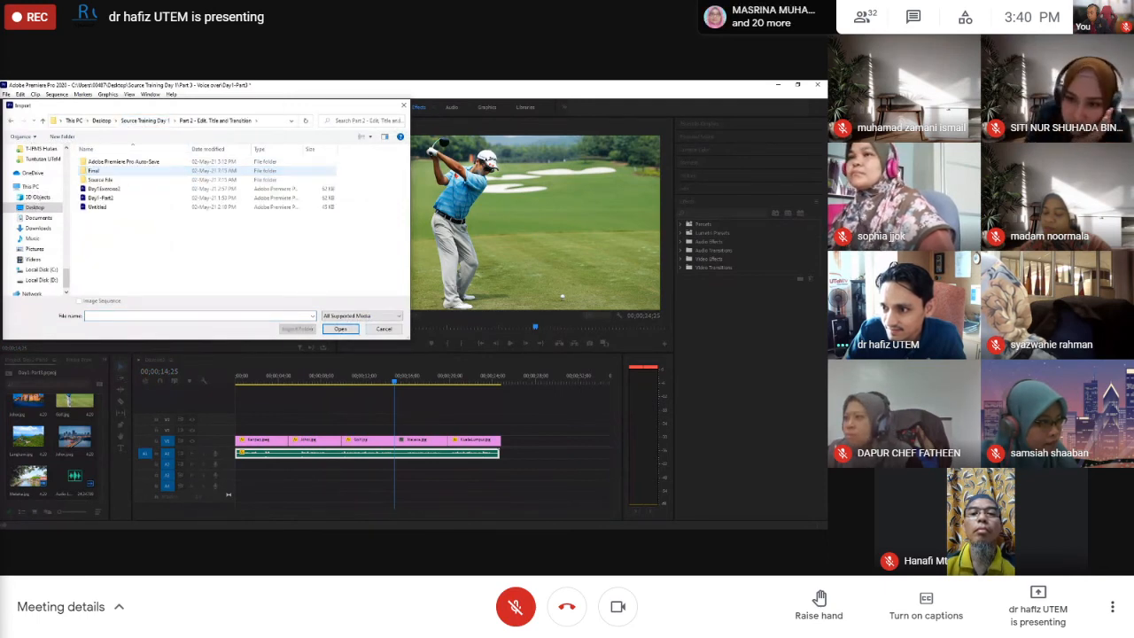
{"action": "double_click", "coordinate": [100, 179]}
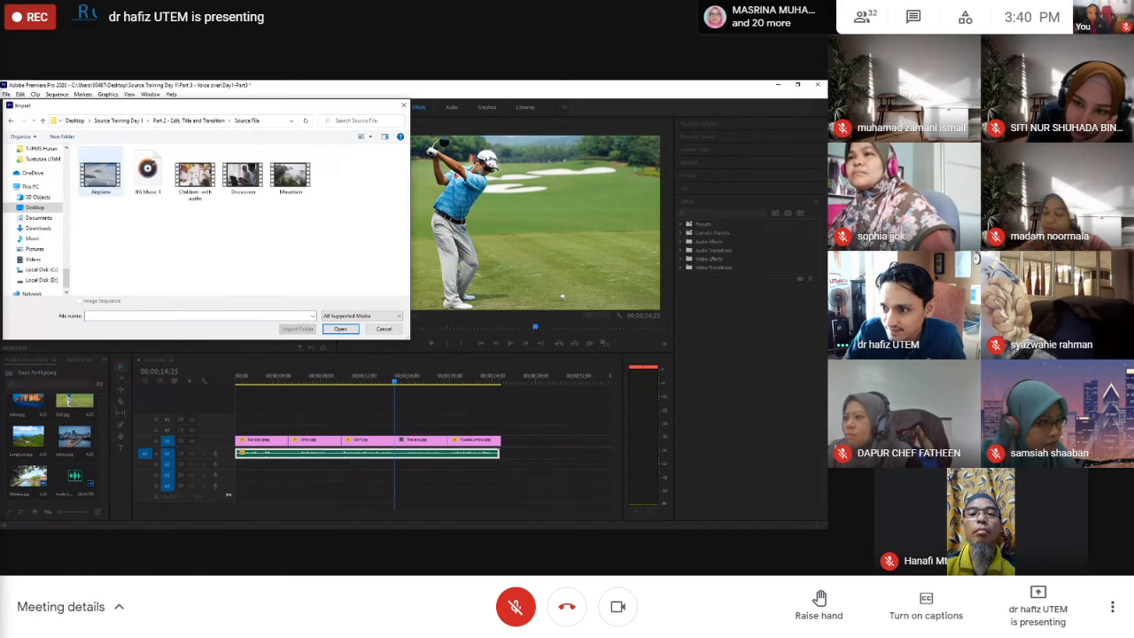
{"action": "left_click", "coordinate": [148, 173]}
{"action": "left_click", "coordinate": [340, 329]}
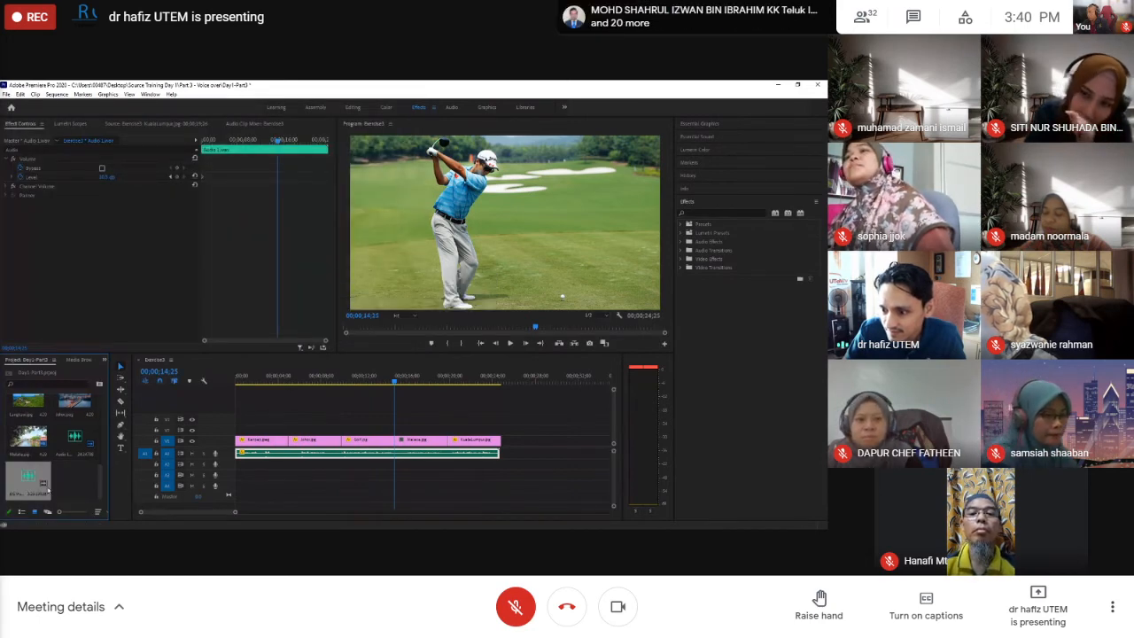
- Place BG Music 1 on audio track A2 from the sequence start and trim off the excess beyond the last image
{"action": "left_click_drag", "start_coordinate": [27, 476], "coordinate": [239, 471]}
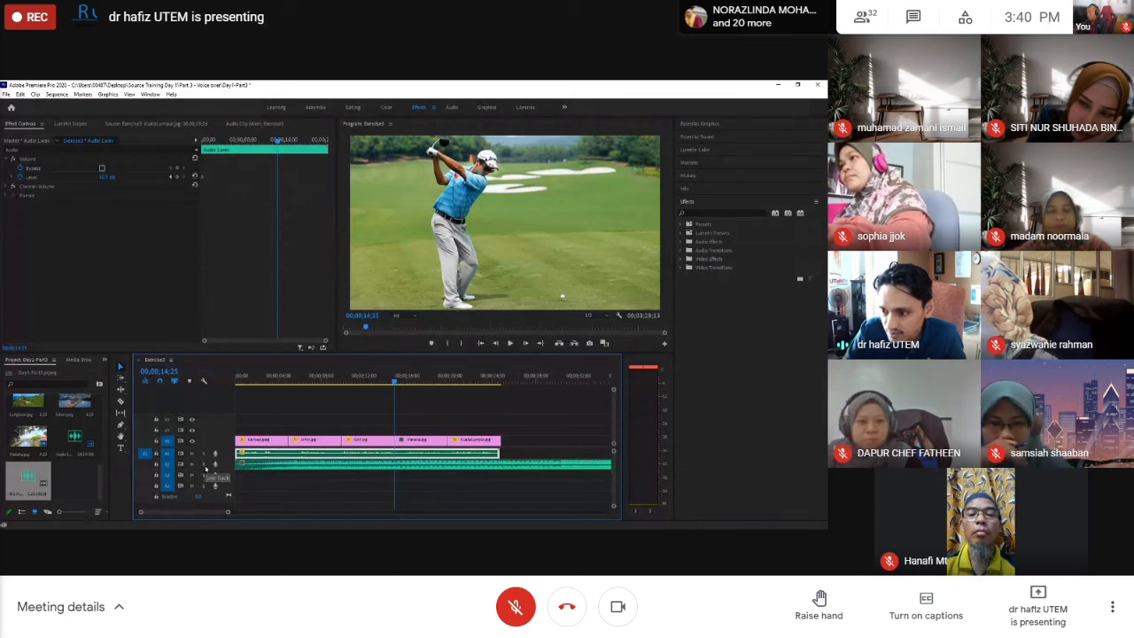
{"action": "left_click", "coordinate": [120, 402]}
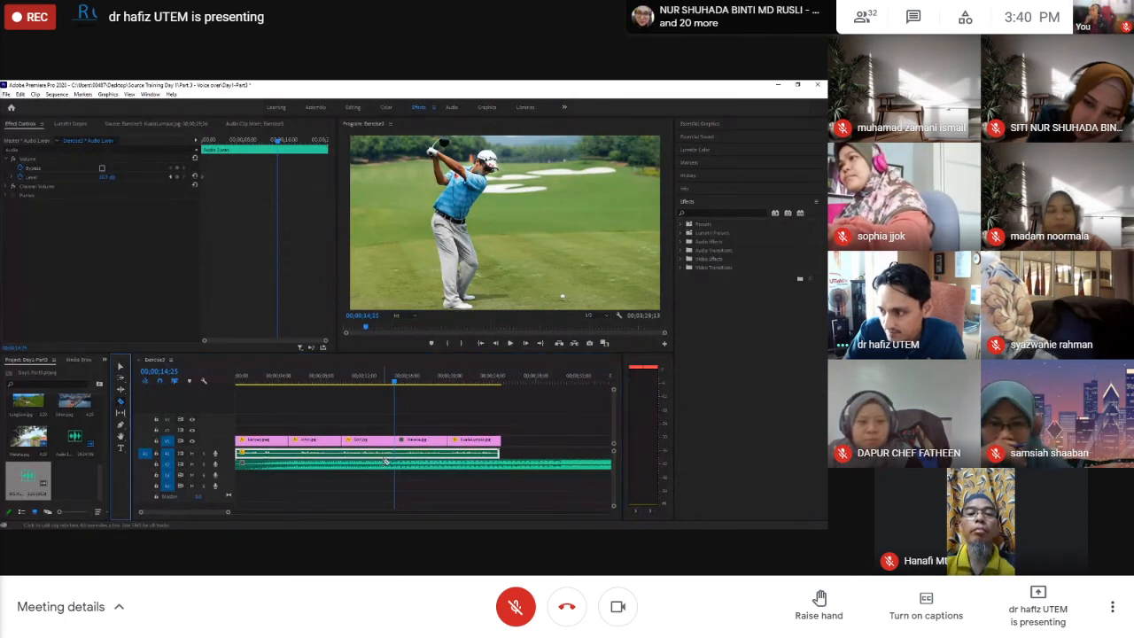
{"action": "left_click", "coordinate": [506, 463]}
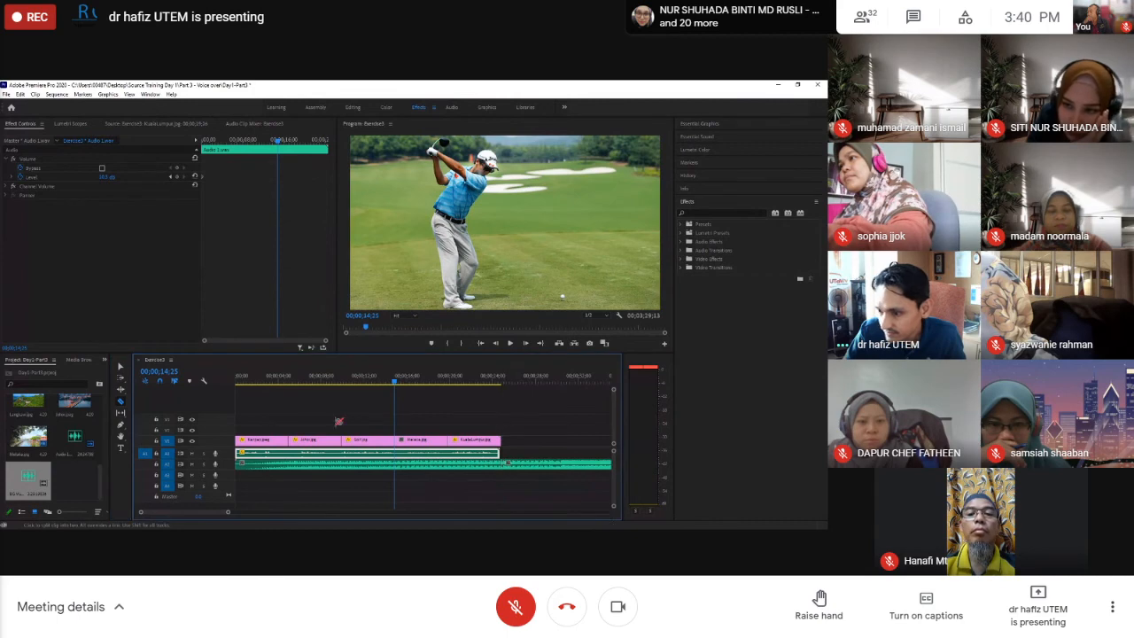
{"action": "key", "text": "v"}
{"action": "left_click", "coordinate": [556, 464]}
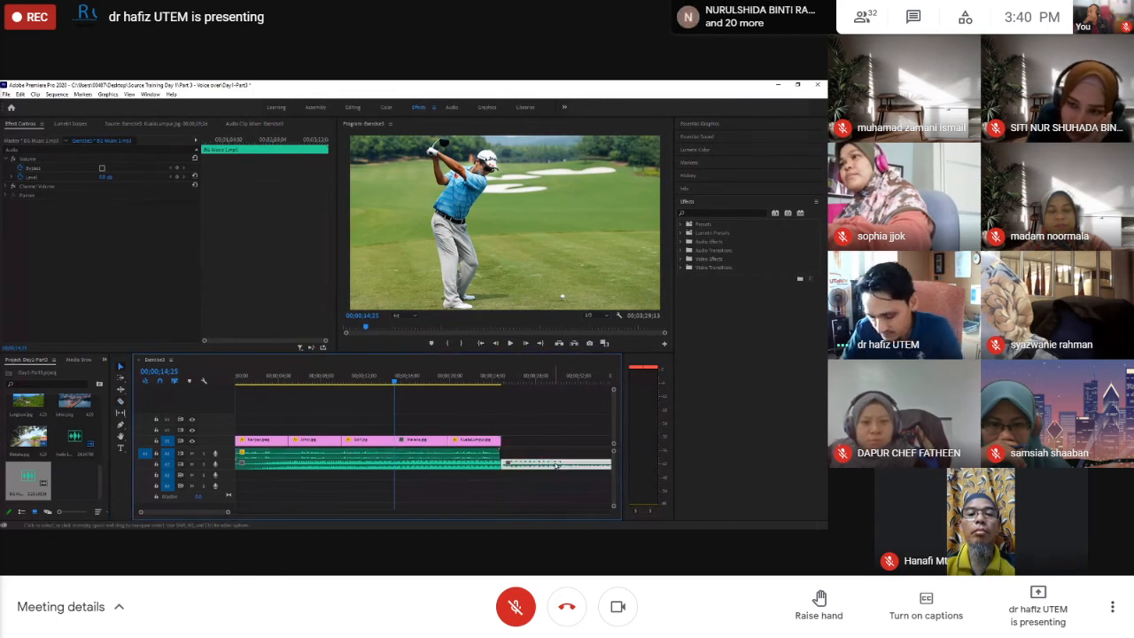
{"action": "key", "text": "Delete"}
- Select the music clip on A2 and play the sequence from the start to check its loudness against the narration
{"action": "left_click", "coordinate": [483, 461]}
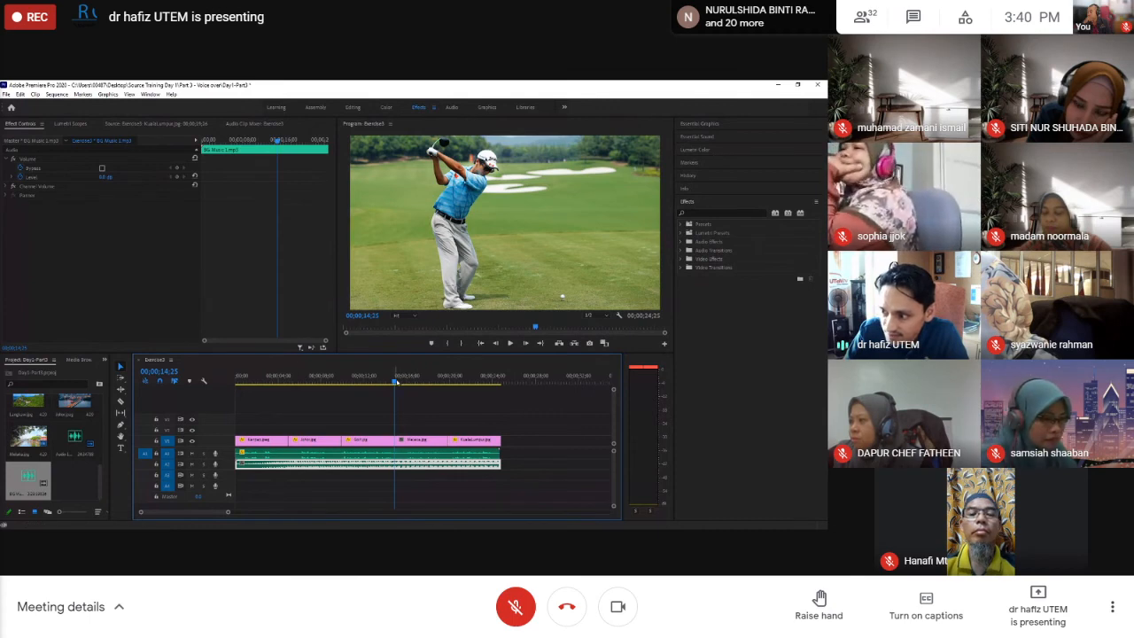
{"action": "left_click", "coordinate": [337, 380]}
{"action": "left_click_drag", "start_coordinate": [328, 381], "coordinate": [228, 382]}
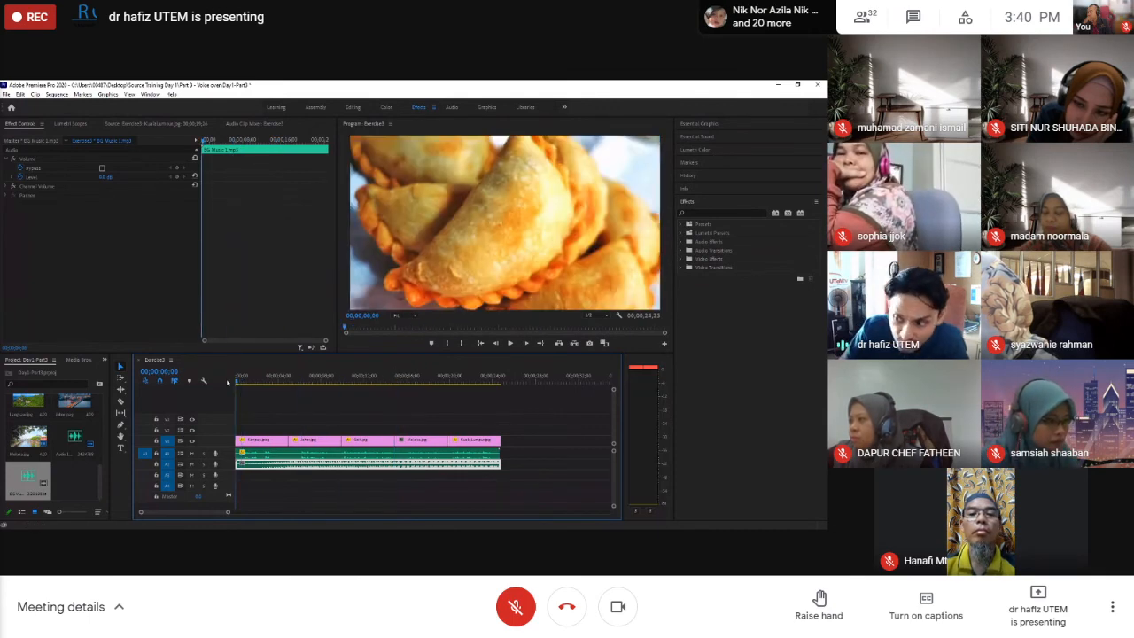
{"action": "key", "text": "space"}
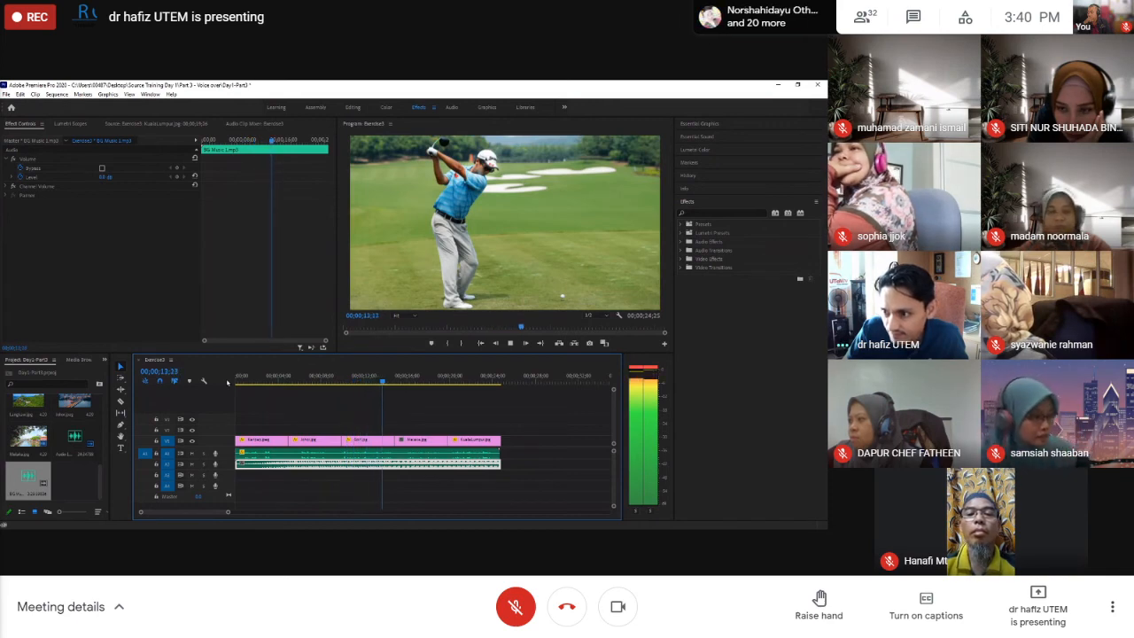
{"action": "key", "text": "space"}
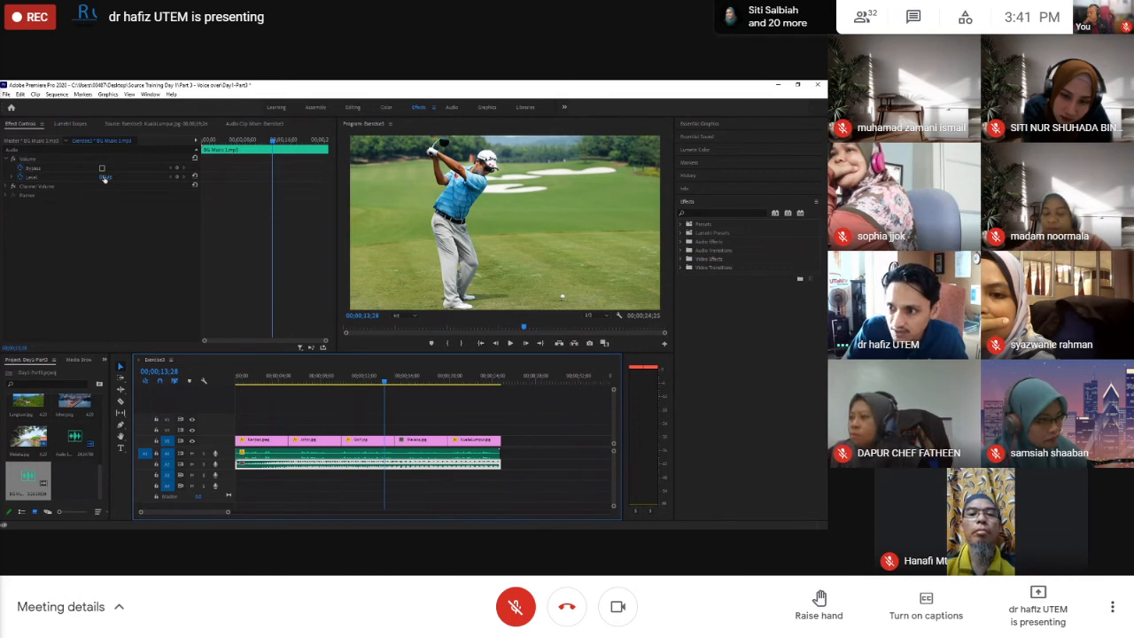
- Lower the BG Music 1 clip's volume Level at 00;00;13;26 and replay the sequence from the start
{"action": "left_click_drag", "start_coordinate": [104, 179], "coordinate": [47, 176]}
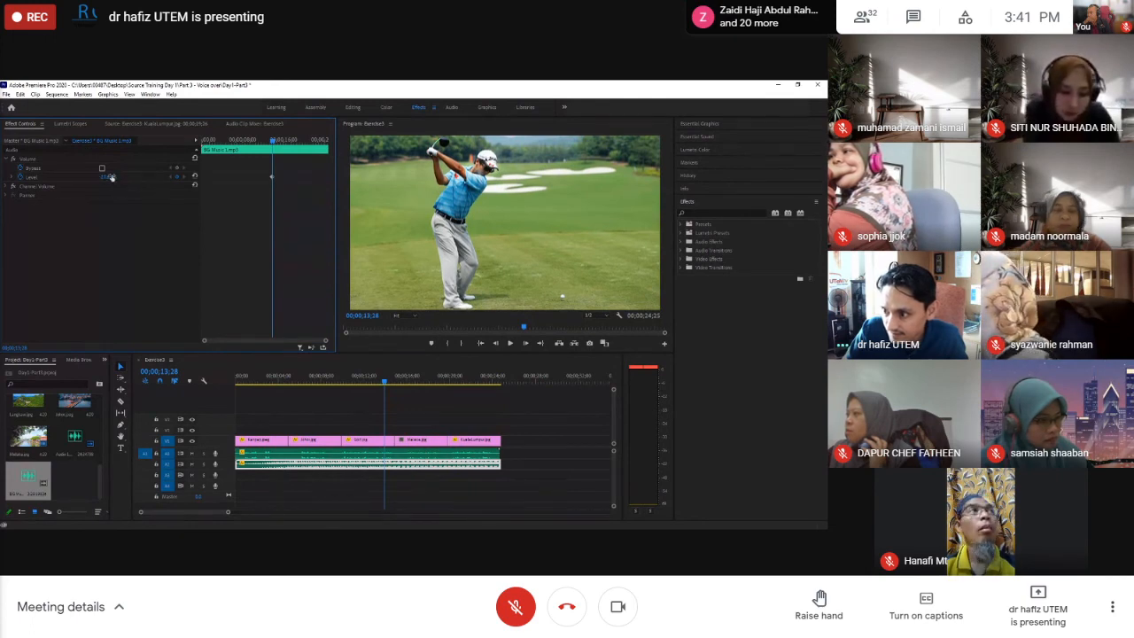
{"action": "key", "text": "space"}
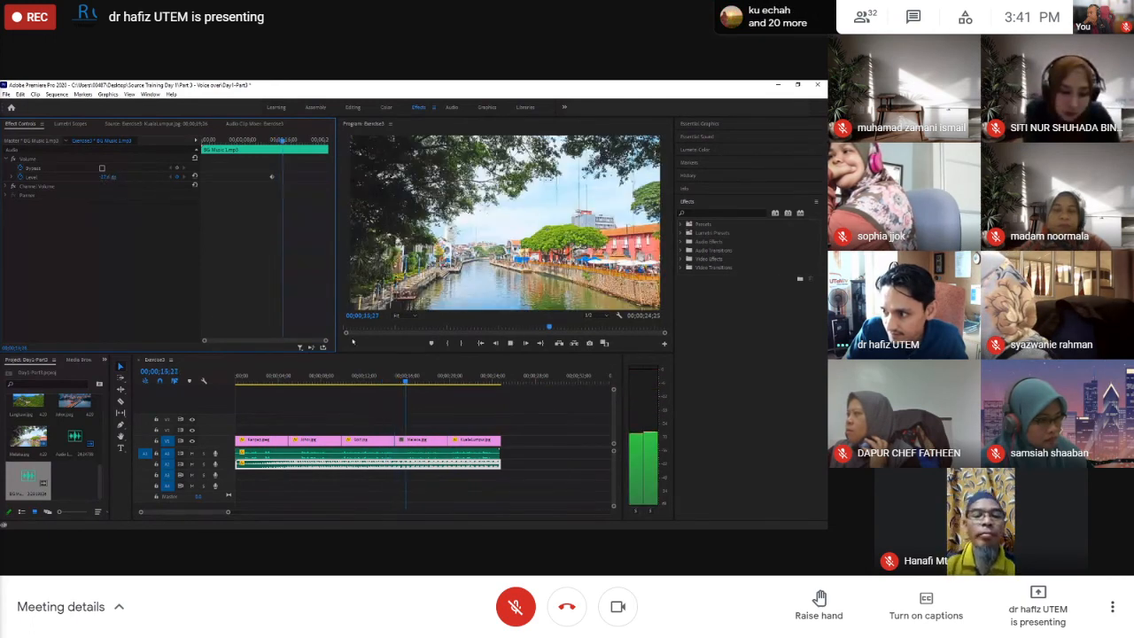
{"action": "left_click", "coordinate": [213, 368]}
{"action": "key", "text": "Home"}
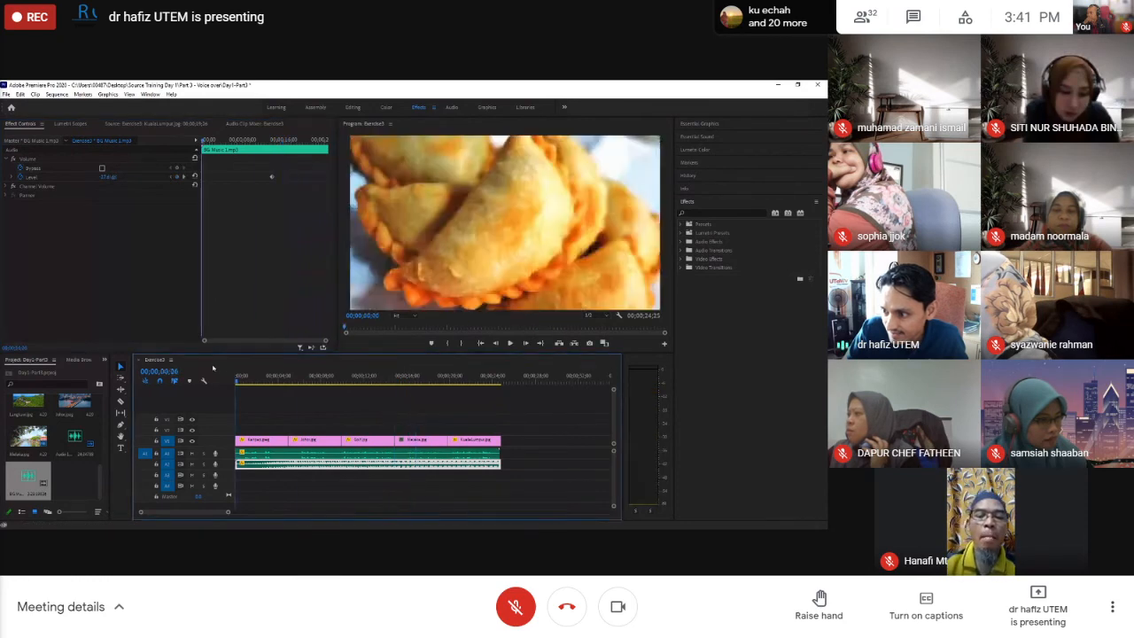
{"action": "key", "text": "space"}
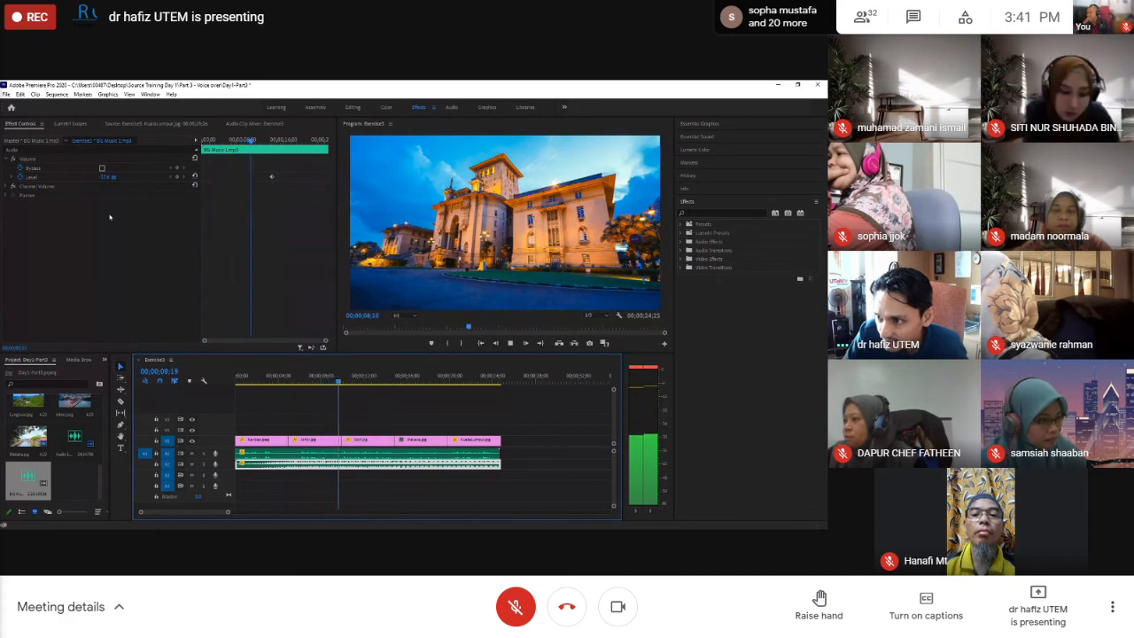
- Add a volume Level keyframe to BG Music 1 at 00;00;09;25, play to the end, and return to the sequence start
{"action": "key", "text": "space"}
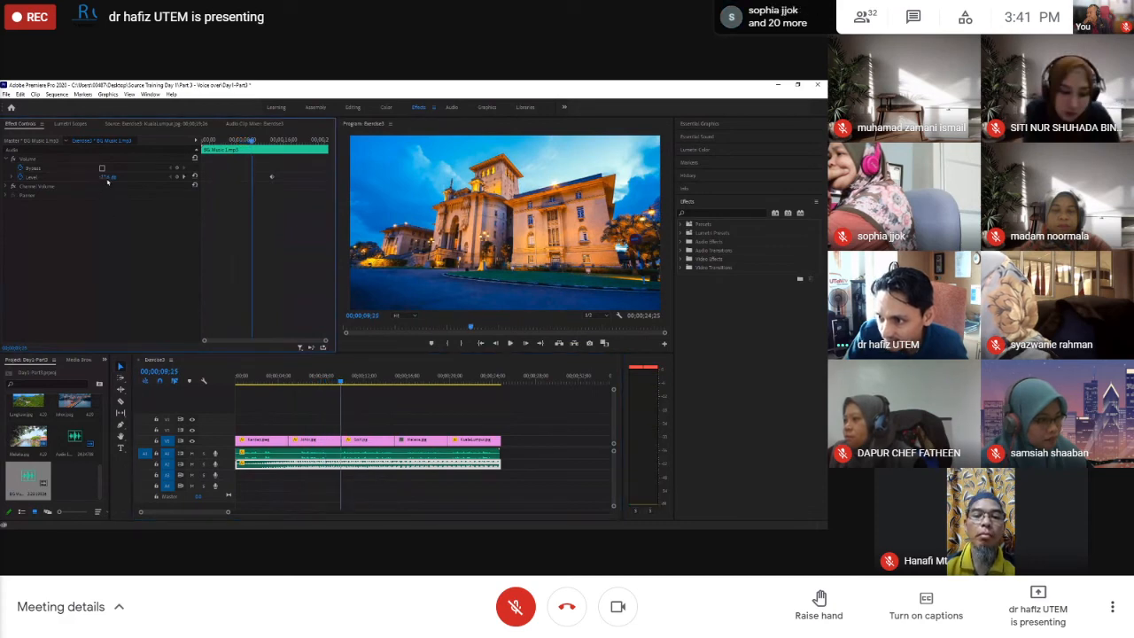
{"action": "key", "text": "space"}
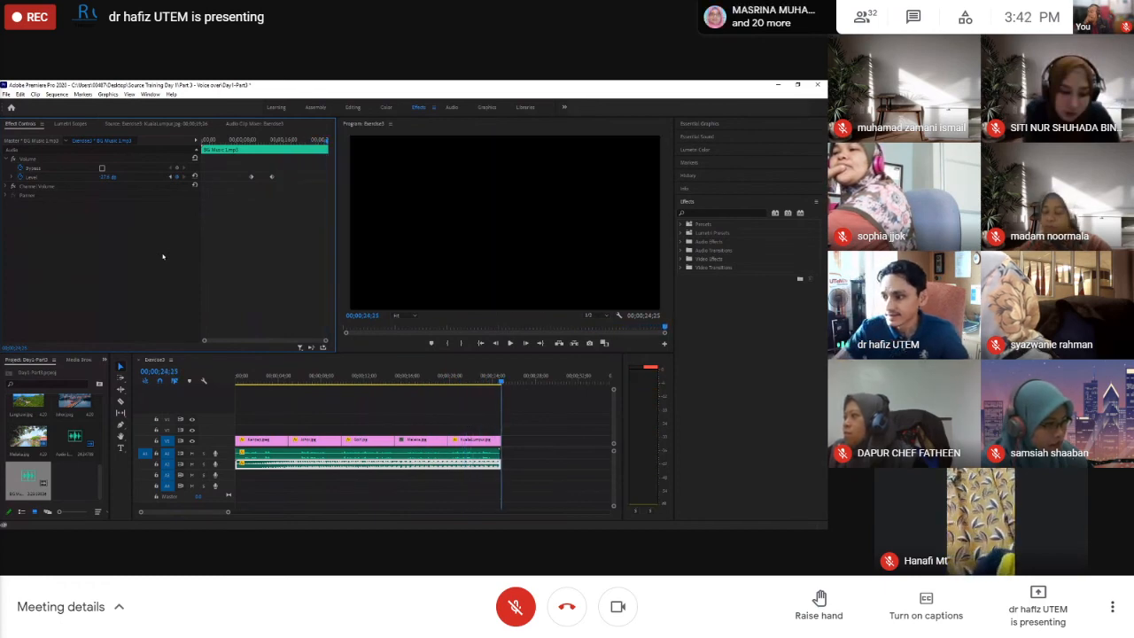
{"action": "left_click", "coordinate": [161, 390]}
{"action": "key", "text": "Home"}
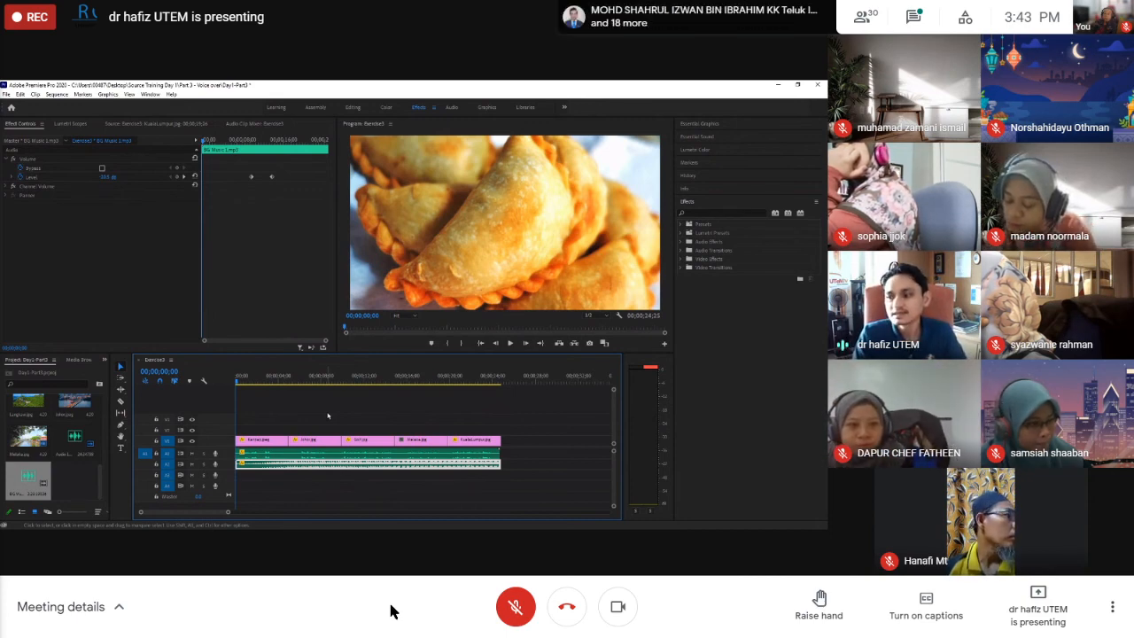
{"action": "right_click", "coordinate": [606, 241]}
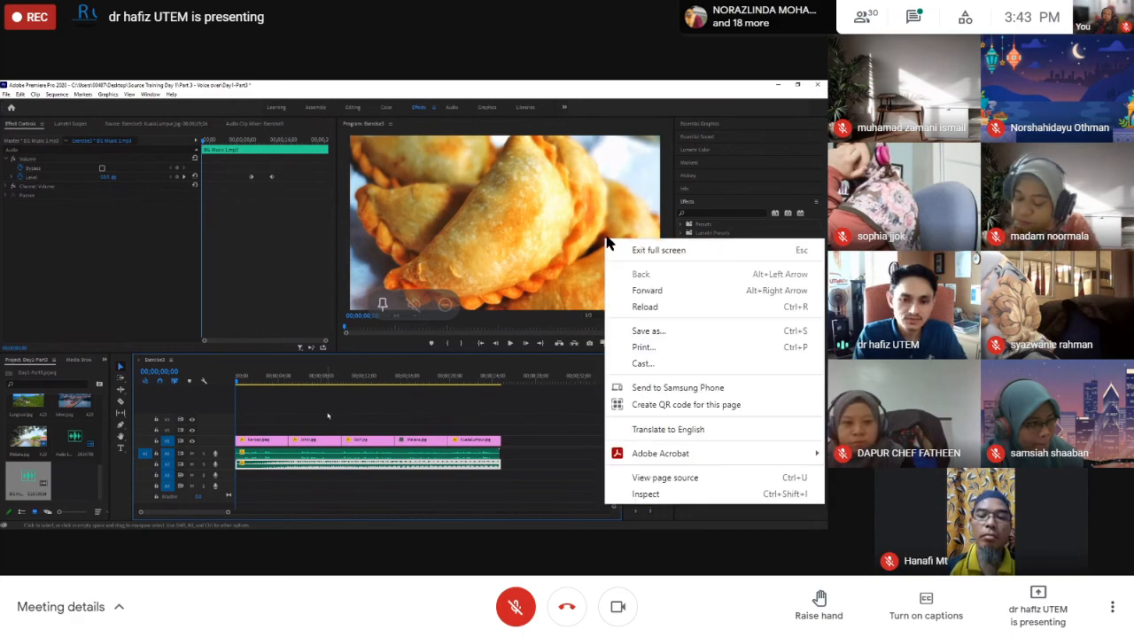
{"action": "left_click", "coordinate": [872, 24]}
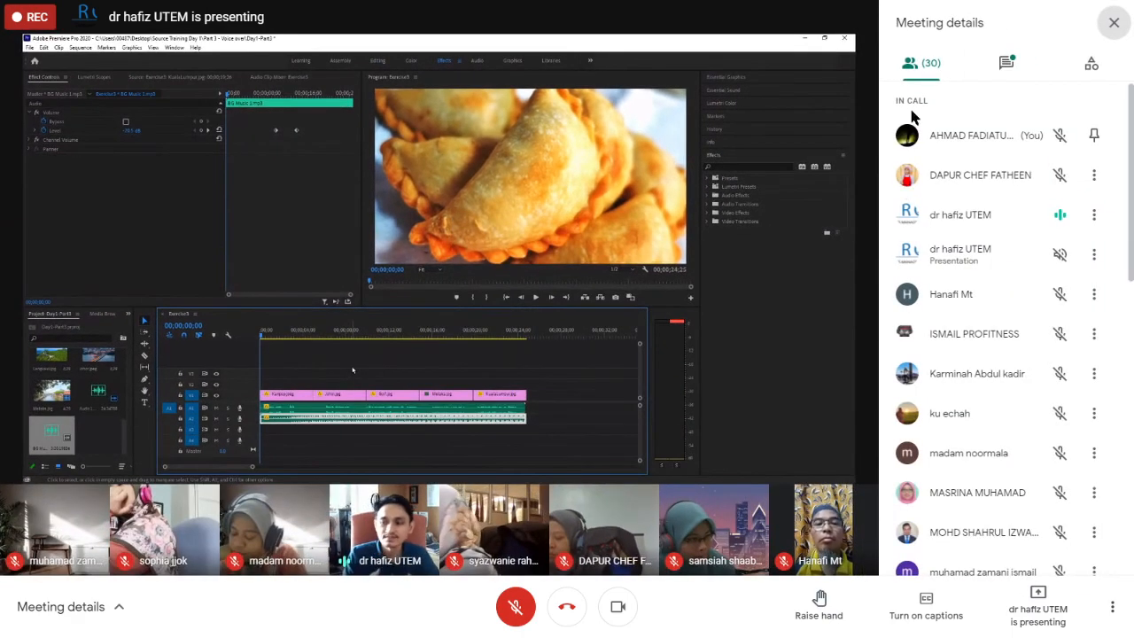
{"action": "left_click", "coordinate": [1115, 24]}
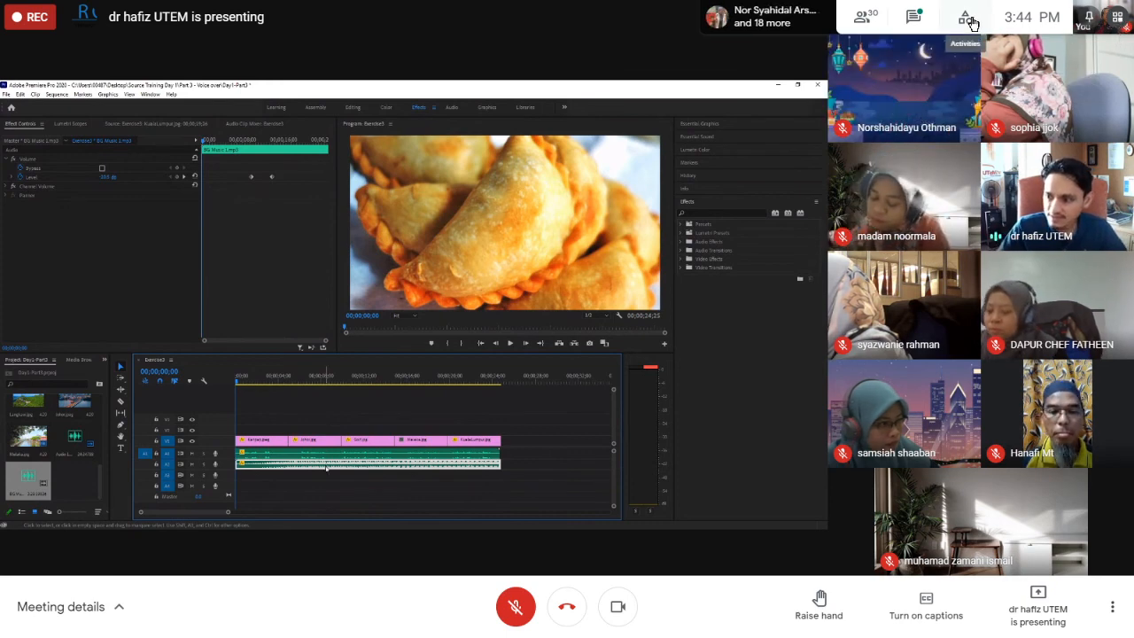
{"action": "right_click", "coordinate": [1109, 16]}
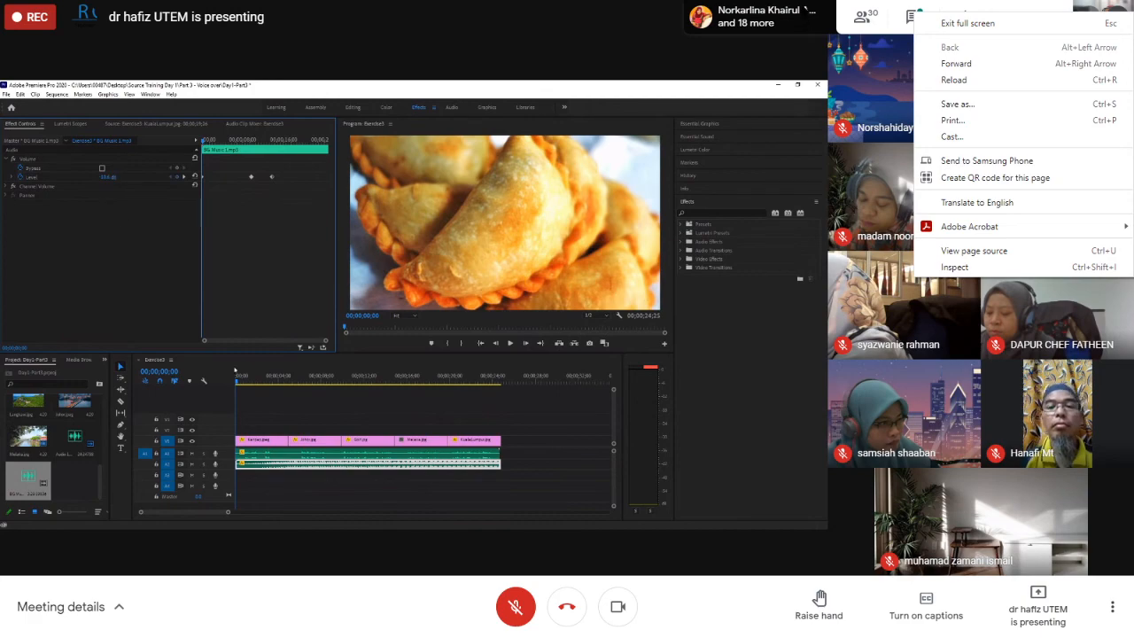
{"action": "left_click", "coordinate": [803, 10]}
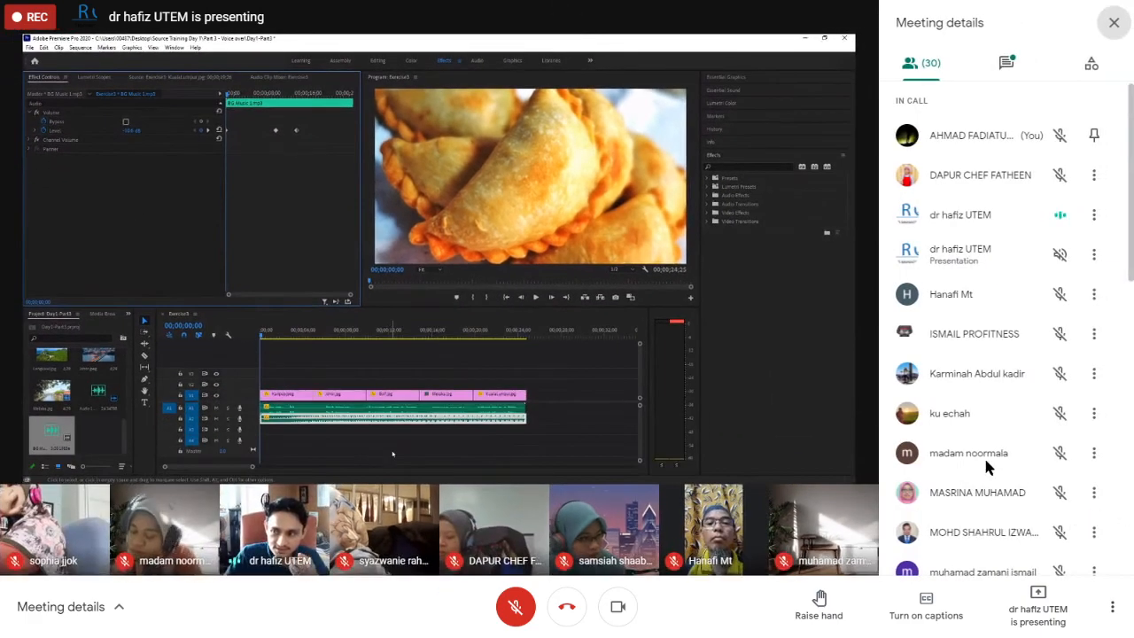
{"action": "left_click", "coordinate": [1115, 23]}
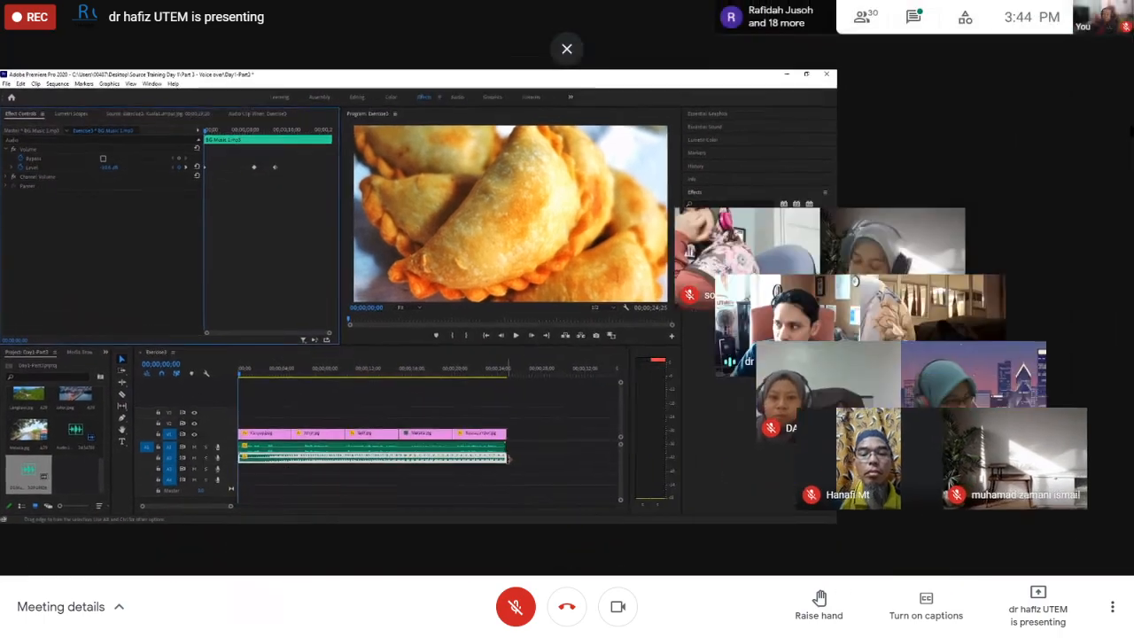
- Open the Google Meet layout settings and set the maximum number of displayed tiles to 16
{"action": "left_click", "coordinate": [1107, 607]}
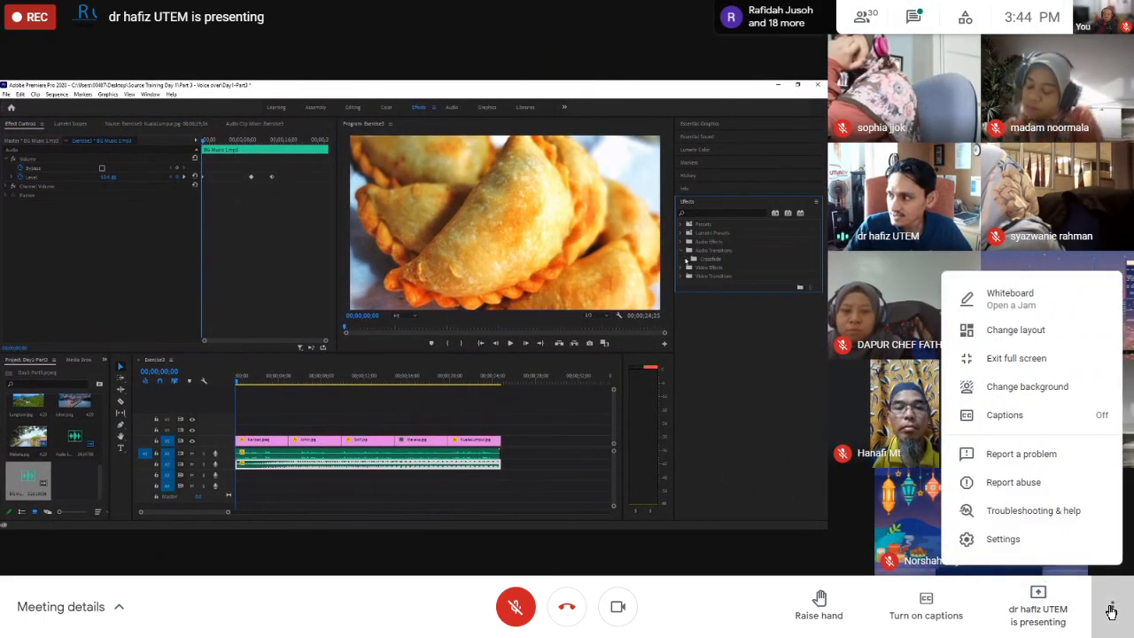
{"action": "left_click", "coordinate": [1017, 331]}
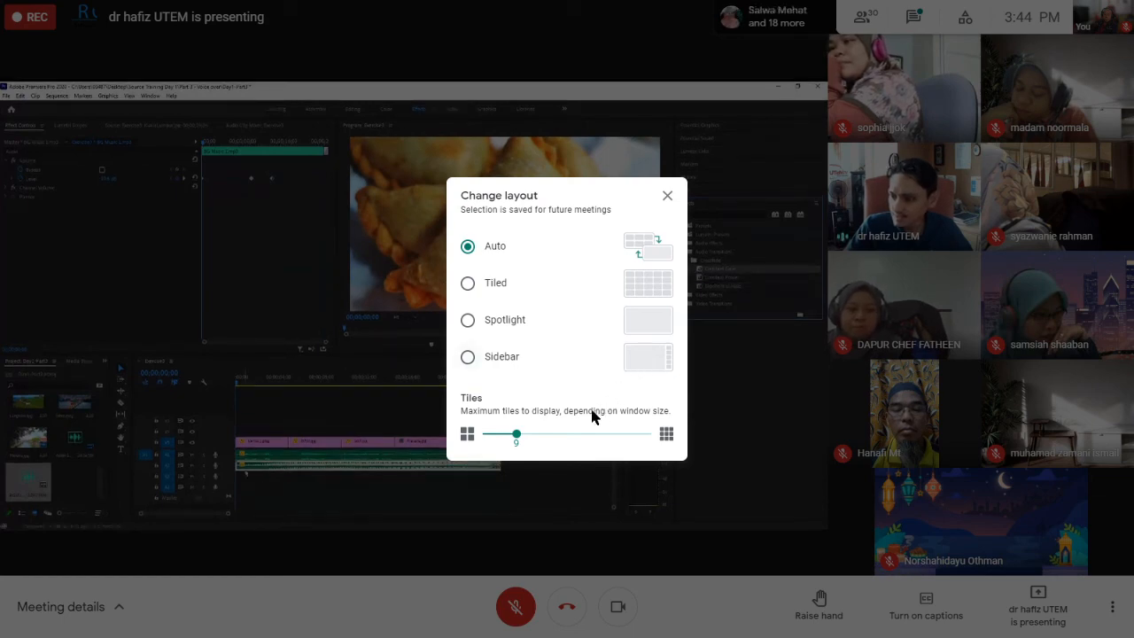
{"action": "left_click_drag", "start_coordinate": [517, 437], "coordinate": [495, 439]}
{"action": "left_click_drag", "start_coordinate": [574, 440], "coordinate": [643, 450]}
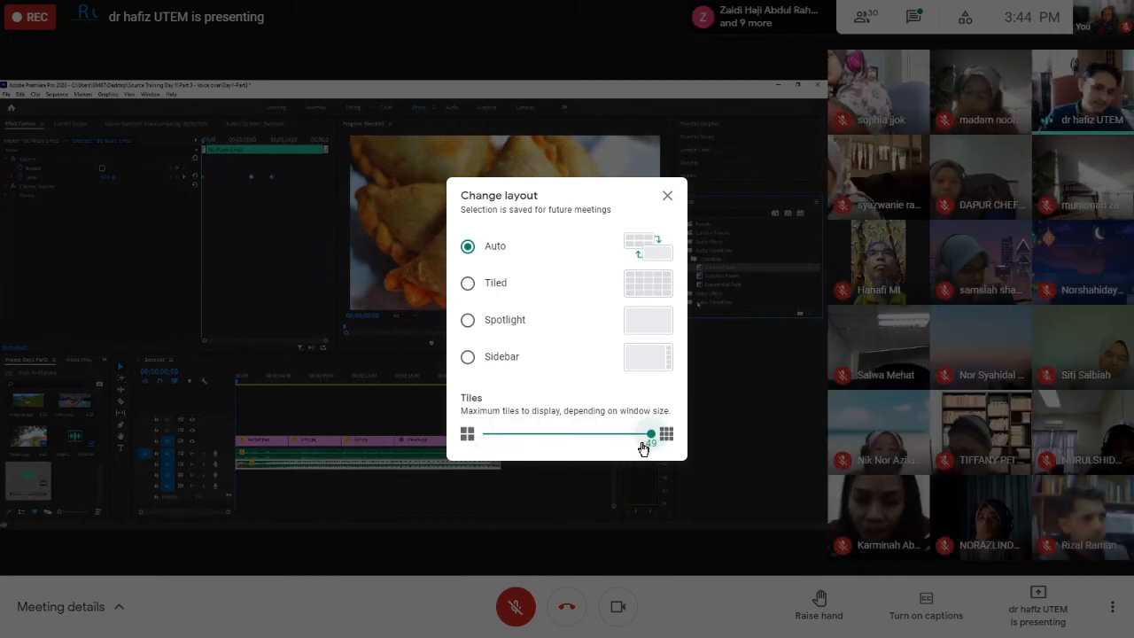
{"action": "left_click_drag", "start_coordinate": [643, 450], "coordinate": [550, 448]}
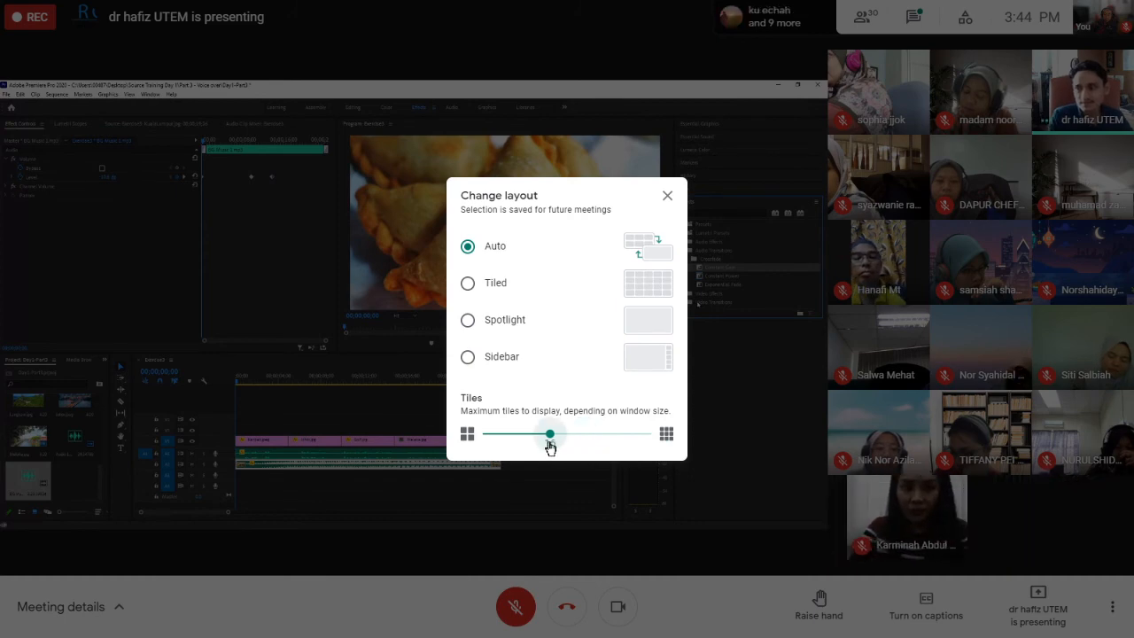
- Switch the meeting layout to Spotlight and close the layout settings
{"action": "left_click", "coordinate": [468, 284]}
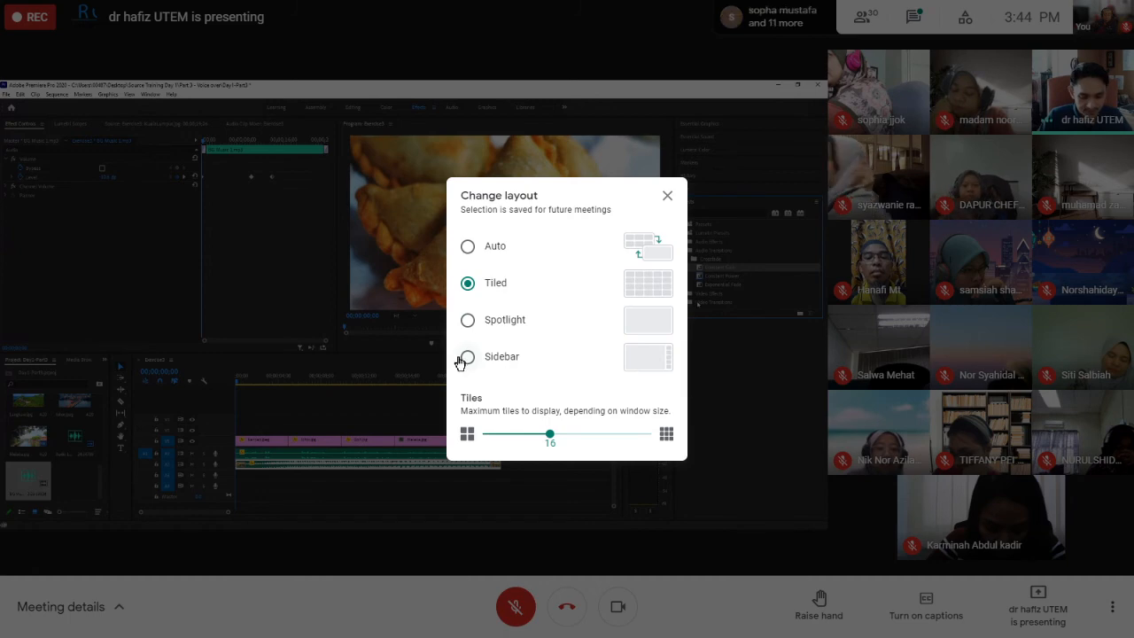
{"action": "left_click", "coordinate": [468, 320]}
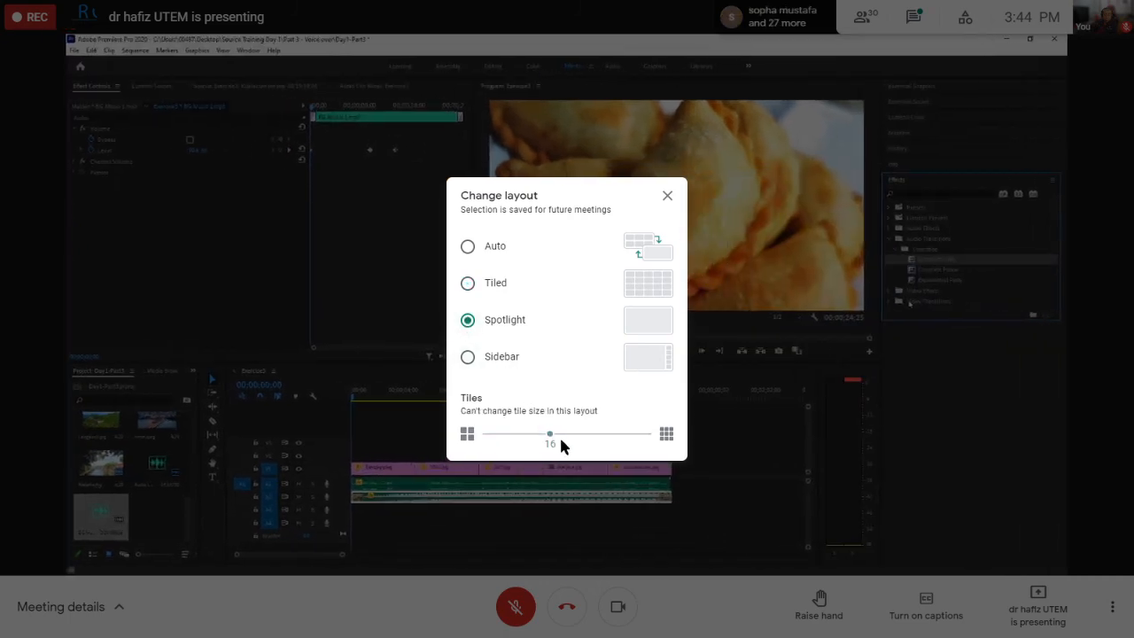
{"action": "left_click", "coordinate": [667, 195]}
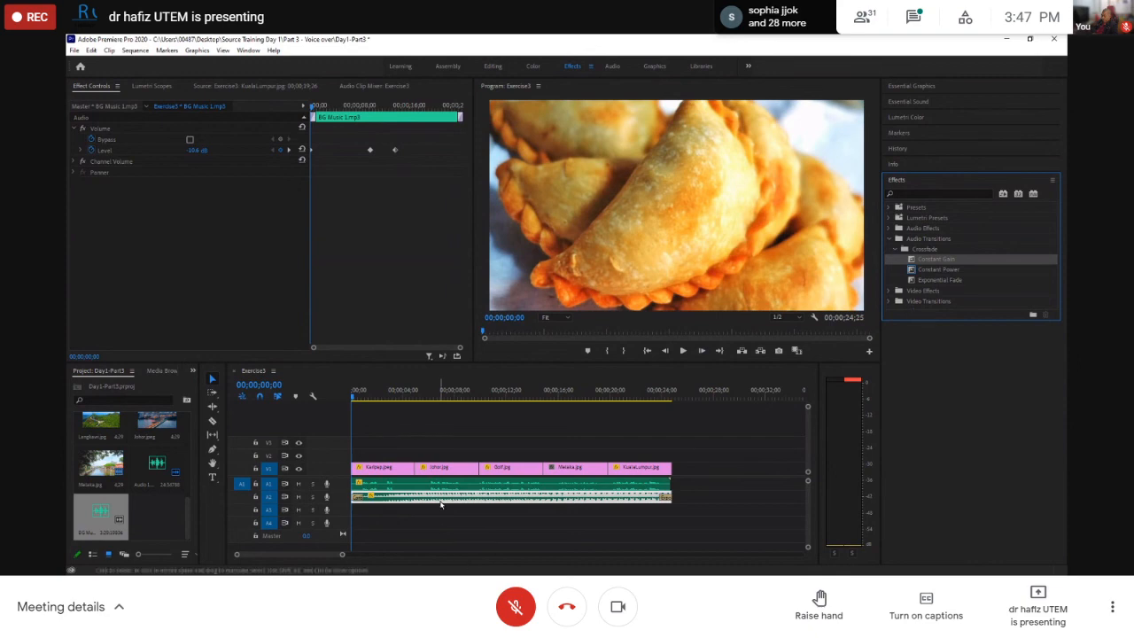
- Try muting audio tracks A2 and A1 in the Exercise3 sequence, and unmute both
{"action": "left_click", "coordinate": [440, 504]}
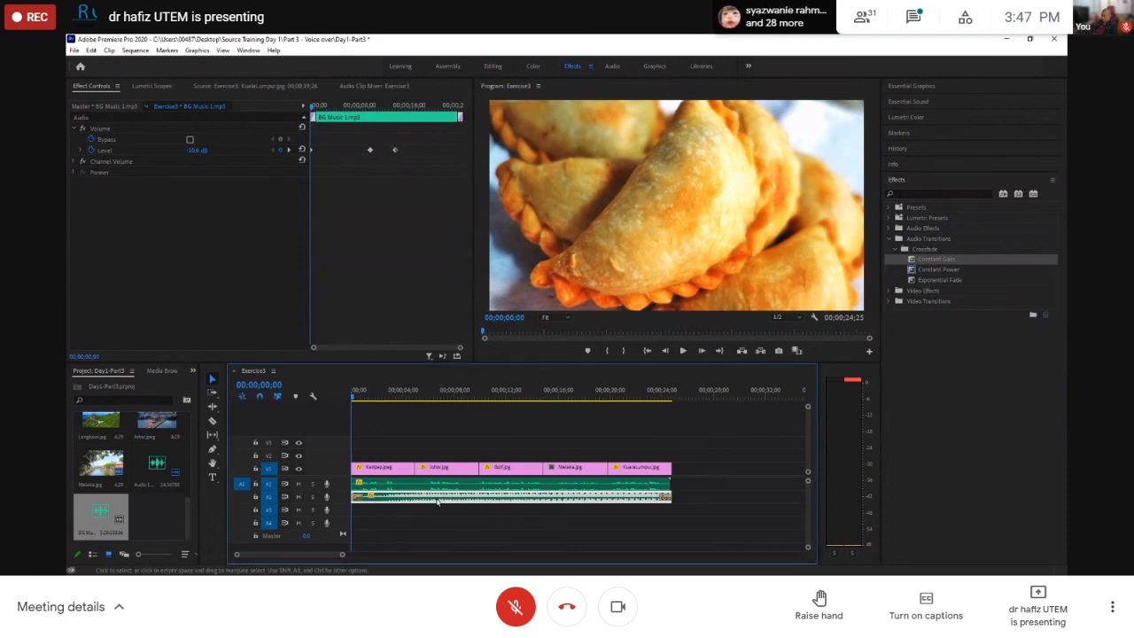
{"action": "left_click", "coordinate": [299, 498]}
{"action": "left_click", "coordinate": [300, 486]}
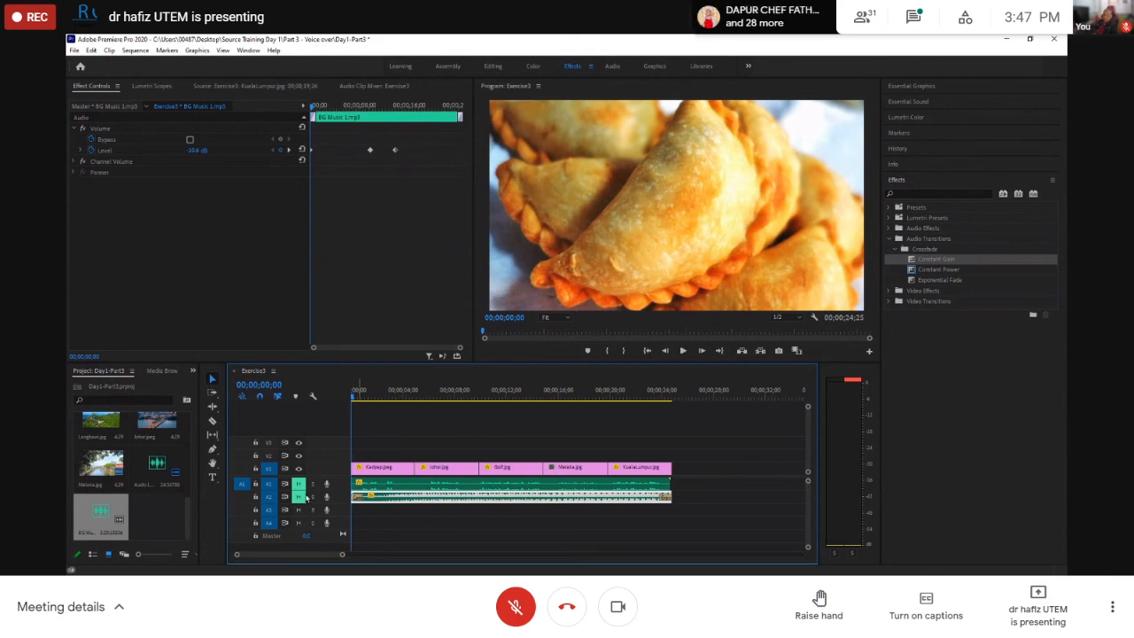
{"action": "left_click", "coordinate": [300, 498]}
{"action": "left_click", "coordinate": [299, 486]}
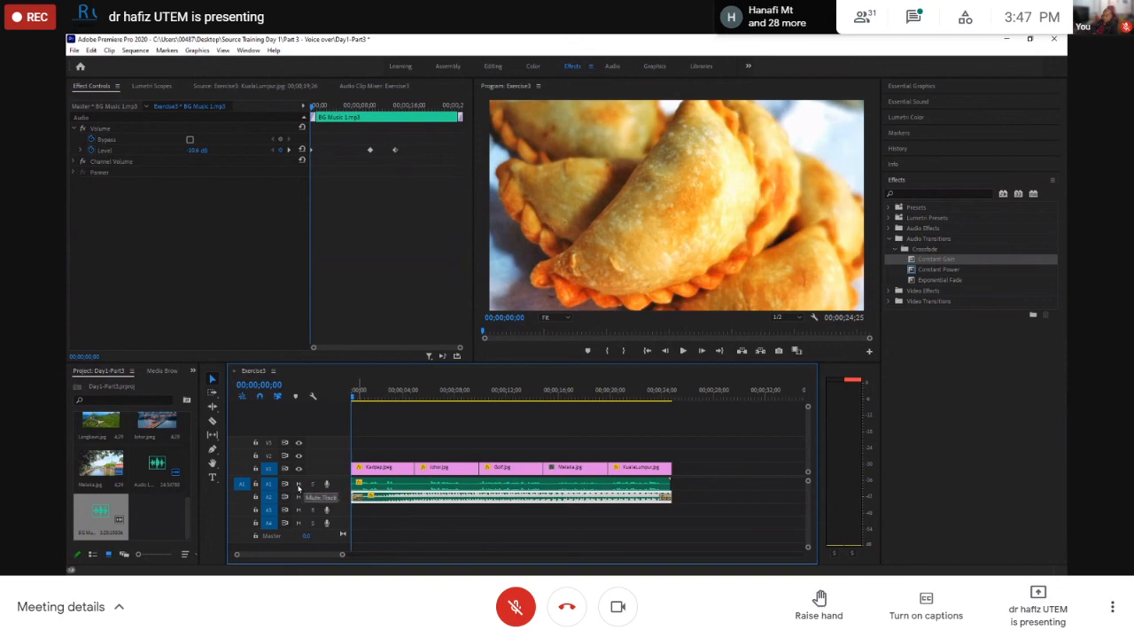
- Mute audio tracks A1 and A2 and start a voice-over recording on track A3
{"action": "left_click", "coordinate": [299, 485]}
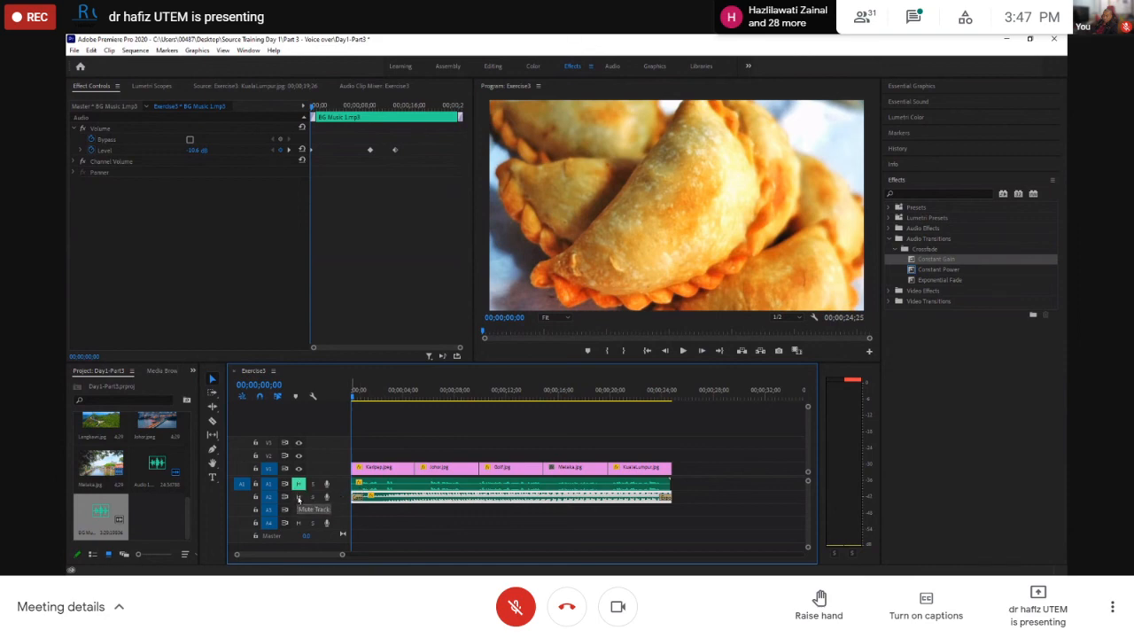
{"action": "left_click", "coordinate": [298, 497]}
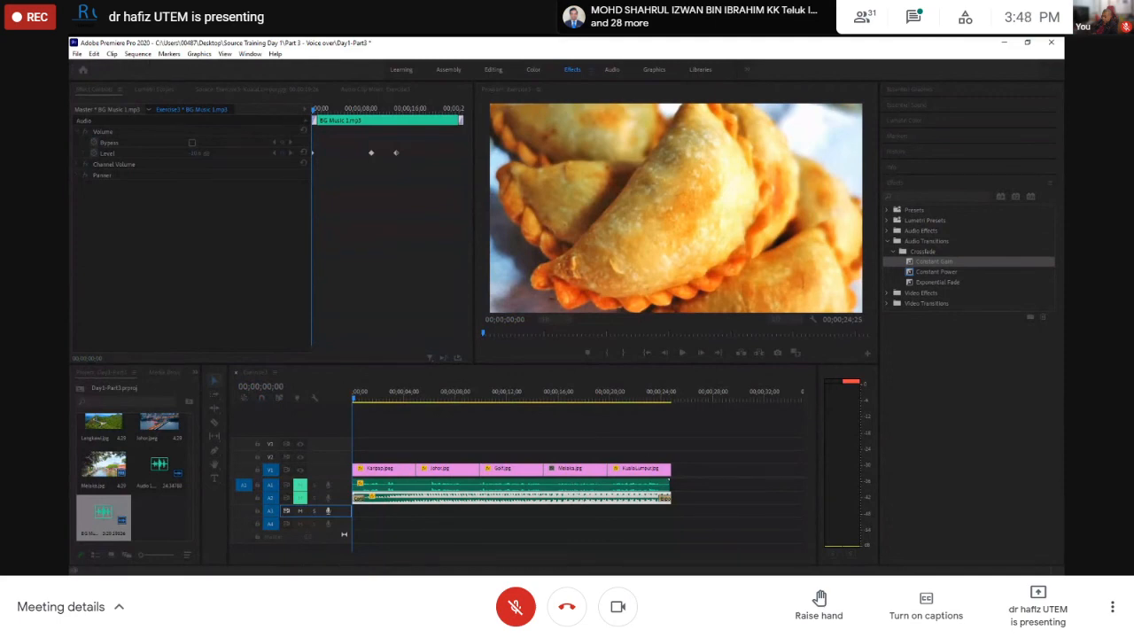
{"action": "key", "text": "ctrl+s"}
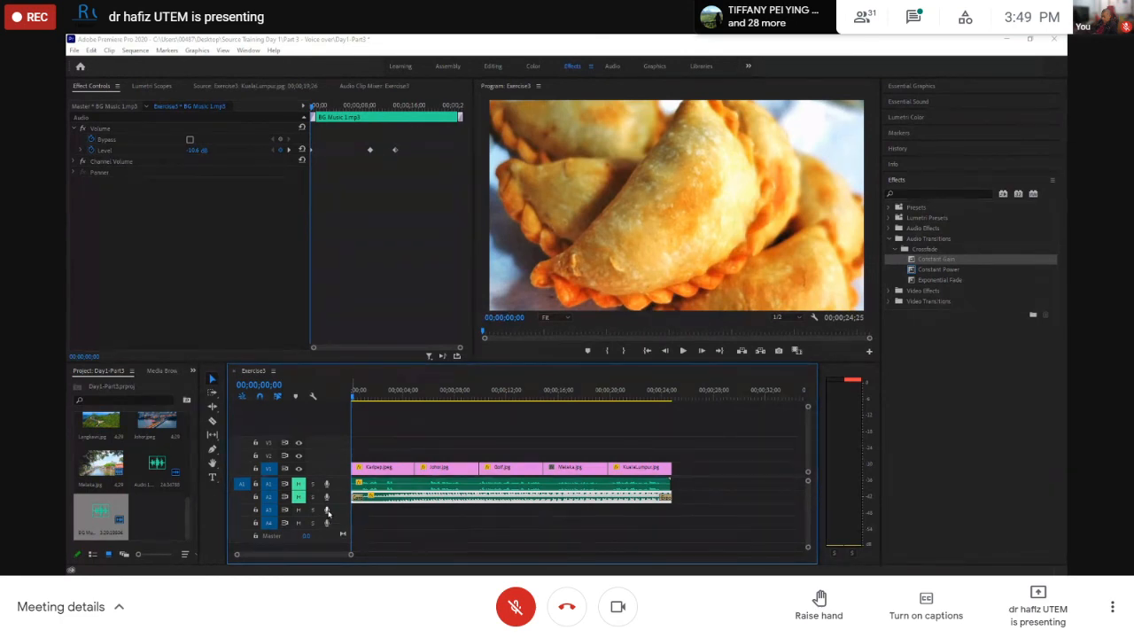
{"action": "left_click", "coordinate": [328, 512]}
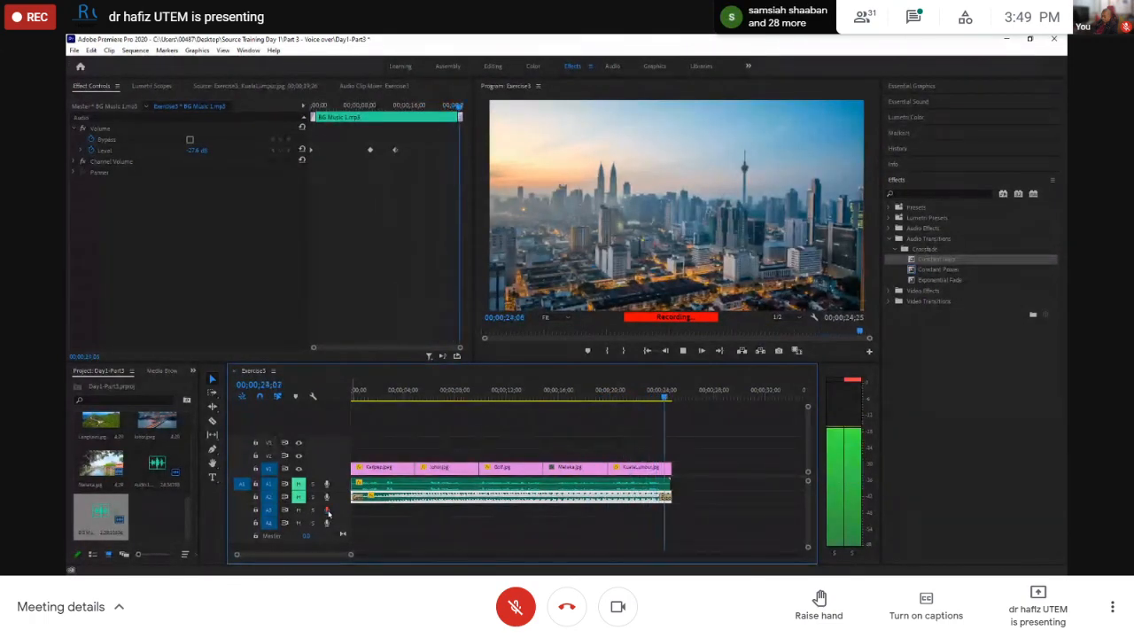
- Stop the voice-over recording on A3, cut the new clip where the last image ends, and delete the excess tail
{"action": "left_click", "coordinate": [327, 511]}
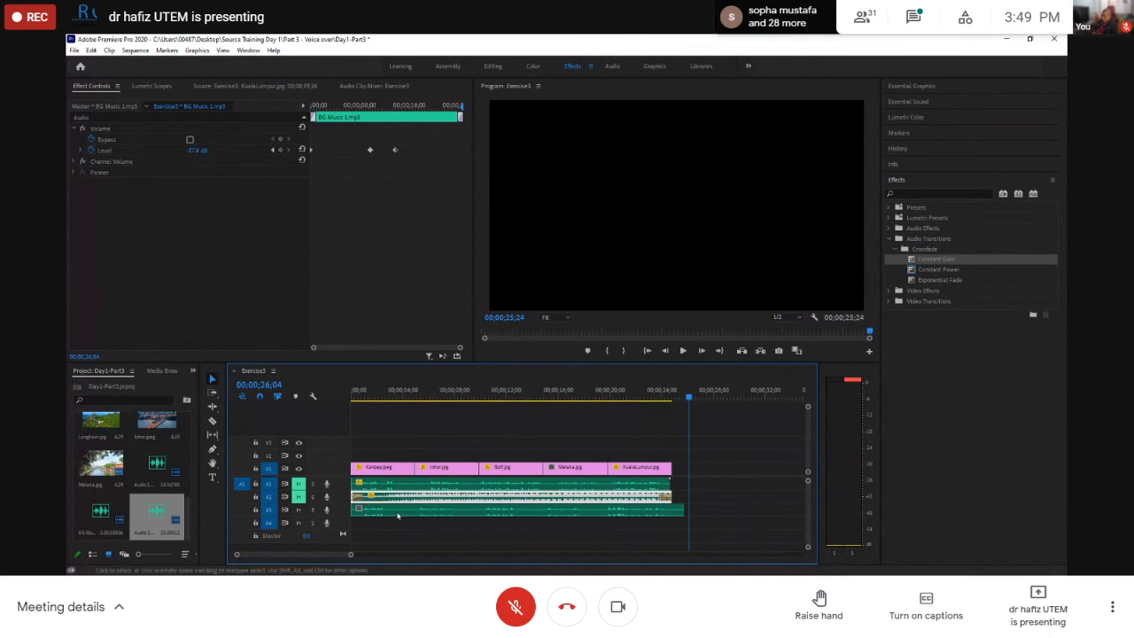
{"action": "left_click", "coordinate": [212, 421]}
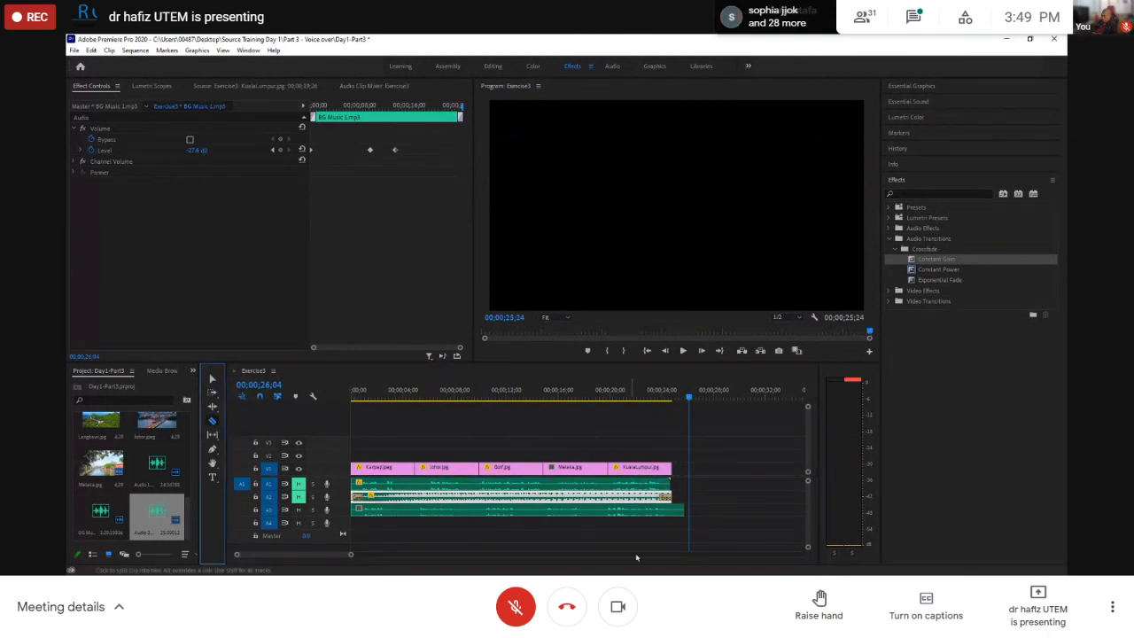
{"action": "left_click", "coordinate": [676, 512]}
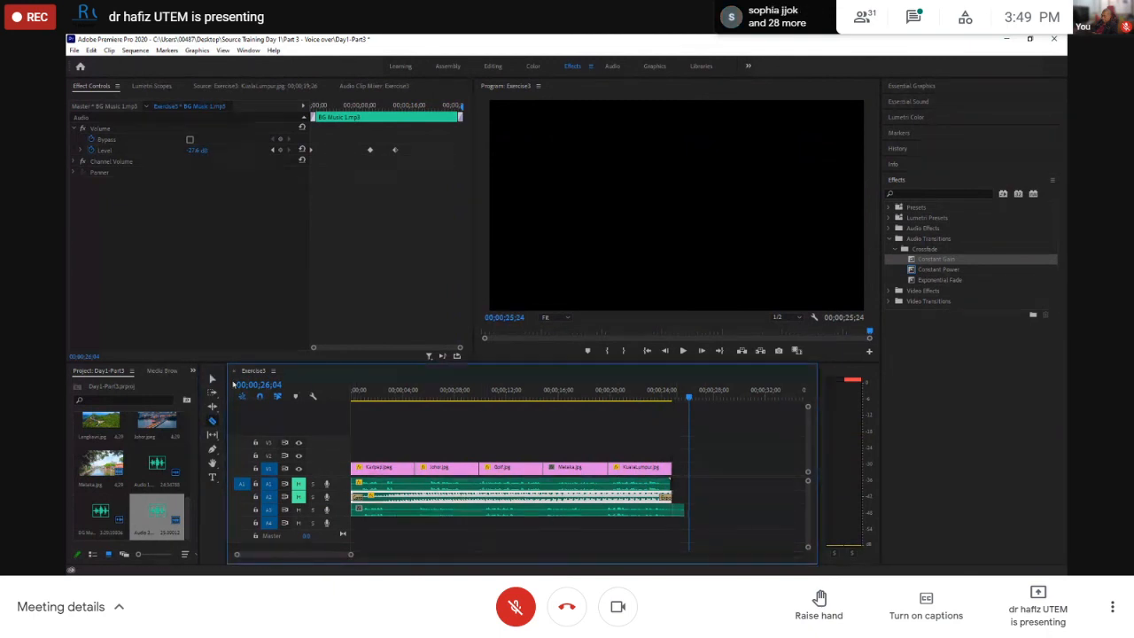
{"action": "left_click", "coordinate": [213, 378]}
{"action": "left_click", "coordinate": [680, 513]}
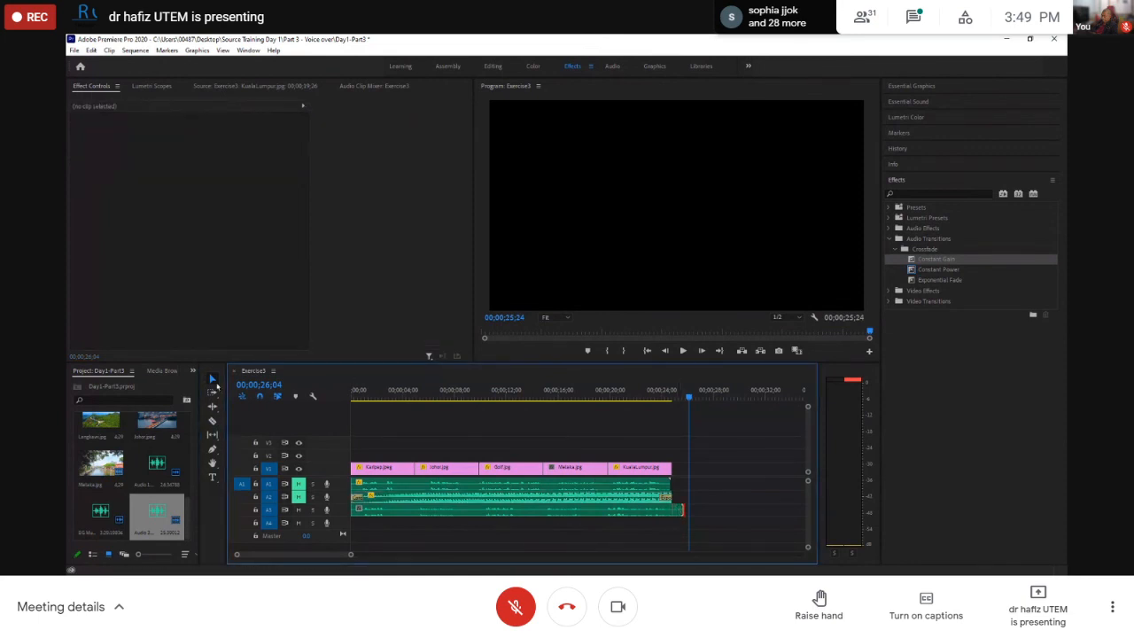
{"action": "left_click", "coordinate": [213, 378]}
{"action": "left_click", "coordinate": [679, 511]}
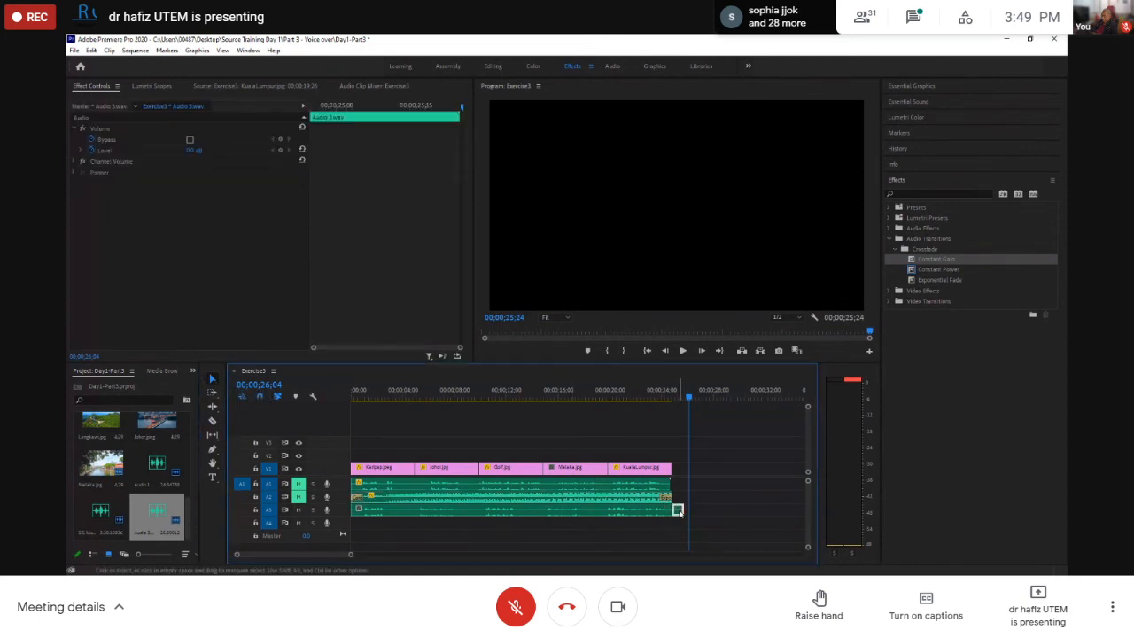
{"action": "left_click", "coordinate": [680, 513]}
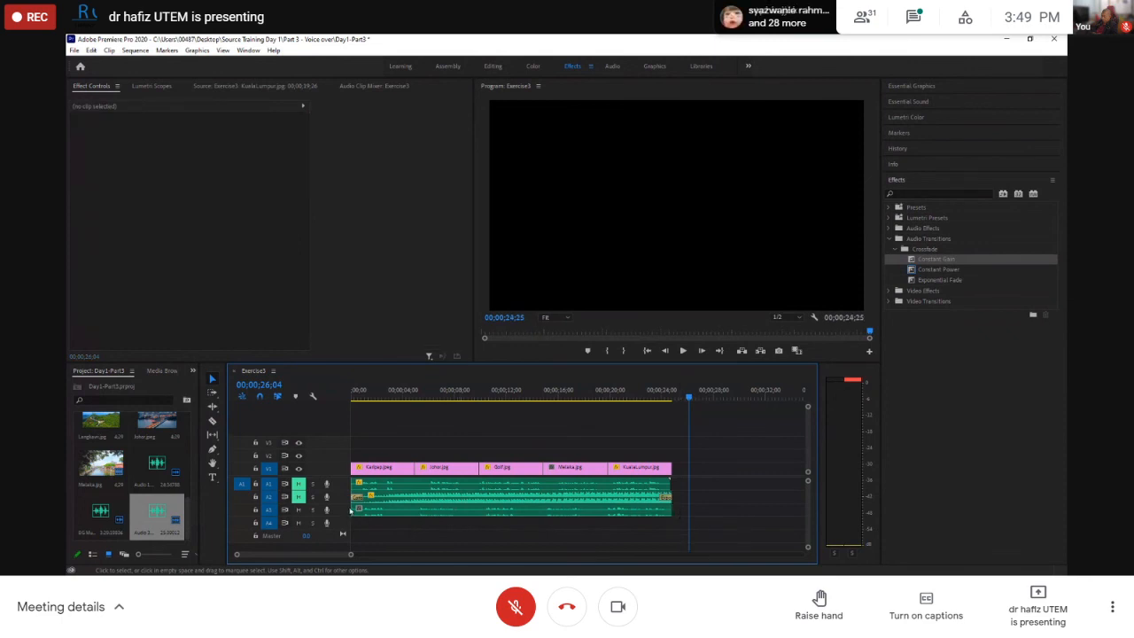
- Play the Exercise3 sequence from the start to listen to the new A3 voice-over, and stop playback during the Johor image
{"action": "left_click_drag", "start_coordinate": [690, 396], "coordinate": [544, 394]}
{"action": "key", "text": "Home"}
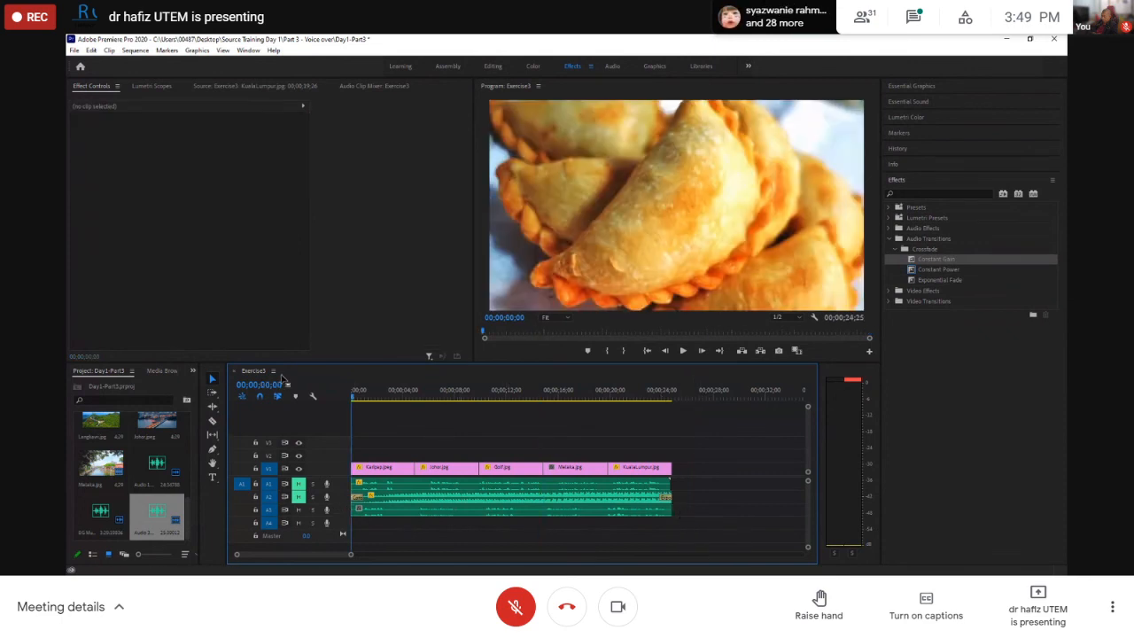
{"action": "key", "text": "space"}
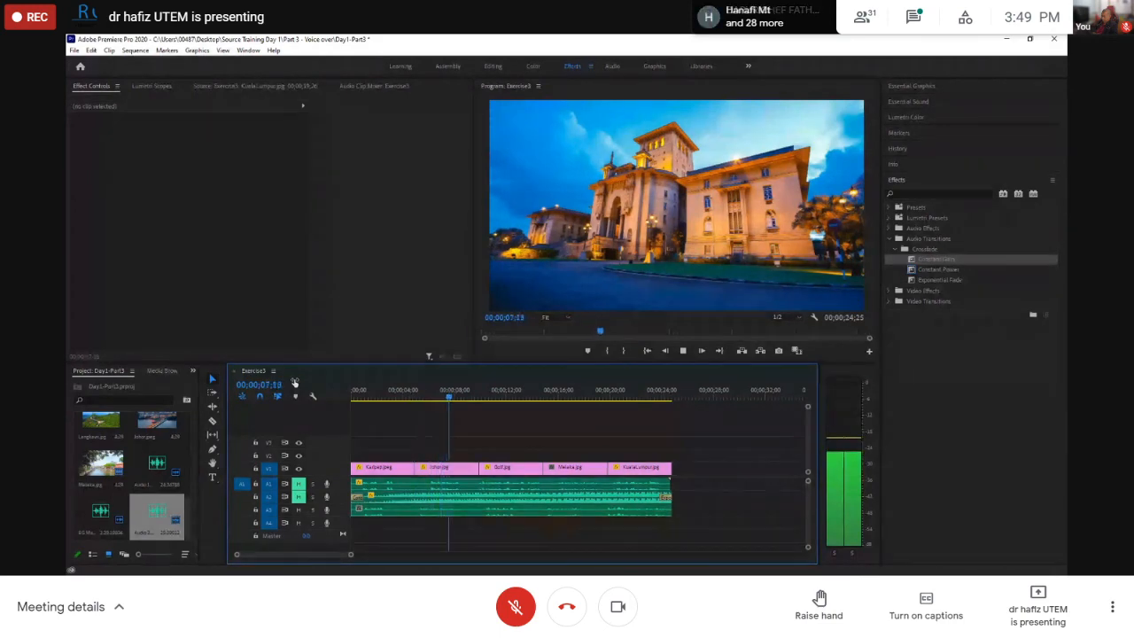
{"action": "key", "text": "space"}
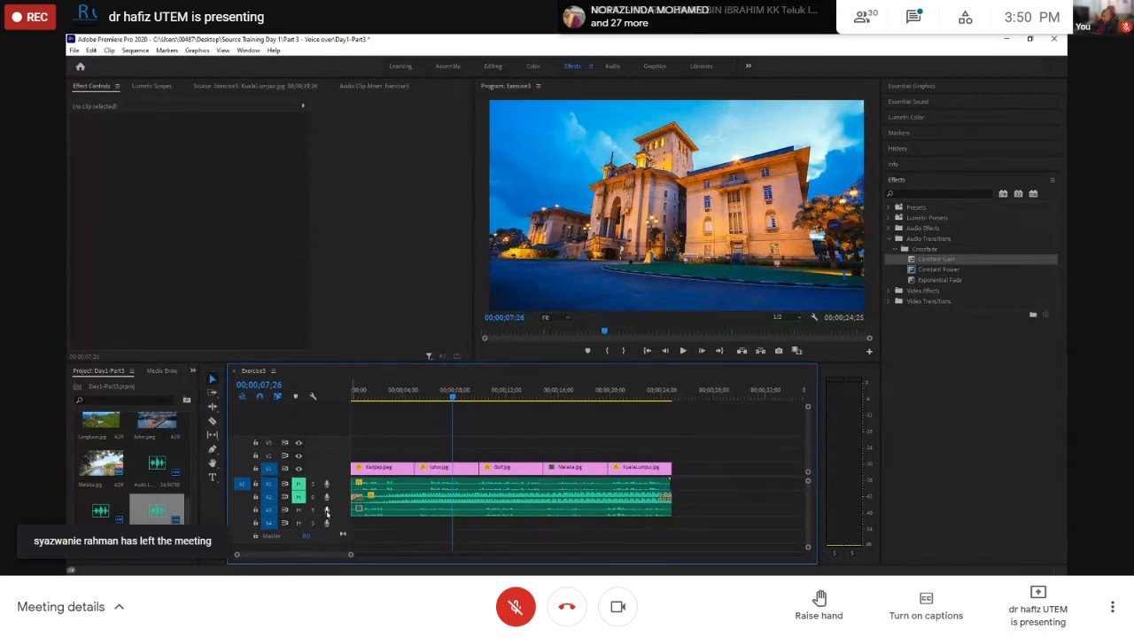
- Set the volume level of the A3 voice-over clip to 15.0 dB at the playhead
{"action": "left_click", "coordinate": [381, 512]}
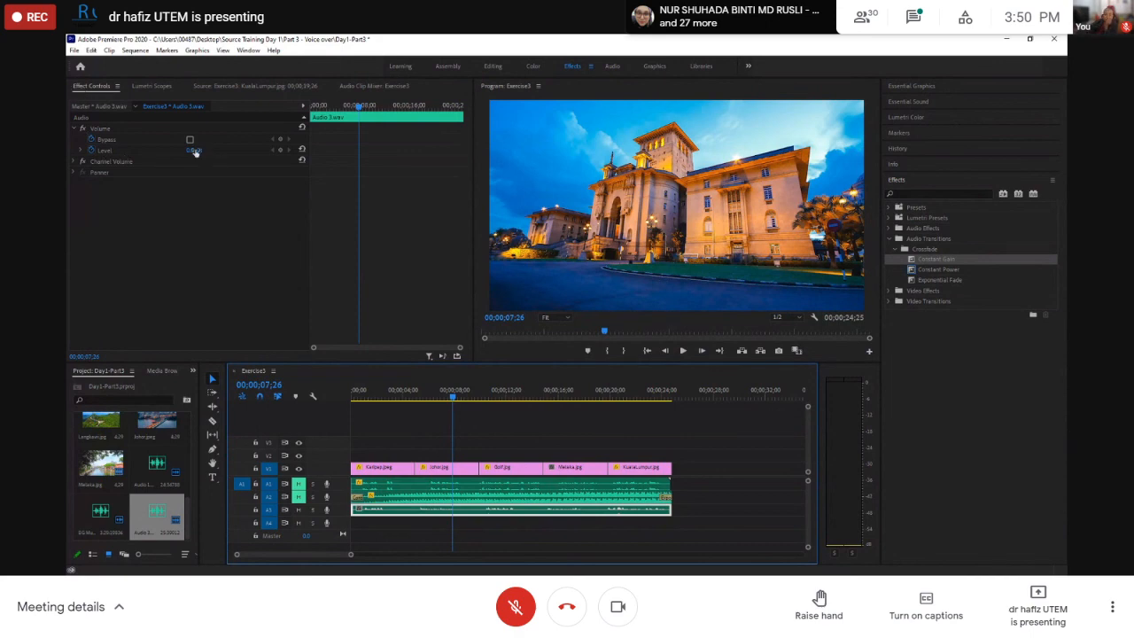
{"action": "left_click_drag", "start_coordinate": [191, 152], "coordinate": [278, 156]}
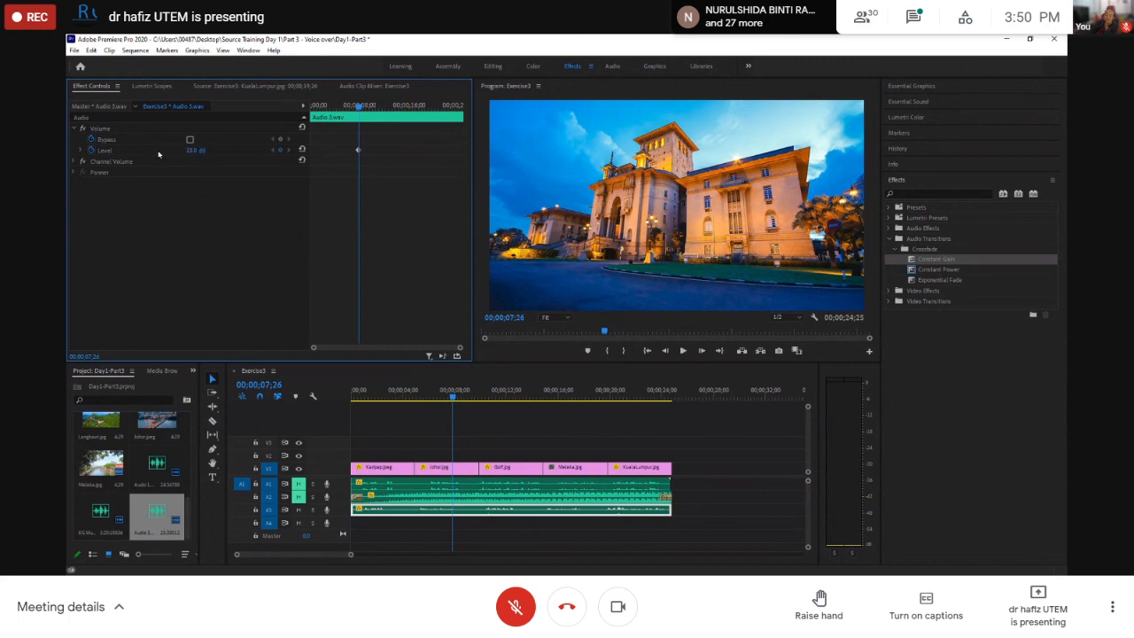
{"action": "left_click", "coordinate": [80, 153]}
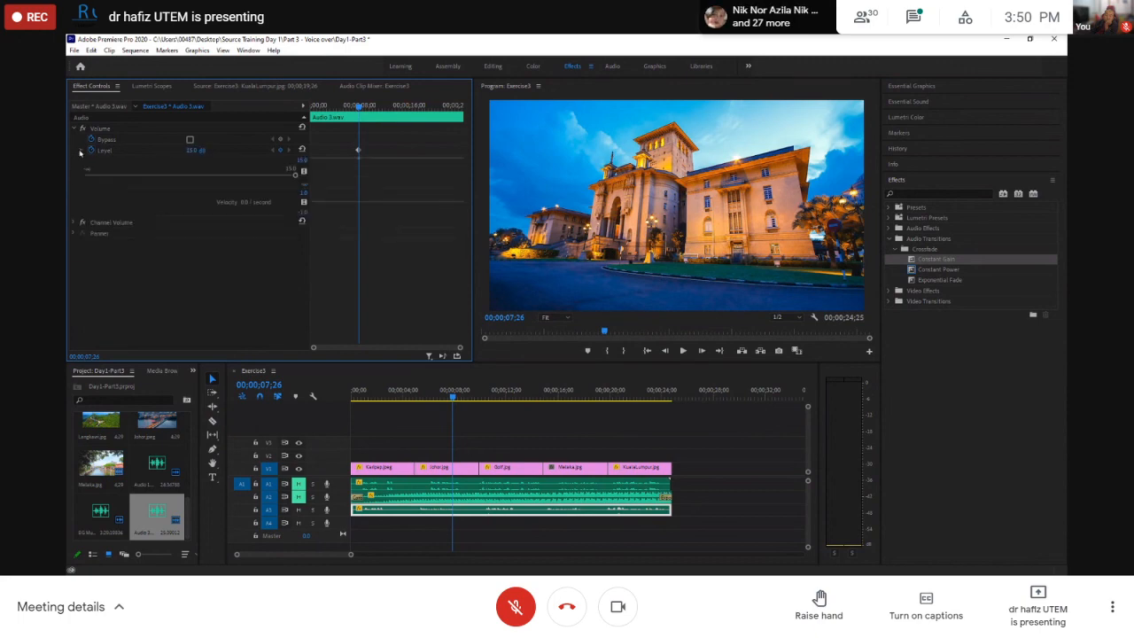
{"action": "left_click", "coordinate": [79, 152]}
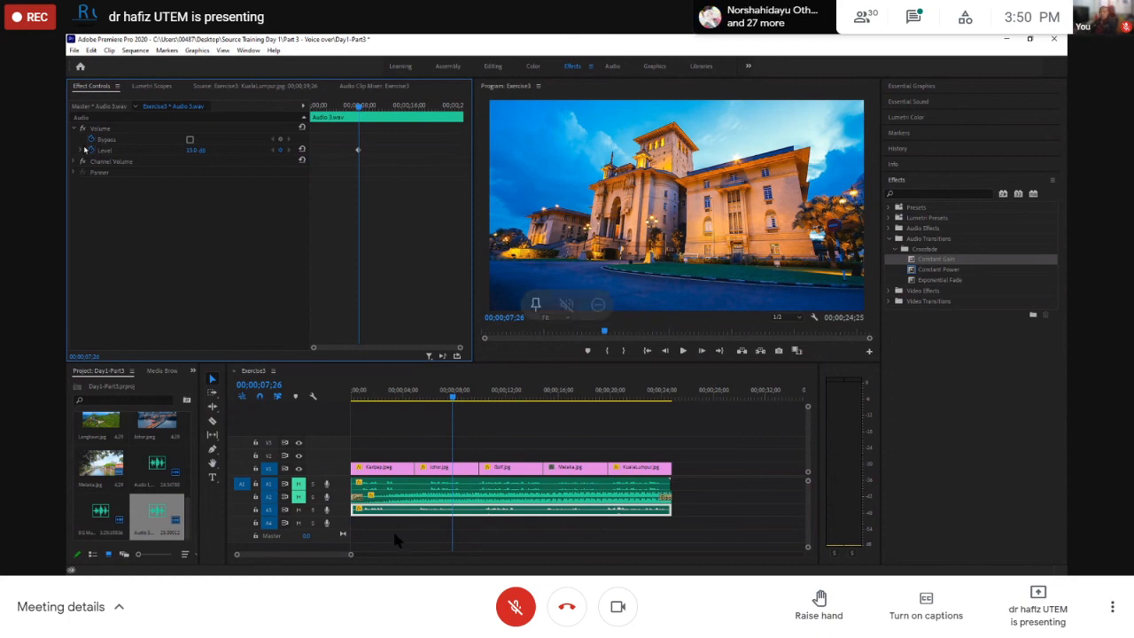
- Unmute the Google Meet microphone and mute it again
{"action": "left_click", "coordinate": [516, 614]}
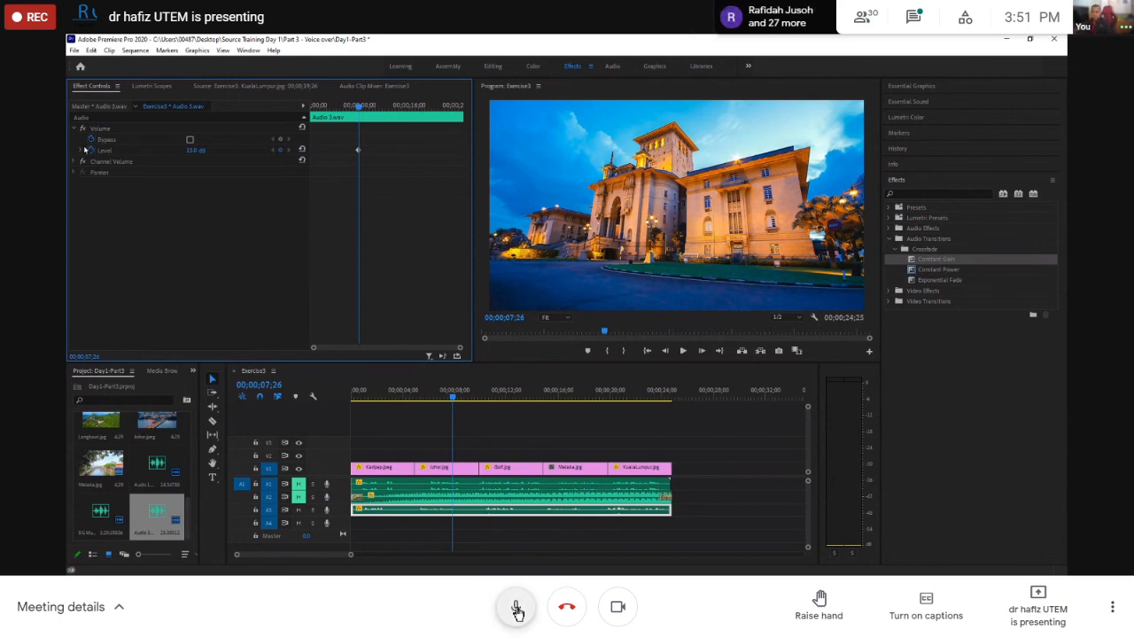
{"action": "left_click", "coordinate": [515, 610]}
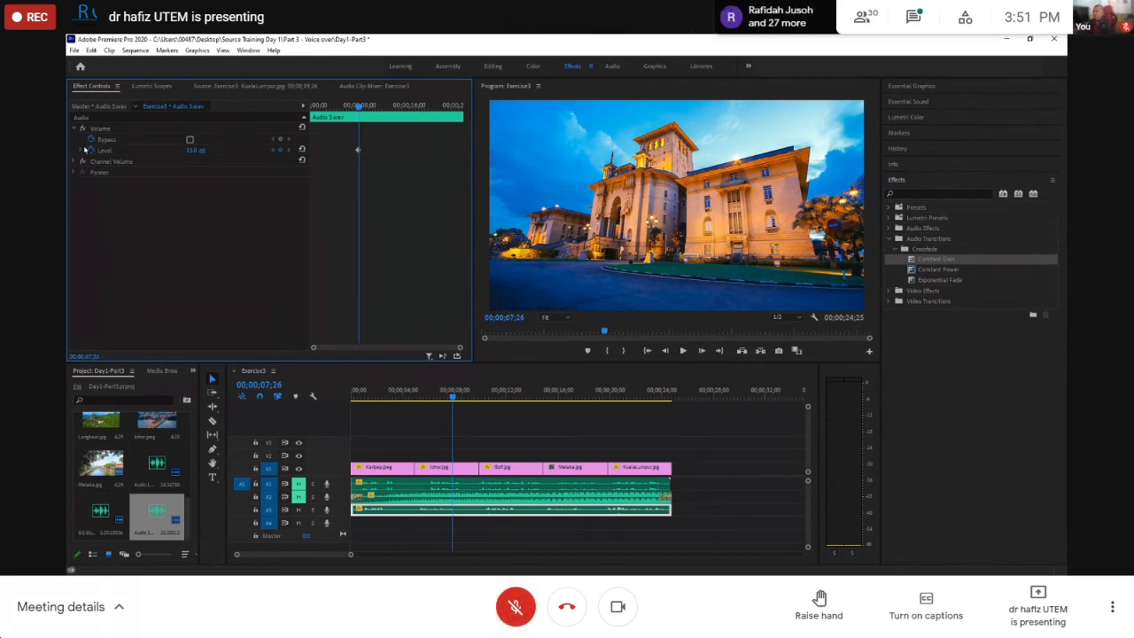